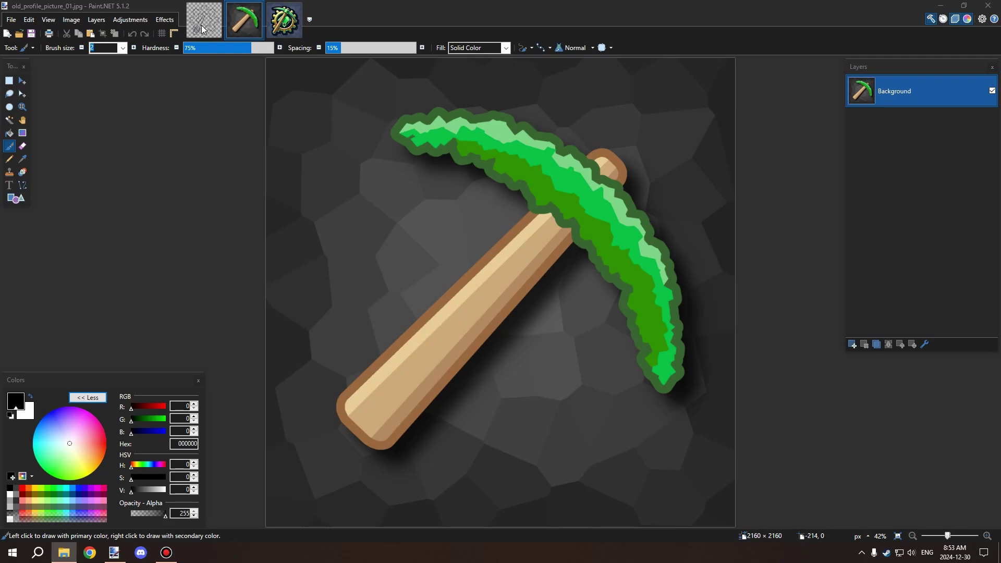
Examine the line art in new_logo.pdn, the pickaxe in old_profile_picture_01.jpg, and the gear emblem in profile_picture_03.jpg
click(202, 26)
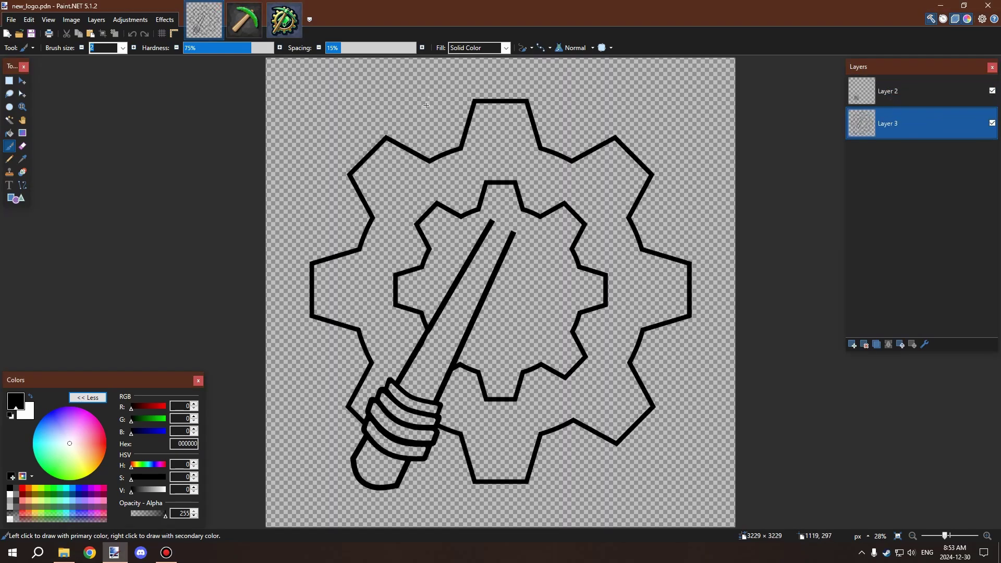
scroll(454, 185, up, 2)
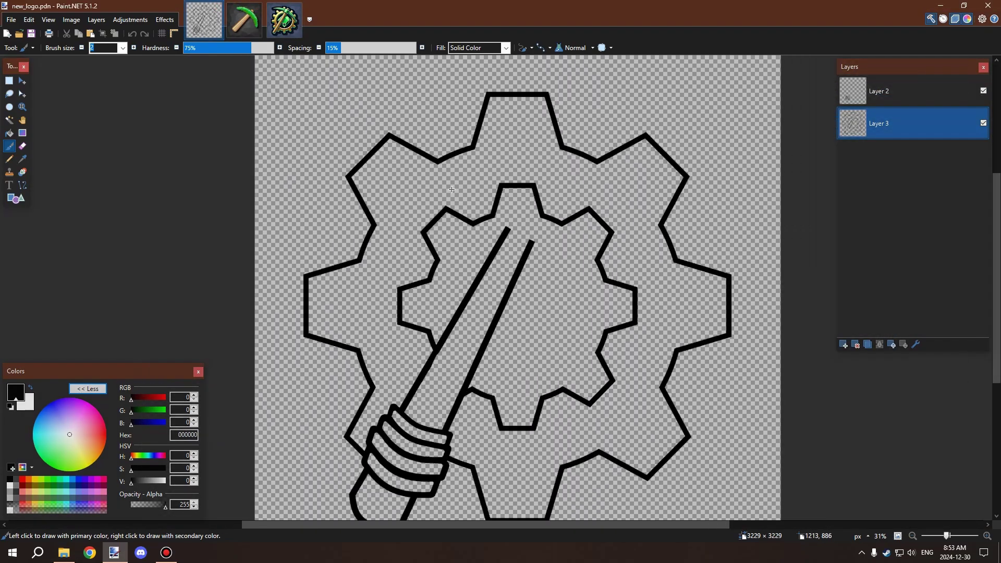
scroll(453, 185, down, 3)
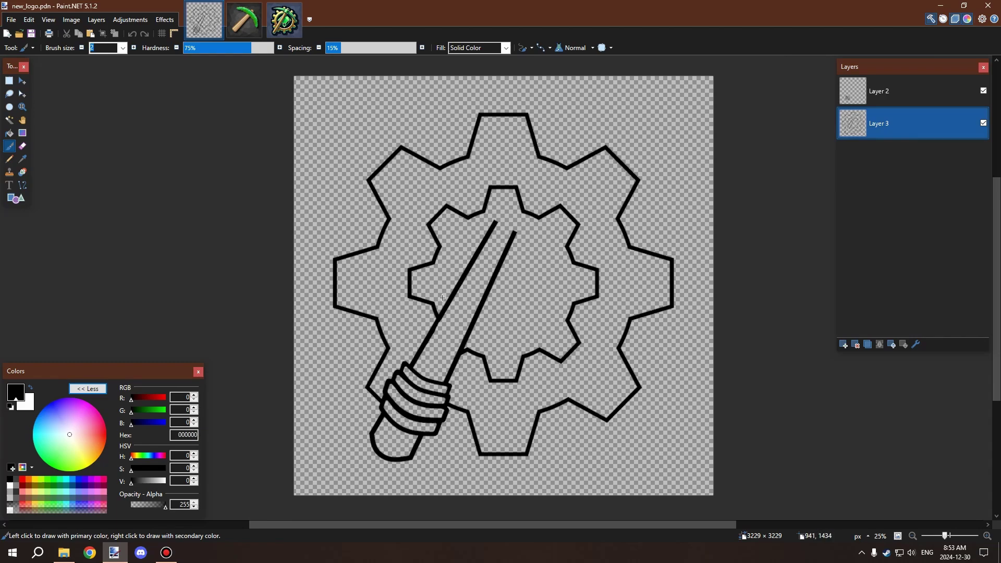
scroll(505, 225, up, 3)
scroll(487, 271, down, 4)
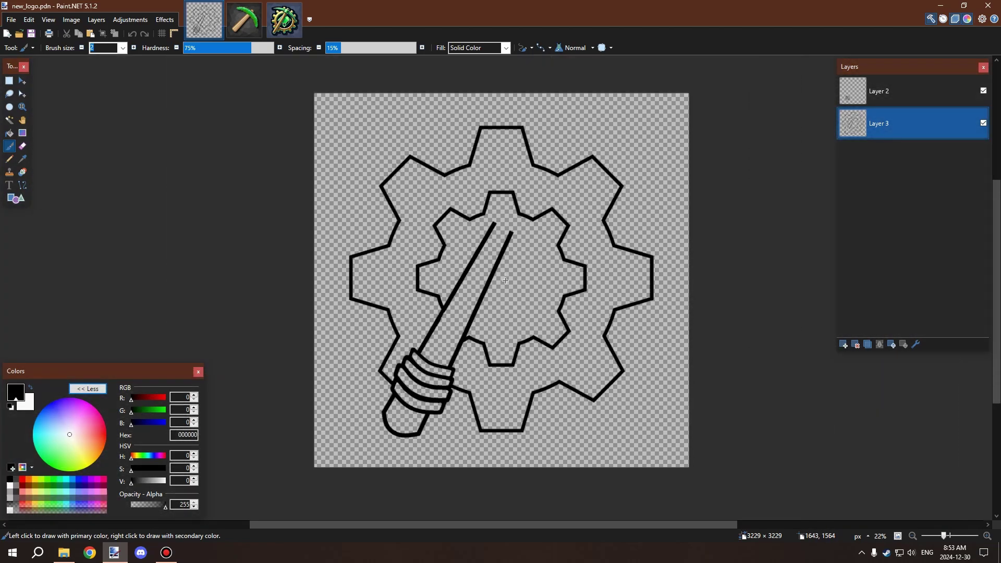
scroll(470, 317, up, 2)
scroll(342, 389, down, 2)
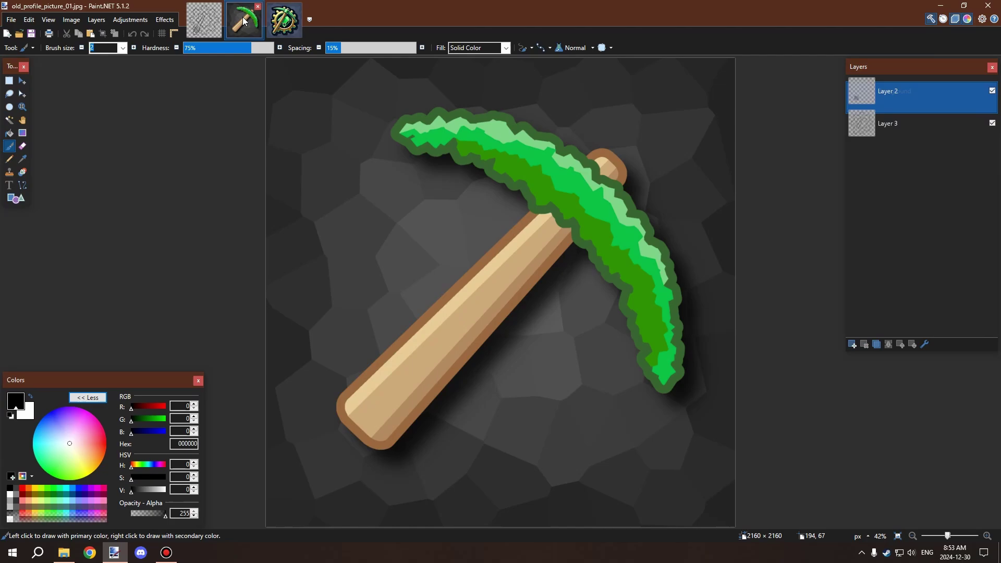
click(244, 21)
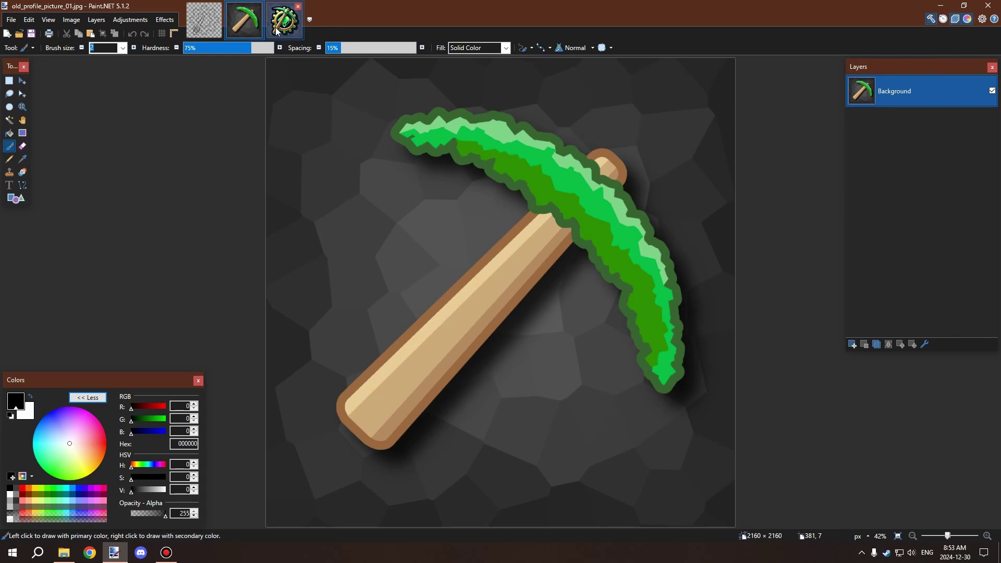
click(284, 21)
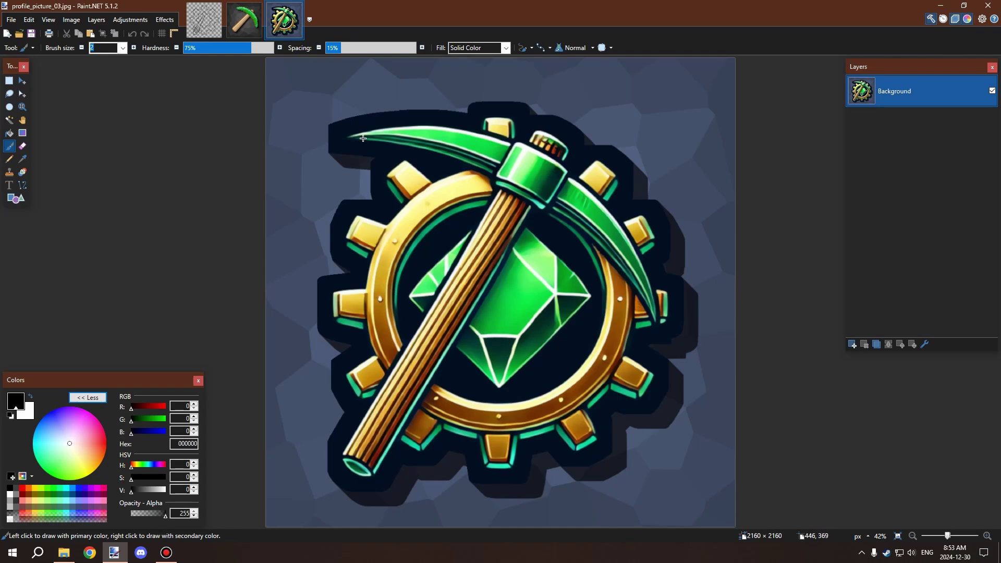
Sketch red brush curves around the pickaxe head in profile_picture_03.jpg and undo them
drag(498, 175, 633, 241)
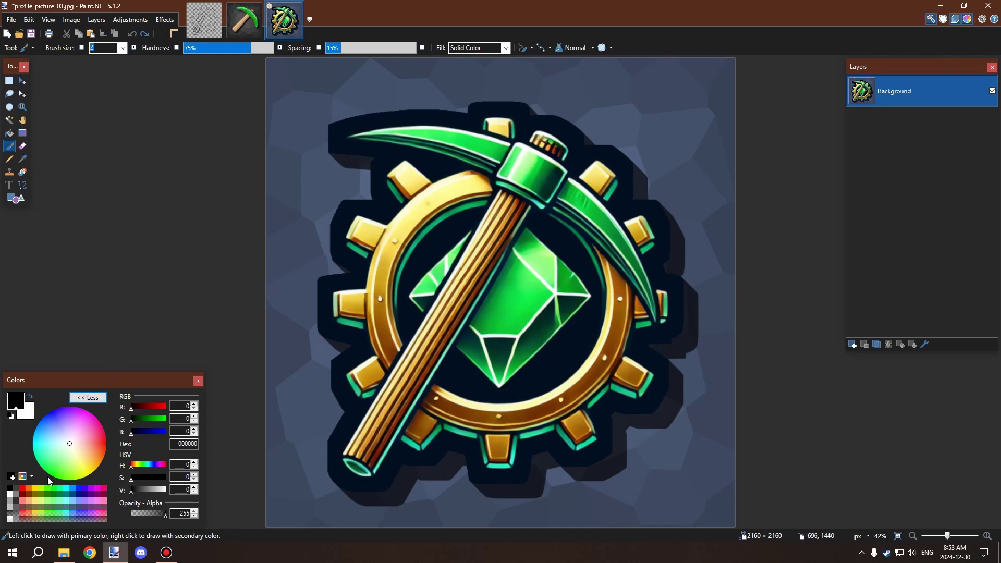
click(22, 489)
drag(371, 148, 577, 226)
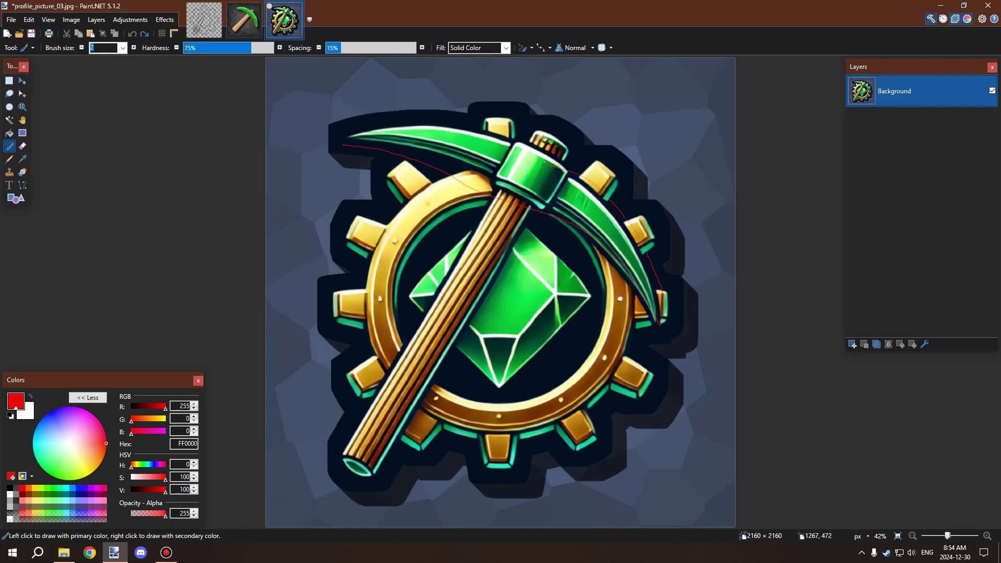
key(ctrl+z)
mouse_move(517, 139)
mouse_down()
mouse_move(536, 121)
mouse_move(579, 149)
mouse_up()
key(ctrl+z)
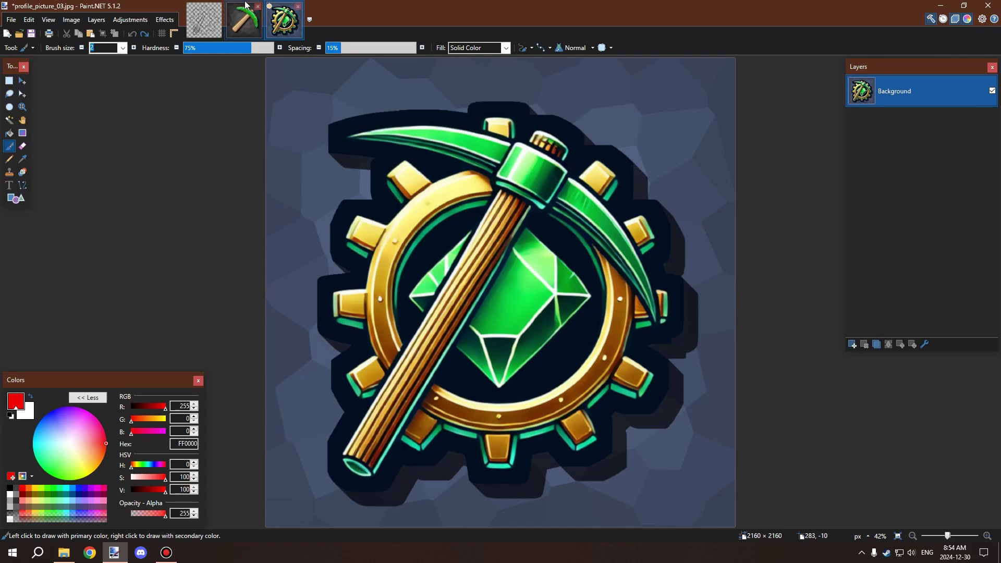
Return to new_logo.pdn and merge Layer 2 down into Layer 3
click(204, 20)
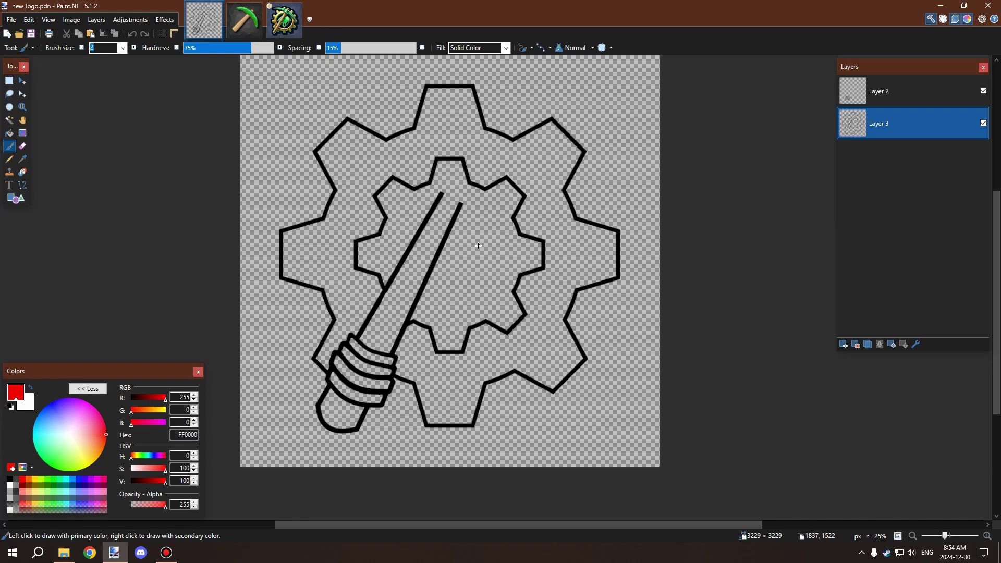
scroll(479, 246, up, 1)
scroll(477, 241, down, 4)
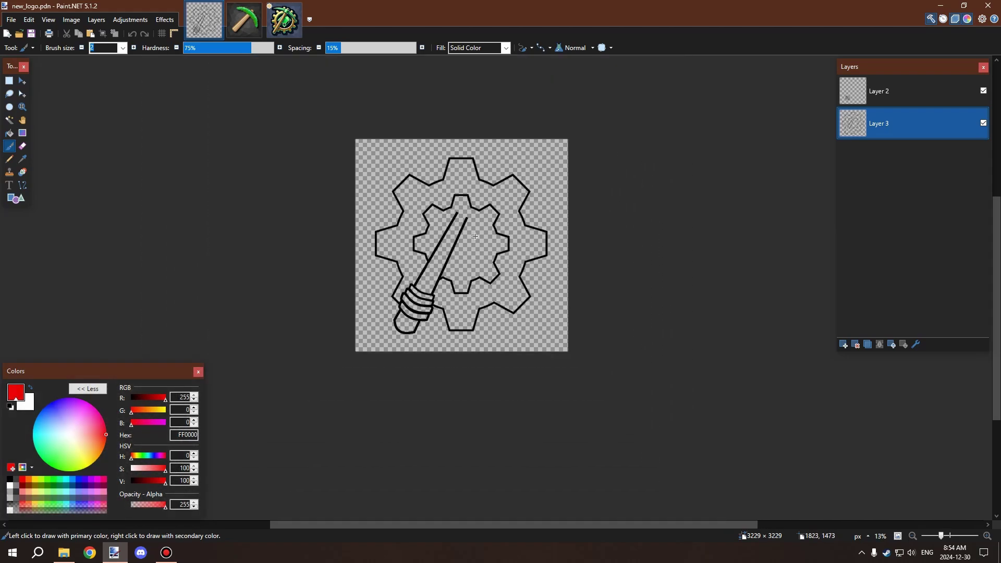
scroll(474, 237, up, 4)
scroll(473, 236, down, 1)
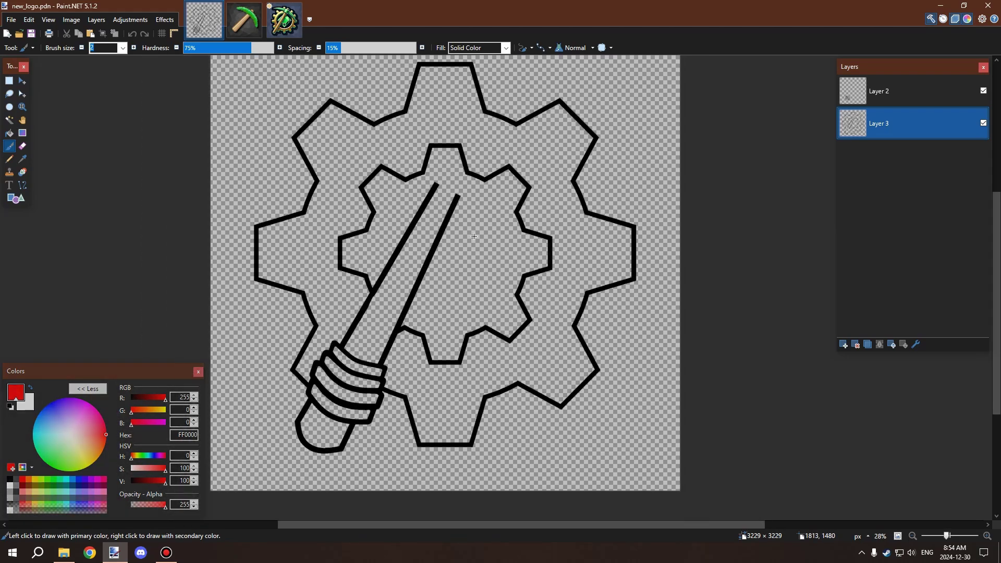
scroll(474, 236, down, 1)
scroll(458, 246, up, 2)
scroll(433, 287, down, 2)
scroll(402, 342, up, 1)
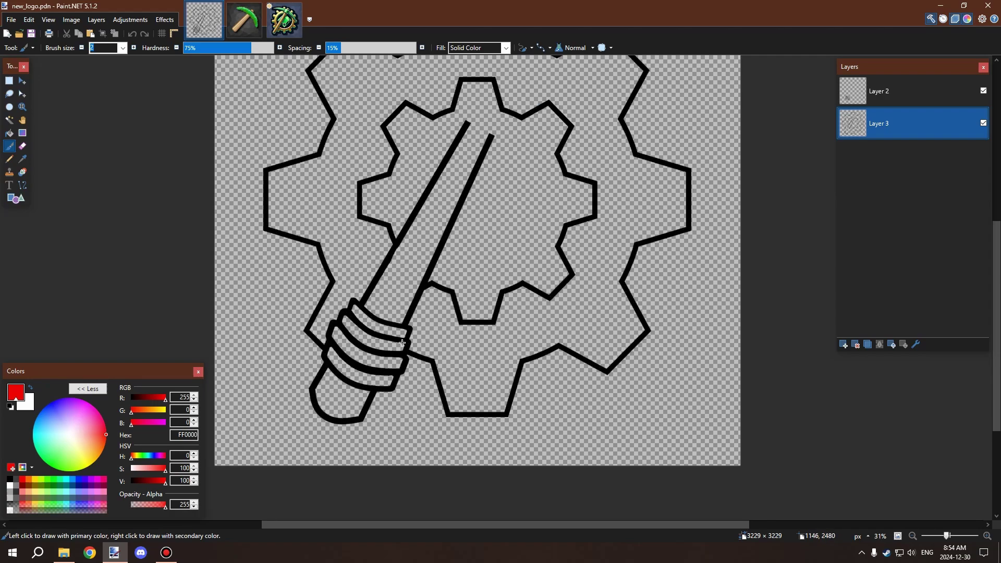
click(887, 93)
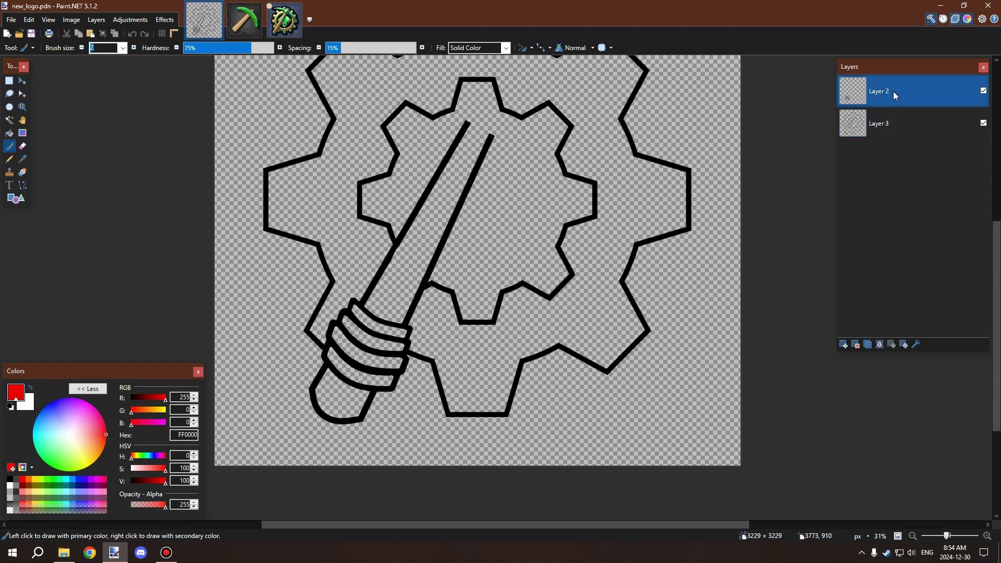
click(879, 344)
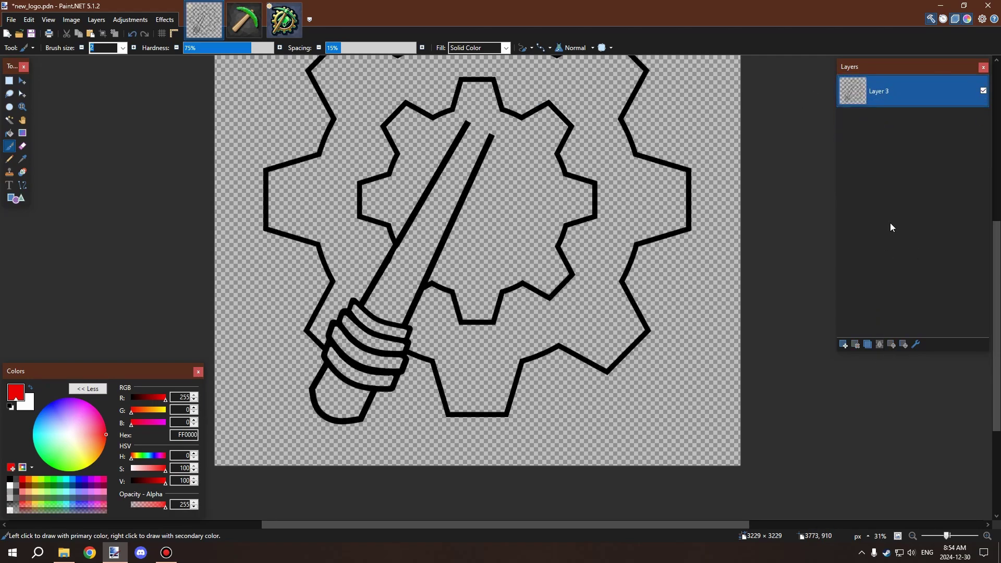
Choose the Line/Curve tool and disable antialiasing for its lines
scroll(319, 352, down, 1)
scroll(365, 355, up, 2)
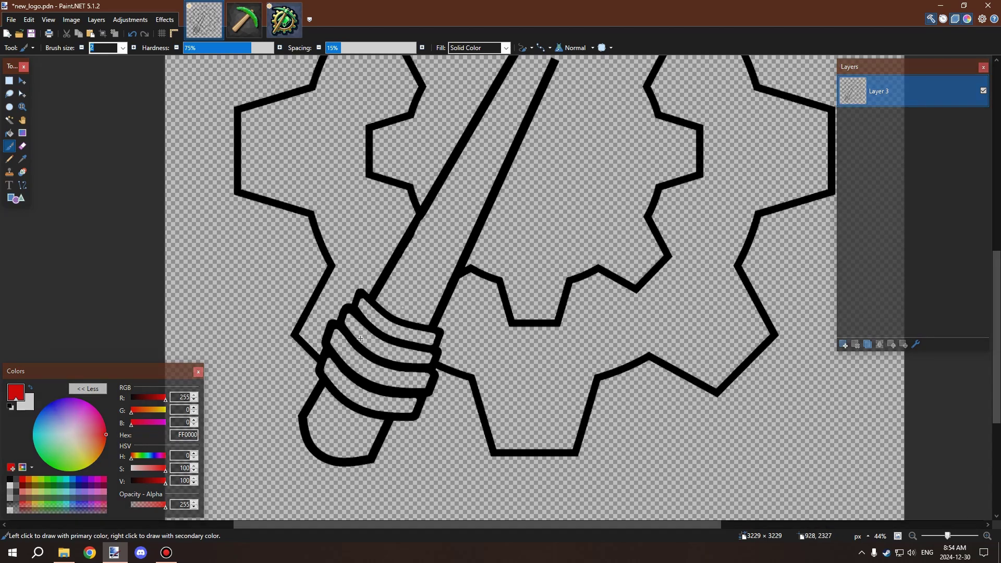
scroll(401, 356, down, 1)
scroll(401, 356, up, 8)
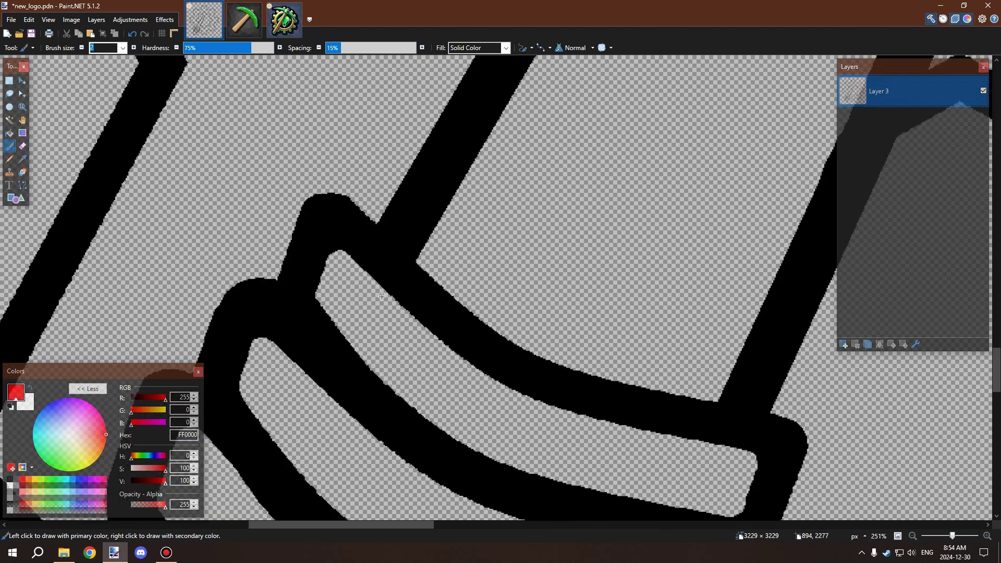
scroll(382, 297, up, 2)
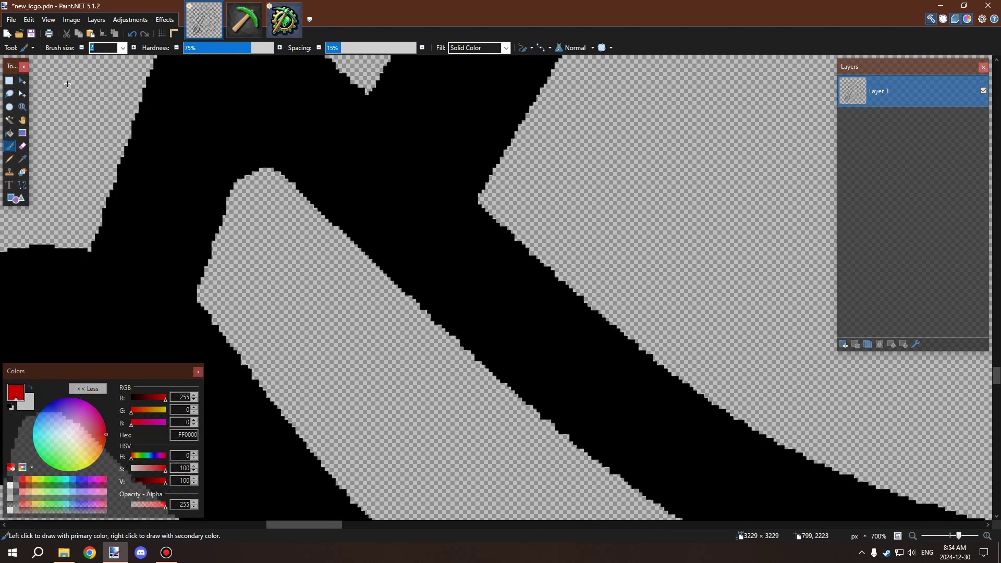
click(15, 197)
click(22, 185)
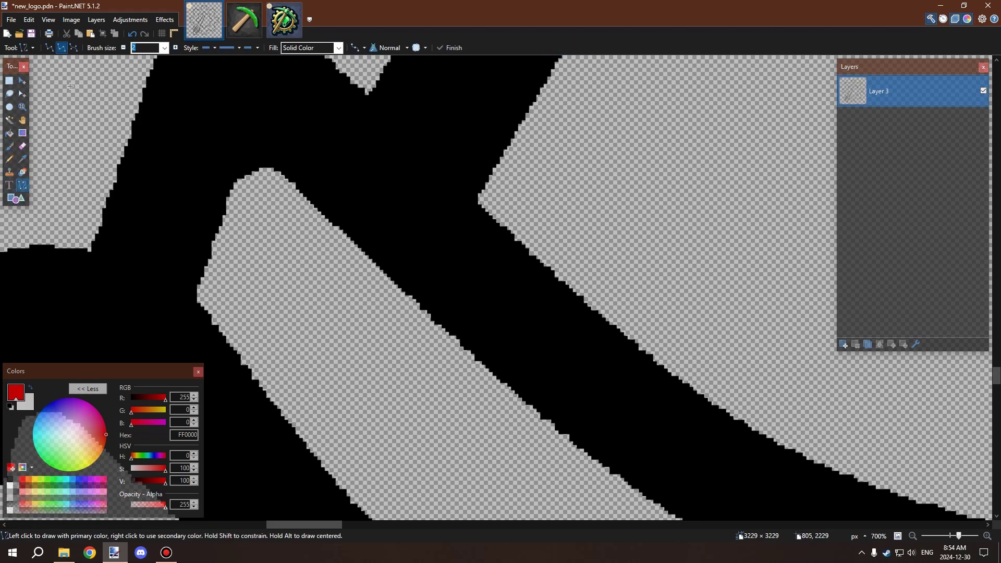
click(353, 48)
Draw two short red test lines in the empty area beside the handle and discard them
drag(603, 179, 782, 290)
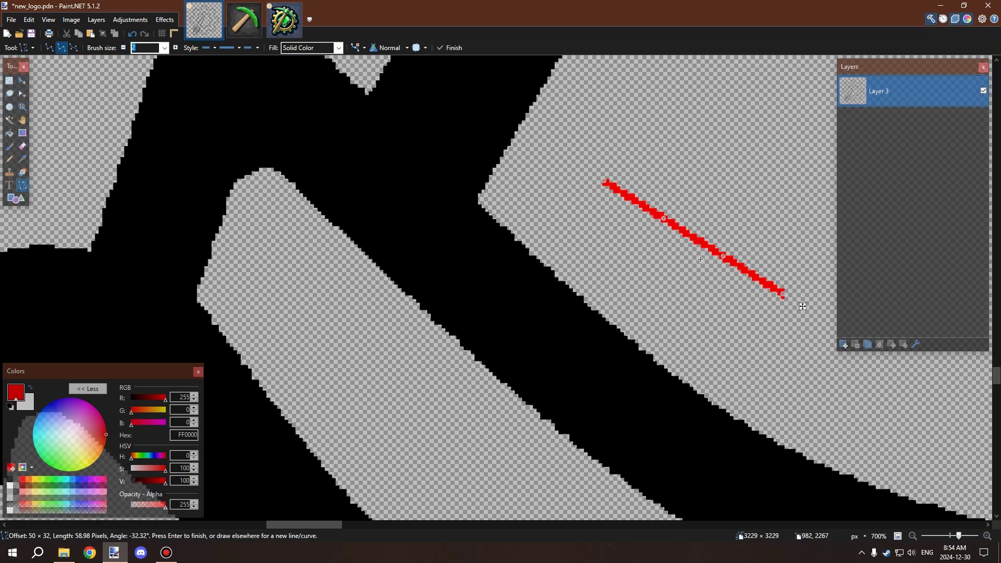
key(Escape)
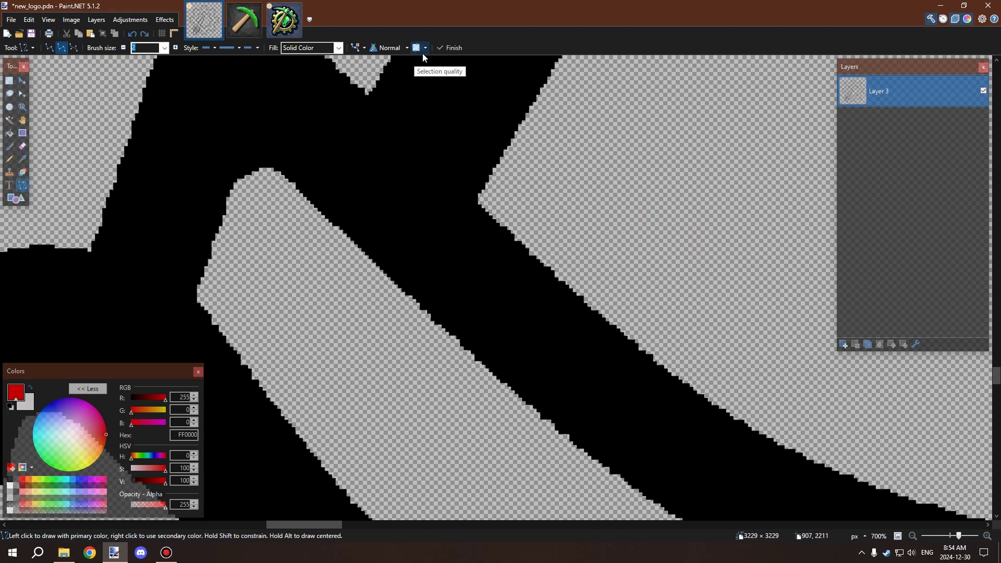
drag(590, 124, 755, 319)
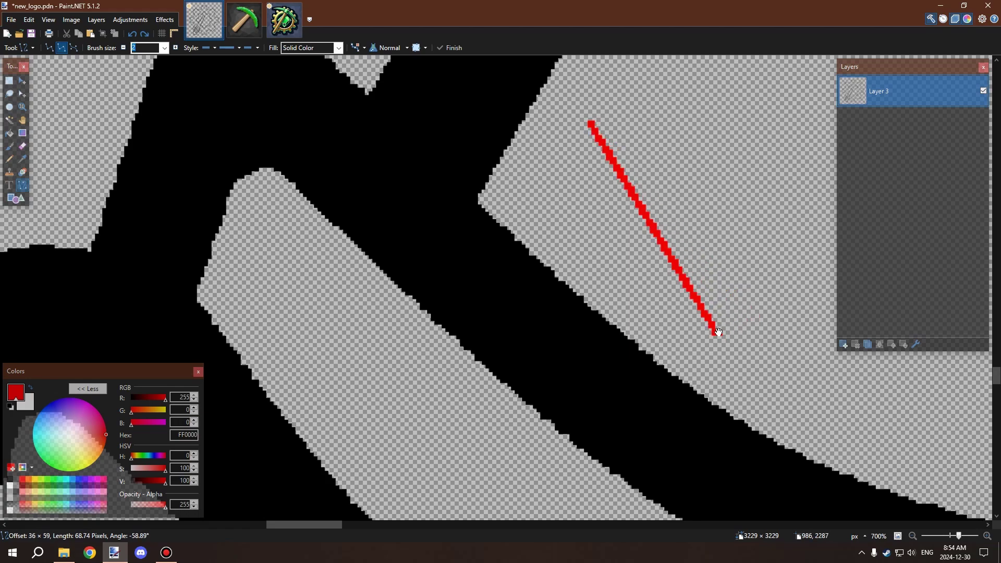
key(Escape)
Try a line brush size of 10 with a test line beside the gear outline and undo the line
scroll(603, 201, down, 5)
scroll(399, 165, down, 2)
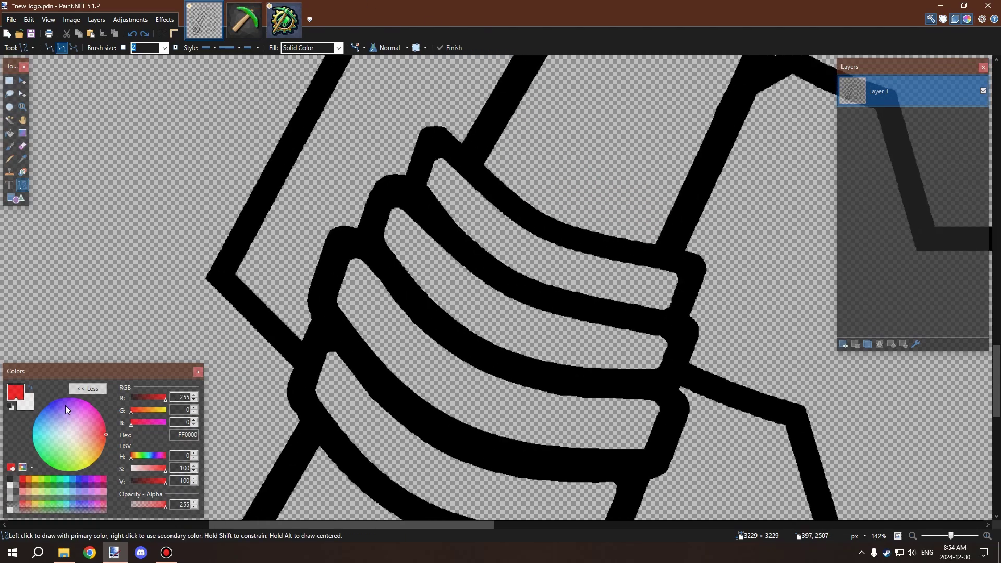
scroll(219, 260, up, 5)
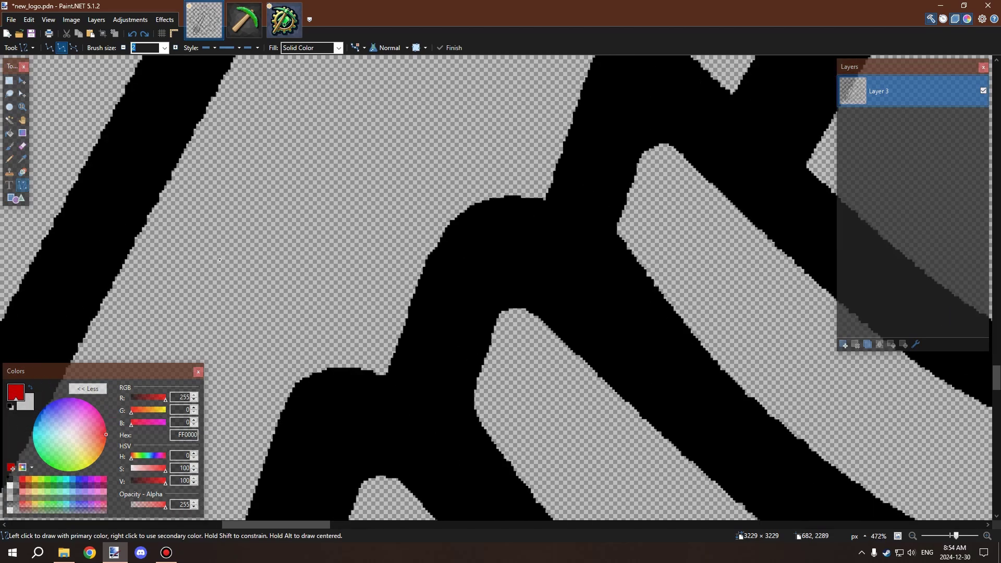
scroll(219, 260, down, 3)
scroll(404, 180, down, 2)
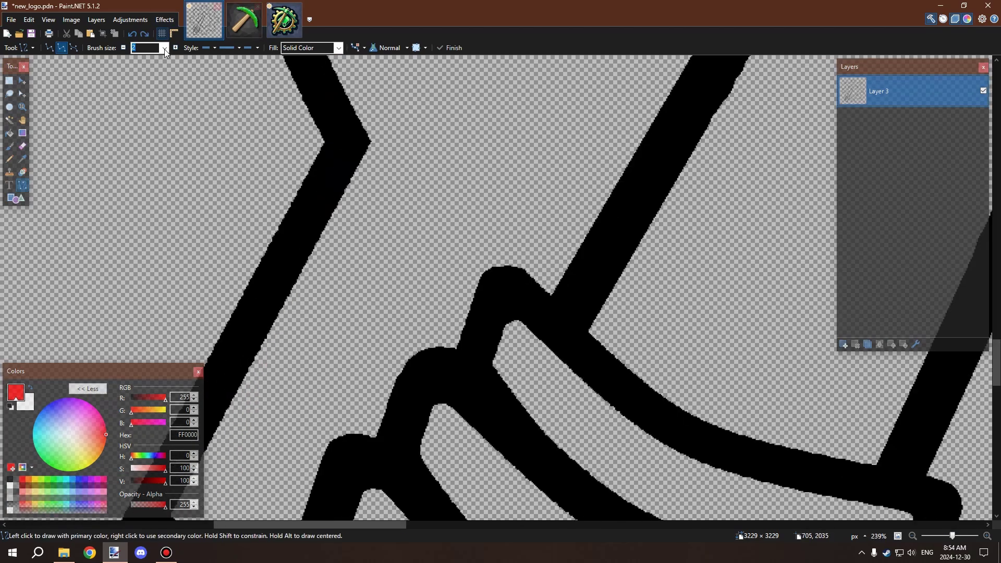
scroll(164, 162, up, 2)
text(3)
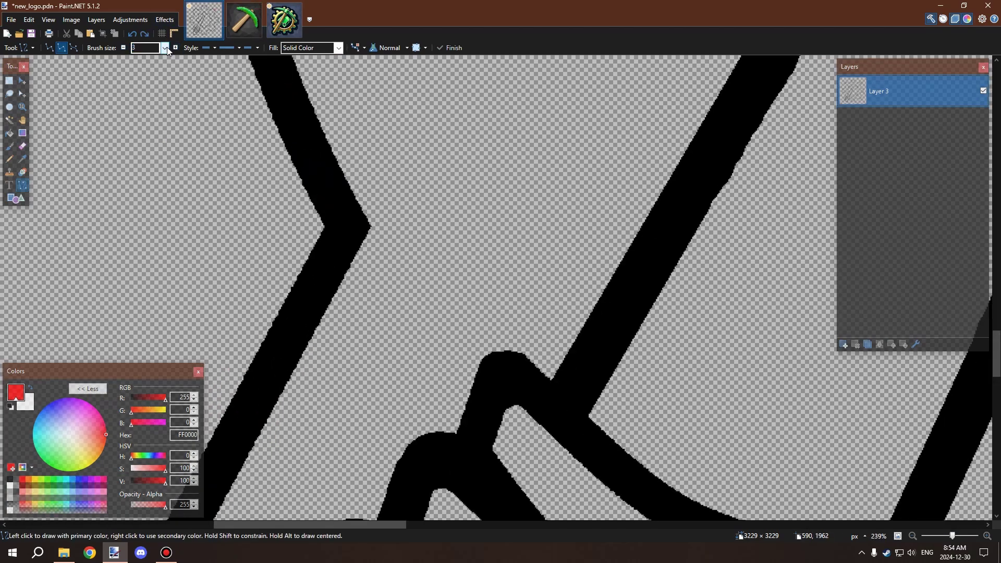
click(164, 48)
click(150, 128)
drag(397, 114, 441, 279)
key(ctrl+z)
Set the line brush size to 30, compare a test line with the gear outline's thickness, and undo it
click(165, 48)
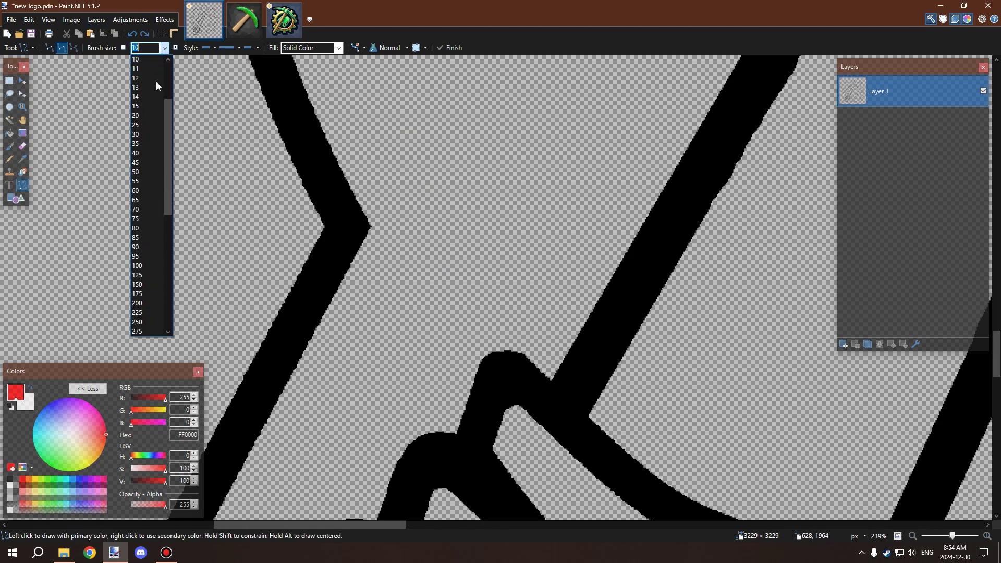
click(148, 134)
mouse_move(445, 65)
mouse_down()
mouse_move(459, 245)
mouse_move(303, 230)
mouse_move(339, 218)
mouse_up()
key(ctrl+z)
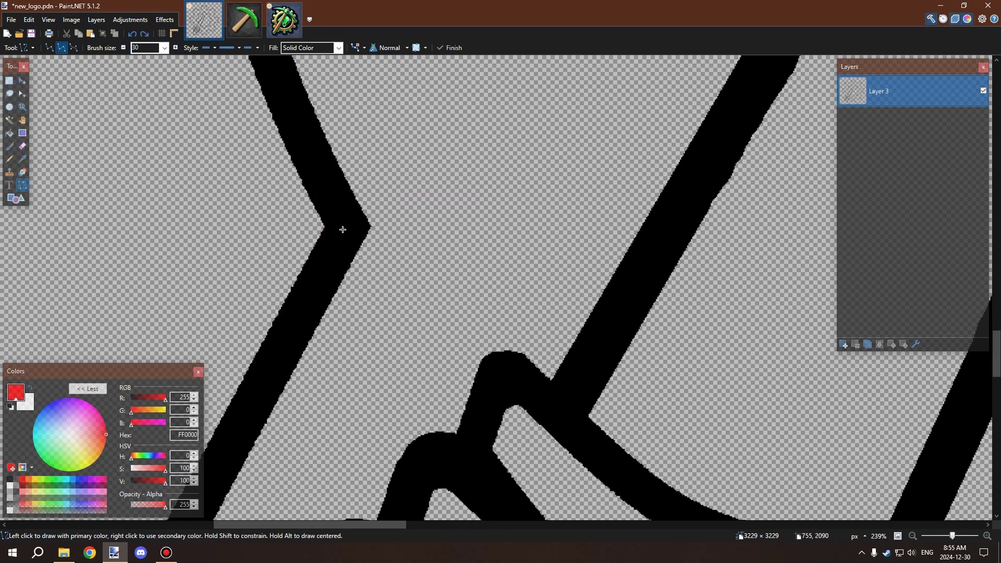
Set the primary color to black and bring the upper end of the handle into view
click(11, 479)
scroll(322, 207, down, 5)
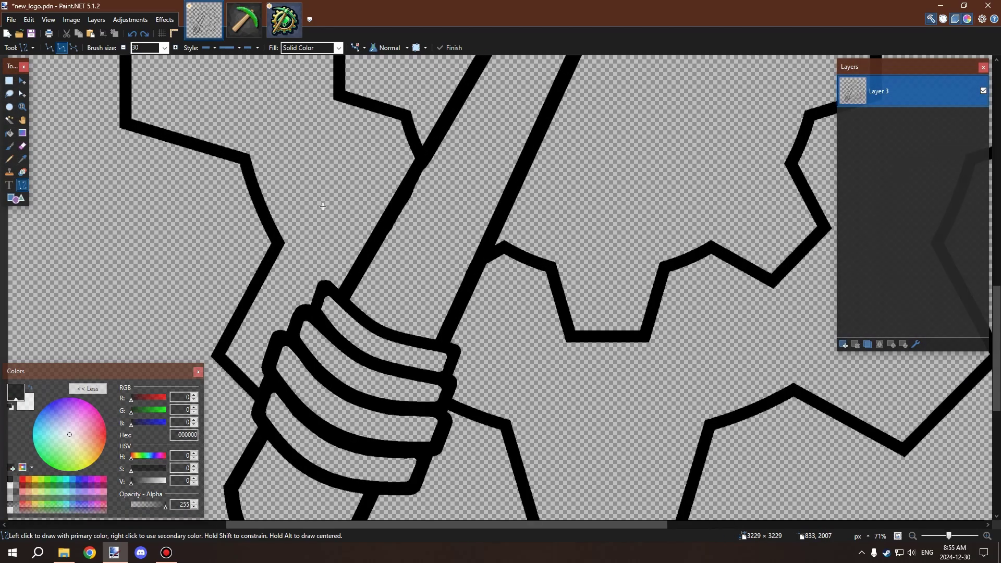
scroll(323, 207, down, 3)
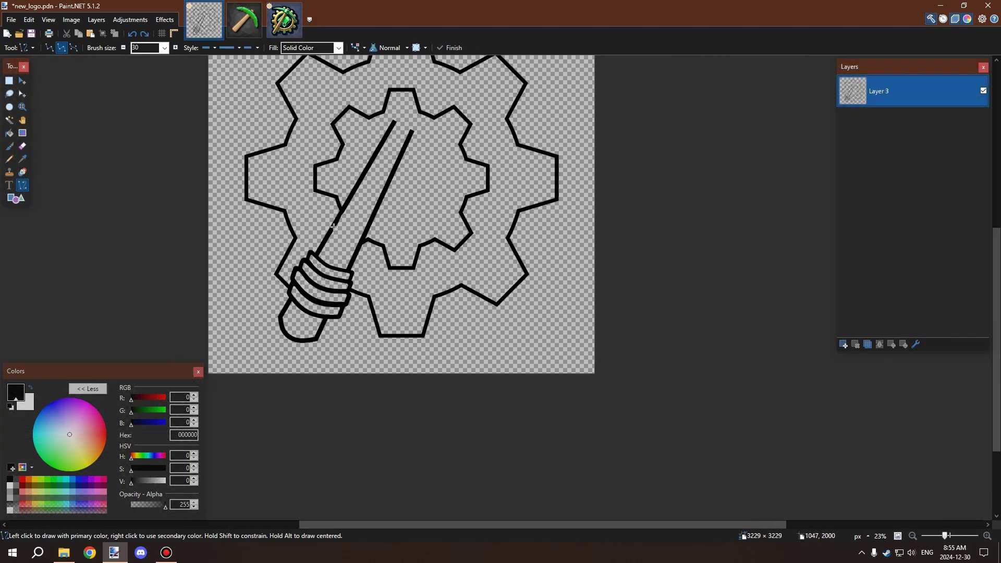
scroll(334, 227, up, 5)
scroll(397, 238, down, 1)
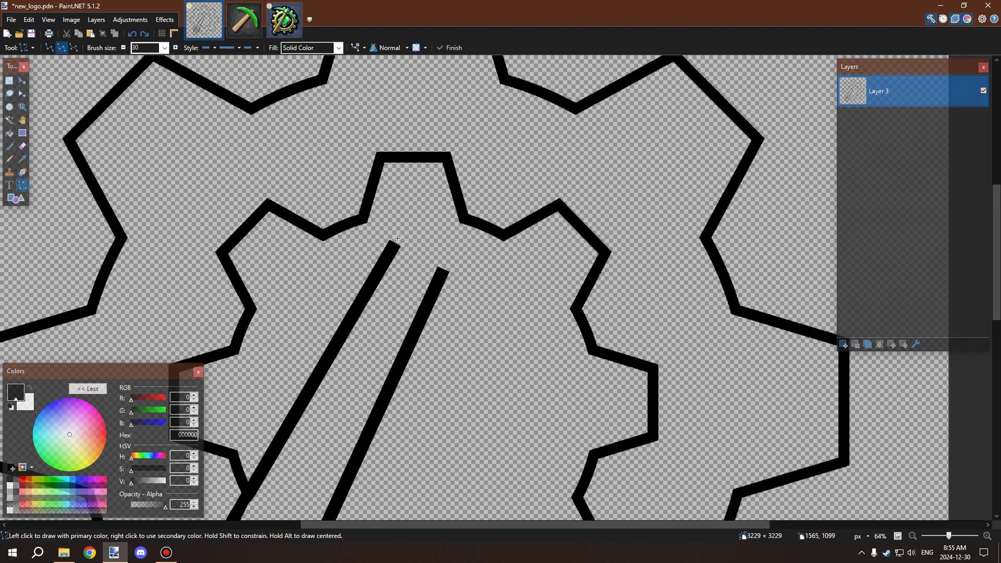
scroll(397, 238, down, 2)
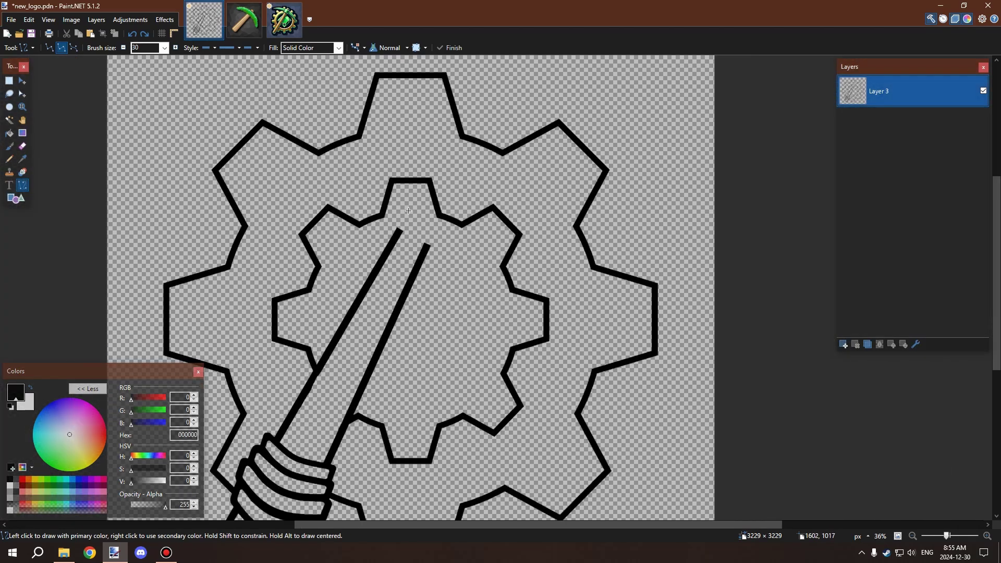
scroll(408, 211, up, 1)
Set the primary color to red (FF0000) for drawing over the black line art
click(24, 479)
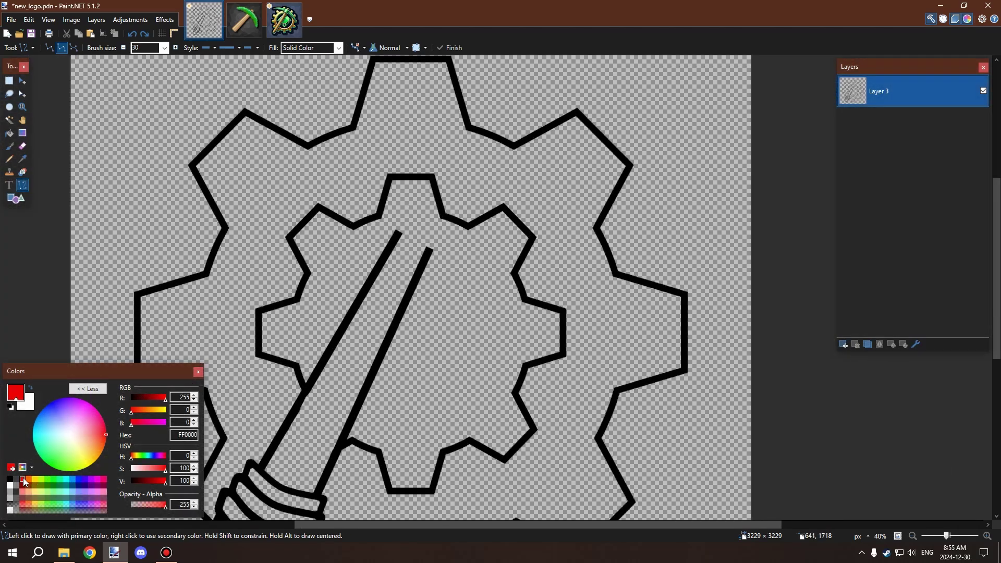
scroll(377, 230, up, 3)
scroll(451, 208, down, 5)
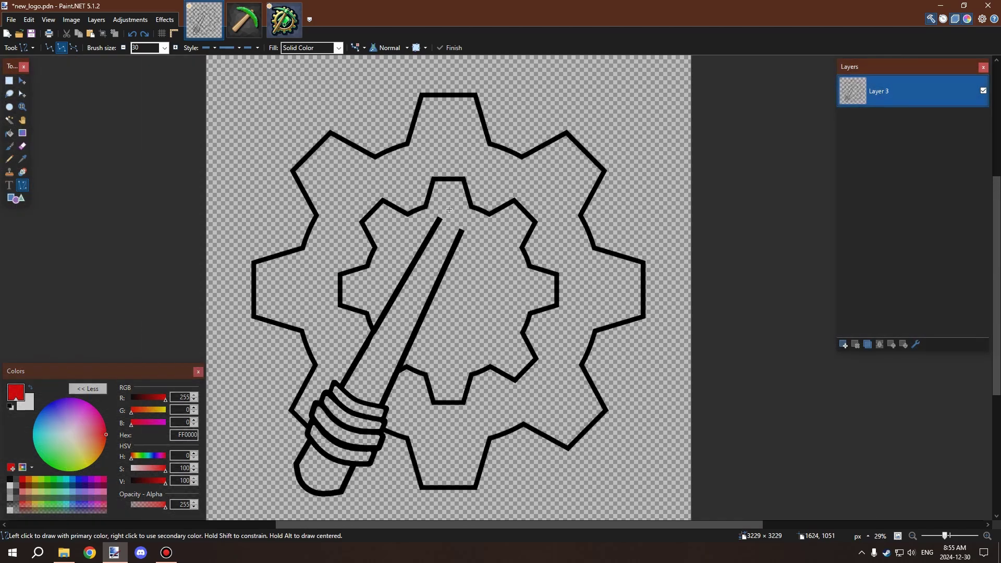
Add a new empty layer above the black gear and handle line art
scroll(426, 198, up, 6)
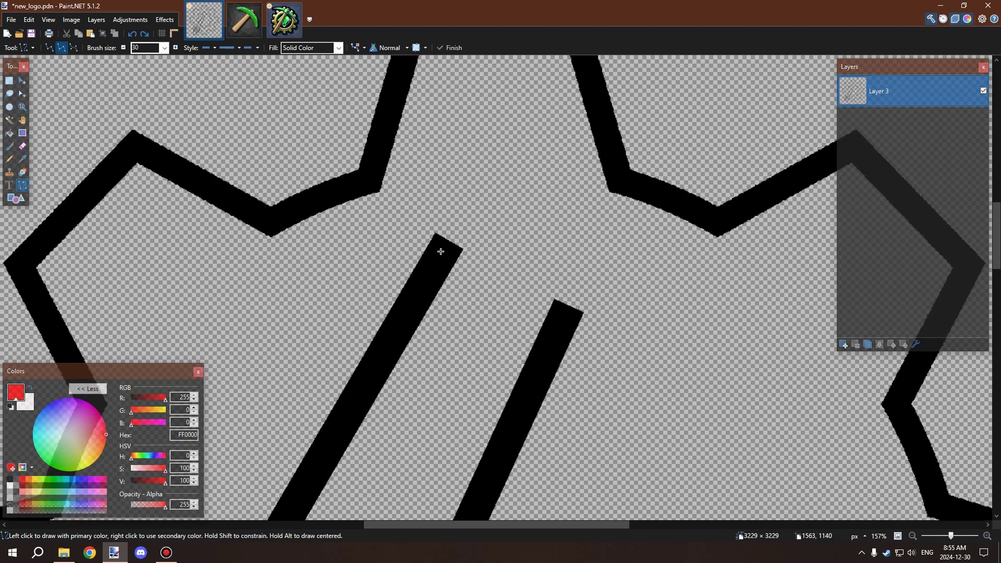
scroll(440, 248, down, 3)
scroll(455, 221, down, 3)
scroll(485, 226, up, 2)
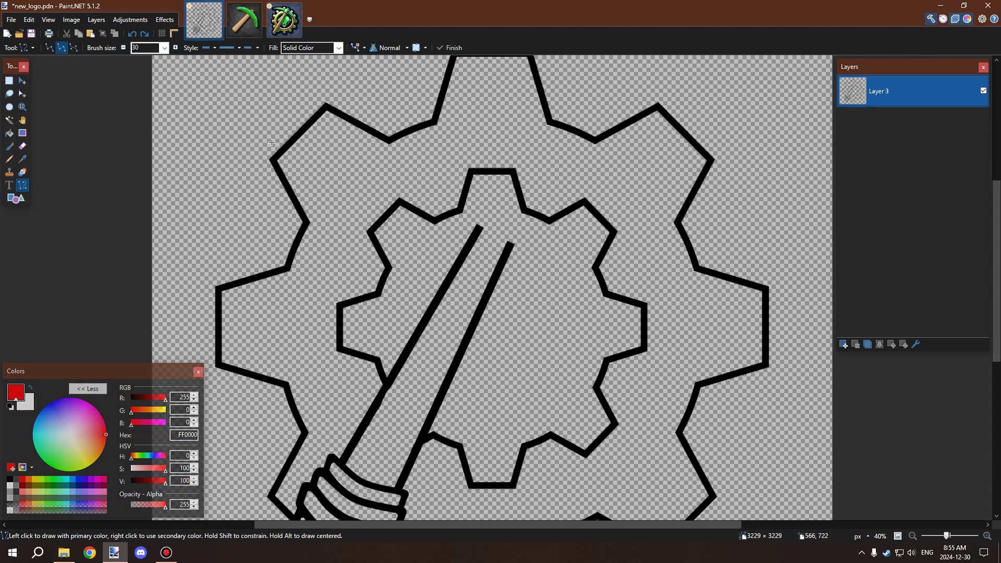
click(846, 344)
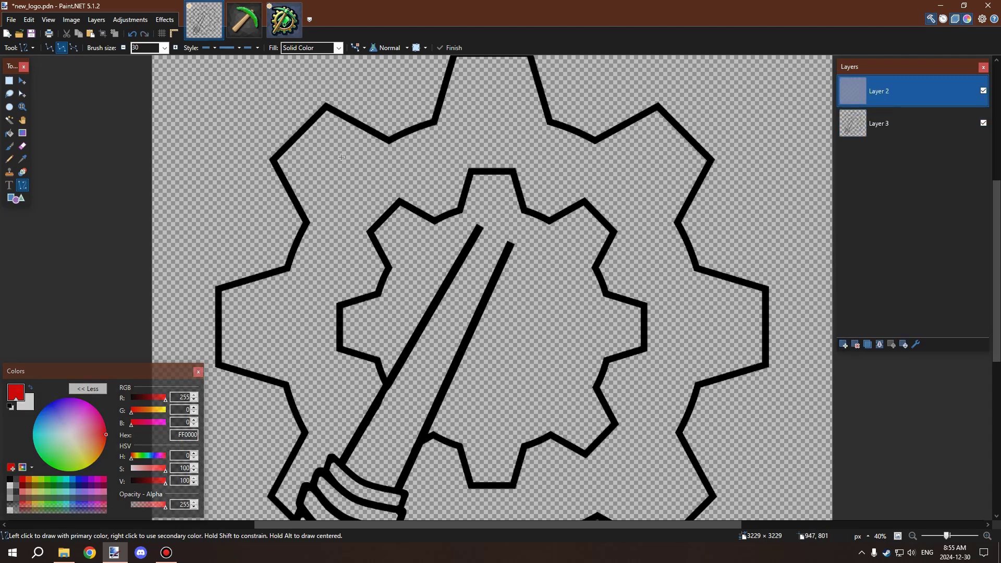
Try a sloping red line across the handle's upper end and undo it
drag(272, 145, 724, 327)
scroll(598, 252, down, 2)
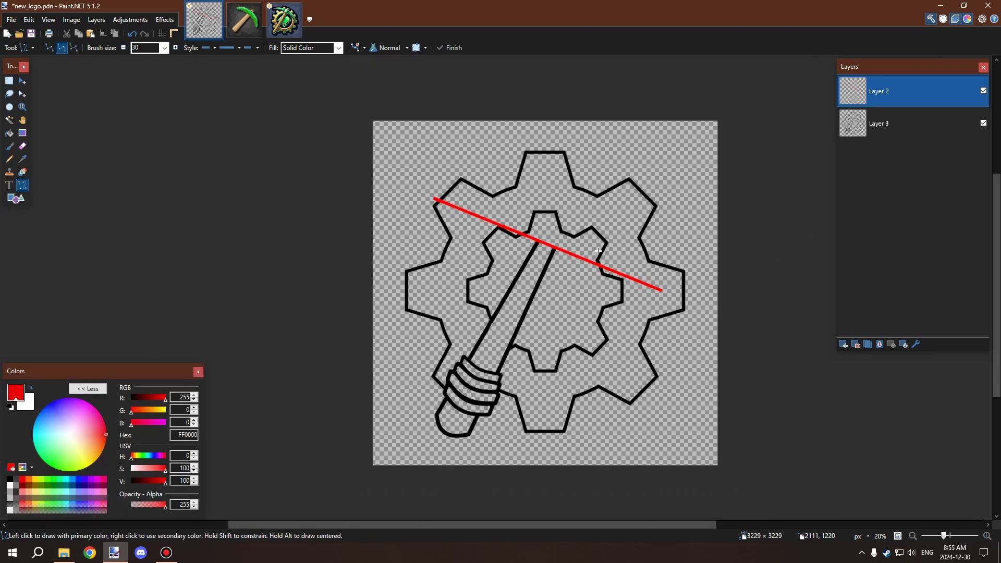
key(ctrl+z)
Try a red line at about -28° across the handle's upper end, extending its upper-left end to about 1887 px total length
scroll(584, 245, up, 4)
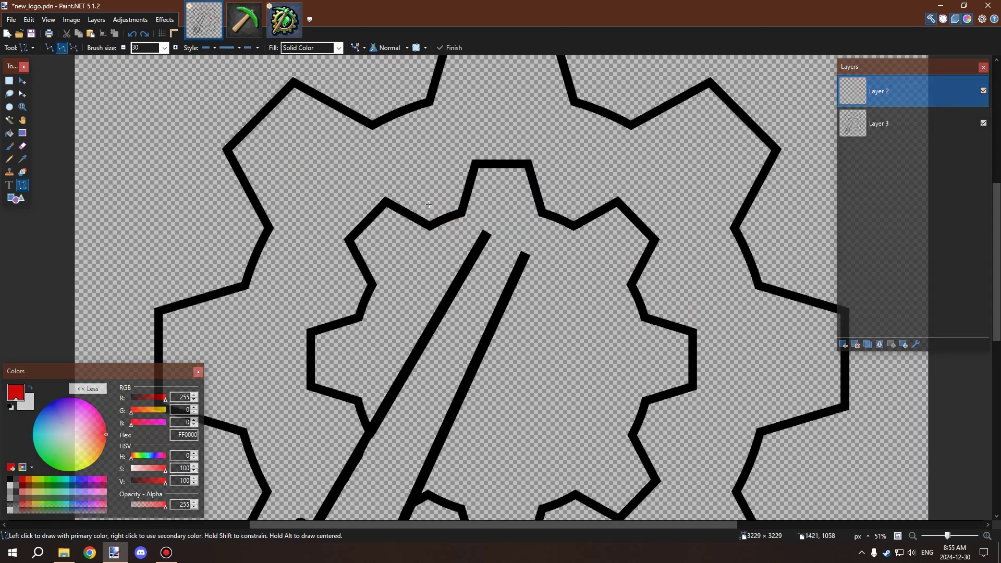
drag(331, 143, 734, 360)
scroll(668, 304, down, 5)
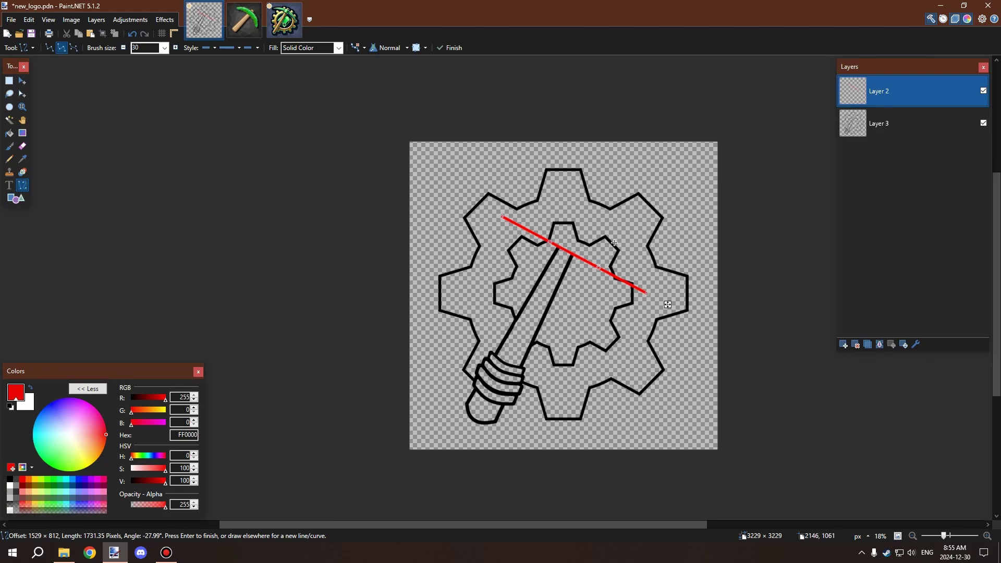
scroll(614, 242, up, 3)
scroll(612, 251, up, 5)
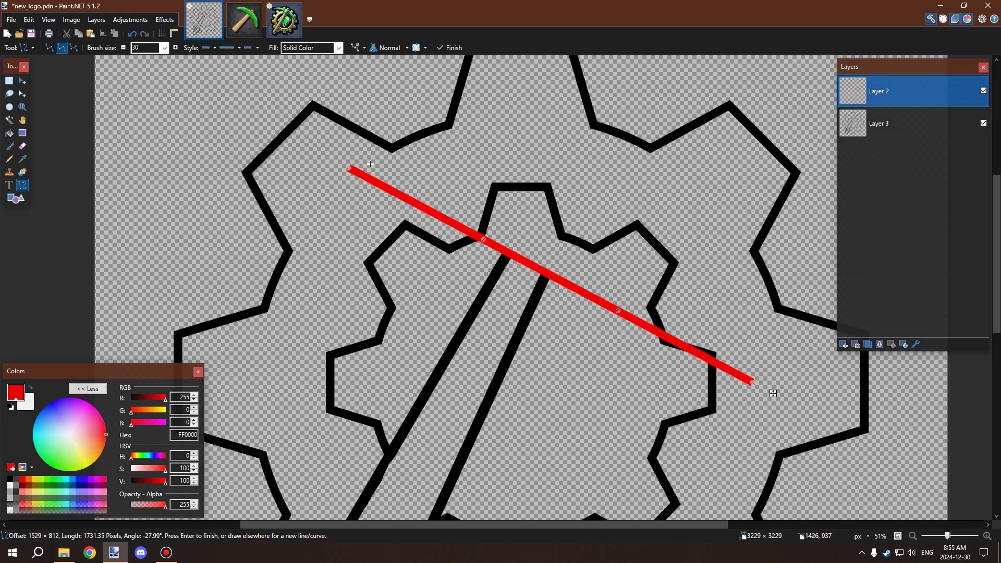
drag(340, 171, 288, 148)
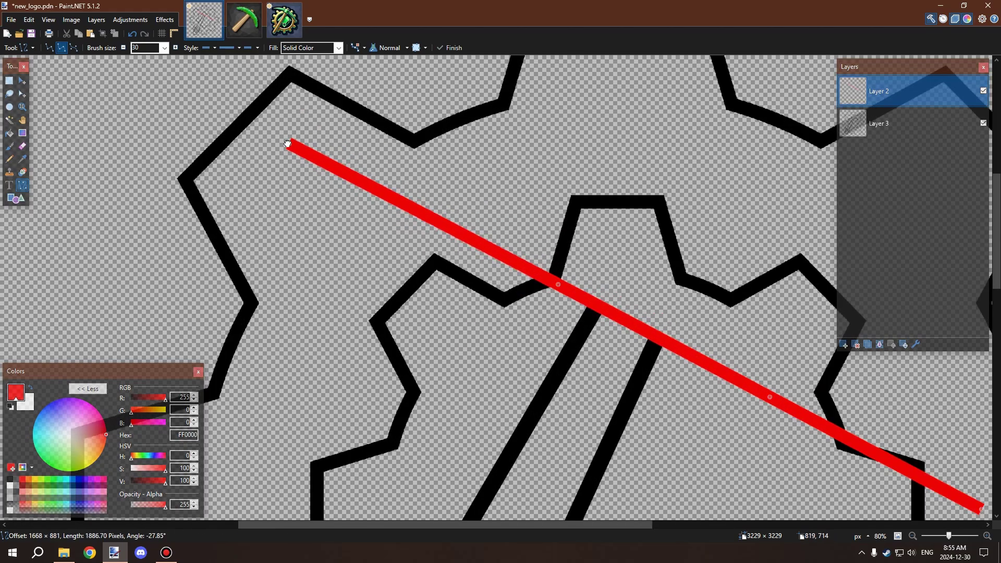
scroll(387, 159, down, 3)
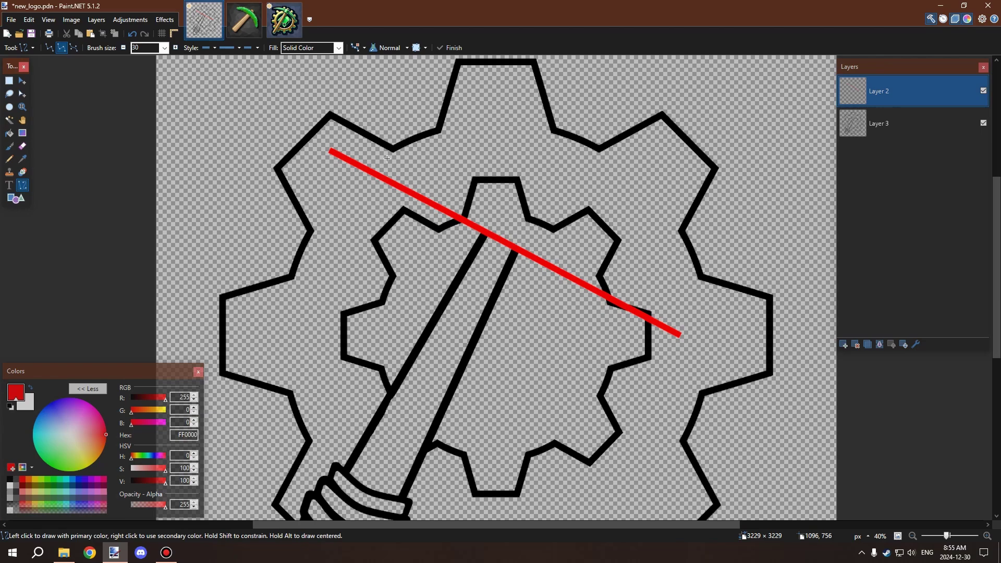
Undo the red line's extension, try a length of about 1798 px instead, and undo the line completely
key(ctrl+z)
drag(360, 168, 345, 160)
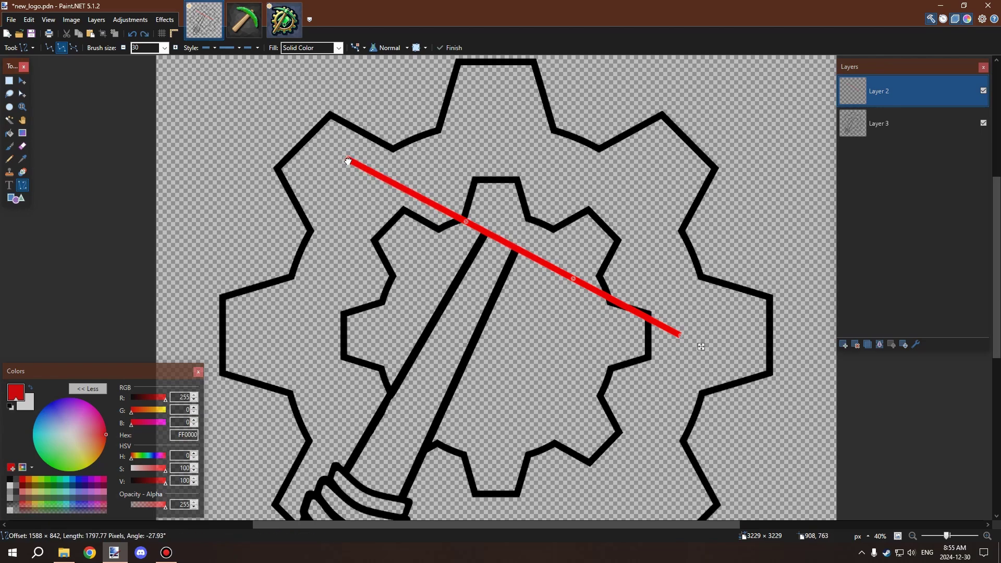
key(Return)
scroll(409, 202, down, 4)
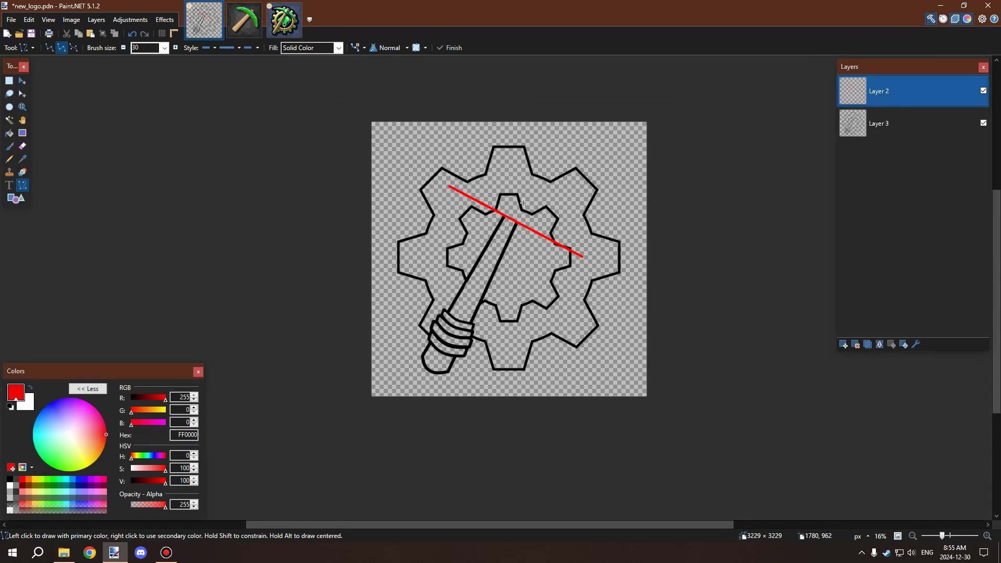
scroll(384, 140, up, 3)
scroll(447, 141, up, 3)
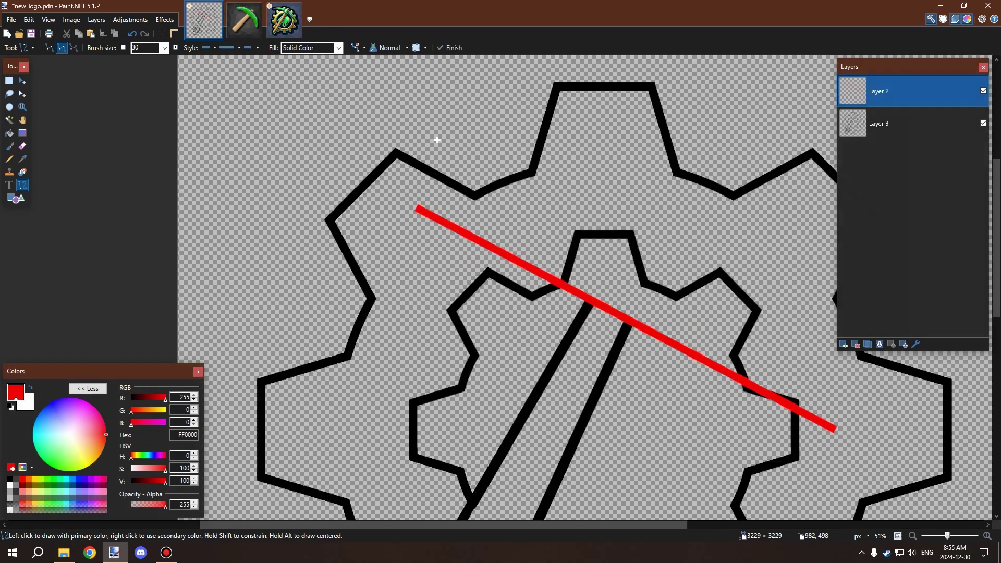
key(ctrl+z)
scroll(442, 147, down, 4)
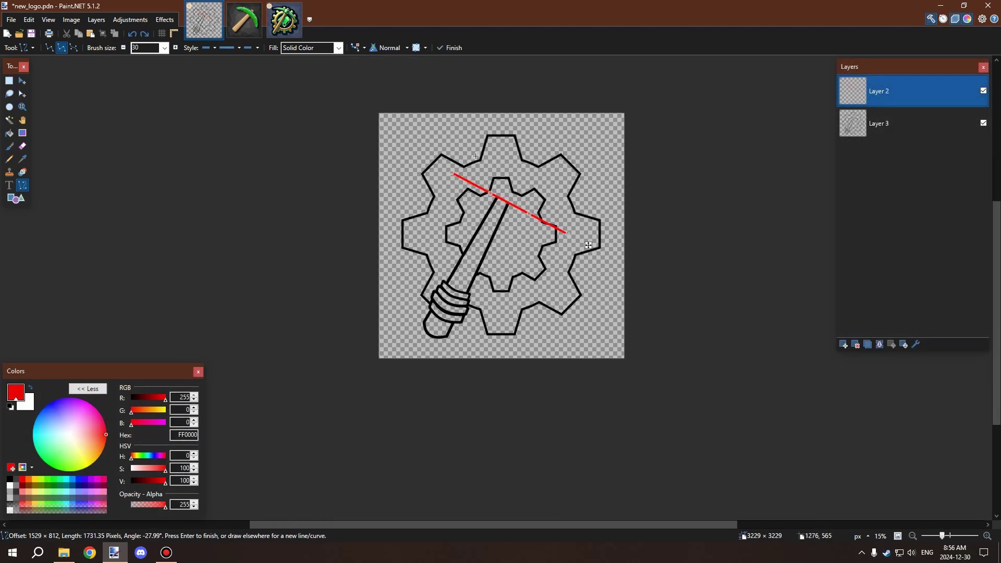
scroll(442, 182, up, 3)
key(ctrl+z)
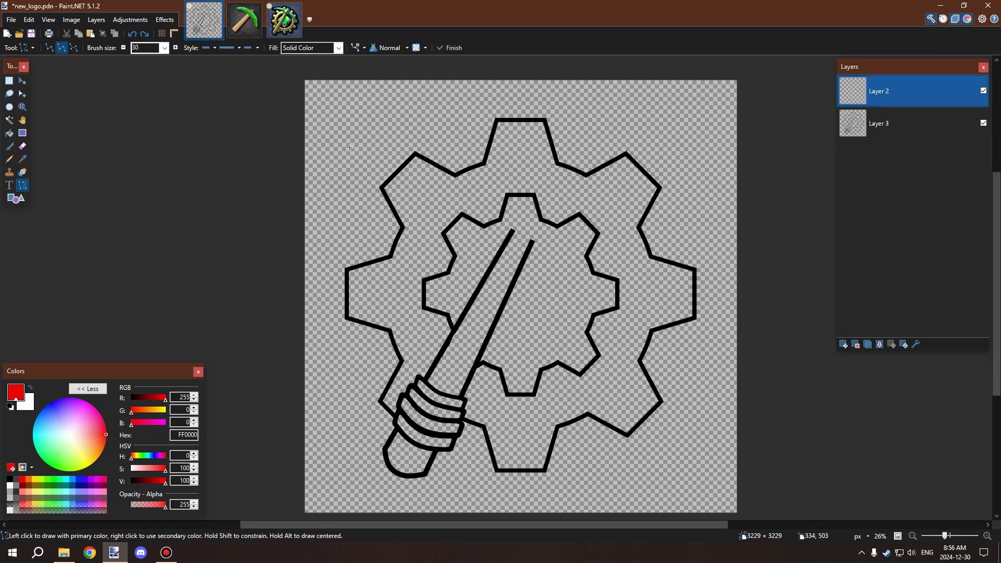
Try two more sloping red lines of different lengths across the handle's upper end, undoing each one
mouse_move(347, 152)
mouse_down()
mouse_move(730, 339)
mouse_move(722, 334)
mouse_up()
key(ctrl+z)
mouse_move(397, 169)
mouse_down()
mouse_move(710, 364)
mouse_move(710, 335)
mouse_move(680, 317)
mouse_move(667, 324)
mouse_up()
key(ctrl+z)
Draw a long red guide line across the handle's upper end, from beyond the upper-left gear tooth to just past the right tooth
drag(364, 147, 705, 334)
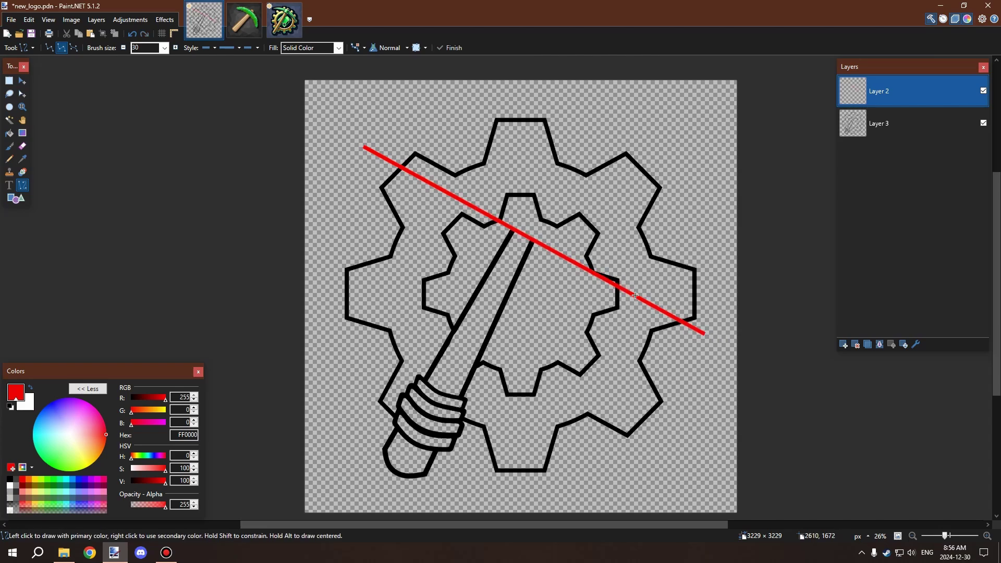
scroll(635, 294, down, 3)
scroll(535, 213, up, 4)
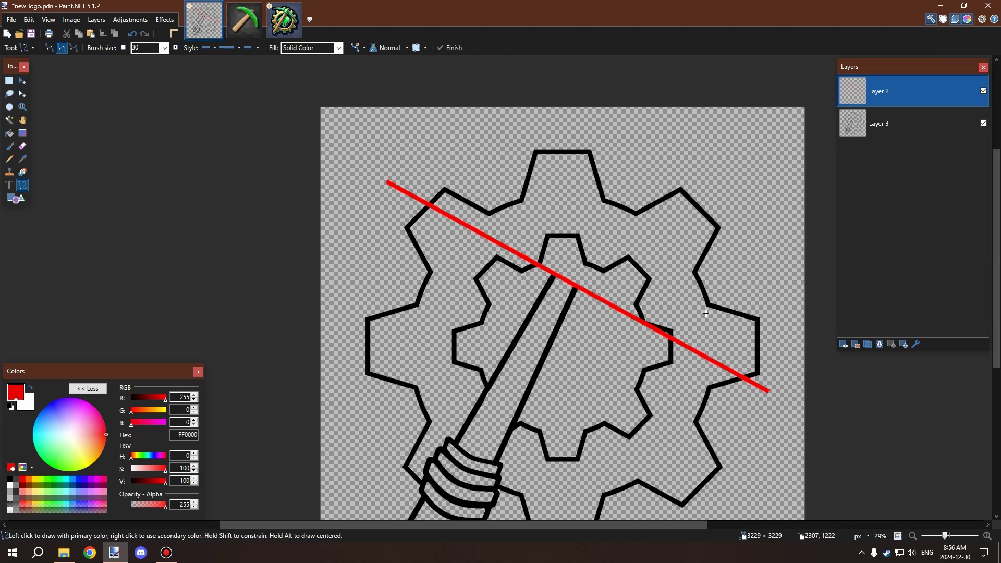
scroll(477, 259, down, 2)
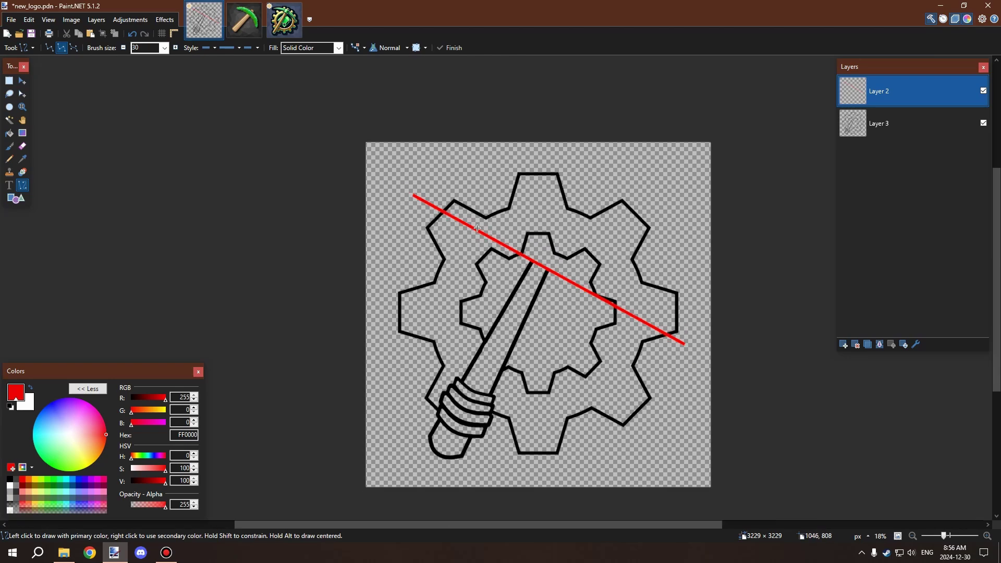
scroll(484, 227, up, 1)
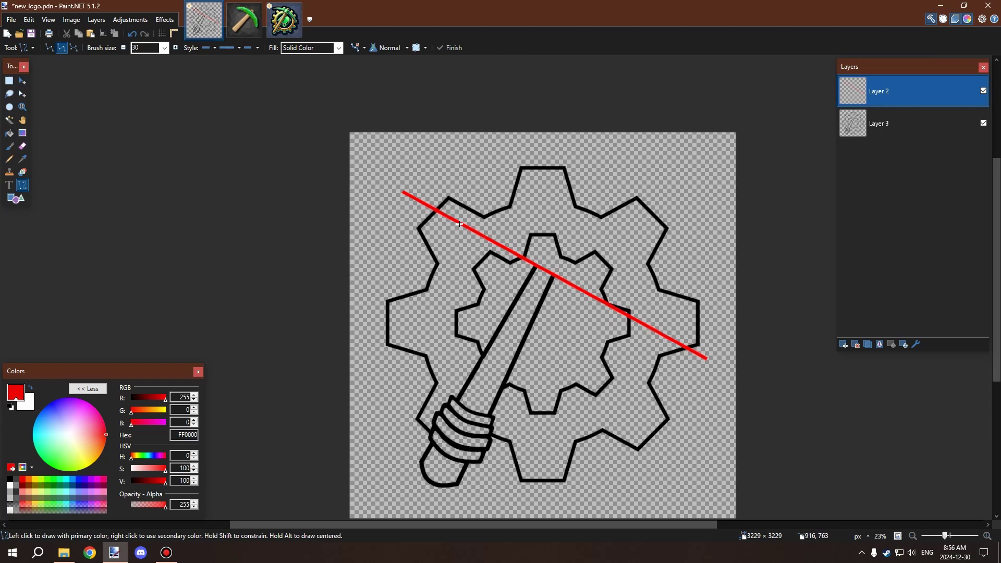
scroll(496, 223, up, 4)
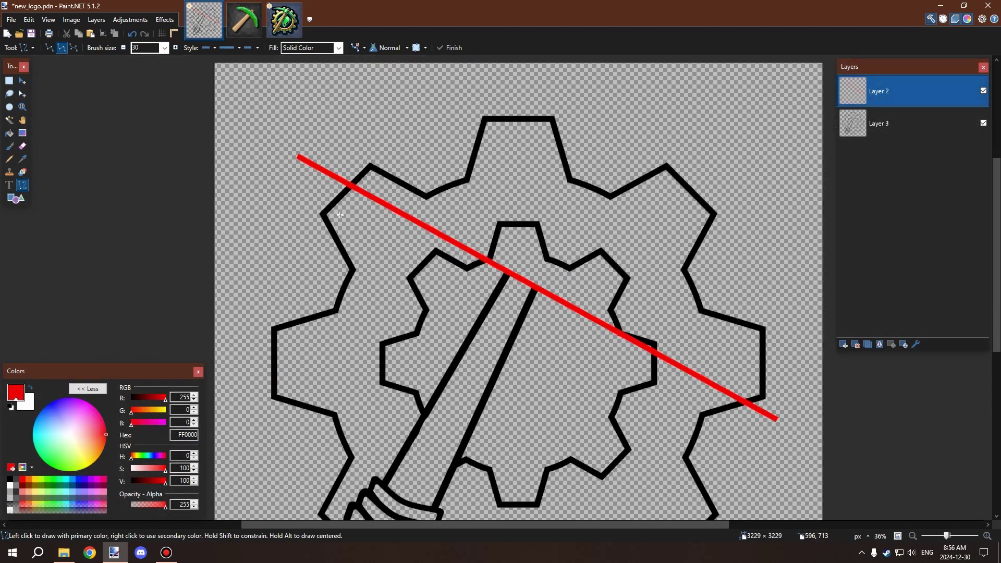
Set the primary color to blue (0094FF) and add a new layer above the red guide line's layer
click(76, 479)
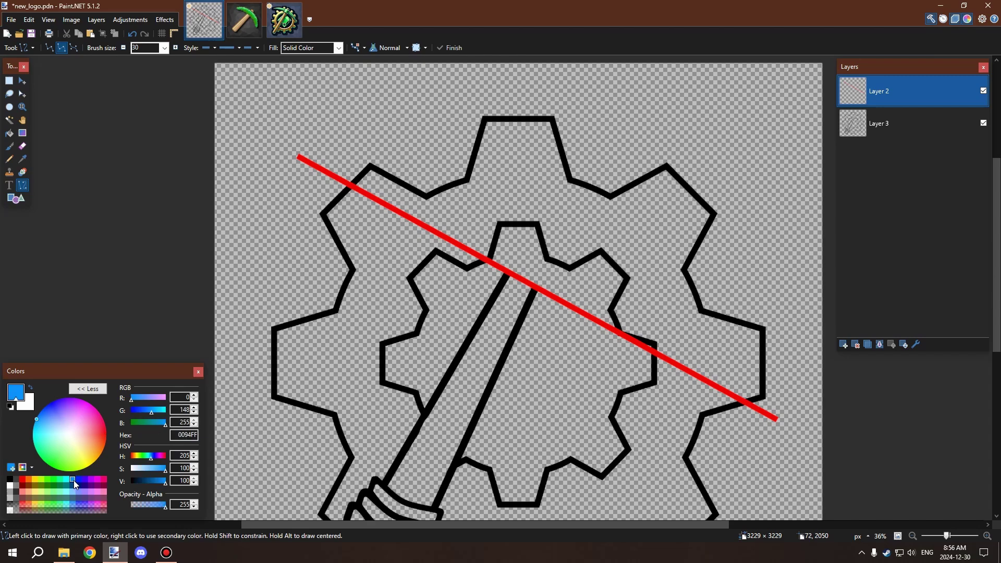
scroll(512, 281, down, 3)
click(843, 345)
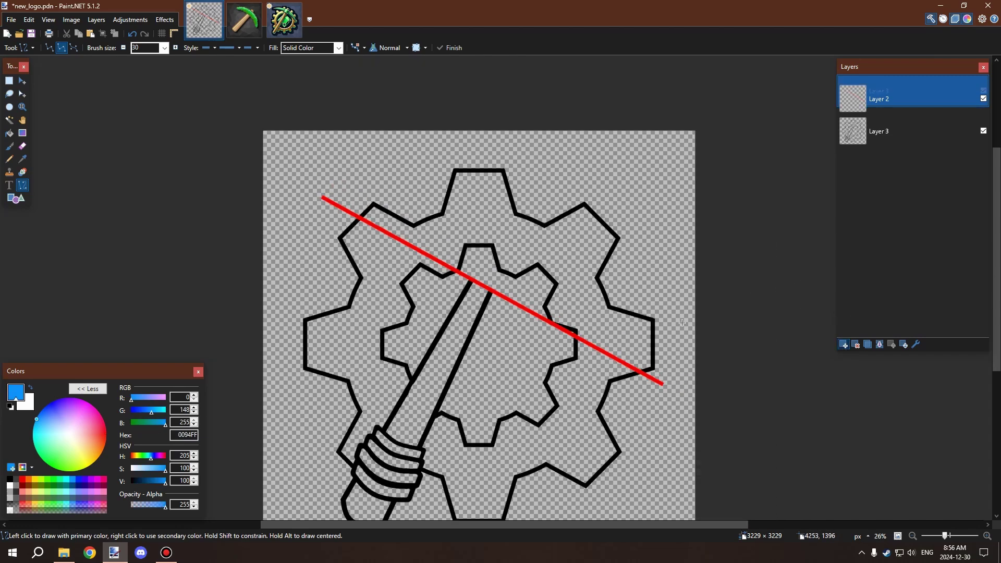
scroll(405, 223, up, 2)
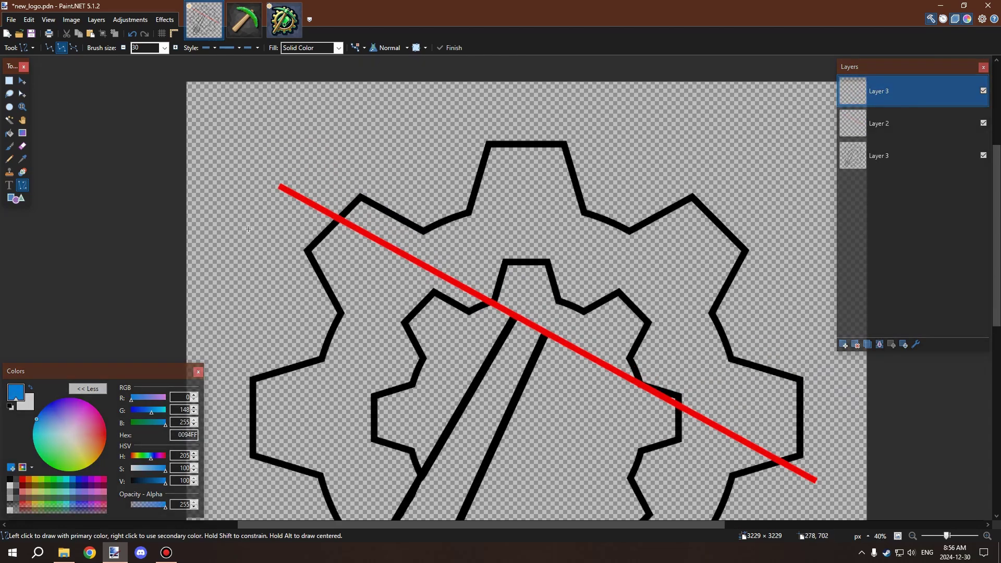
Draw a blue line about 2908 px long at about -28.9°, roughly parallel to and below the red guide line
drag(253, 242, 788, 295)
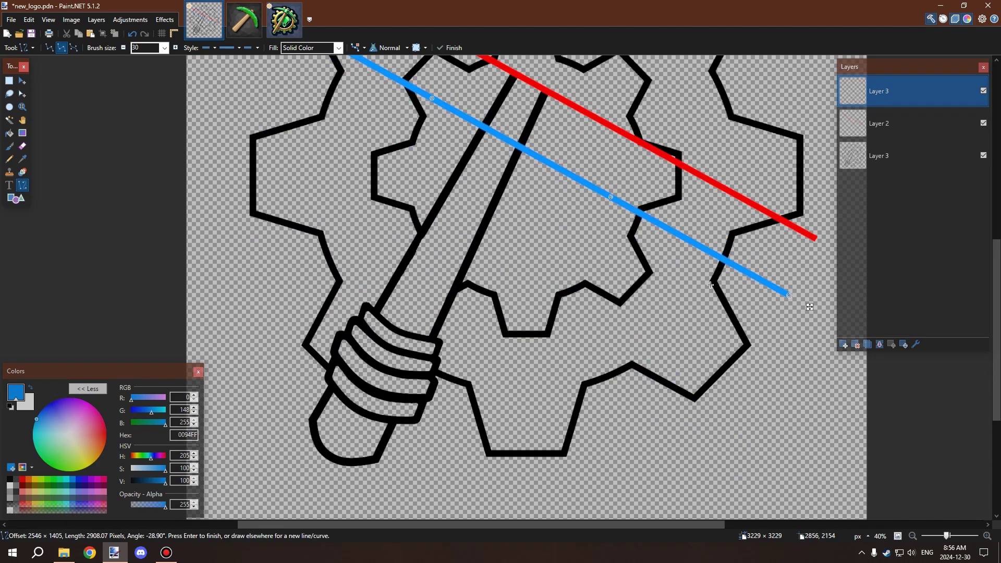
scroll(618, 230, down, 4)
scroll(461, 223, up, 5)
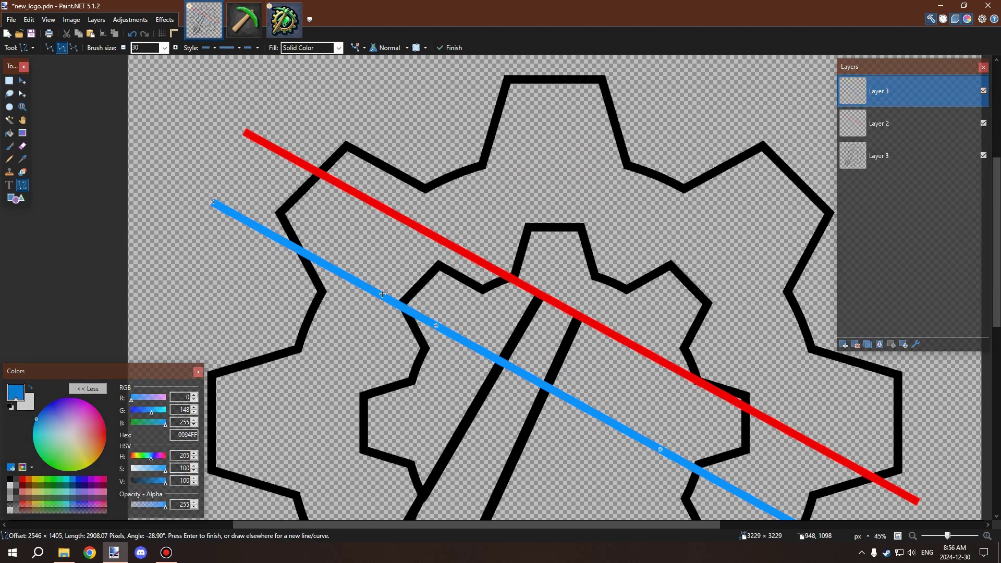
Bend the blue line through its two middle control points into an arch above the handle, about 3302 px long
scroll(462, 223, down, 2)
drag(421, 313, 499, 141)
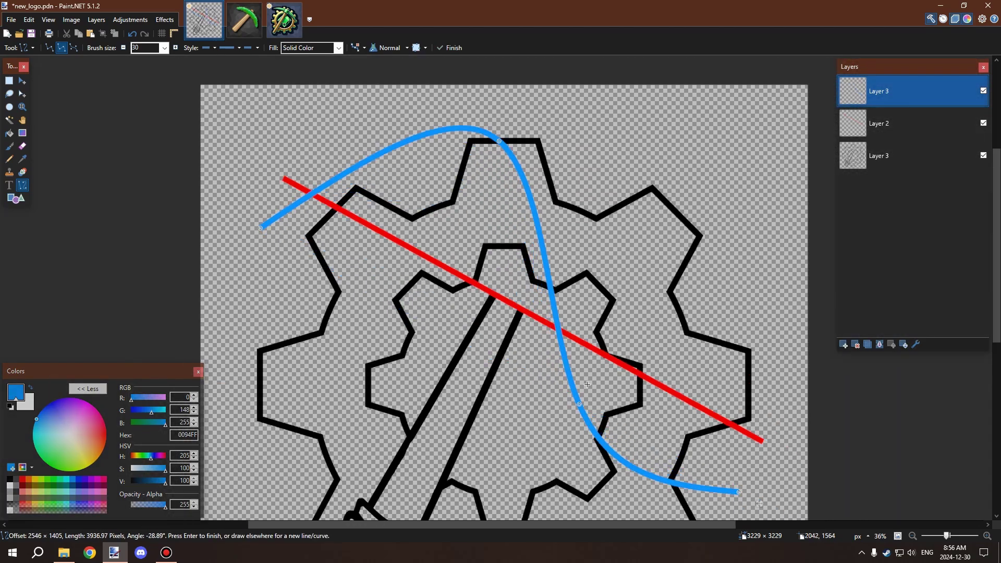
drag(583, 404, 723, 359)
drag(504, 144, 499, 195)
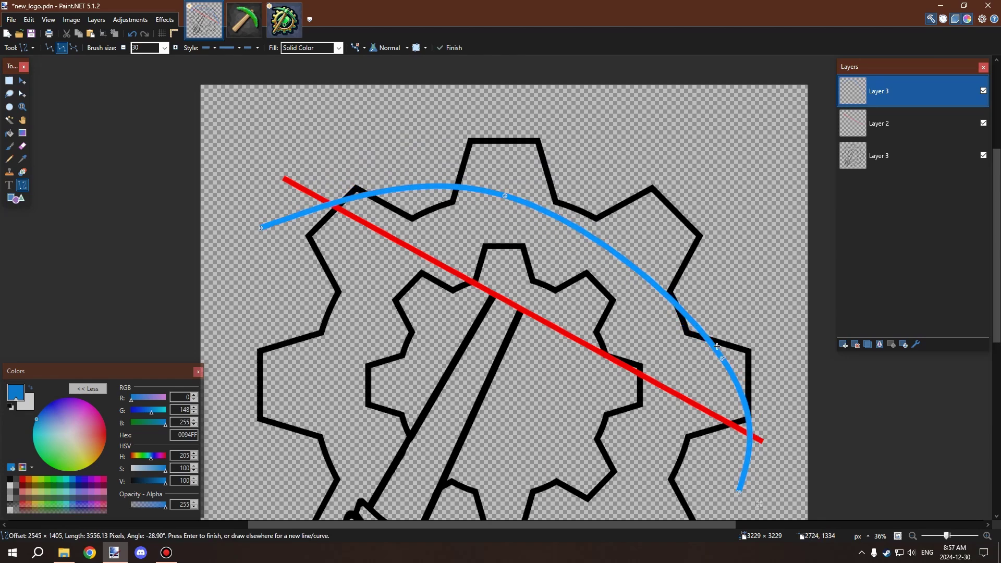
drag(717, 346, 657, 297)
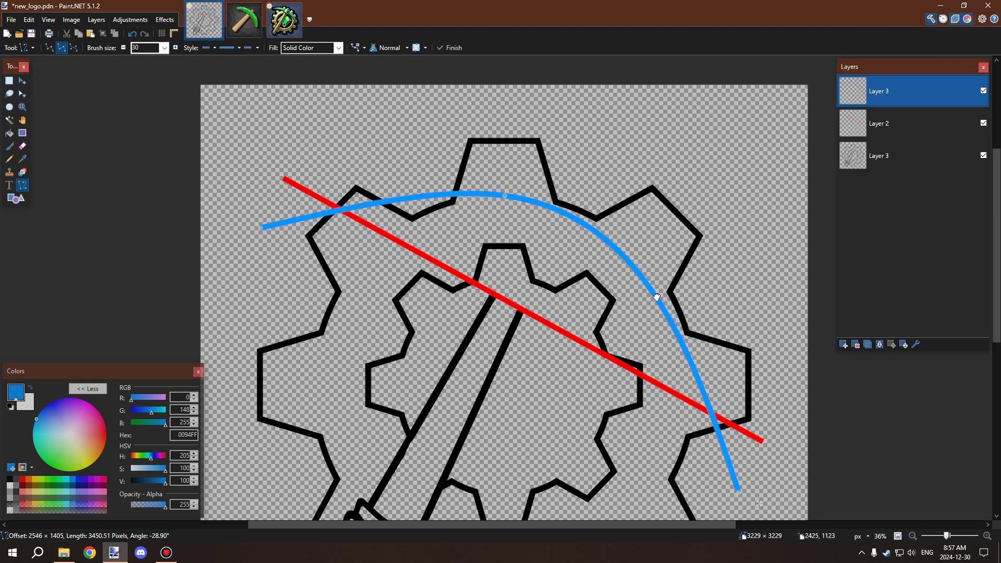
drag(505, 196, 460, 209)
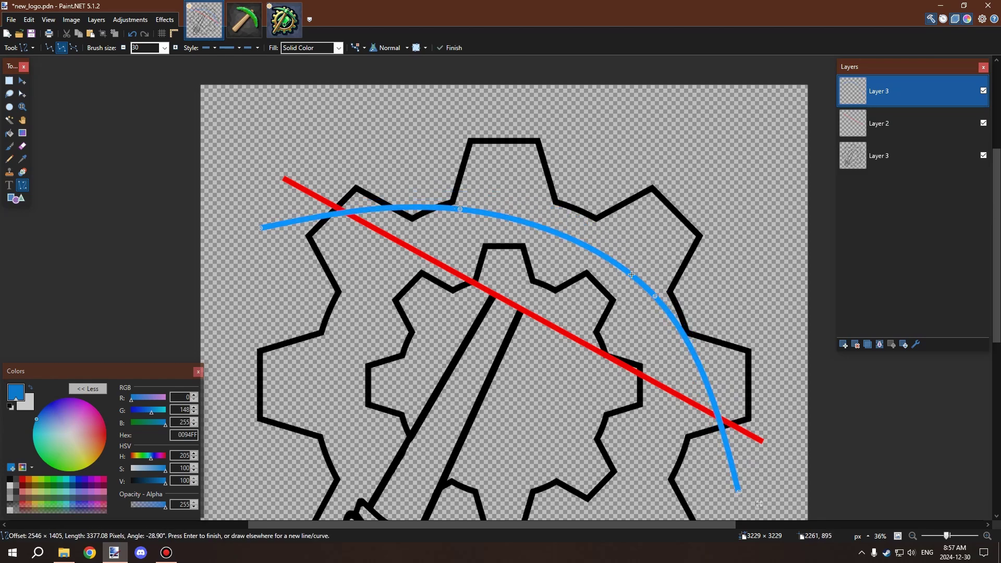
drag(655, 296, 646, 309)
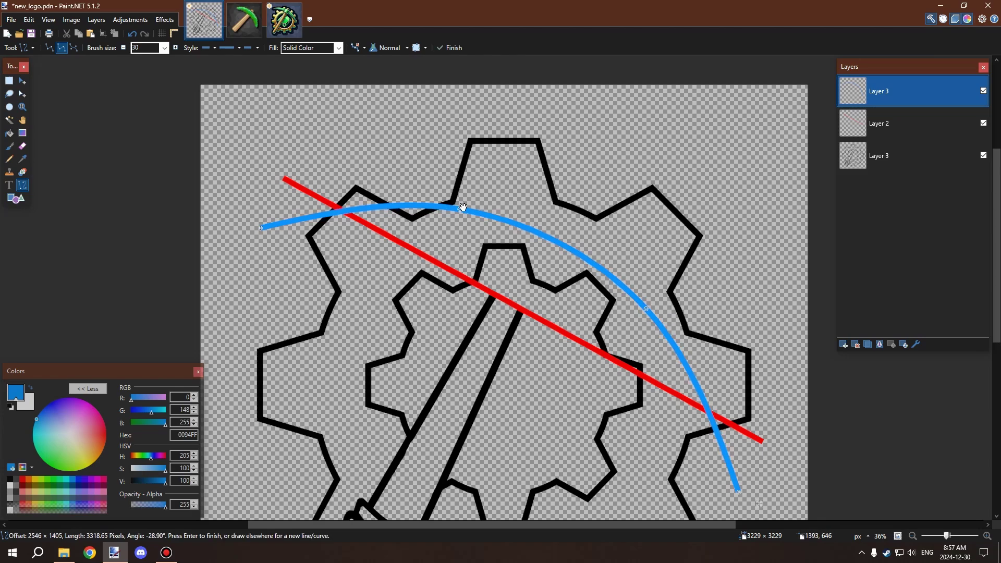
mouse_move(463, 207)
mouse_down()
mouse_move(447, 208)
mouse_move(466, 217)
mouse_up()
Pull the blue arch's lower-right end inward, giving an end-to-end offset of about 2463 × 1353 px
ctrl+scroll(449, 223, down, 6)
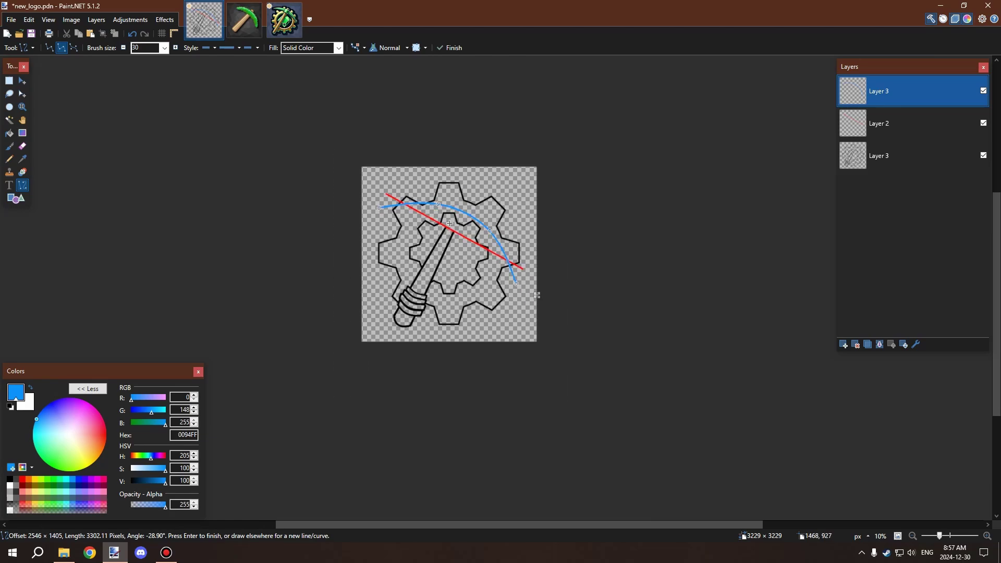
ctrl+scroll(449, 223, up, 2)
ctrl+scroll(574, 329, up, 2)
drag(565, 339, 556, 333)
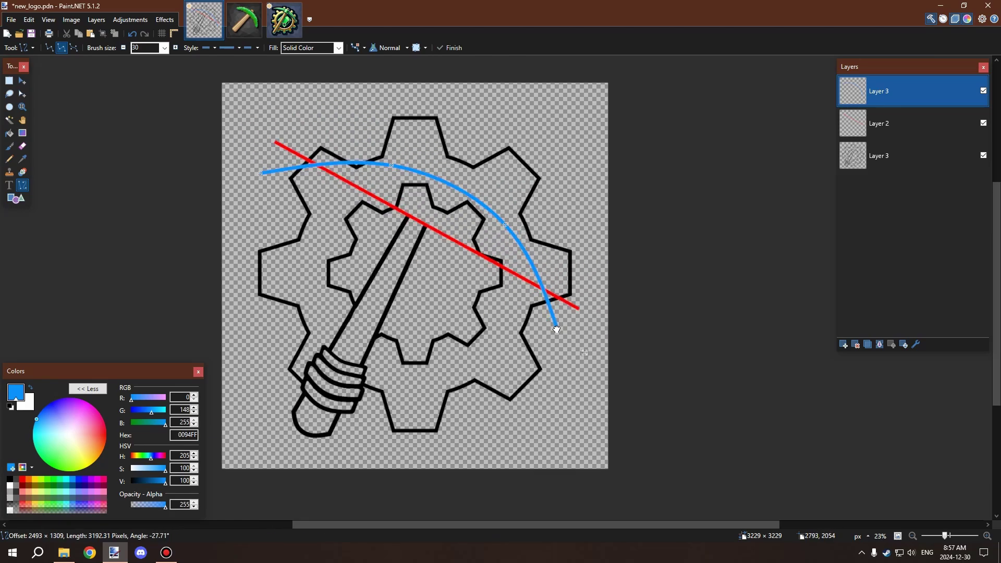
drag(556, 334, 553, 336)
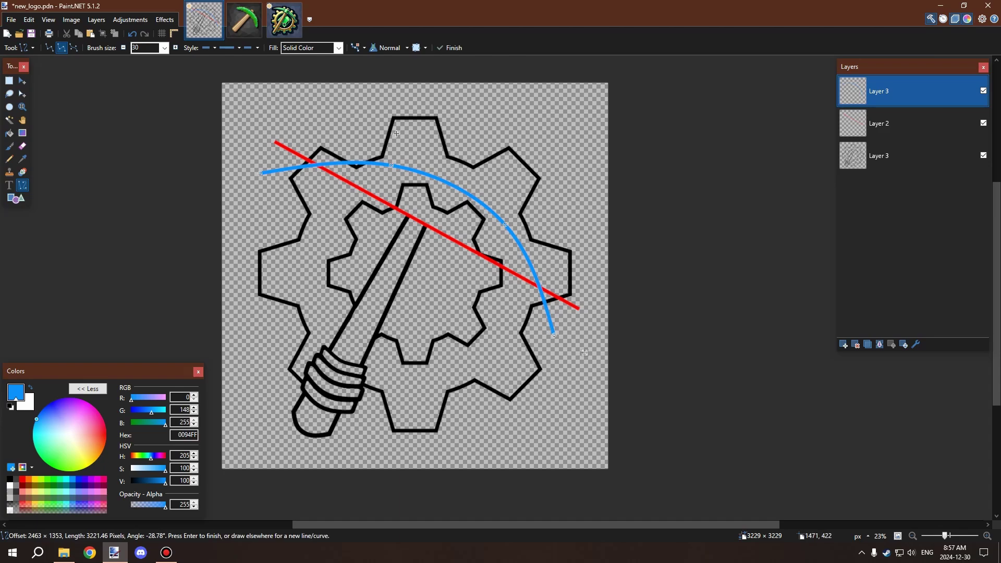
Fine-tune the blue arch's two middle control points into a smoother, slightly flatter curve about 3182 px long
ctrl+scroll(539, 243, up, 2)
drag(591, 295, 568, 277)
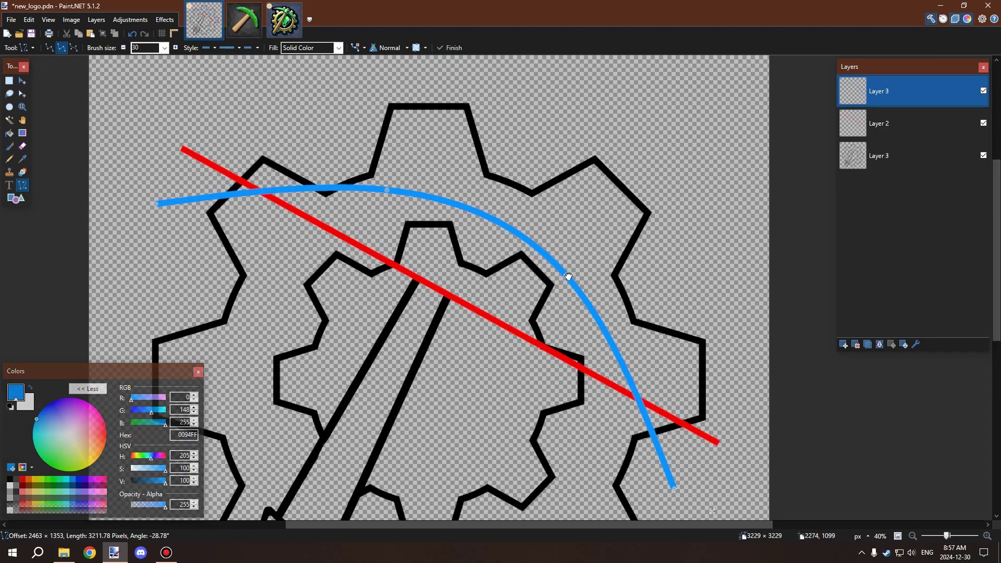
drag(385, 190, 366, 190)
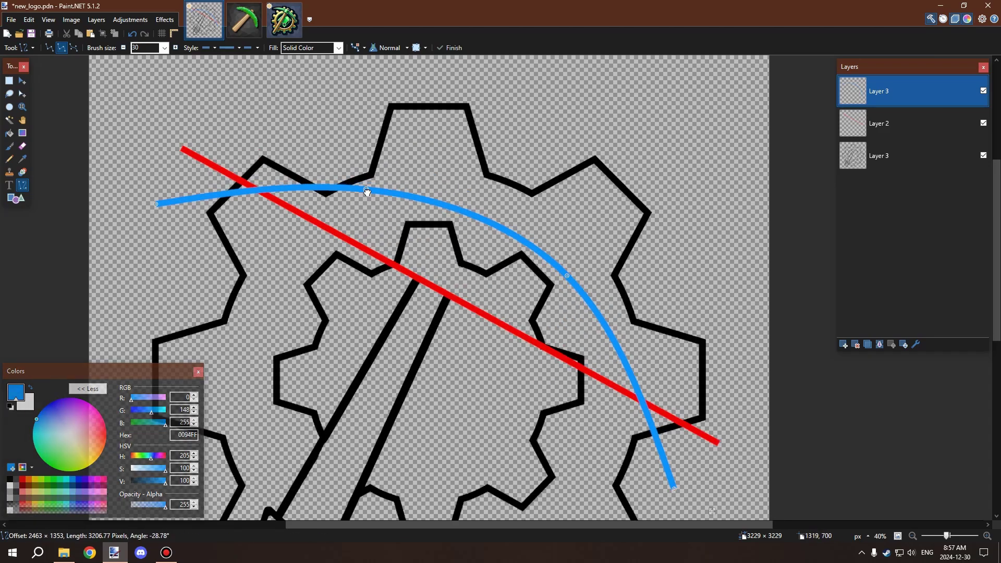
drag(565, 280, 562, 281)
drag(365, 191, 368, 196)
ctrl+scroll(307, 203, down, 3)
ctrl+scroll(306, 203, up, 2)
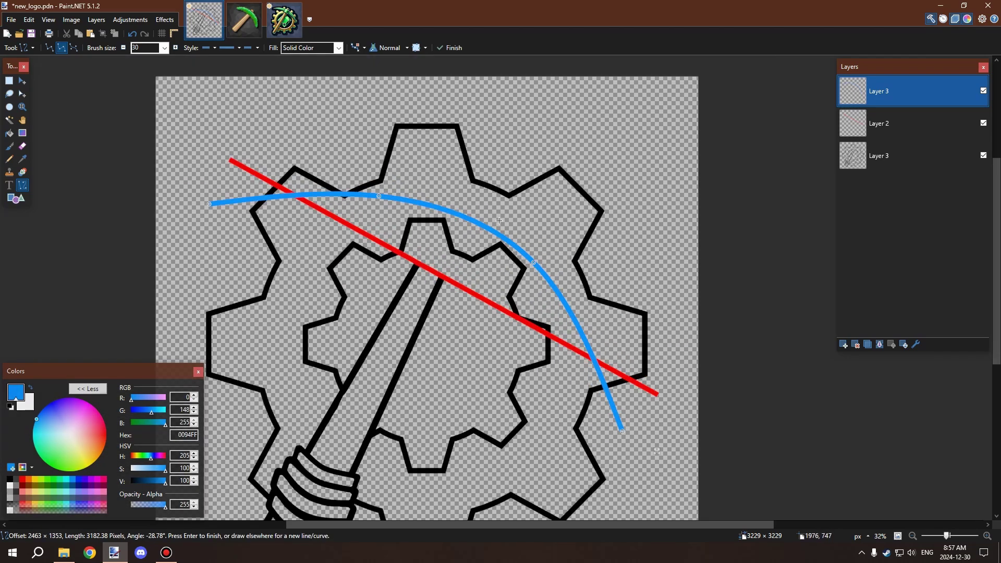
Pull both ends of the blue arch inward and push its right middle control point outward, making the curve about 2955 px long
key(Return)
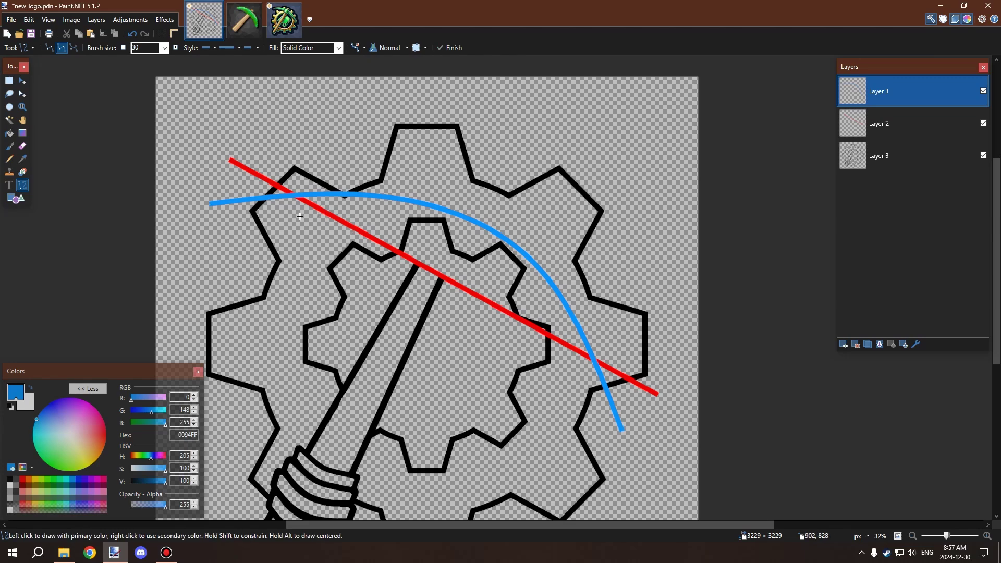
key(ctrl+z)
drag(211, 202, 229, 219)
drag(617, 437, 598, 420)
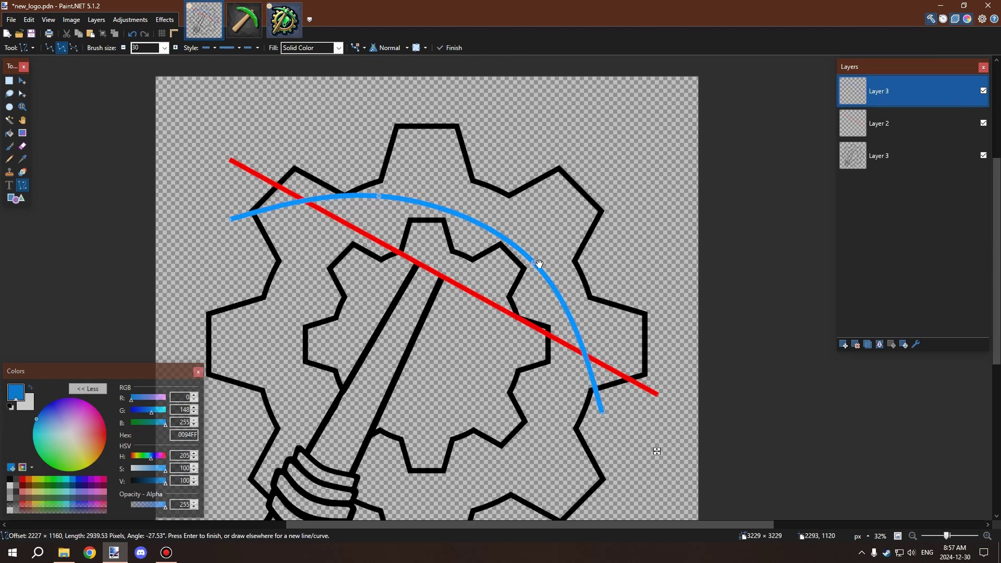
drag(539, 264, 560, 286)
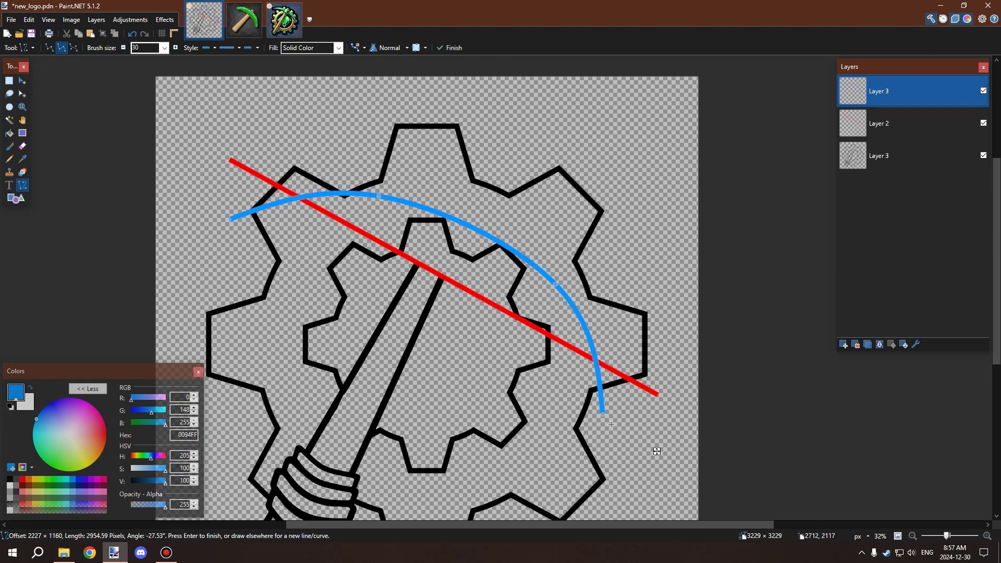
Undo the blue curve's adjustments and remove the curve, keeping only the red guide line over the line art
ctrl+scroll(584, 227, down, 5)
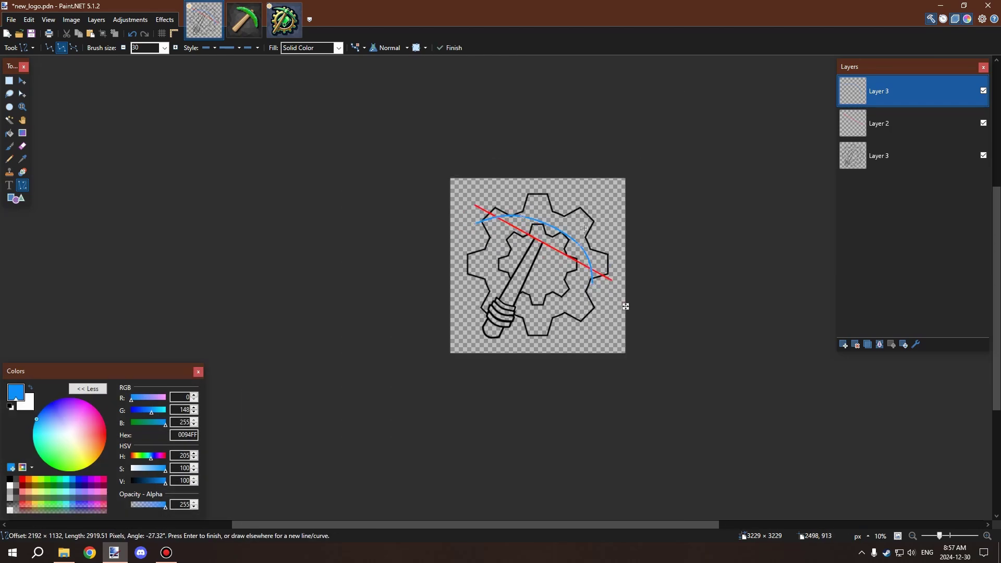
scroll(557, 230, up, 4)
drag(602, 268, 600, 261)
key(ctrl+z)
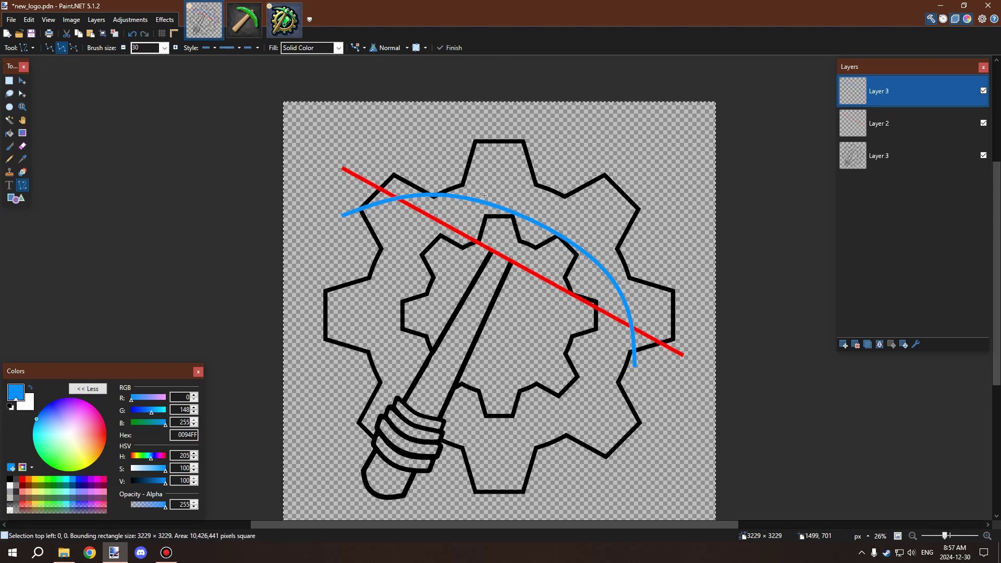
drag(486, 195, 493, 194)
key(ctrl+z)
key(ctrl+z)
key(ctrl+z)
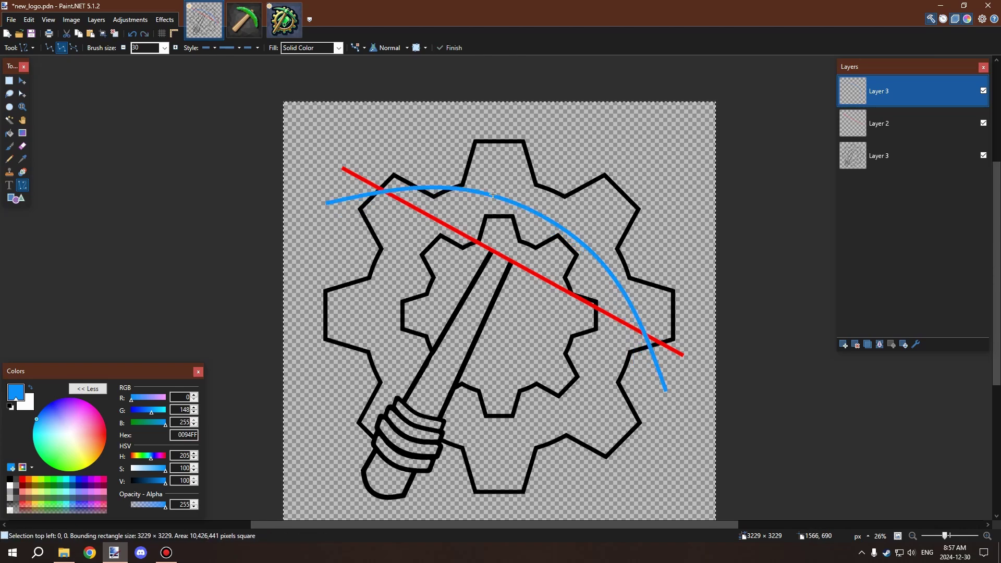
Draw a blue ellipse outline about 2459 × 1267 px over the upper gear, tilted about 22°
click(16, 199)
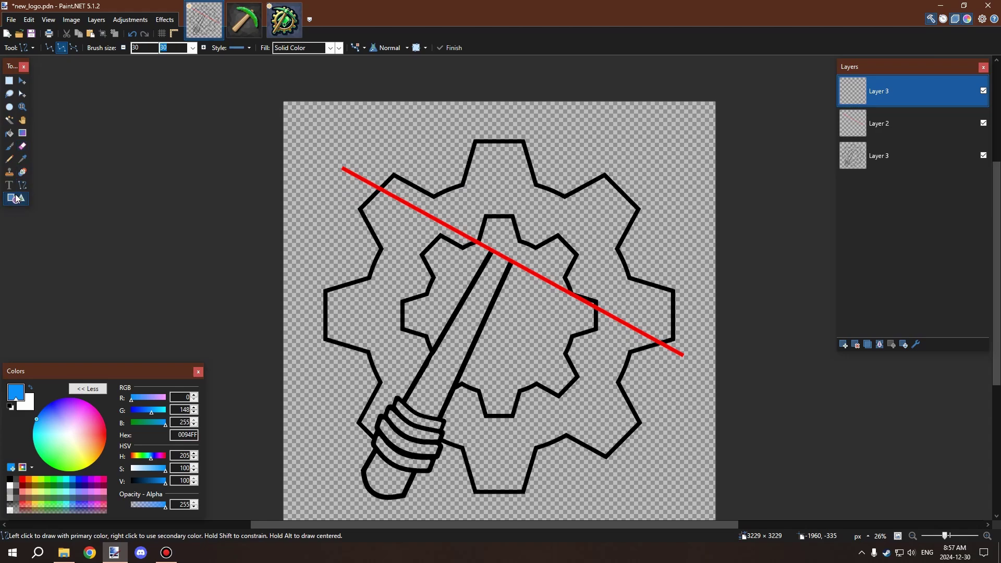
click(65, 49)
click(70, 52)
click(69, 50)
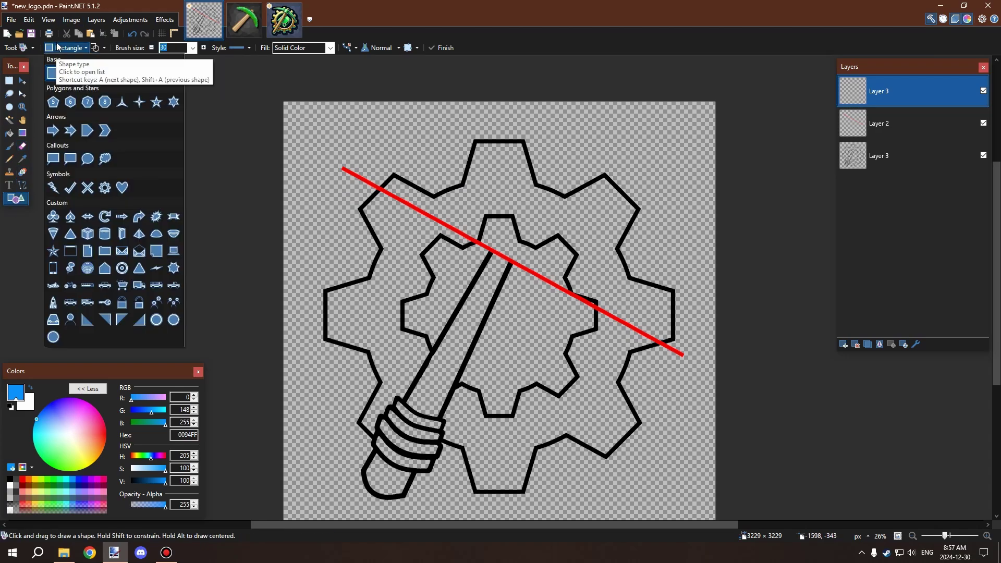
click(87, 74)
drag(354, 134, 633, 346)
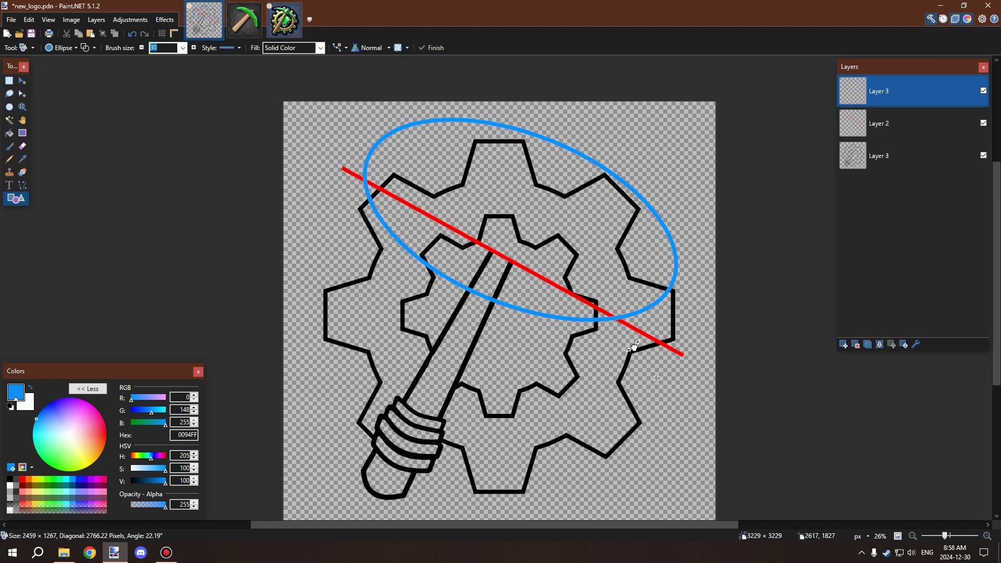
Reshape the blue ellipse into a nearly circular outline of about 2787 × 2715 px around the handle
mouse_move(368, 157)
mouse_down()
mouse_move(313, 148)
mouse_move(352, 156)
mouse_up()
drag(669, 286, 557, 249)
drag(419, 269, 346, 451)
drag(388, 192, 426, 244)
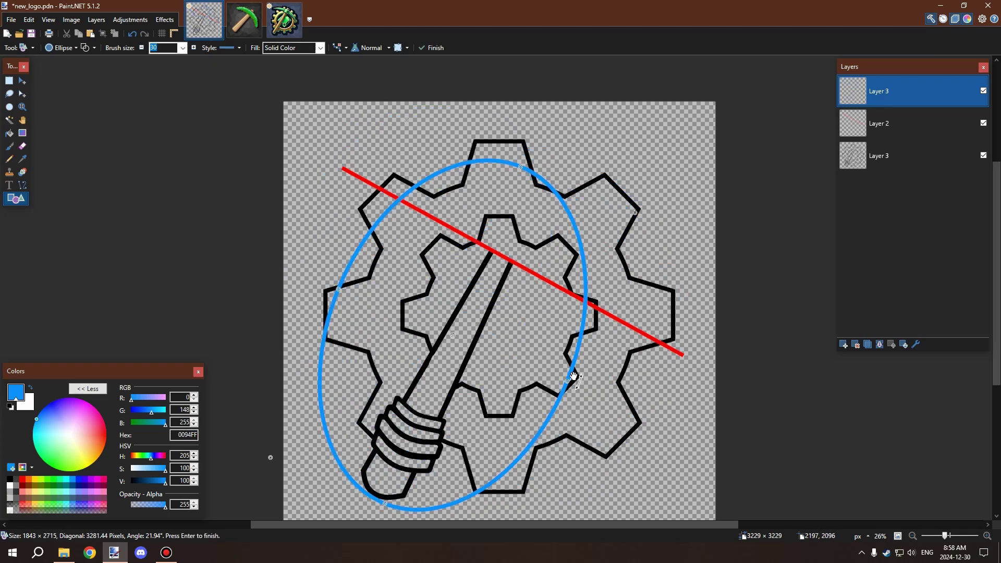
drag(577, 383, 685, 429)
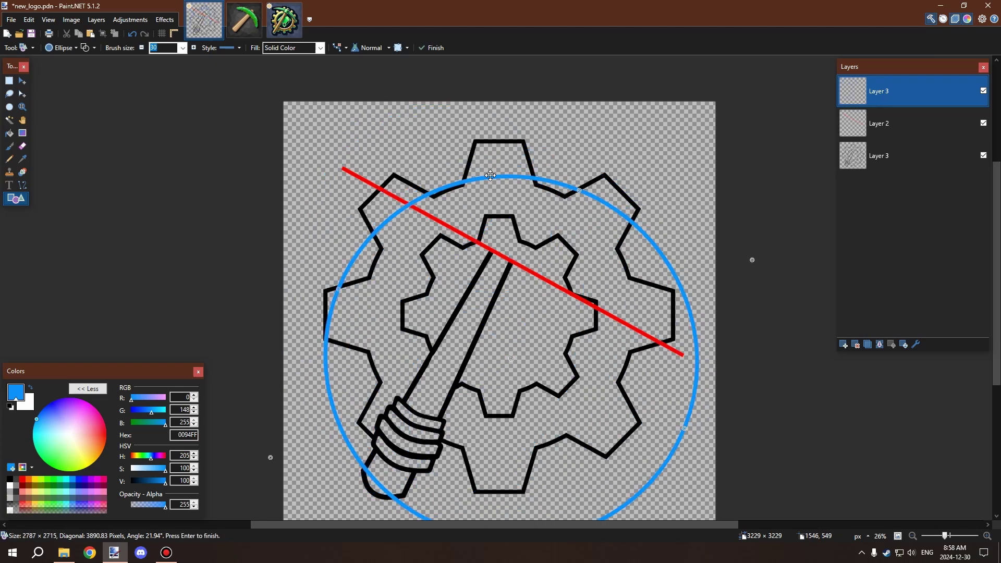
Flatten and widen the blue ellipse to about 3343 × 1845 px, so its upper arc spans the red guide line's ends
drag(489, 176, 439, 160)
drag(529, 173, 423, 294)
drag(451, 260, 464, 238)
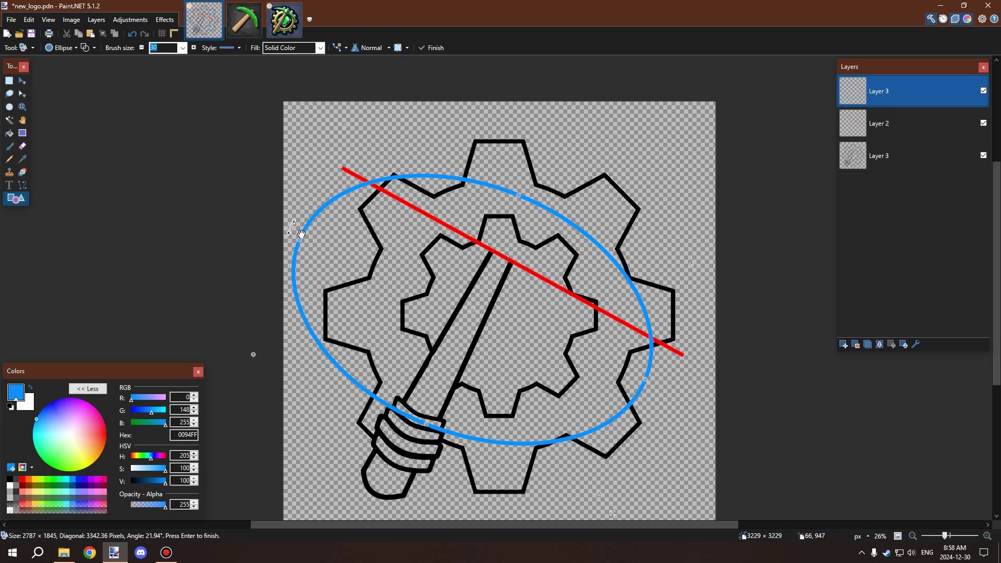
drag(301, 234, 273, 213)
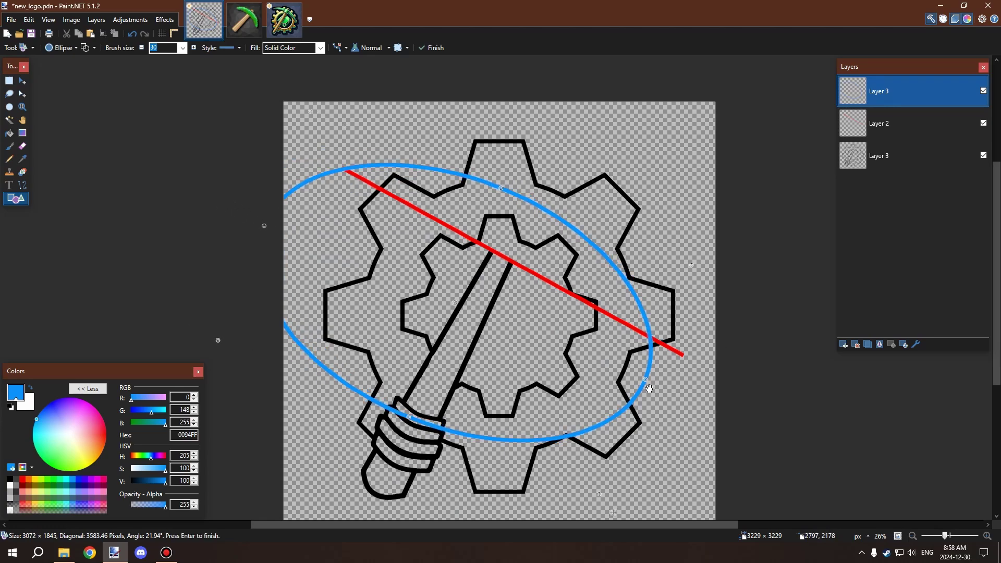
drag(648, 379, 680, 392)
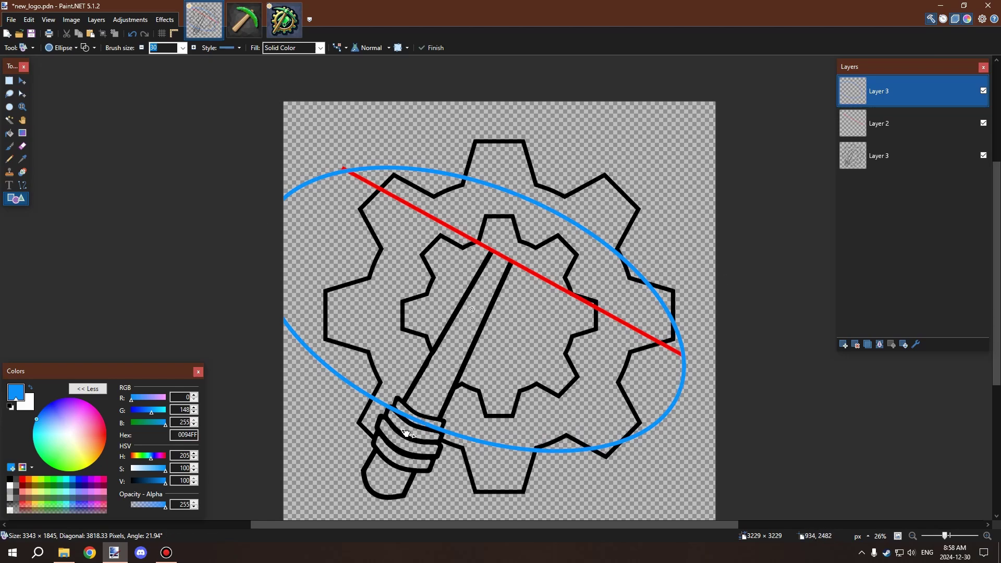
Rotate the blue ellipse to about 23.57° to follow the red guide line and finish the shape
drag(406, 433, 412, 411)
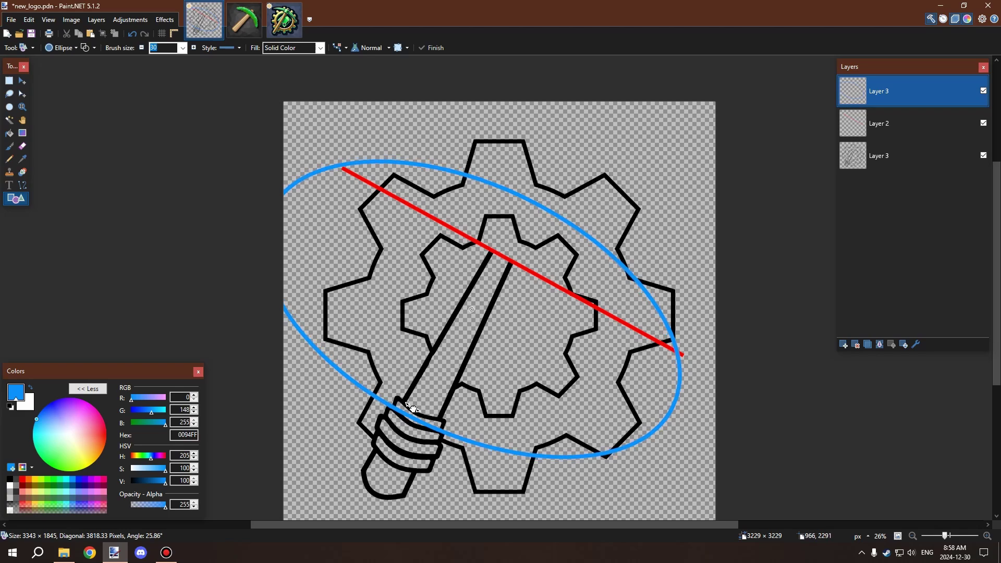
drag(410, 408, 414, 415)
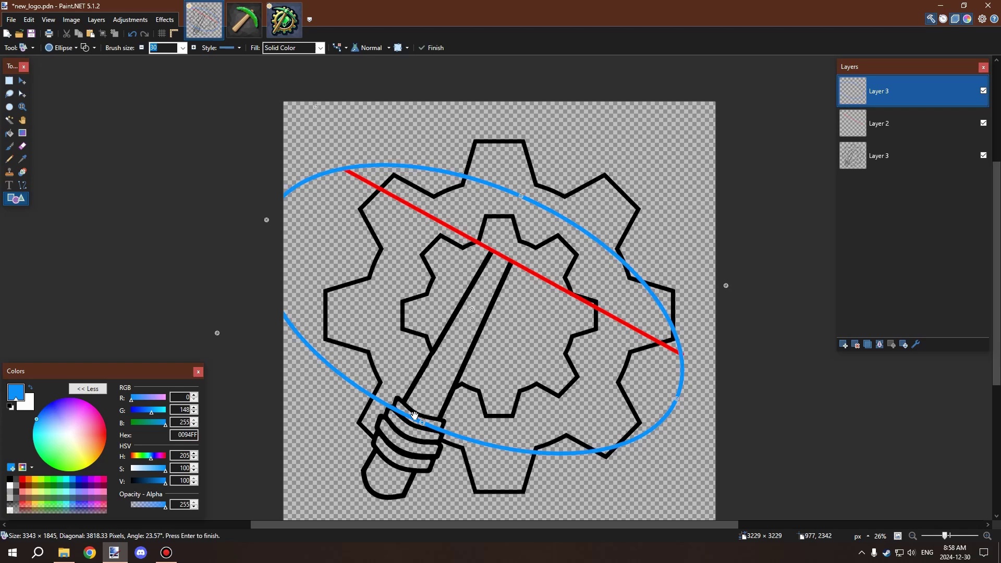
key(Return)
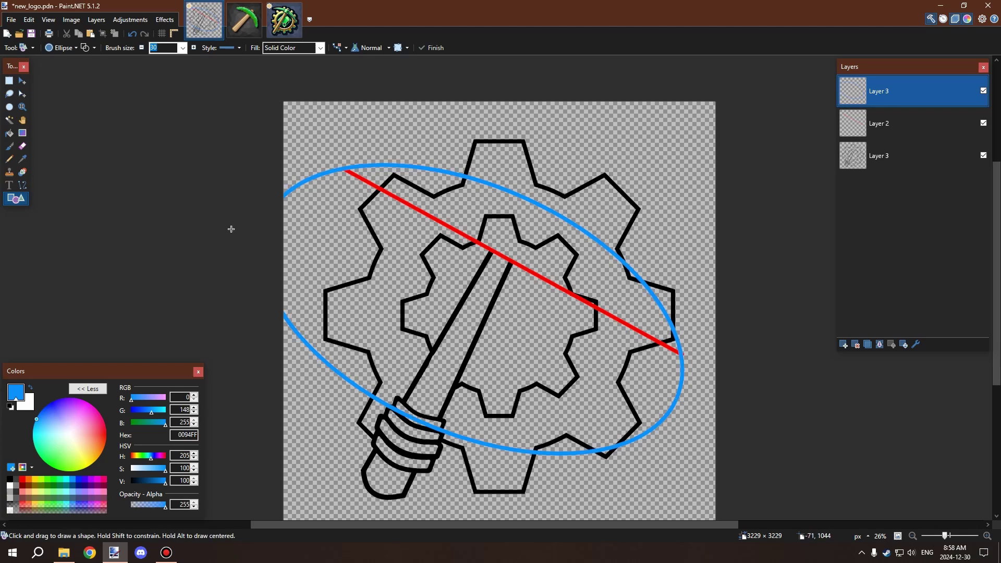
Select the lower-left part of the blue ellipse with a rectangular selection and delete it
click(9, 81)
drag(284, 225, 515, 521)
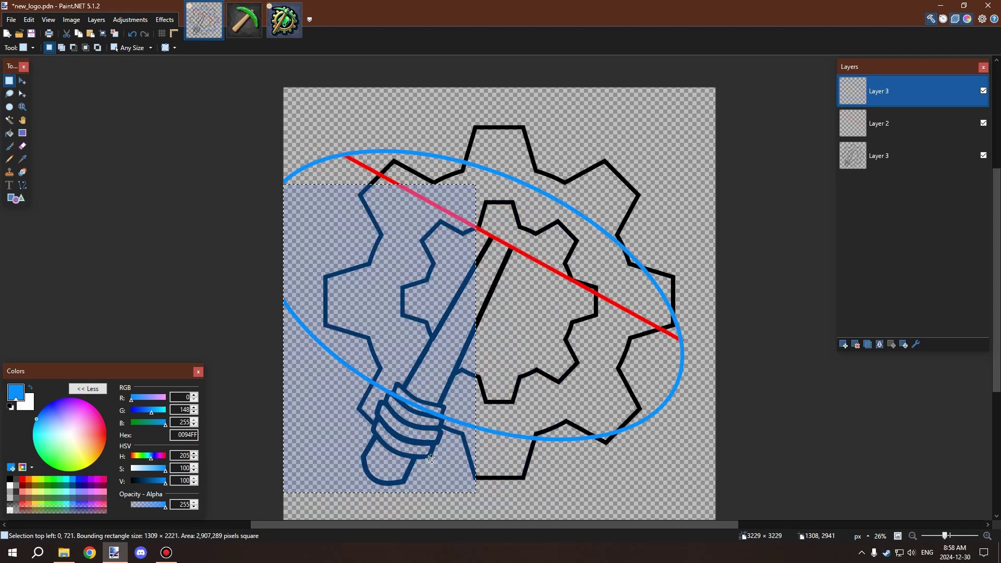
click(310, 282)
drag(292, 223, 466, 521)
click(394, 329)
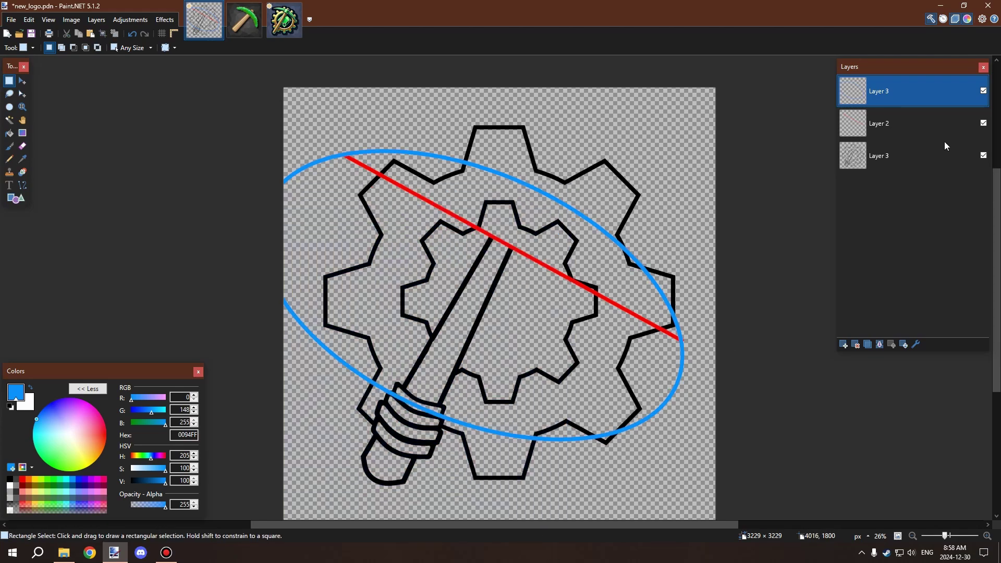
drag(282, 272, 487, 480)
key(Delete)
Try to delete the blue ellipse's lower-right part with a rectangular selection and undo the deletion
click(486, 389)
mouse_move(472, 360)
mouse_down()
mouse_move(681, 516)
mouse_move(691, 512)
mouse_up()
key(Delete)
click(691, 513)
scroll(692, 512, up, 3)
key(ctrl+z)
key(ctrl+z)
scroll(689, 365, down, 3)
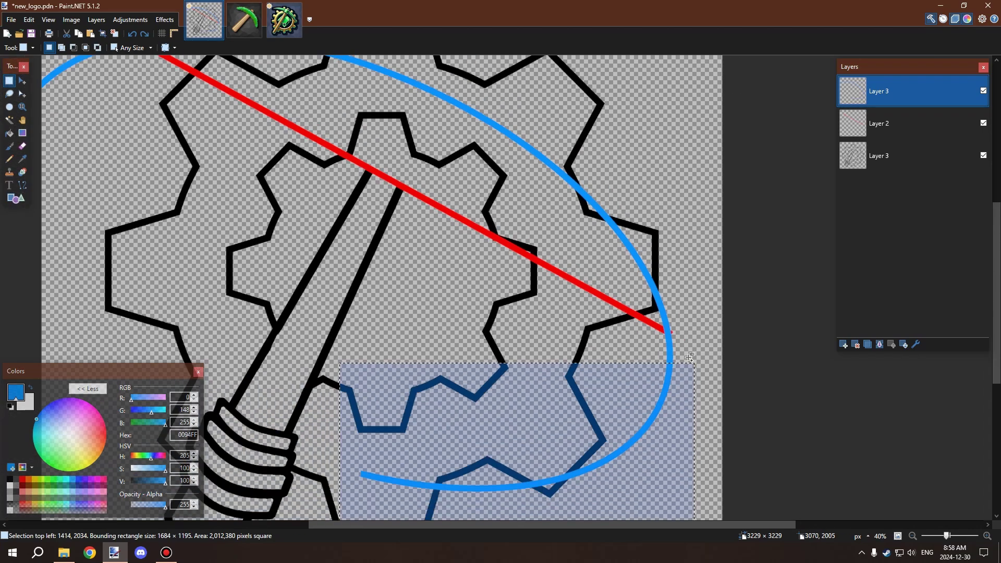
scroll(689, 364, up, 2)
click(529, 387)
drag(458, 393, 704, 516)
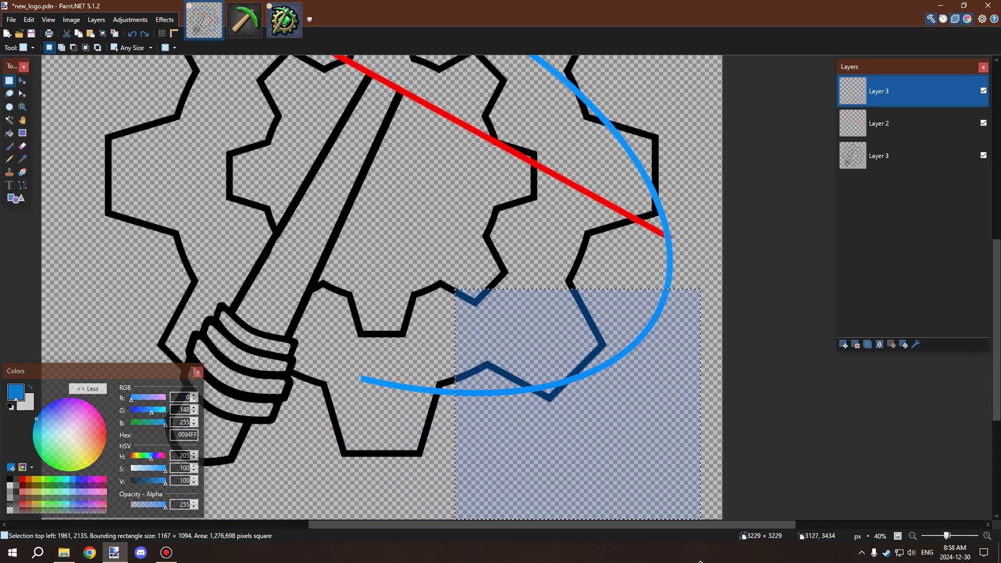
click(521, 368)
drag(521, 369, 726, 464)
click(690, 452)
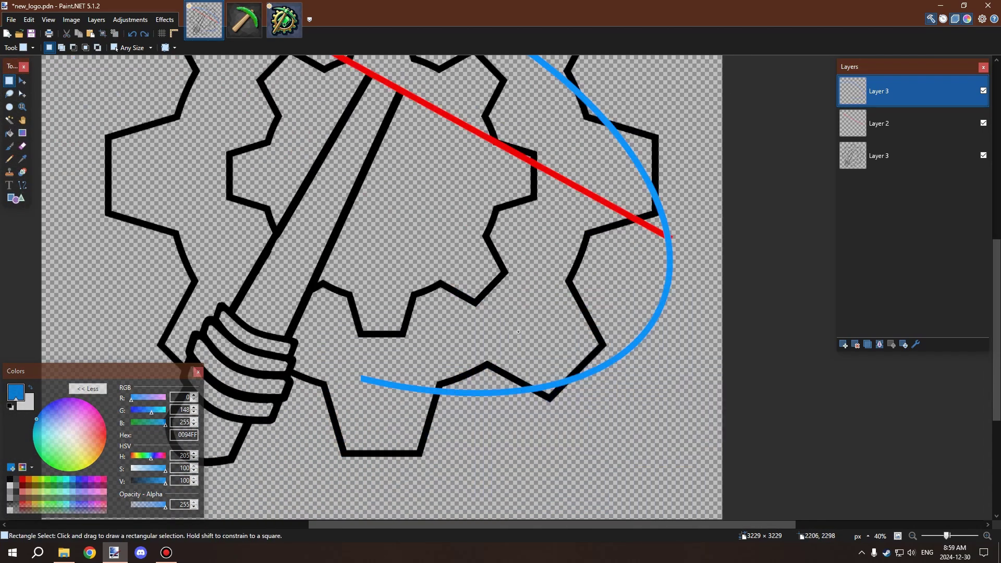
Delete the blue ellipse's lower-right segment with a rectangular selection, along with the leftover blue speck near the bottom gear tooth
drag(505, 323, 664, 438)
key(Delete)
key(Delete)
mouse_move(555, 449)
mouse_down()
mouse_move(366, 336)
mouse_move(473, 432)
mouse_up()
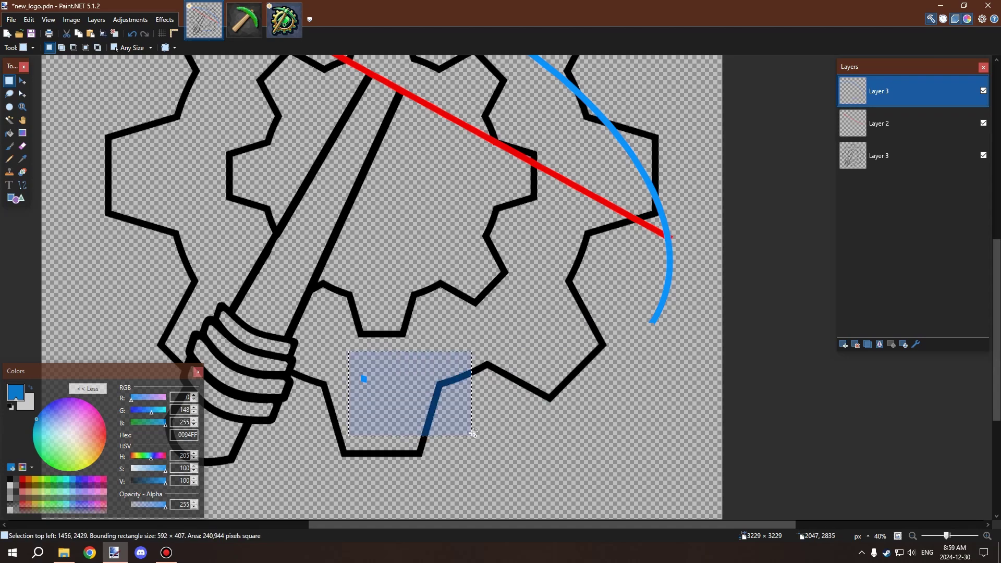
key(Delete)
click(472, 432)
Try to trim the blue arc's left end beyond the red guide line and undo the deletion
scroll(495, 396, down, 4)
scroll(510, 368, up, 3)
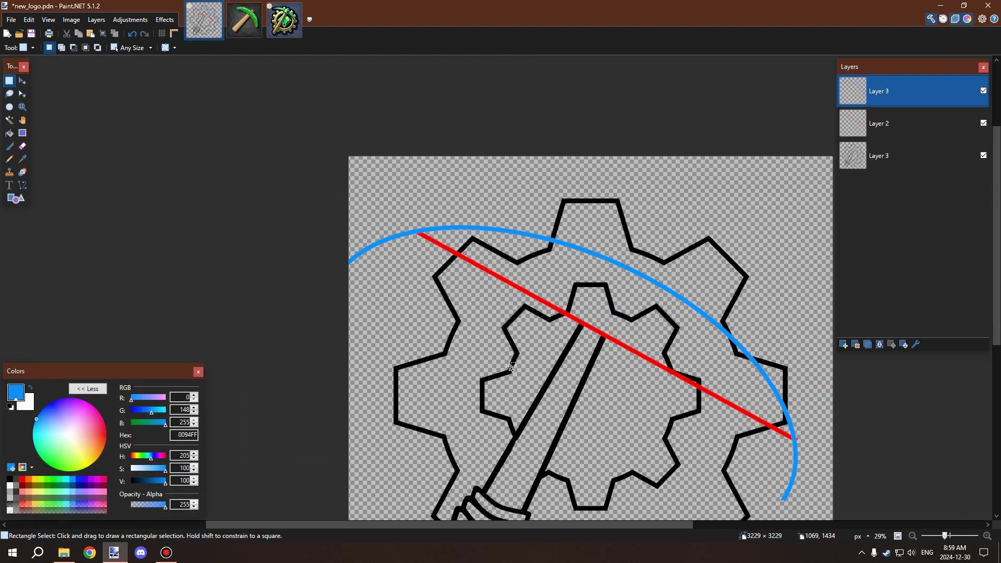
scroll(473, 311, down, 1)
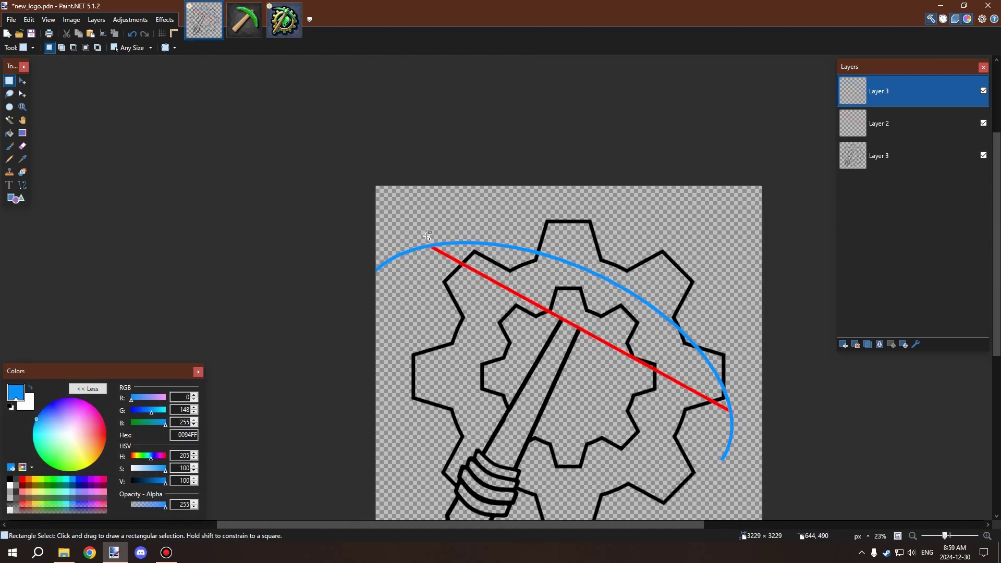
scroll(427, 236, up, 1)
mouse_move(424, 224)
mouse_down()
mouse_move(277, 306)
mouse_move(284, 324)
mouse_up()
key(Delete)
click(289, 317)
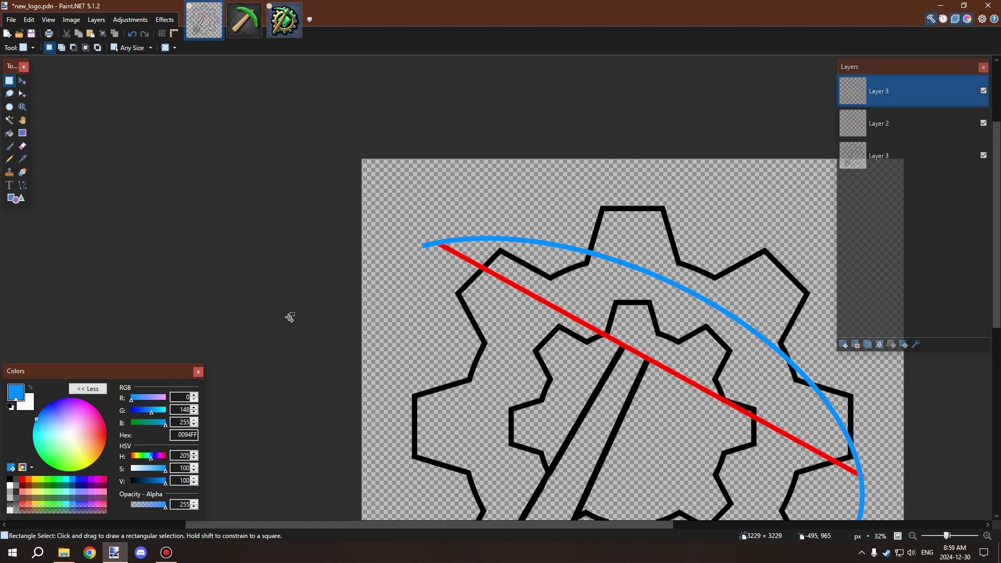
key(ctrl+z)
key(ctrl+z)
key(ctrl+z)
Add a new layer above the layer with the blue arc
scroll(707, 312, down, 2)
scroll(709, 302, up, 1)
scroll(704, 325, down, 1)
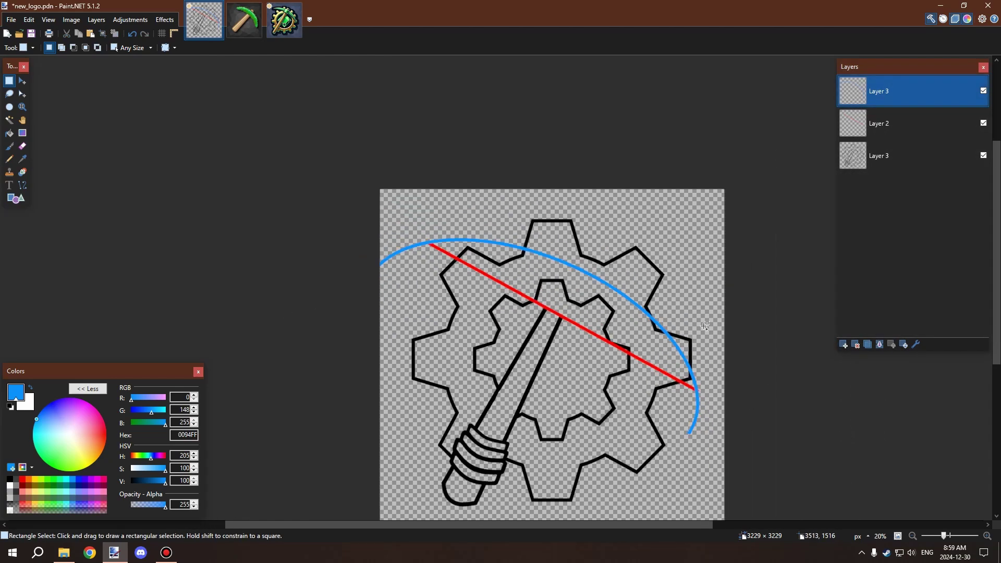
scroll(677, 419, up, 1)
scroll(677, 419, down, 1)
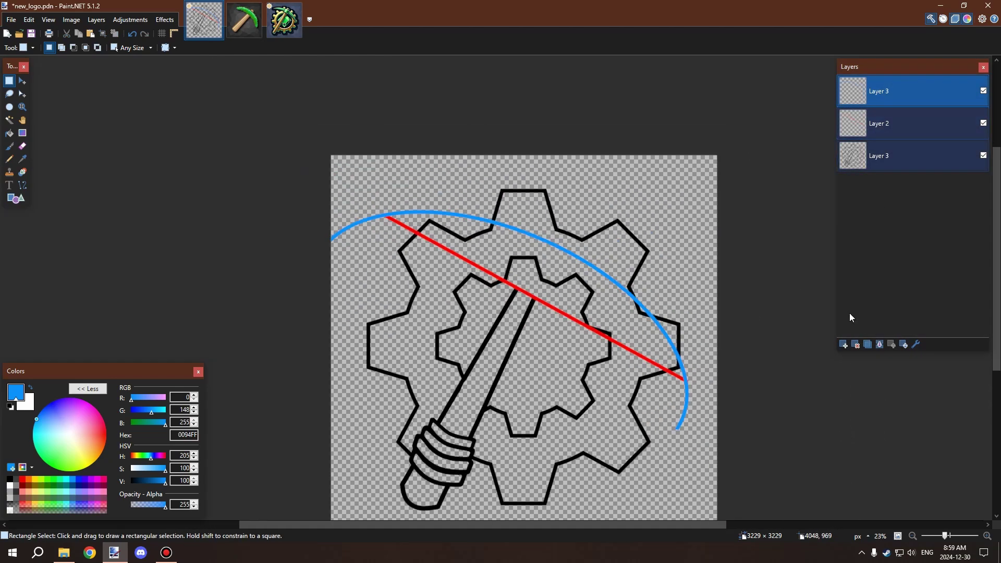
click(843, 345)
scroll(259, 312, up, 1)
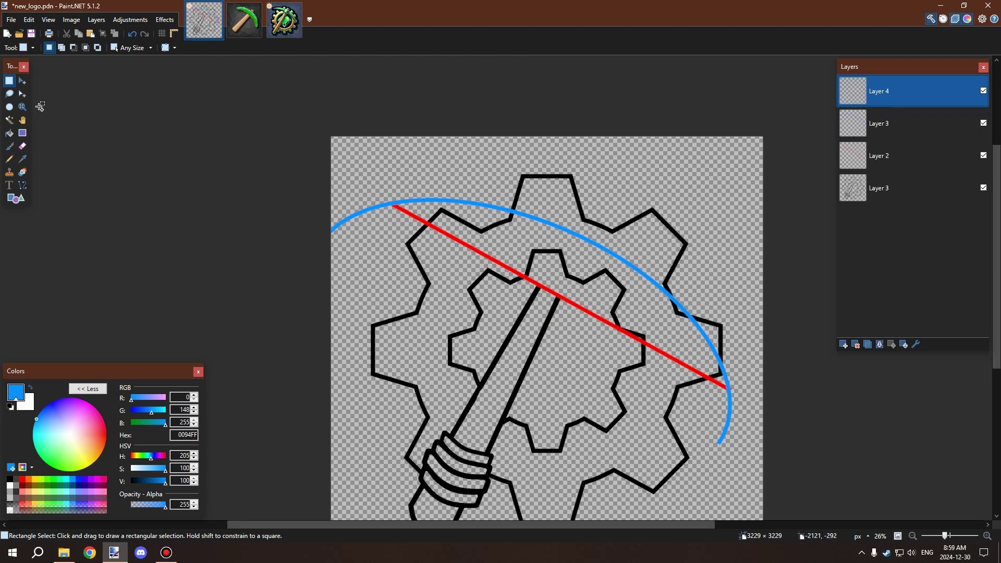
click(21, 203)
scroll(396, 229, up, 3)
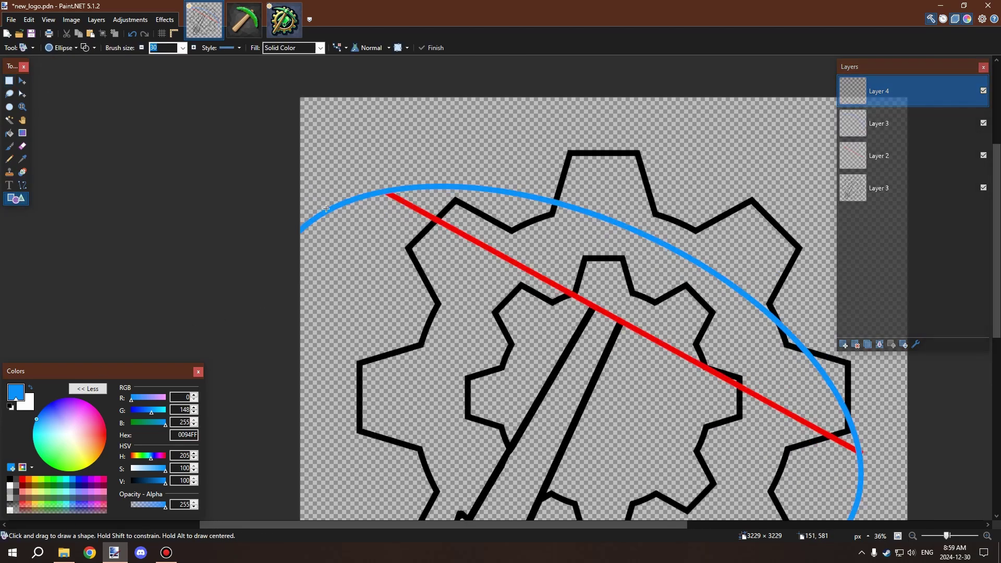
drag(322, 215, 504, 243)
key(ctrl+z)
Draw a blue line about 3110 px long at about -28.8° below the red guide line, joining both sides of the blue arc
click(23, 187)
drag(347, 201, 601, 308)
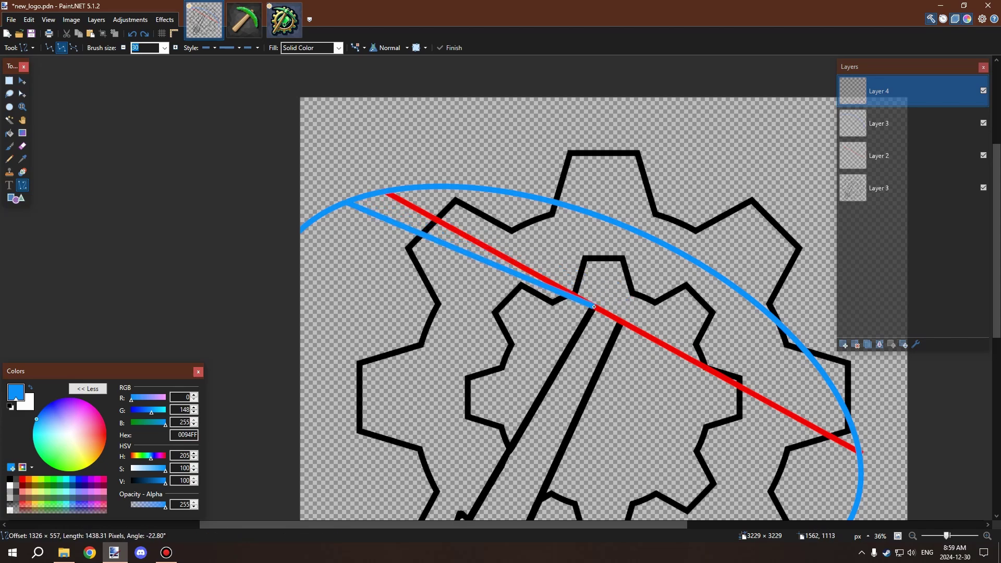
drag(593, 307, 843, 309)
scroll(730, 313, down, 3)
ctrl+scroll(841, 329, down, 3)
ctrl+scroll(613, 259, up, 4)
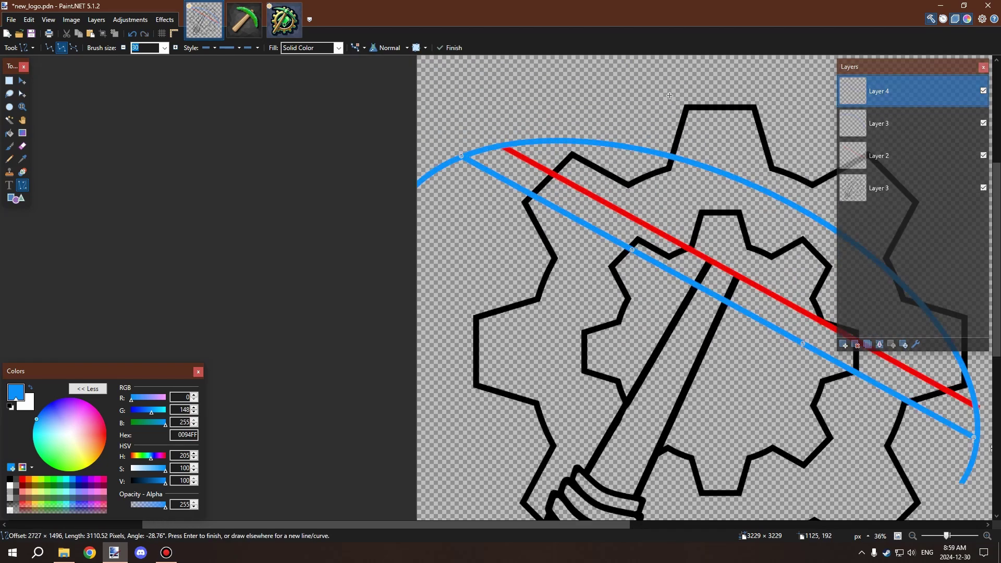
Try to bend the blue line up to the handle's top through its two middle control points, about 3127 px long, and discard it
drag(592, 281, 602, 244)
drag(755, 362, 665, 279)
drag(594, 237, 526, 202)
drag(673, 277, 708, 295)
scroll(480, 193, down, 2)
scroll(480, 192, down, 1)
scroll(536, 236, up, 1)
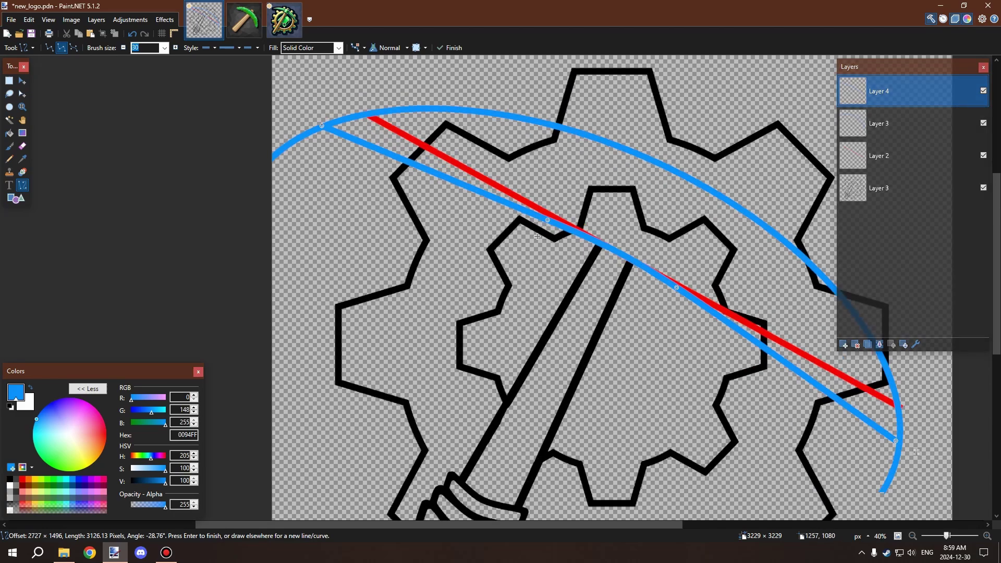
drag(549, 223, 598, 242)
scroll(598, 241, down, 3)
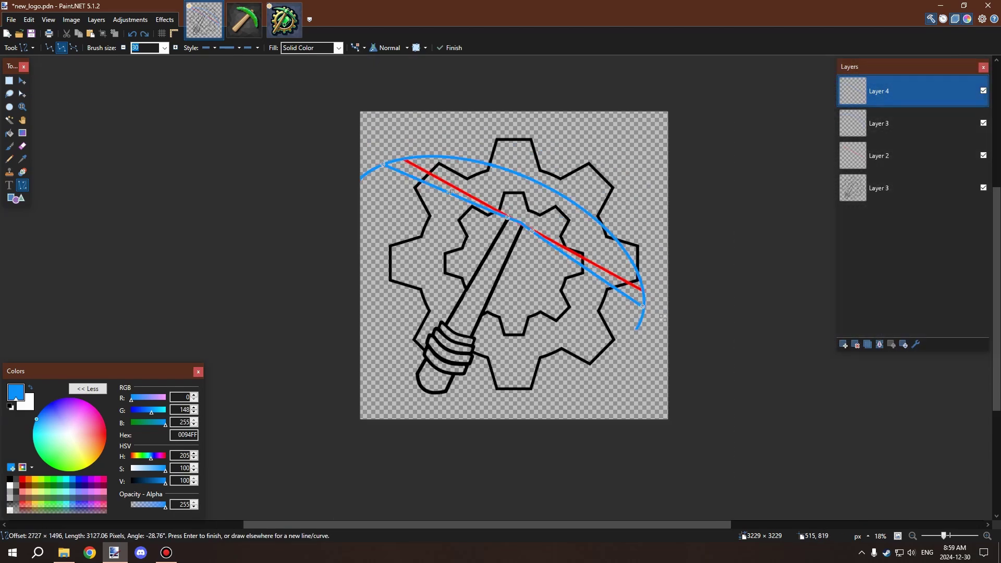
scroll(601, 220, up, 2)
key(Escape)
Try to draw a blue curve about 1790 px long from the blue arc's lower right end to the handle's top corner, bowed above the red guide line
drag(679, 395, 473, 223)
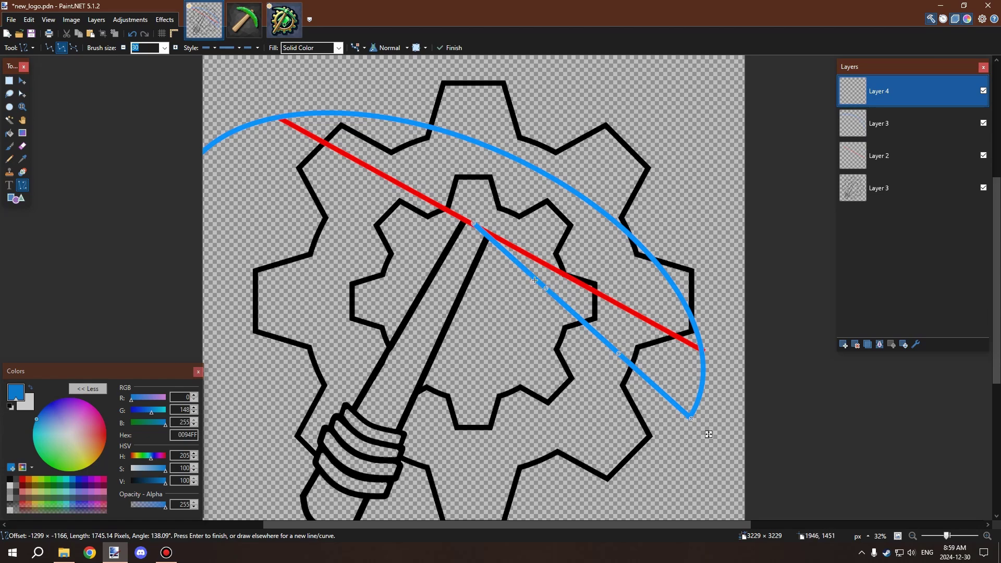
drag(546, 287, 579, 276)
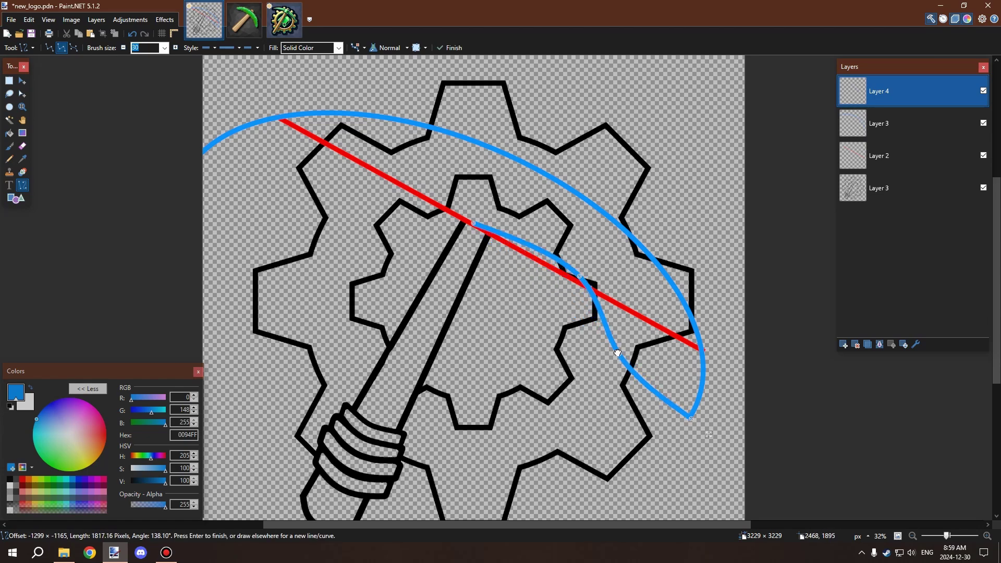
drag(617, 353, 657, 332)
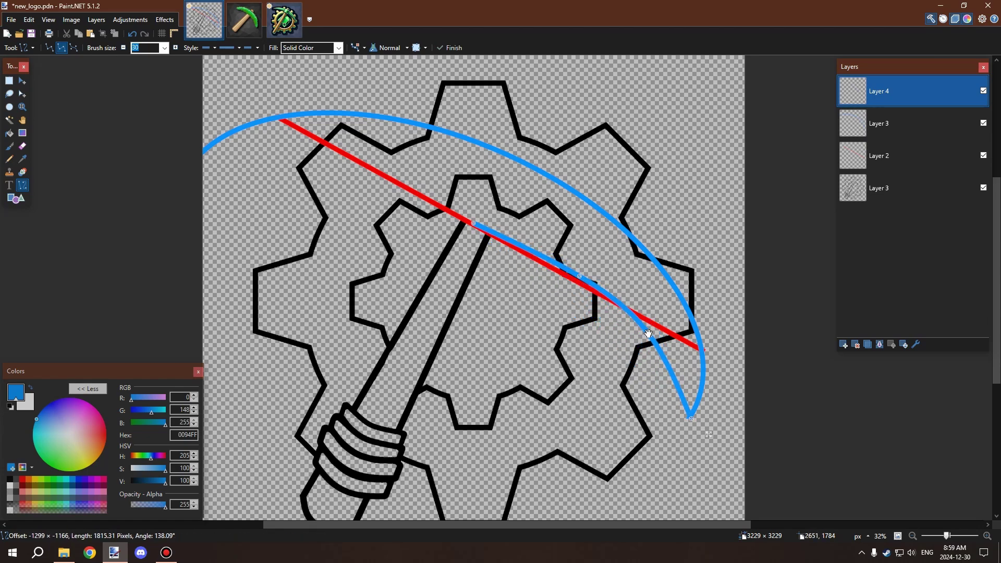
drag(580, 276, 568, 259)
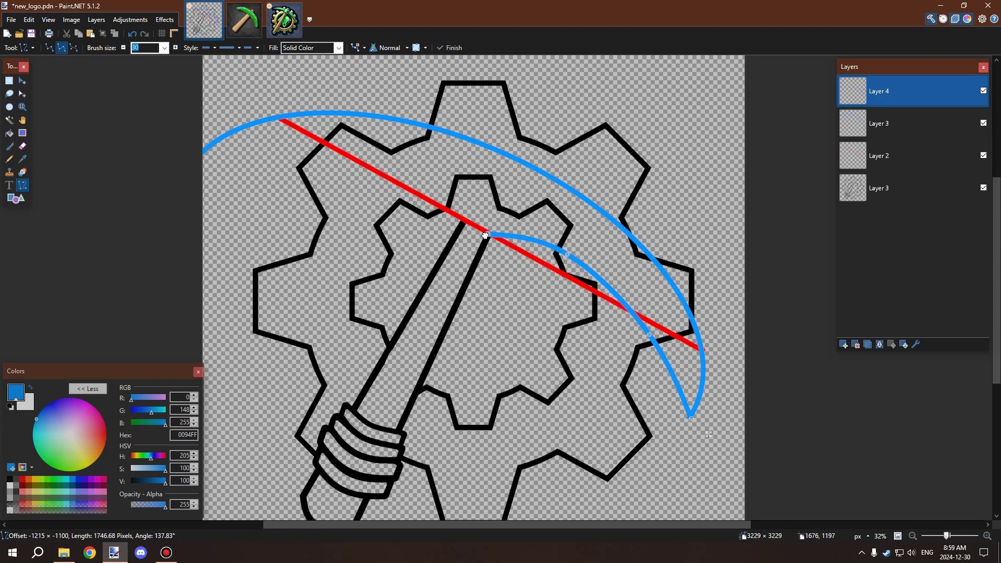
click(487, 237)
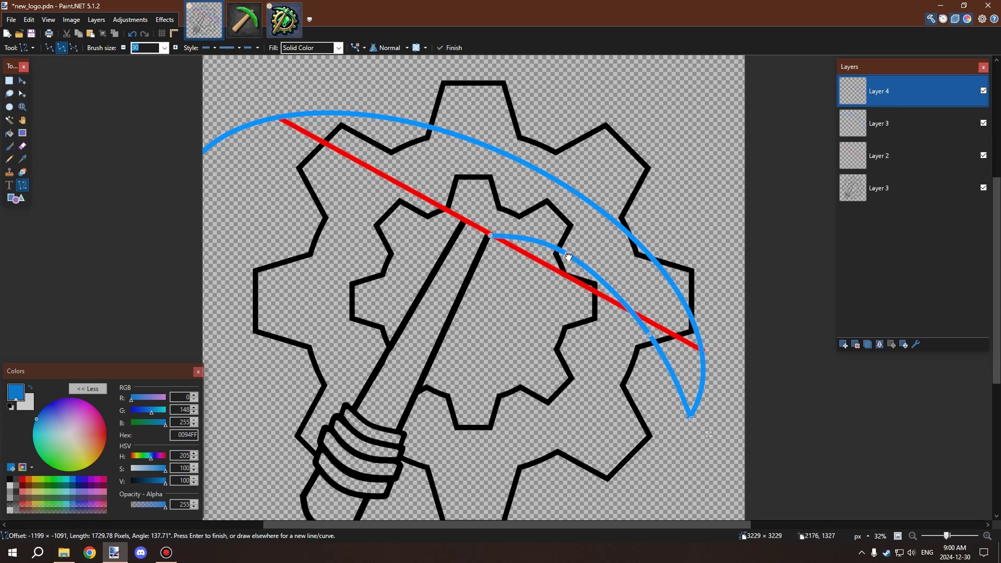
drag(568, 257, 551, 241)
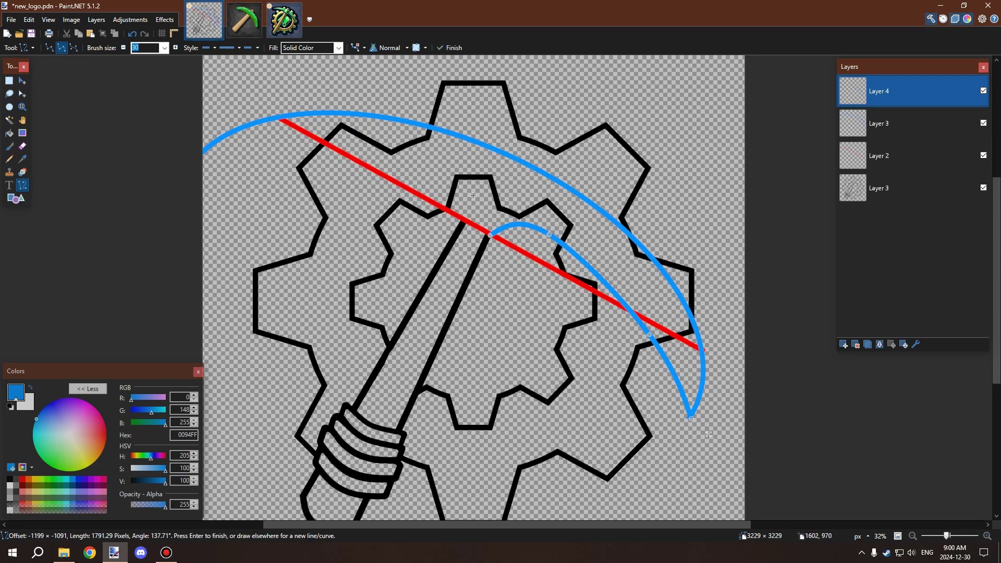
Smooth the blue curve by repositioning its two middle control points to about 1792 px long, and finish it
scroll(550, 238, up, 2)
scroll(540, 211, down, 3)
scroll(541, 211, up, 2)
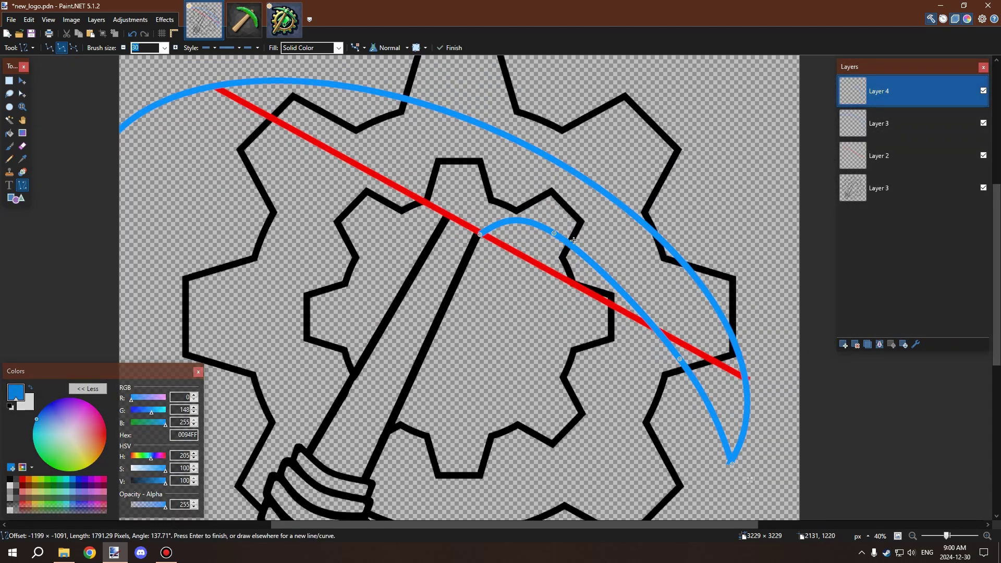
mouse_move(553, 234)
mouse_down()
mouse_move(542, 259)
mouse_move(541, 243)
mouse_up()
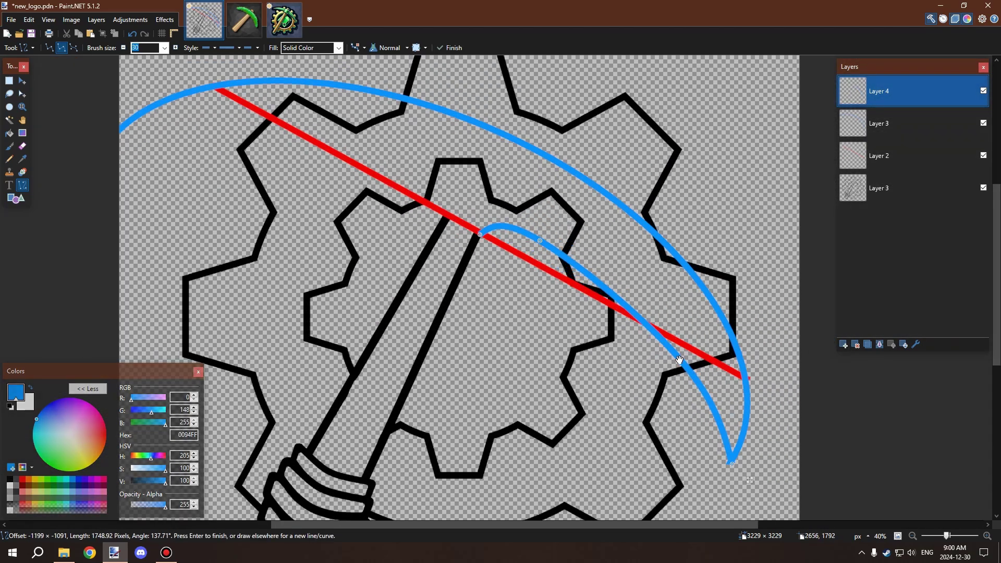
drag(679, 359, 646, 291)
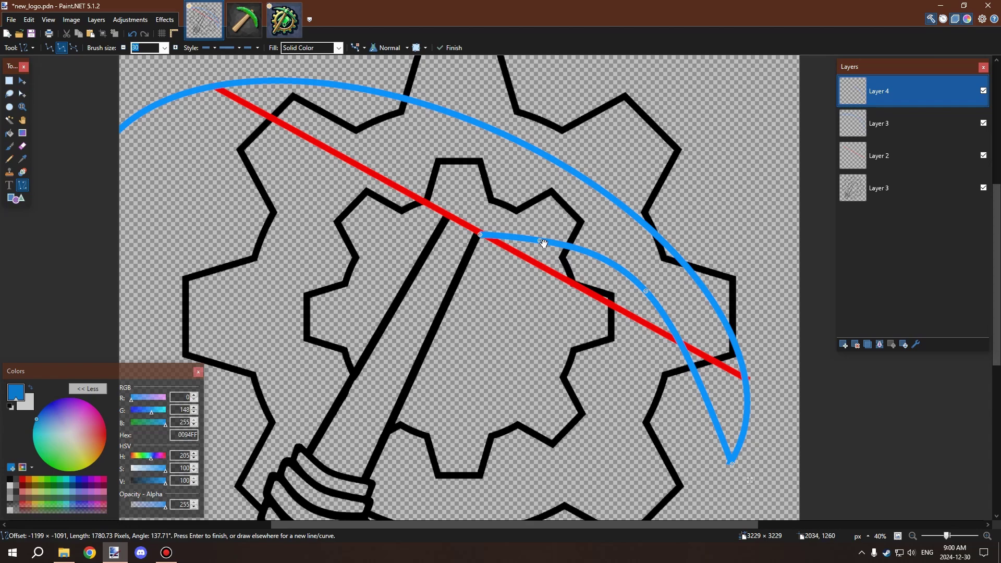
drag(543, 242, 534, 234)
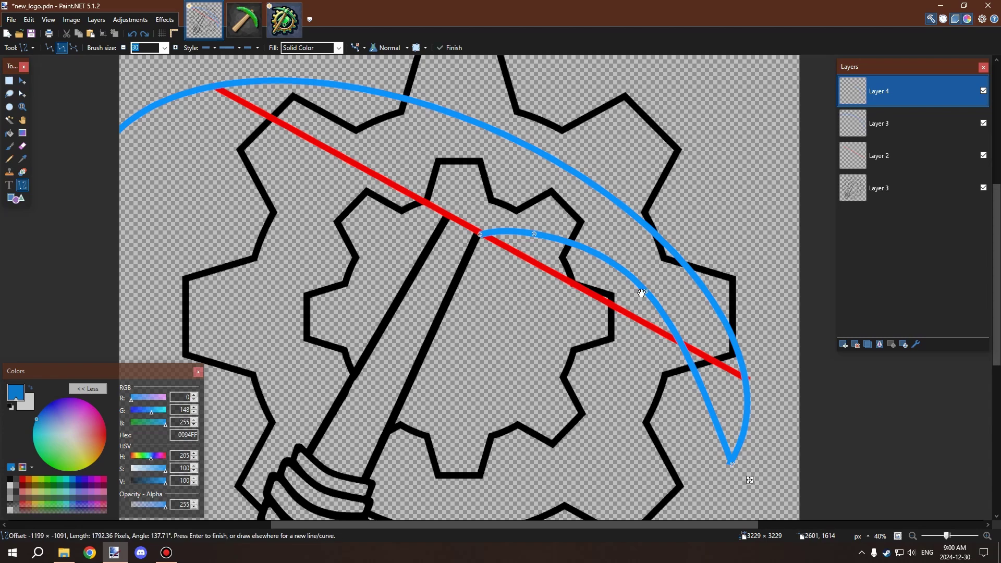
drag(642, 292, 629, 292)
scroll(698, 360, down, 2)
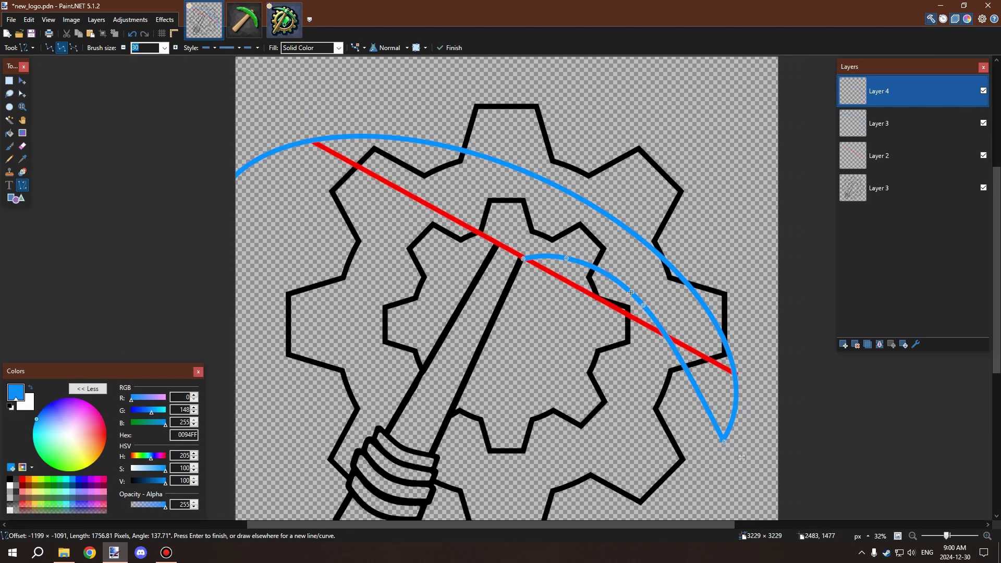
scroll(655, 315, up, 2)
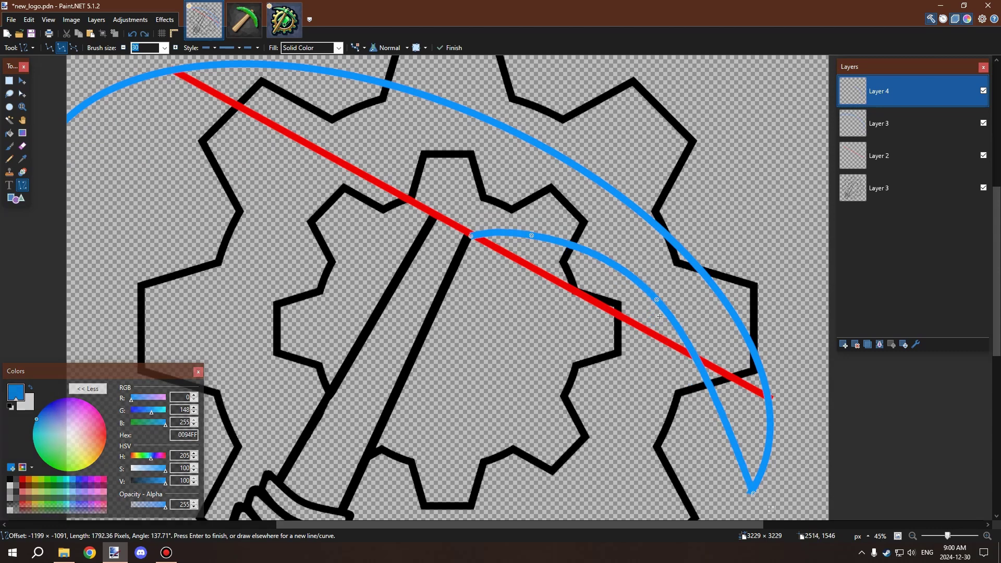
key(Return)
Delete the whole blue ellipse arc, section by section, from the layer directly below Layer 4
click(9, 82)
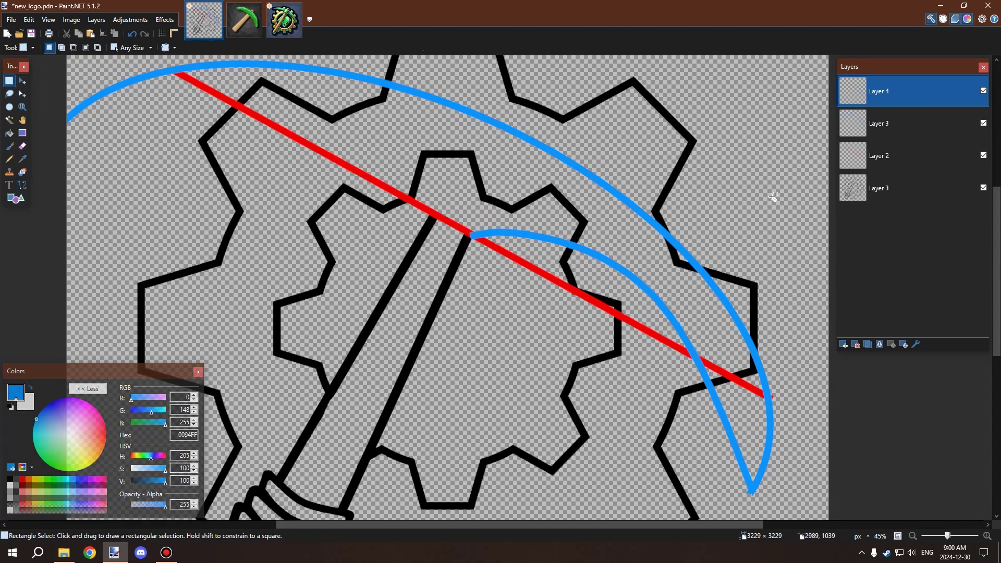
drag(772, 196, 571, 498)
click(581, 498)
click(866, 136)
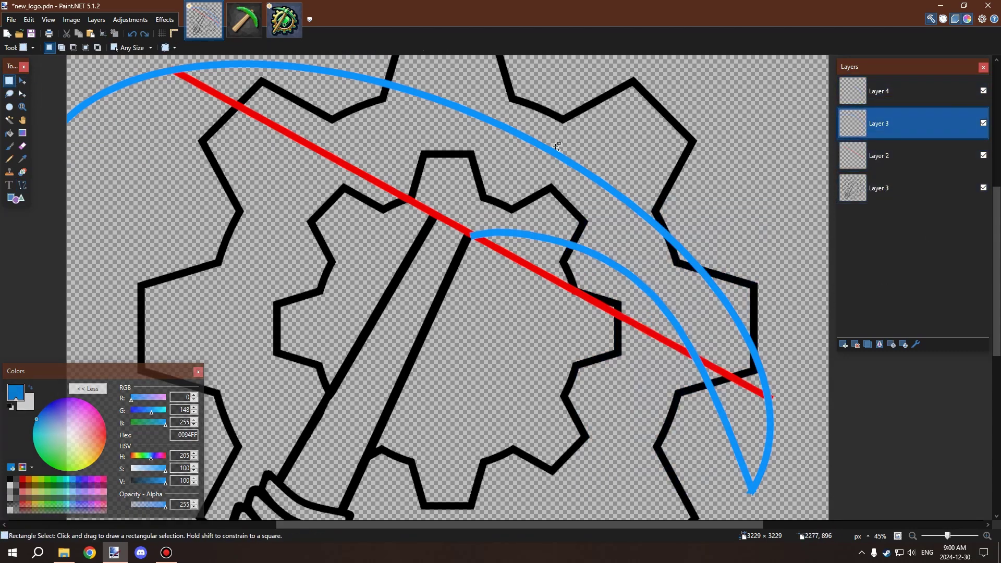
drag(782, 152, 570, 503)
click(570, 503)
scroll(677, 364, down, 3)
scroll(749, 394, down, 3)
scroll(750, 394, up, 2)
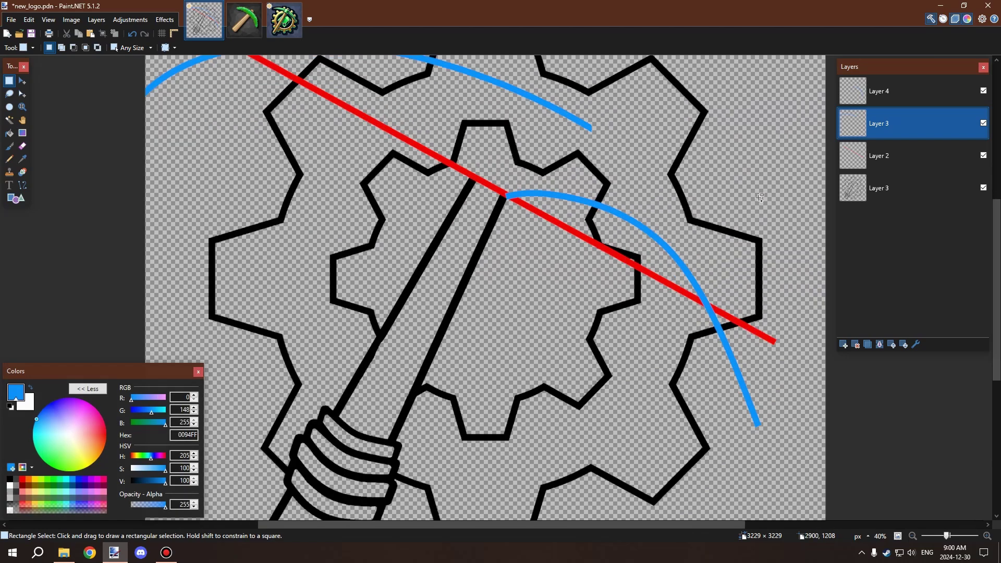
drag(488, 164, 816, 503)
click(764, 349)
scroll(764, 349, down, 2)
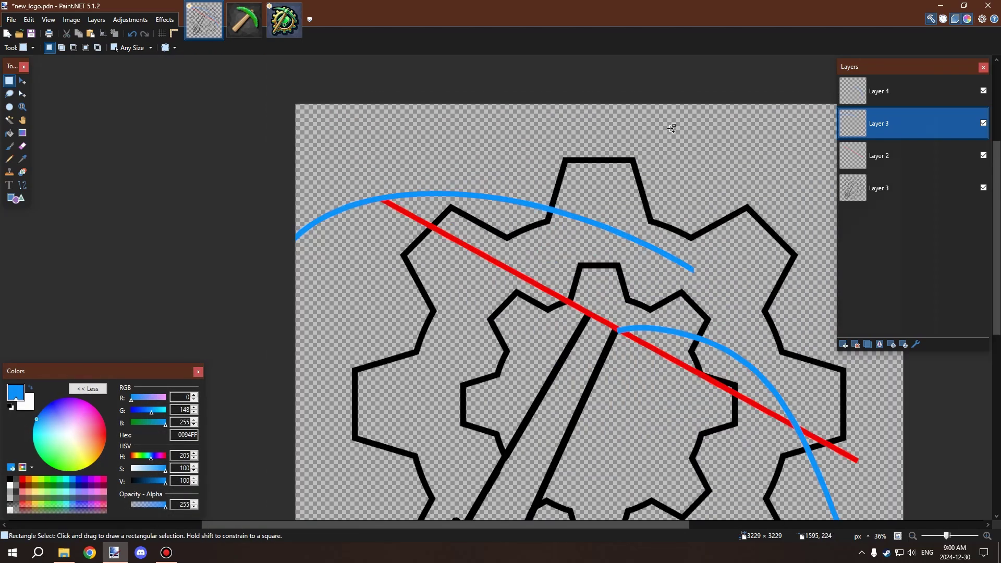
drag(259, 146, 801, 458)
click(801, 458)
scroll(341, 280, down, 2)
scroll(342, 279, up, 2)
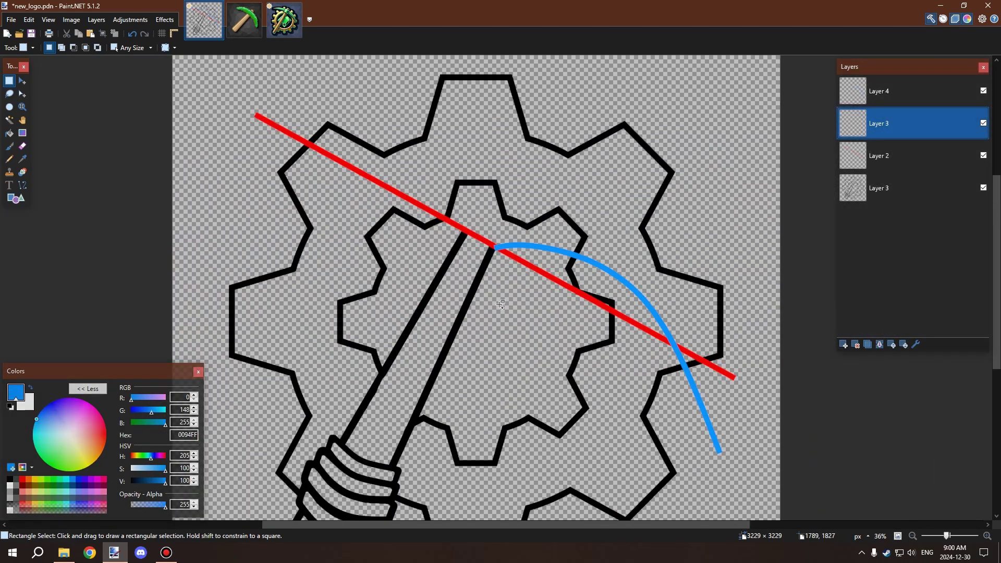
Delete the blue lower-edge curve from Layer 4
click(886, 92)
drag(416, 169, 726, 483)
click(726, 482)
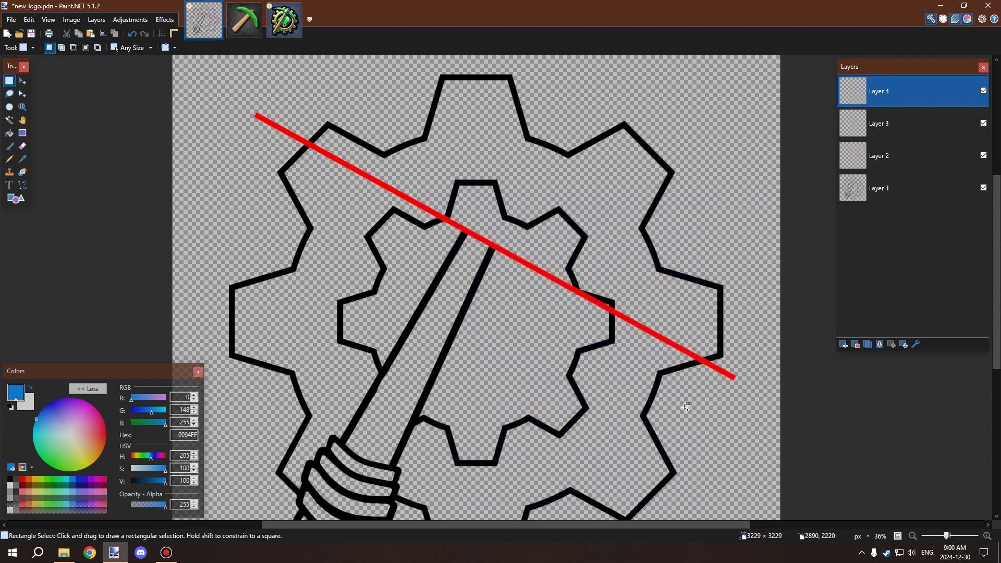
Draw a blue curve about 1312 px long at about -47.5° from the handle's top right corner to the outer gear's lower right notch, bending it outward
scroll(314, 225, up, 1)
click(23, 185)
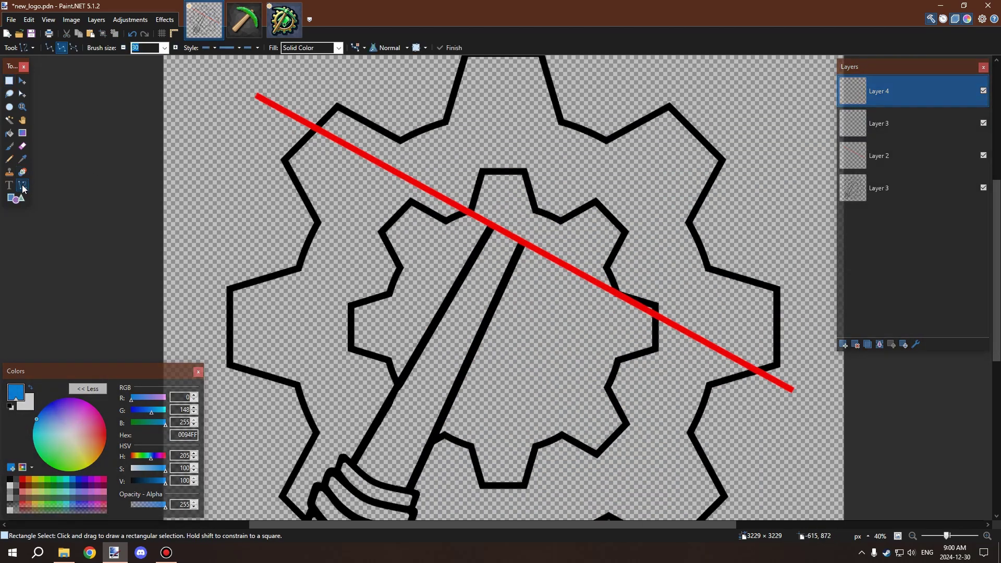
scroll(511, 234, down, 2)
scroll(511, 235, up, 2)
mouse_move(510, 235)
mouse_down()
mouse_move(726, 365)
mouse_move(681, 441)
mouse_move(675, 380)
mouse_move(680, 417)
mouse_up()
drag(562, 297, 606, 281)
drag(652, 348, 671, 342)
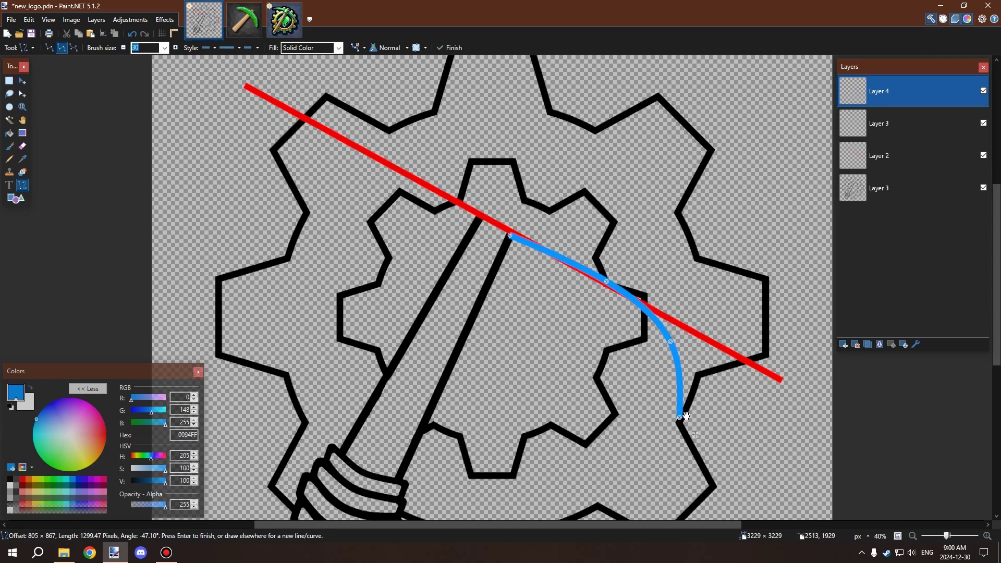
drag(680, 417, 679, 420)
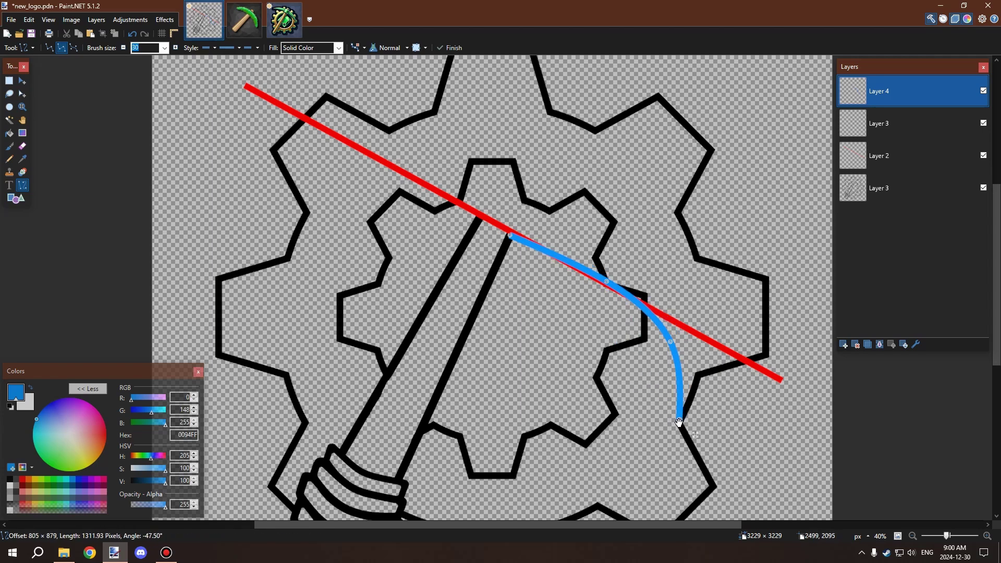
Arch the blue curve above the red guide line and raise its lower end along the gear outline, about 1328 px long at -38.3°, and finish it
drag(606, 281, 610, 253)
drag(672, 343, 681, 324)
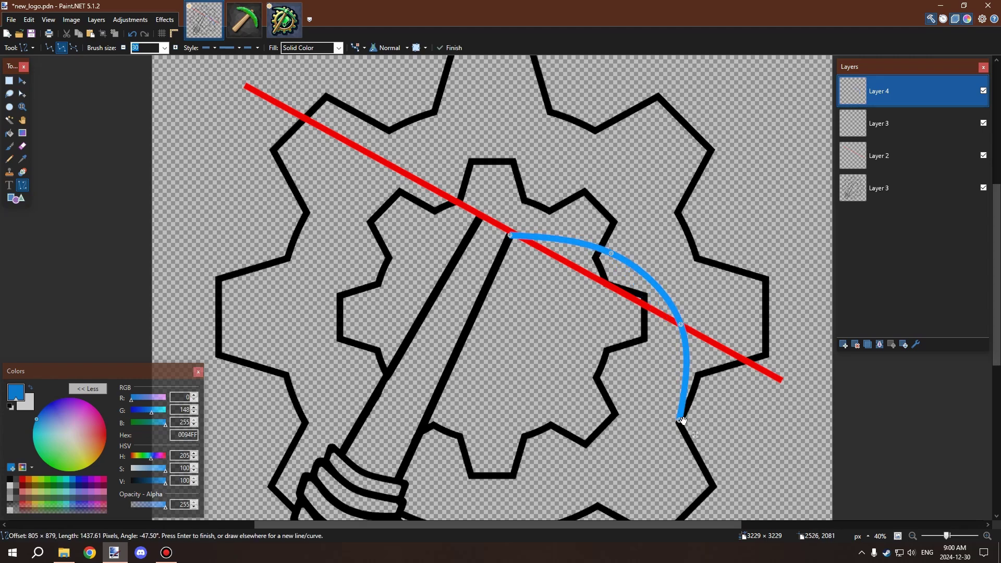
drag(679, 420, 699, 400)
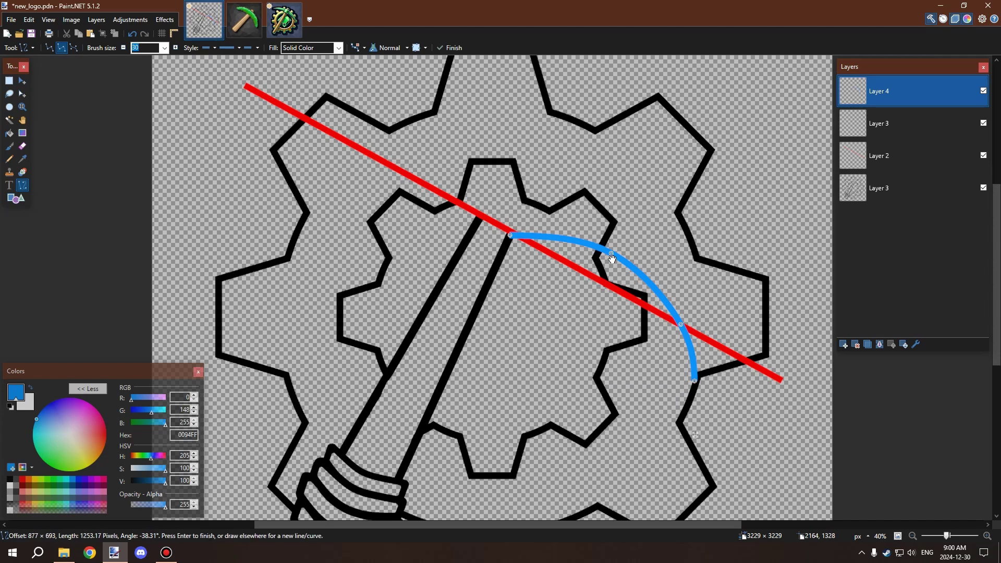
drag(611, 254, 609, 239)
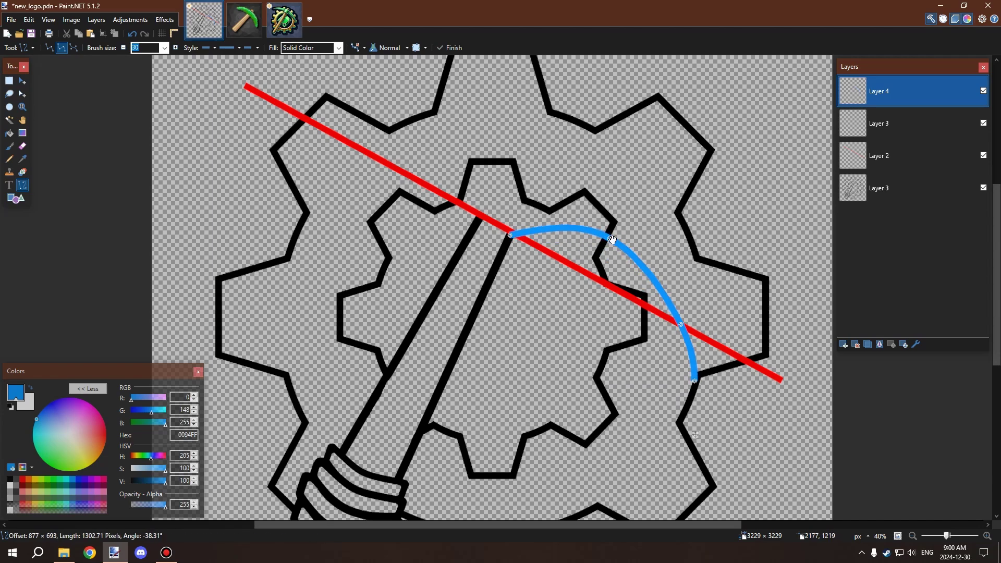
drag(680, 324, 680, 299)
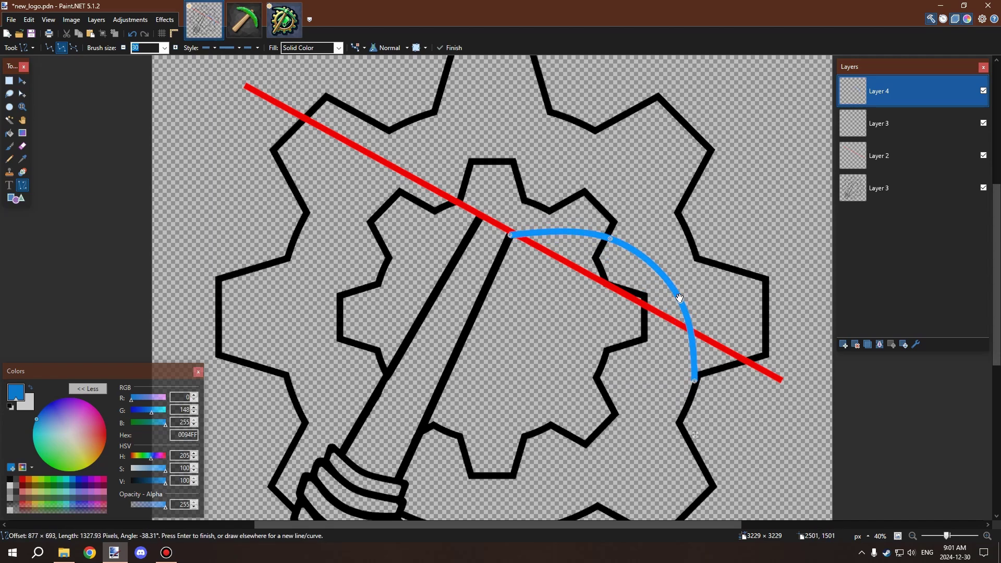
drag(608, 238, 607, 237)
key(Return)
Draw a second blue curve about 1640 px long from the first curve's lower end, arching outside it to a point between both gears' top teeth
scroll(693, 384, down, 3)
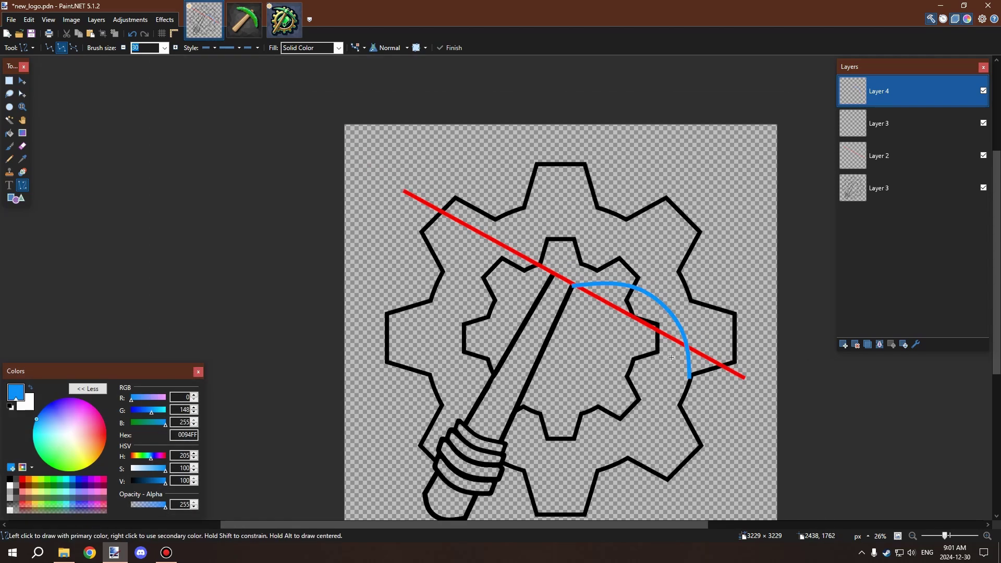
scroll(563, 306, up, 2)
scroll(563, 306, up, 1)
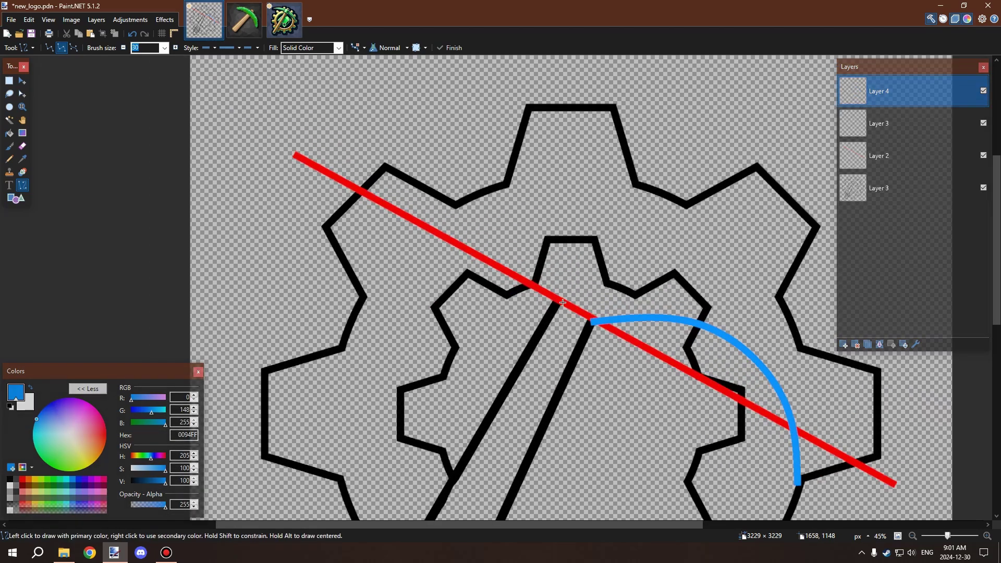
scroll(607, 315, down, 3)
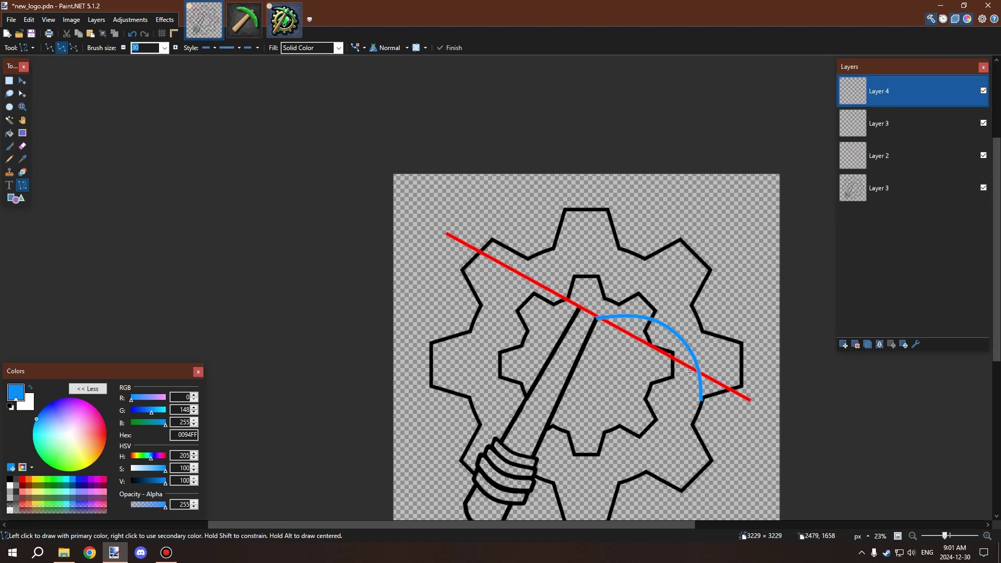
scroll(729, 389, up, 1)
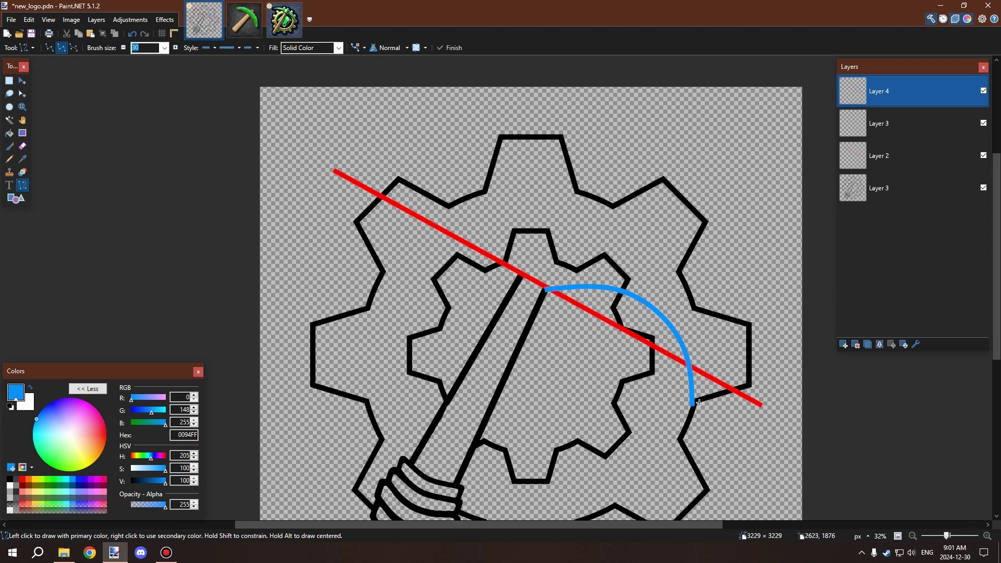
drag(699, 403, 549, 233)
drag(598, 290, 691, 274)
drag(649, 349, 713, 338)
drag(682, 269, 650, 255)
drag(717, 344, 697, 328)
drag(548, 234, 559, 216)
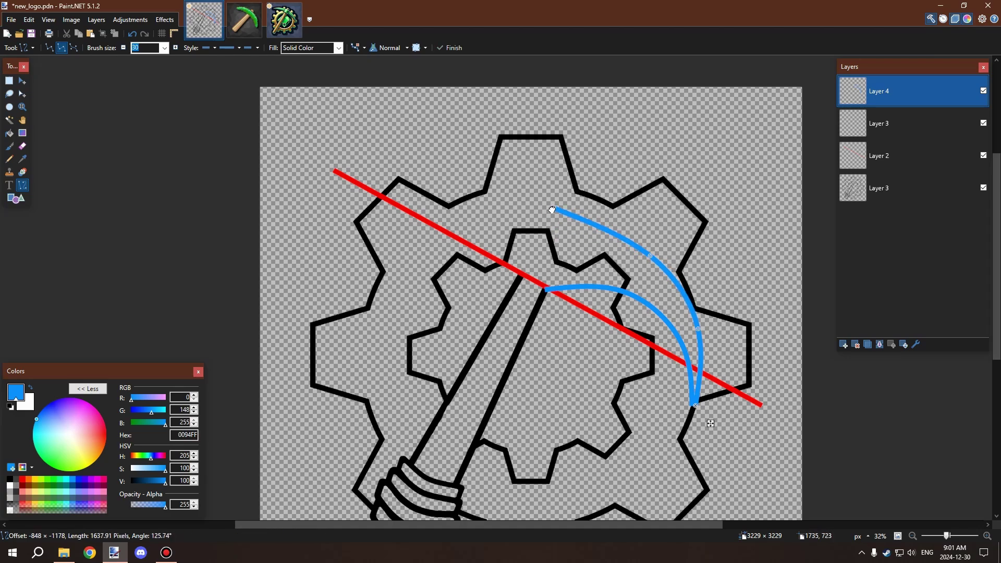
mouse_move(554, 215)
mouse_down()
mouse_move(568, 230)
mouse_move(560, 205)
mouse_move(543, 232)
mouse_move(549, 214)
mouse_move(560, 204)
mouse_move(564, 214)
mouse_up()
Extend the upper blue curve's top end toward the upper left with a blue line about 150 px long at about 159°
scroll(599, 198, down, 3)
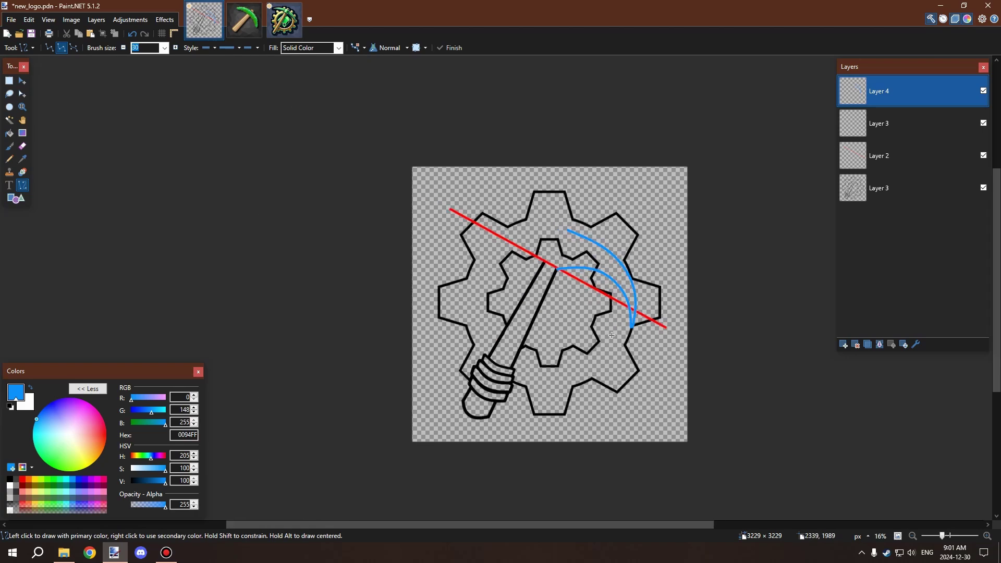
scroll(648, 159, up, 4)
scroll(678, 313, up, 4)
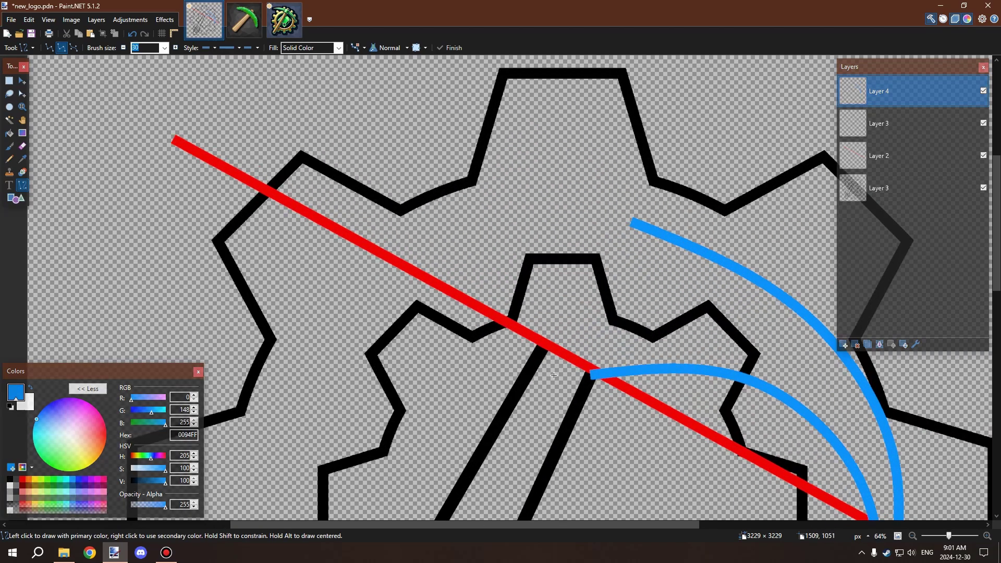
scroll(578, 262, down, 5)
drag(570, 271, 547, 263)
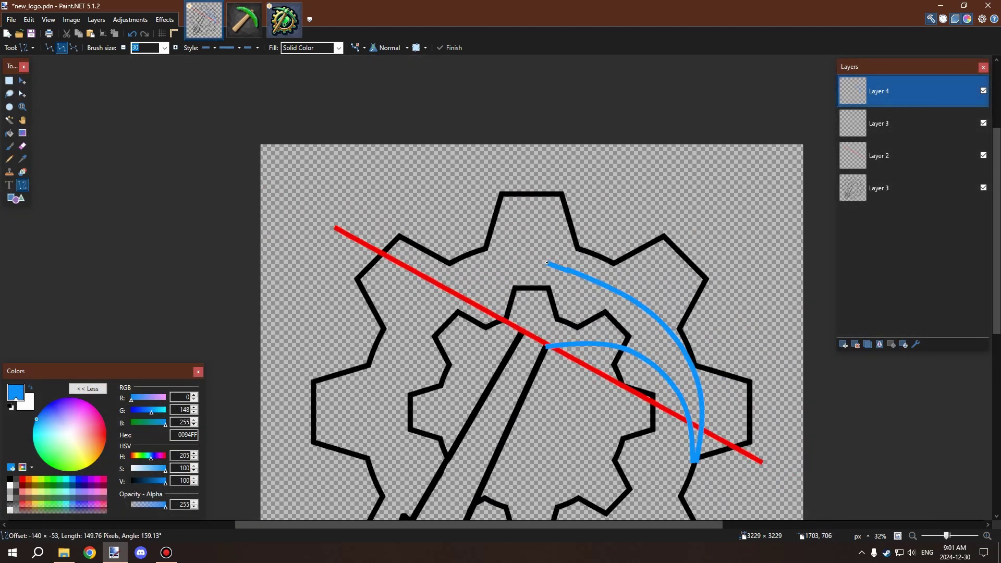
Duplicate Layer 4 containing the blue pickaxe-head curves
scroll(547, 262, down, 3)
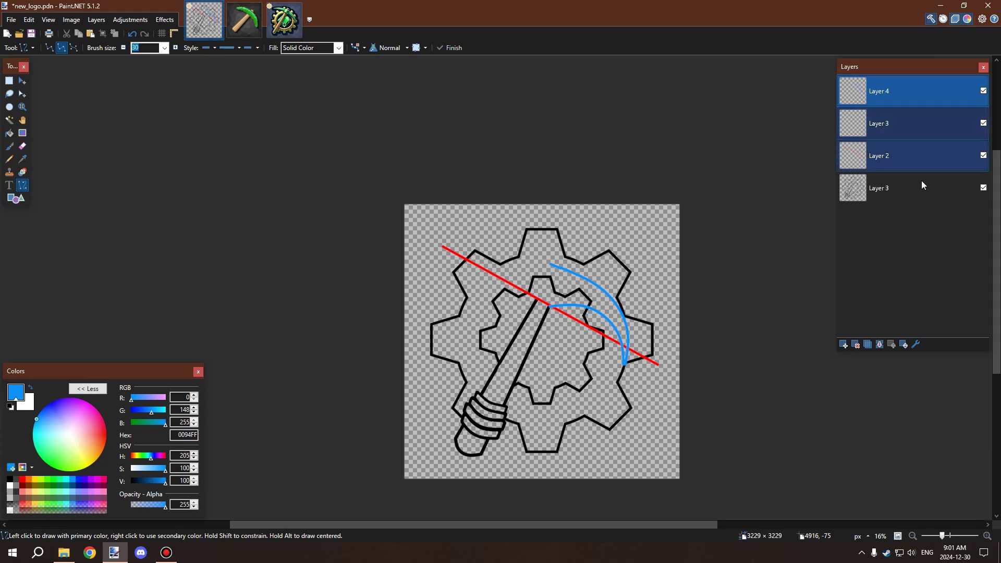
click(868, 344)
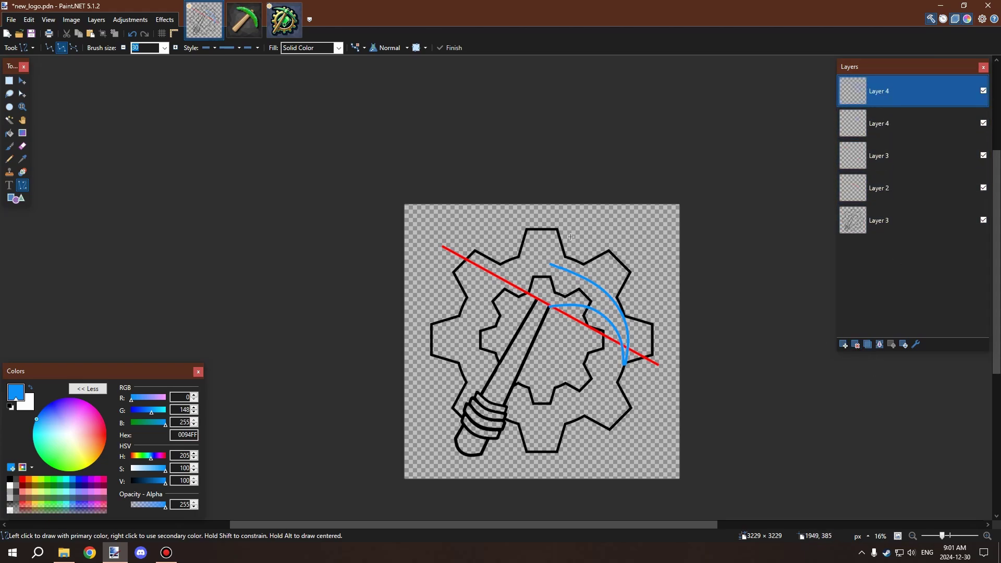
Select both blue curves on the top Layer 4 by color, copy them, and clear the selection
click(9, 82)
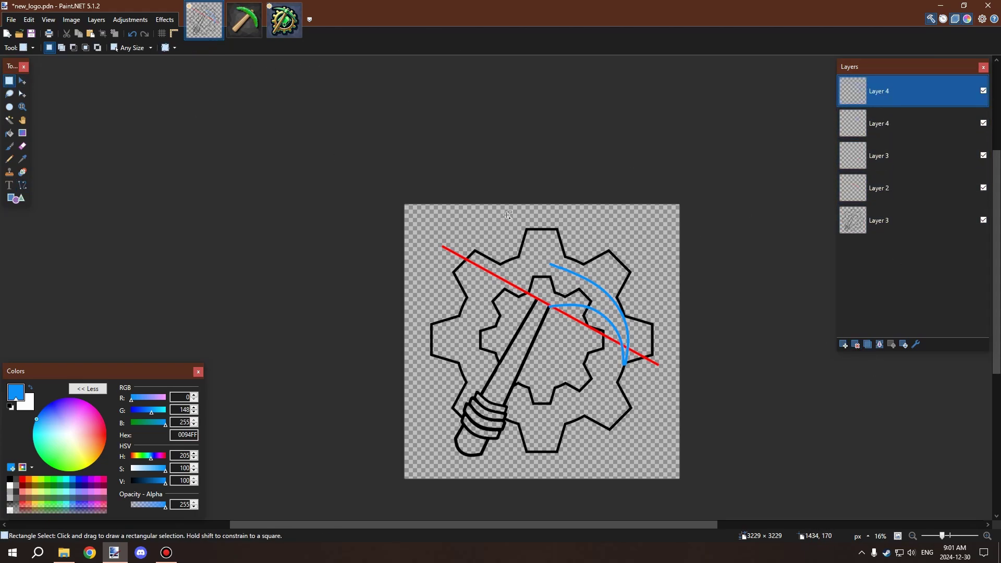
drag(502, 216, 680, 435)
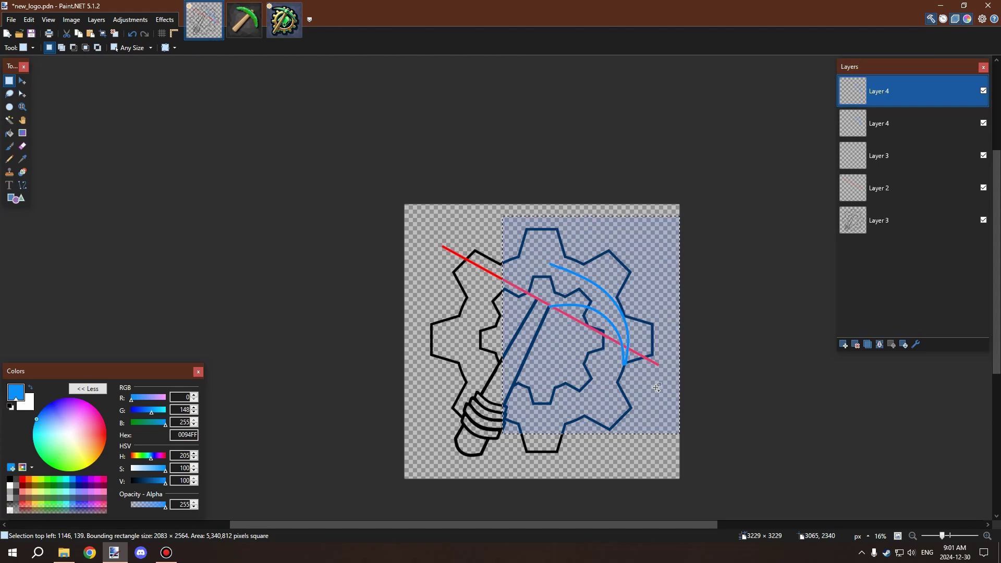
click(10, 121)
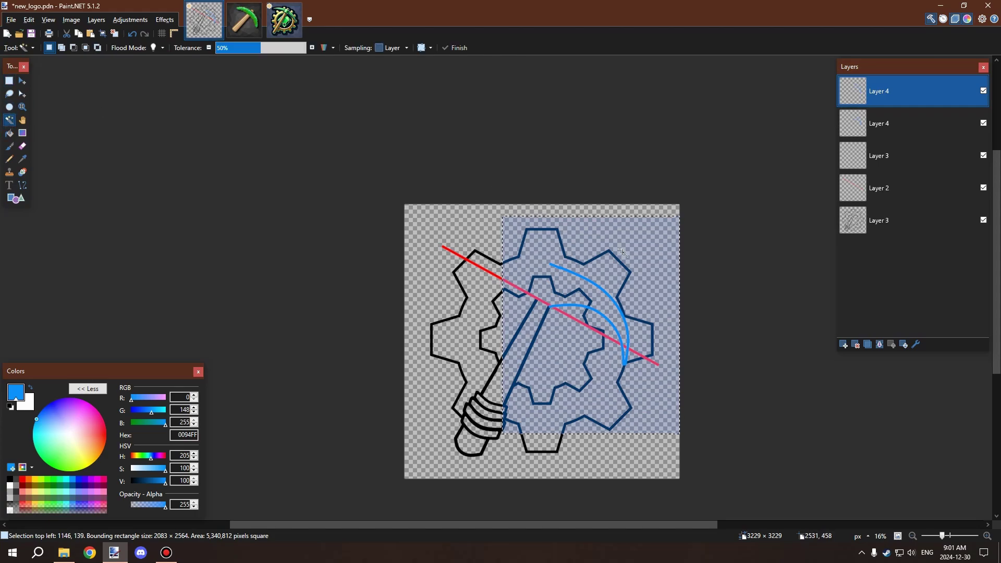
click(610, 299)
scroll(641, 261, up, 5)
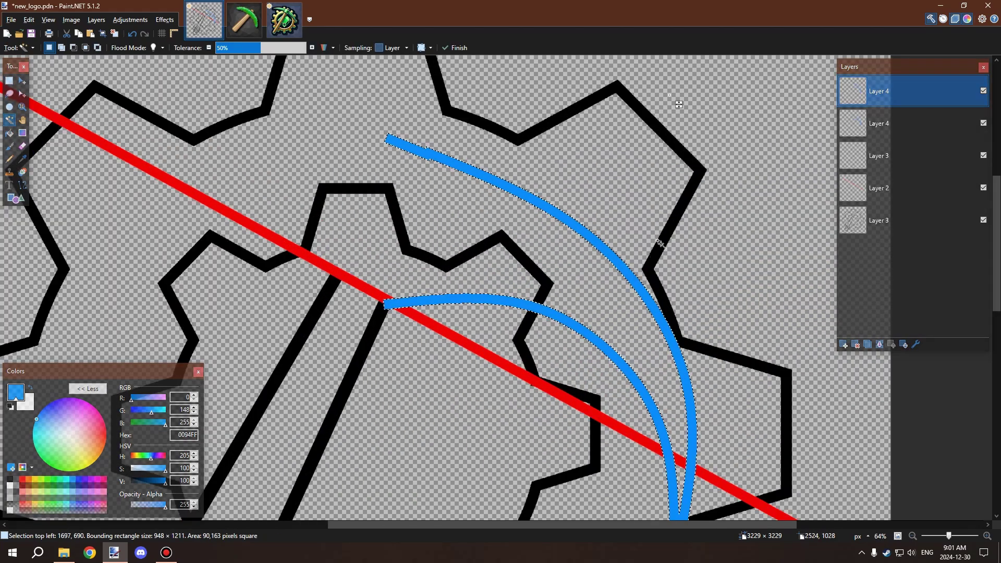
scroll(656, 262, down, 5)
key(m)
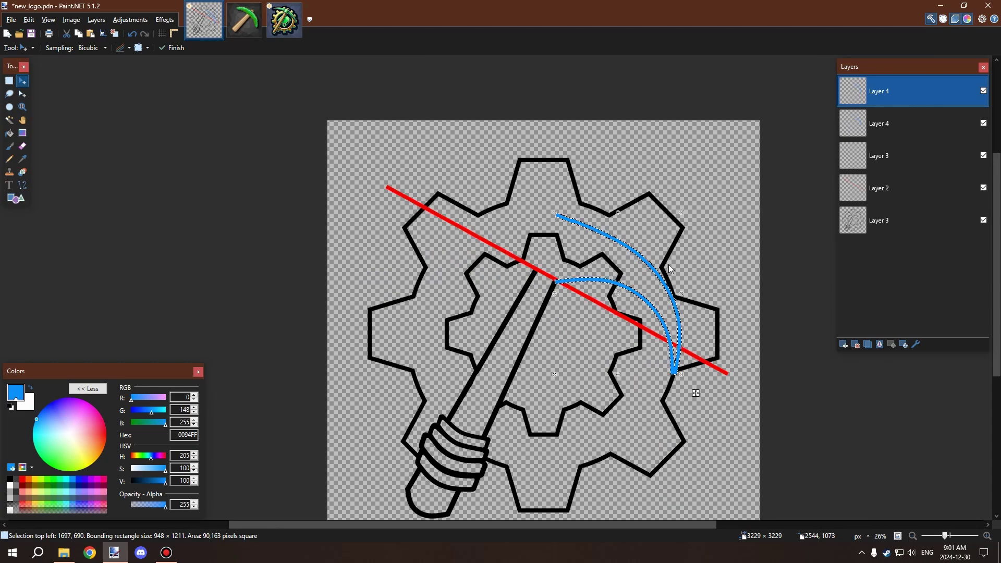
key(ctrl+d)
key(ctrl+z)
key(ctrl+d)
Create a 948 × 1211 px image, paste the copied blue curves into it, and deselect them
click(11, 21)
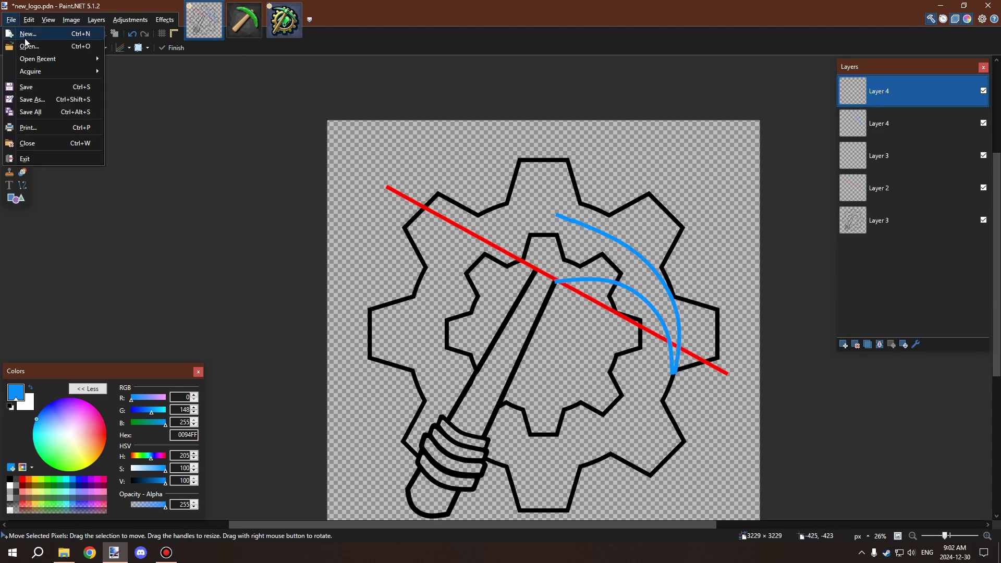
click(22, 32)
click(495, 337)
key(ctrl+v)
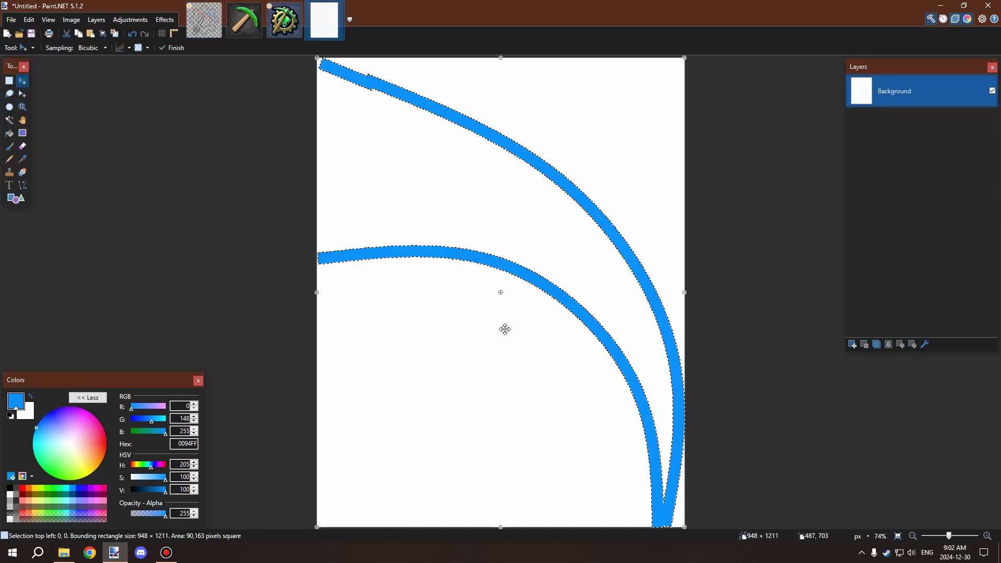
key(ctrl+d)
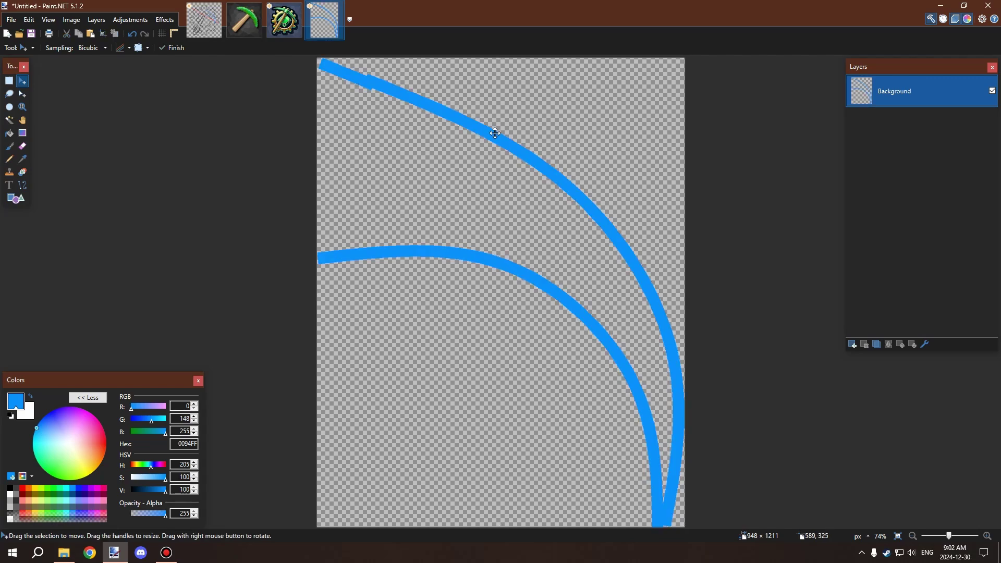
Flip the curve image horizontally, then select and copy all of it
click(71, 20)
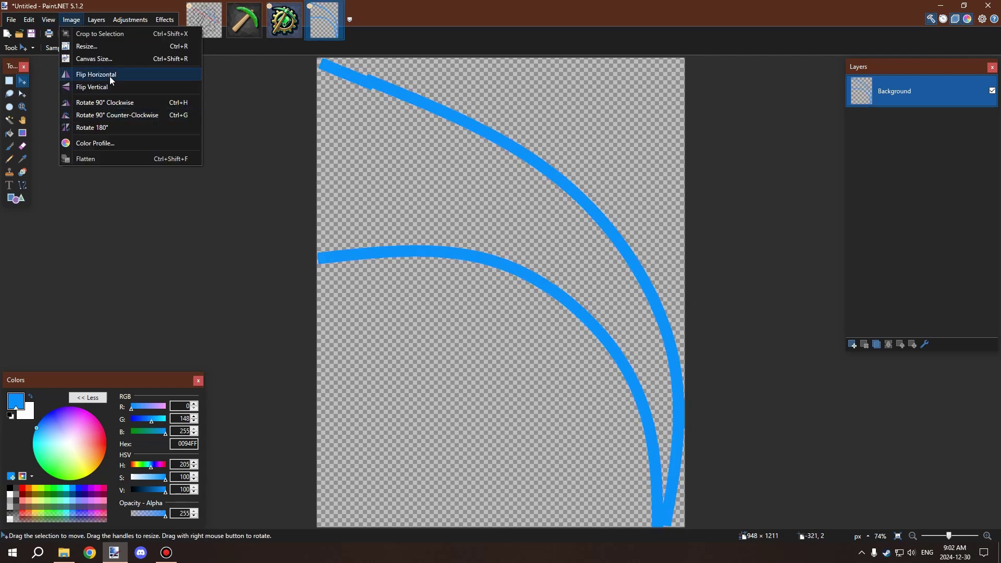
click(125, 72)
key(ctrl+a)
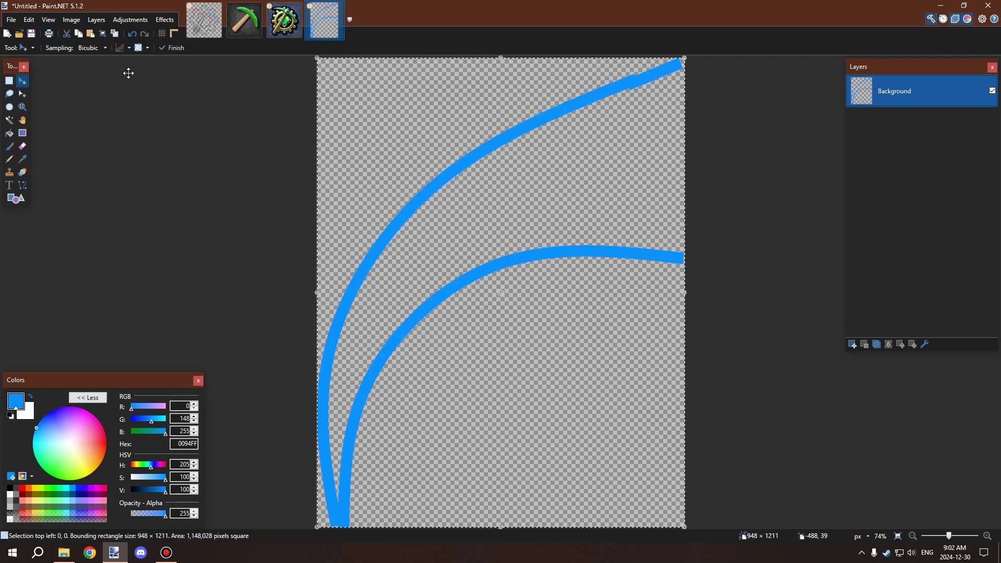
Paste the mirrored curves into the top Layer 4 of new_logo.pdn, rotate them to about -17.7°, and place them left of the handle's top
click(214, 23)
key(ctrl+shift+v)
drag(373, 163, 424, 244)
drag(533, 266, 550, 277)
drag(533, 384, 501, 399)
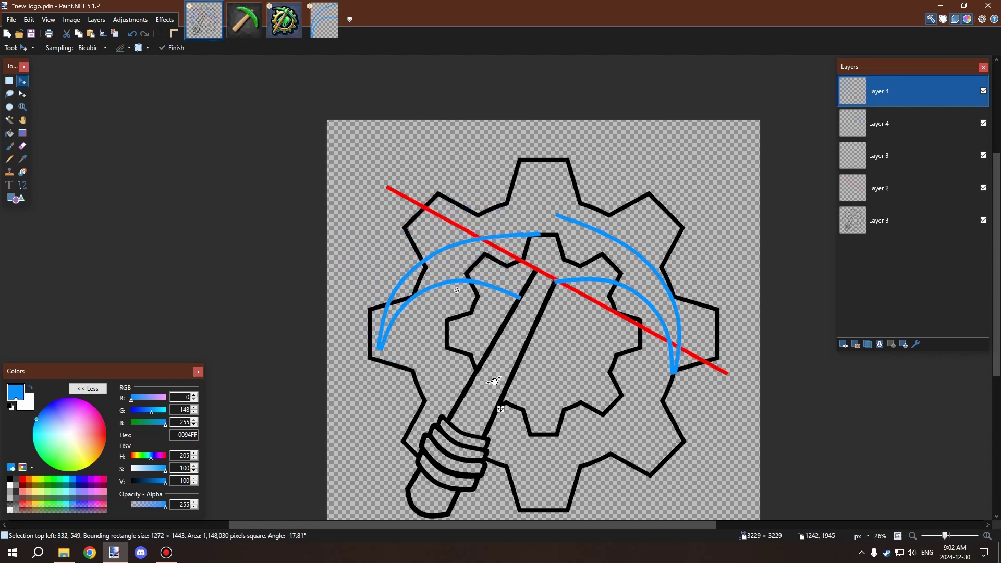
drag(453, 251, 436, 226)
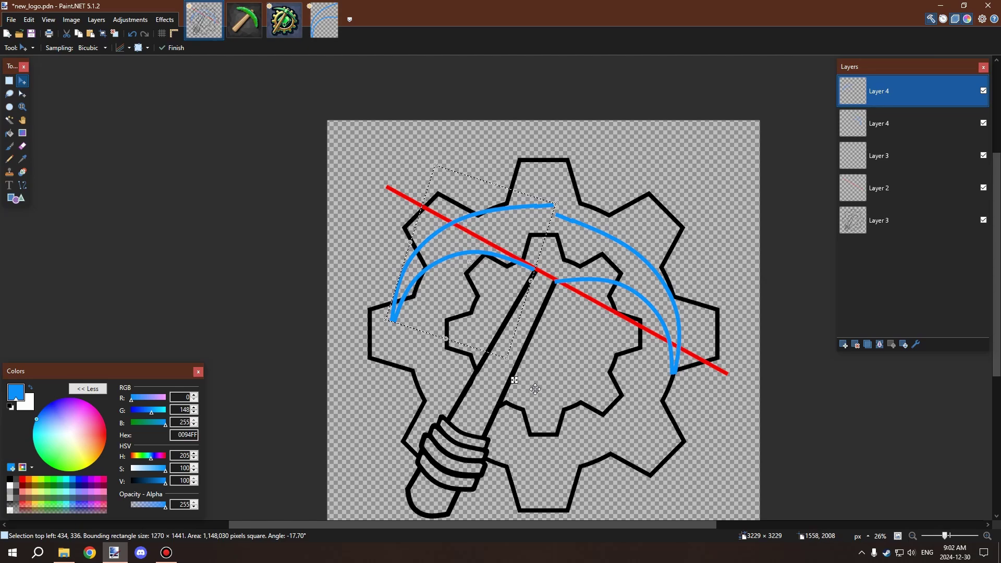
Rotate the mirrored curves further clockwise and reposition them so their upper curve meets the opposite upper curve
drag(465, 283, 498, 280)
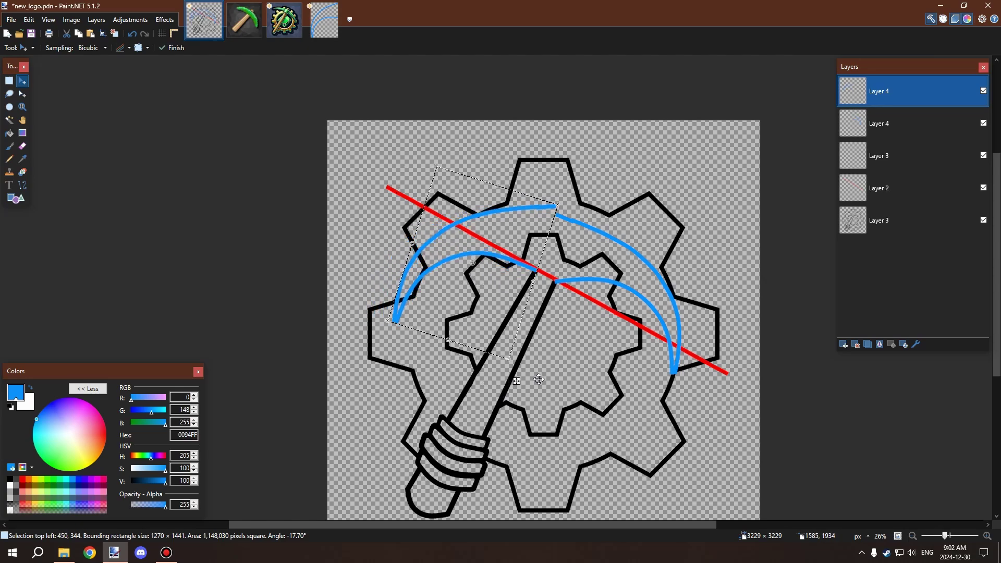
drag(526, 392, 492, 371)
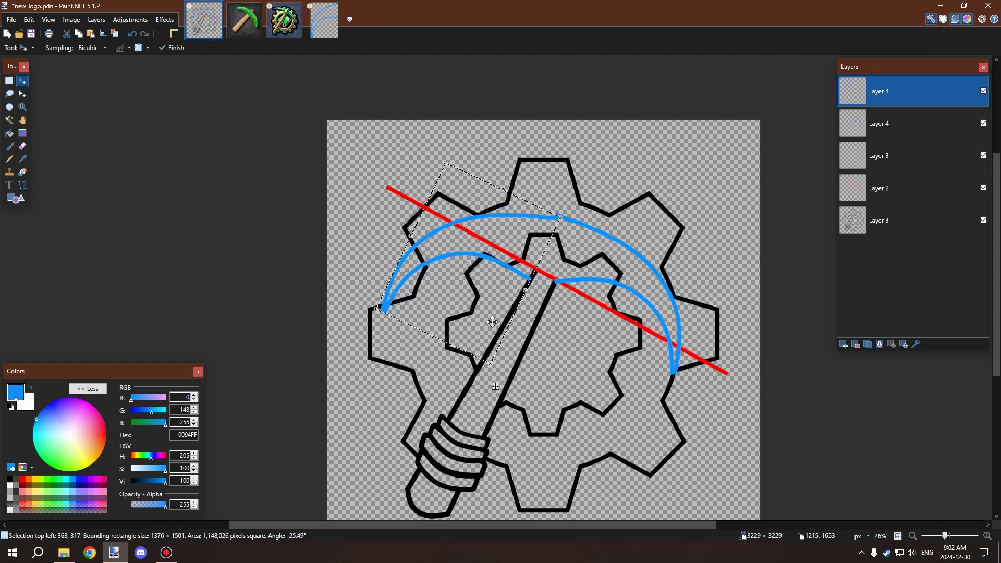
drag(493, 320, 504, 295)
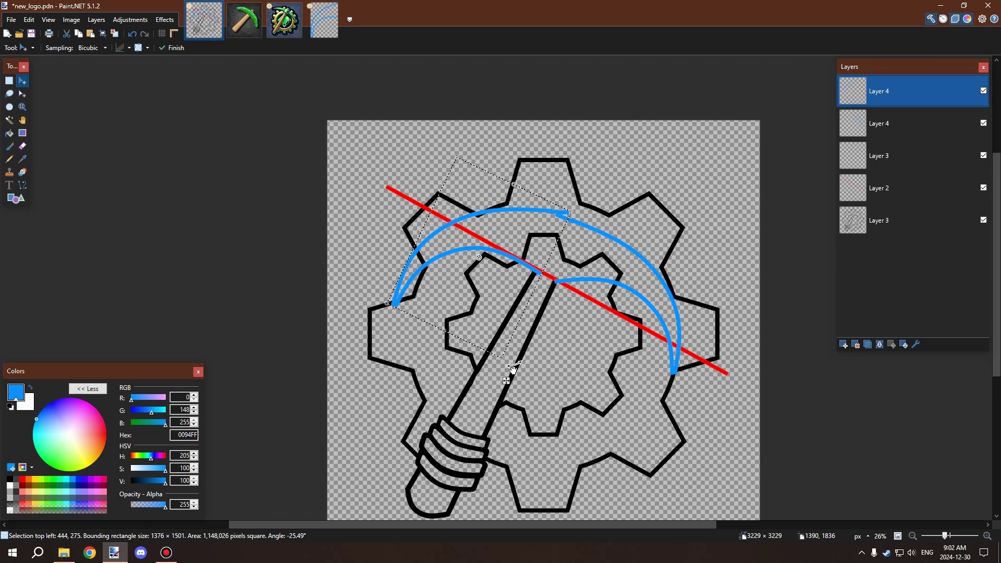
drag(513, 369, 493, 265)
Examine how the mirrored curves line up with the original pair and with the handle's top end
scroll(494, 264, down, 4)
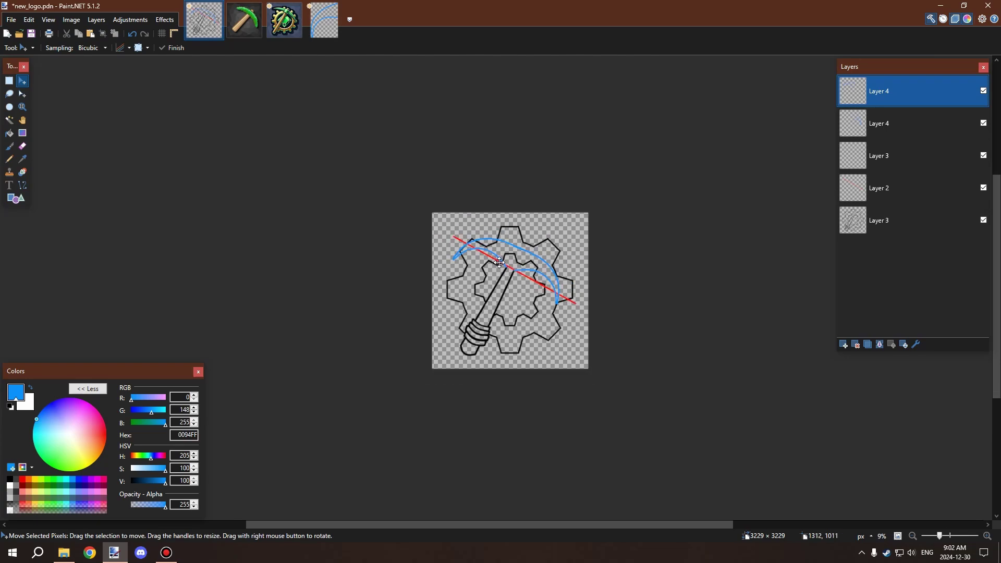
scroll(500, 264, up, 2)
scroll(500, 264, up, 4)
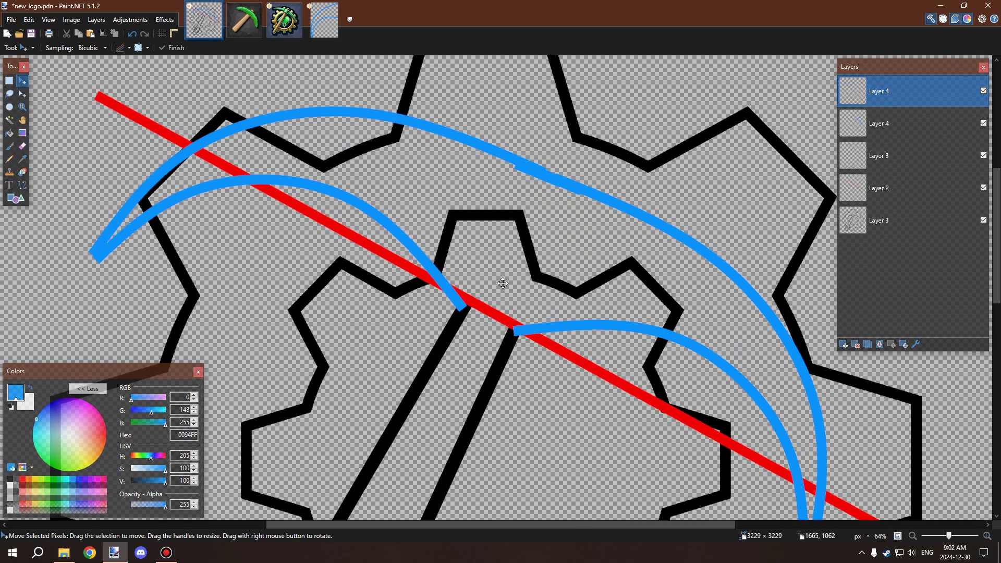
scroll(534, 183, up, 1)
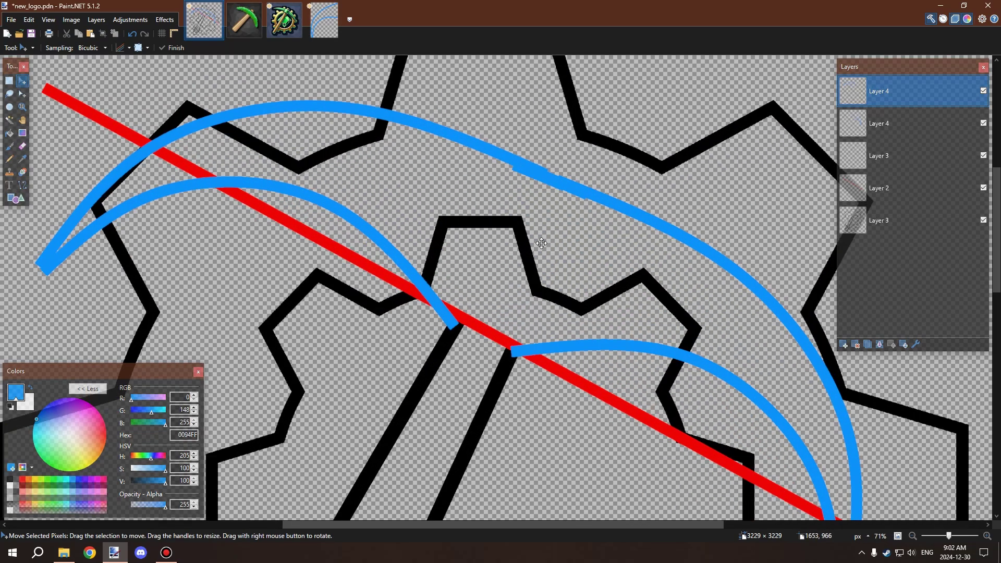
scroll(530, 215, down, 3)
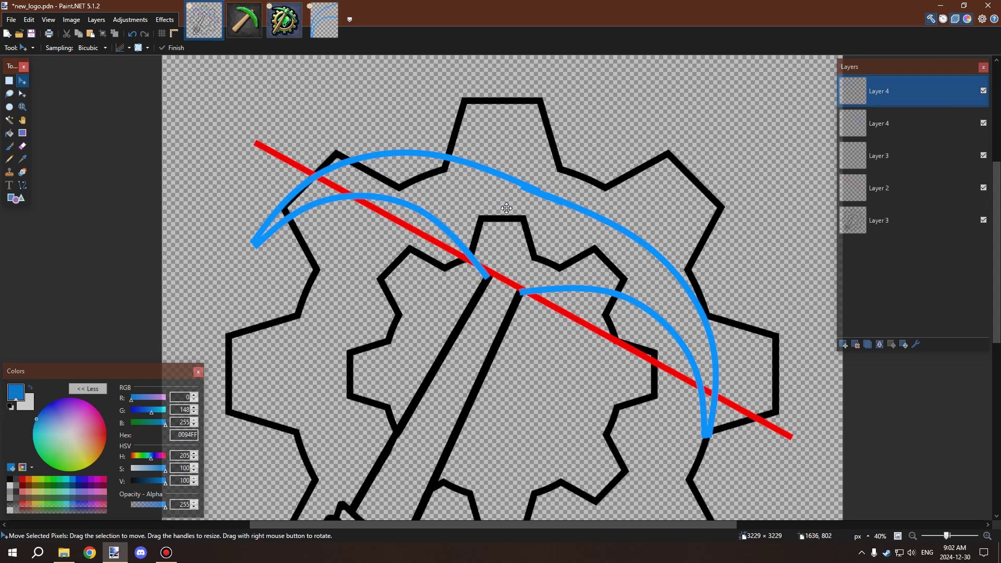
scroll(514, 235, down, 3)
scroll(519, 242, up, 2)
scroll(521, 248, up, 1)
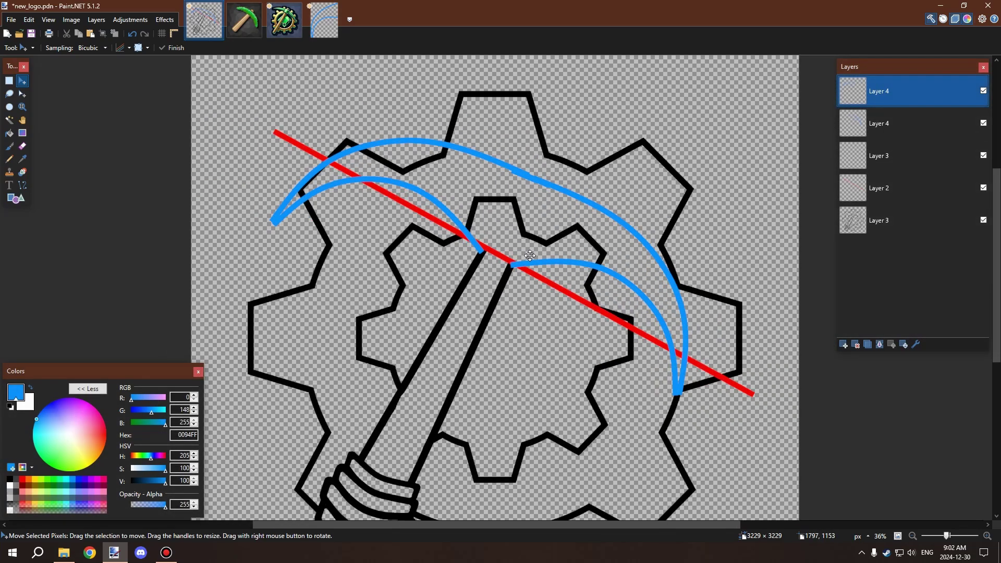
scroll(524, 255, down, 2)
scroll(524, 256, up, 3)
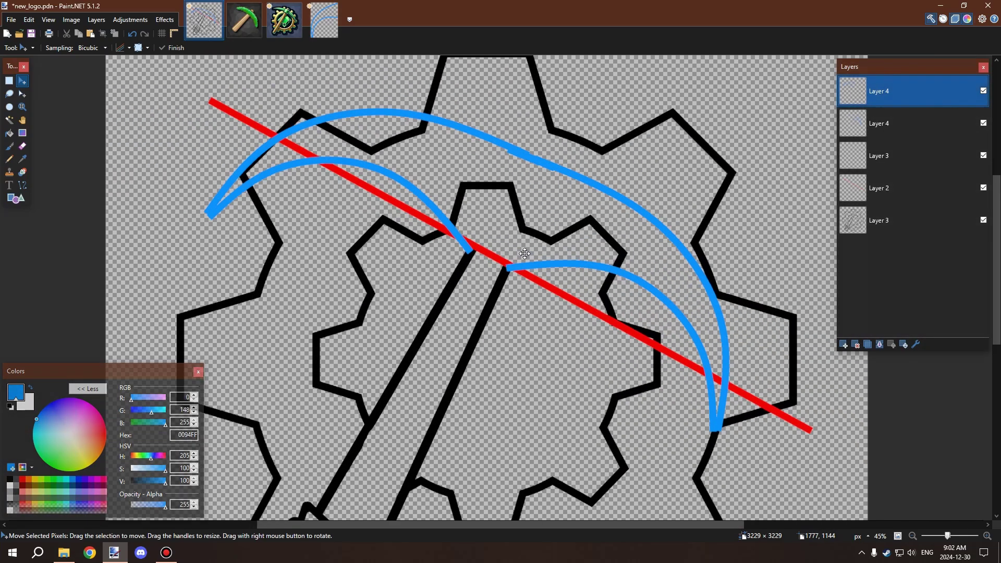
Delete a 791 × 442 px area around the upper curves' junction from the top Layer 4
click(9, 120)
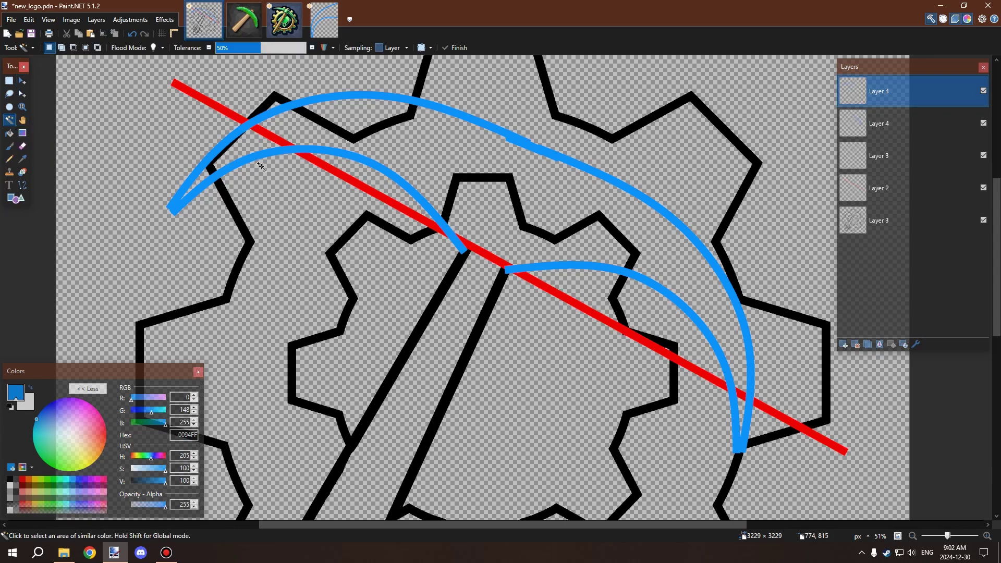
scroll(489, 129, up, 3)
scroll(442, 155, down, 2)
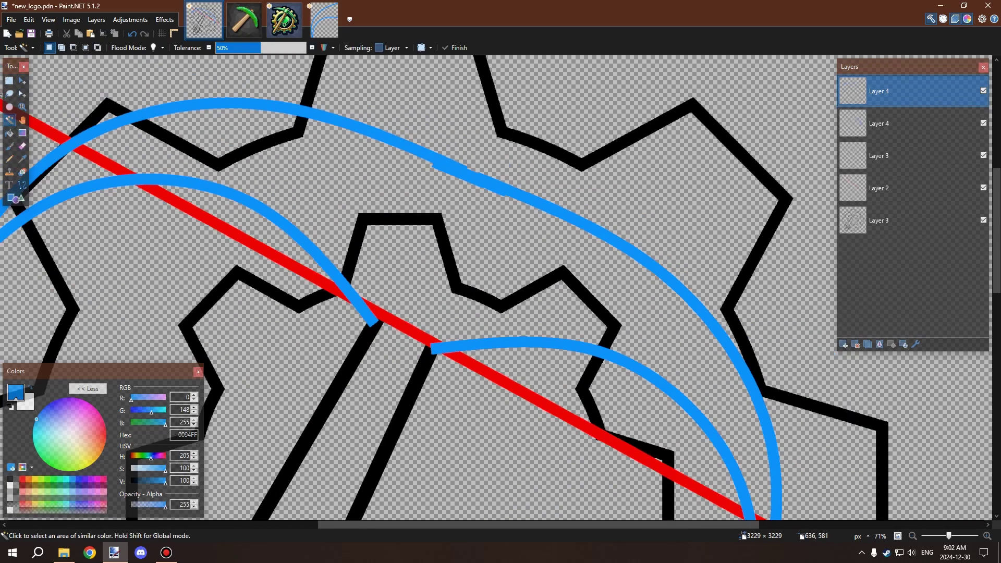
click(10, 80)
drag(356, 108, 649, 270)
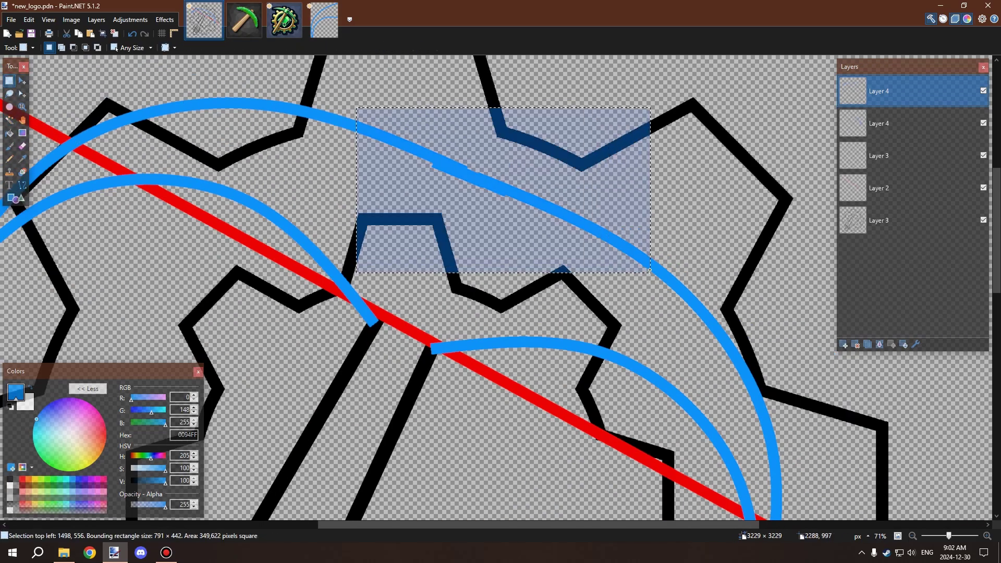
click(650, 269)
key(ctrl+z)
key(Delete)
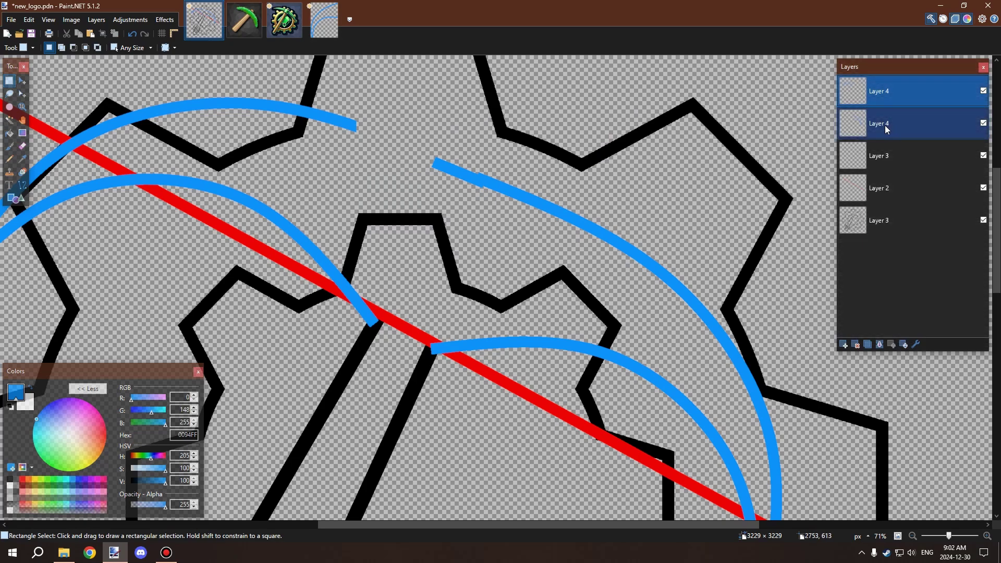
Delete the remaining upper-curve segment above the inner gear's top teeth from the lower Layer 4
click(887, 129)
mouse_move(398, 116)
mouse_down()
mouse_move(424, 151)
mouse_move(621, 271)
mouse_up()
key(Delete)
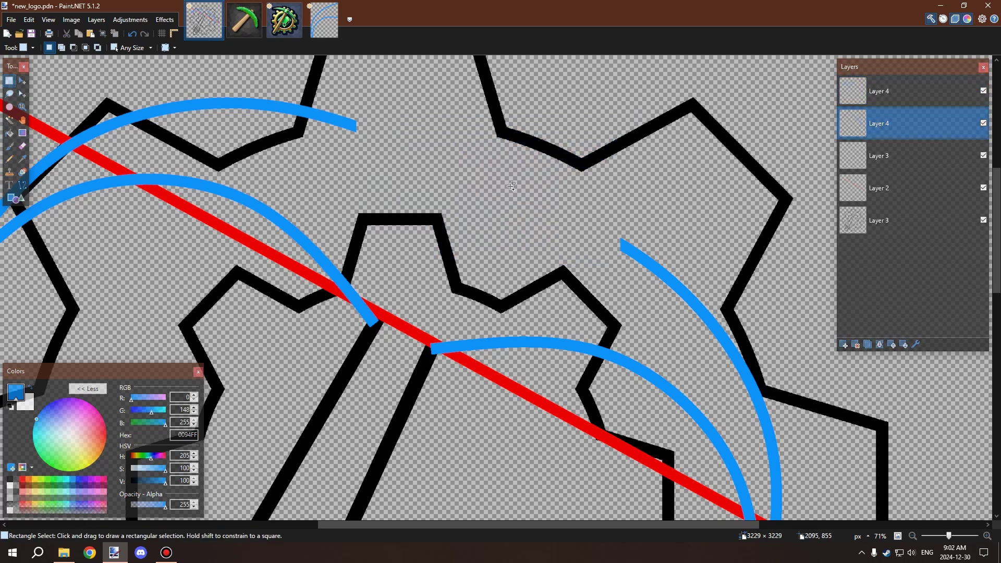
Bridge the gap between the two upper curves with an upward-arched blue curve about 905 px long at 156.14°, and finish it
click(19, 185)
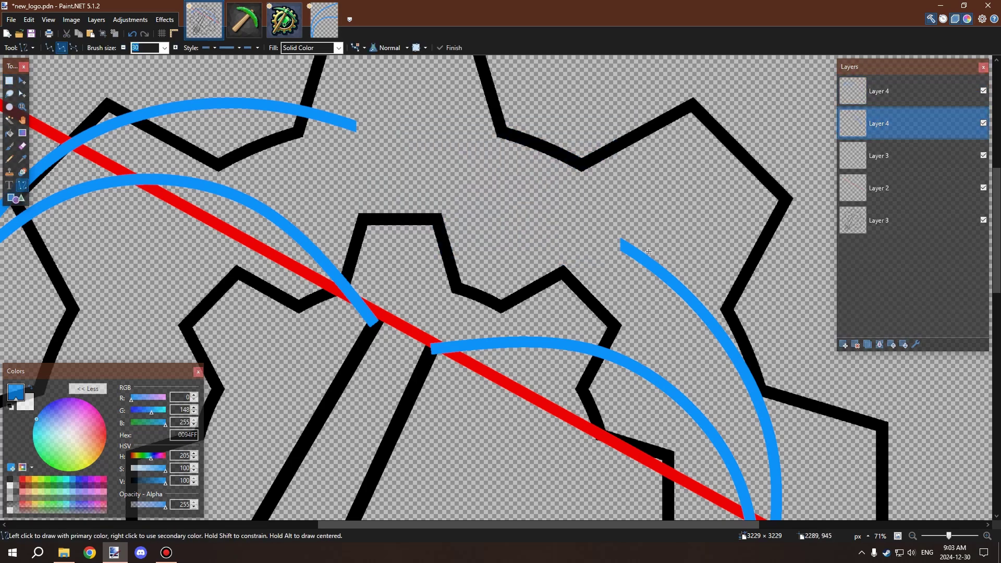
drag(620, 243, 351, 126)
drag(432, 164, 454, 115)
drag(538, 210, 560, 164)
drag(458, 118, 460, 110)
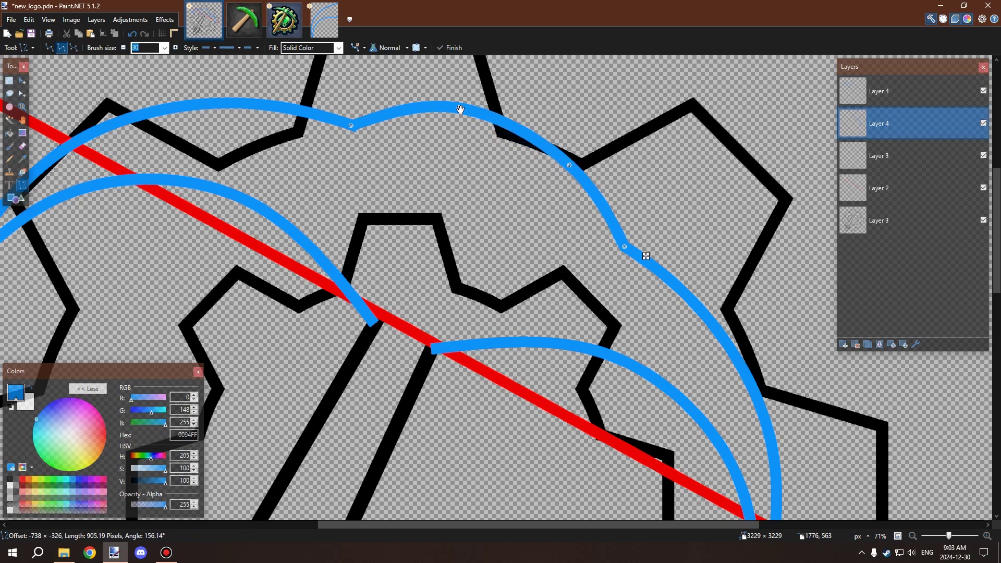
drag(569, 163, 572, 157)
key(Return)
Draw a blue pentagon outline about 335 × 319 px over the inner gear's top tooth, beneath the bridging arch
scroll(574, 157, down, 5)
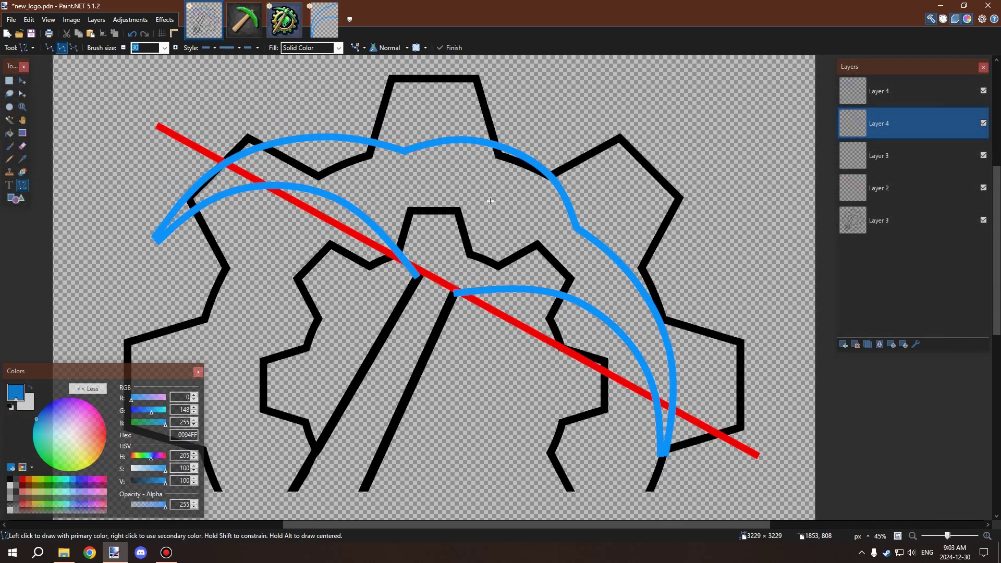
scroll(511, 184, up, 4)
scroll(511, 184, down, 5)
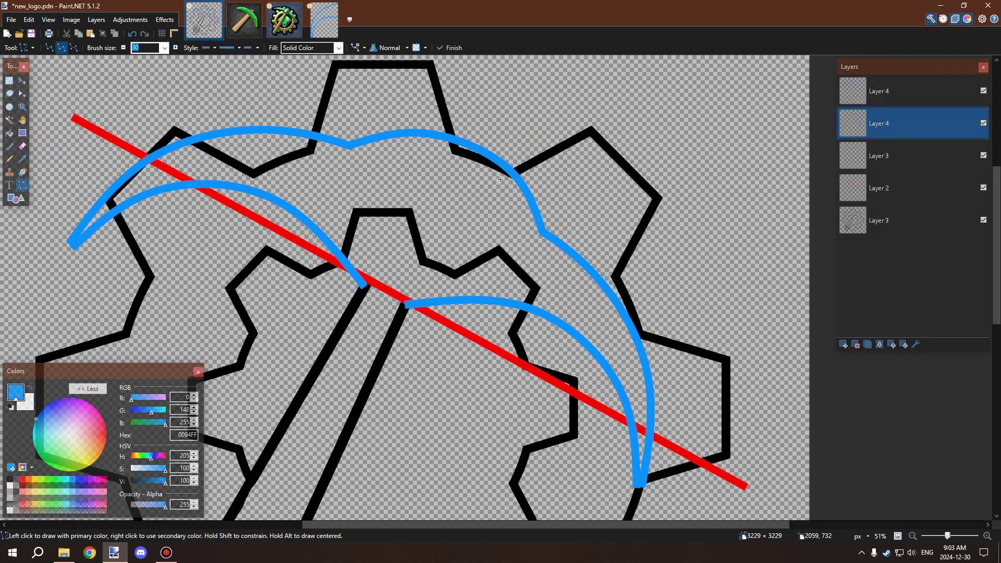
scroll(476, 195, up, 4)
scroll(476, 195, down, 1)
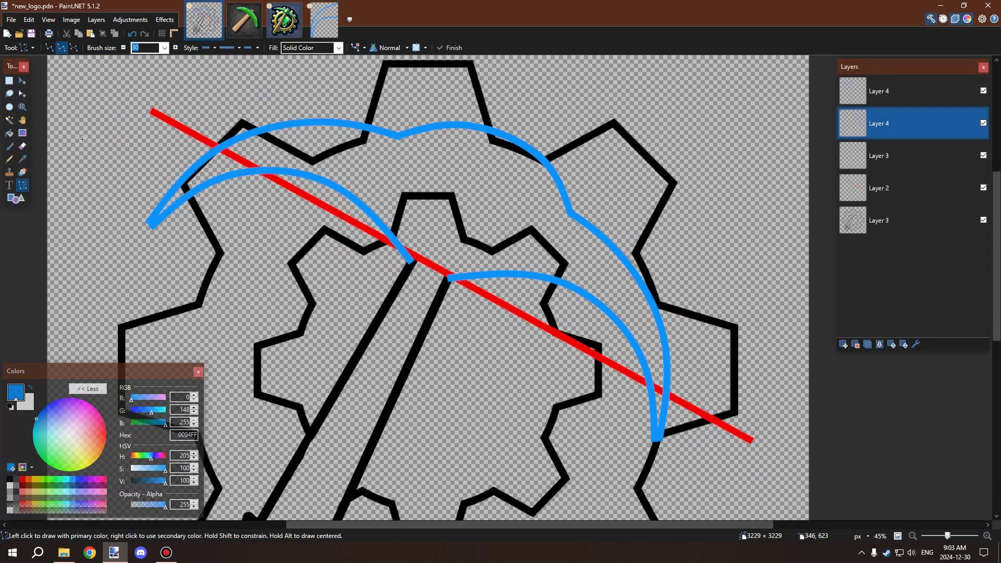
click(16, 198)
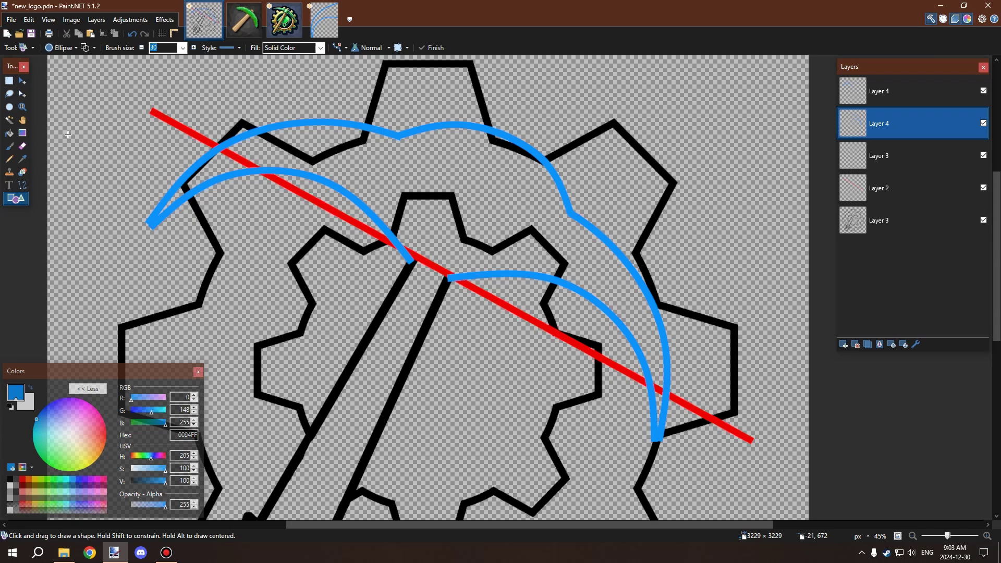
click(76, 47)
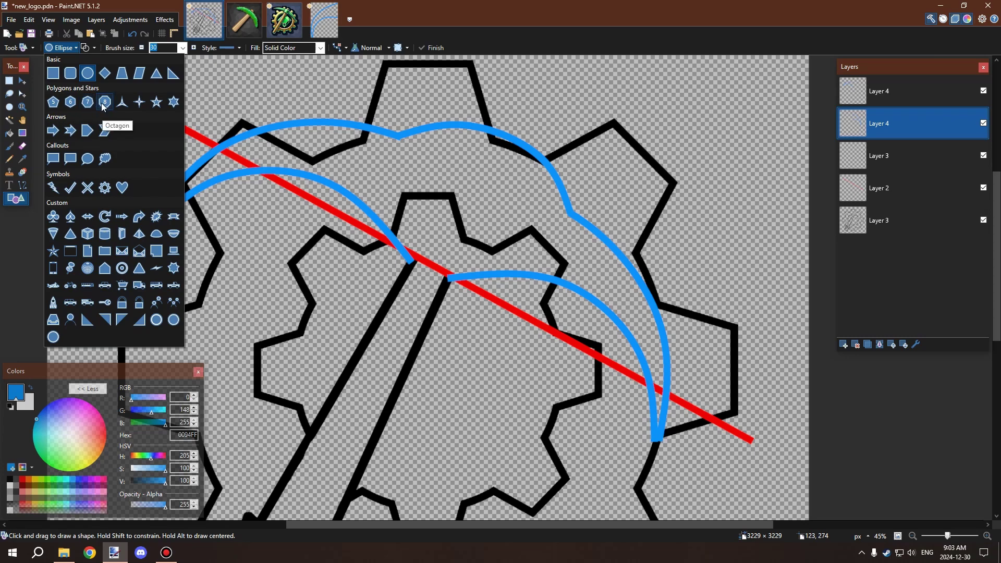
click(54, 103)
scroll(454, 183, up, 2)
drag(434, 156, 546, 255)
drag(498, 191, 466, 175)
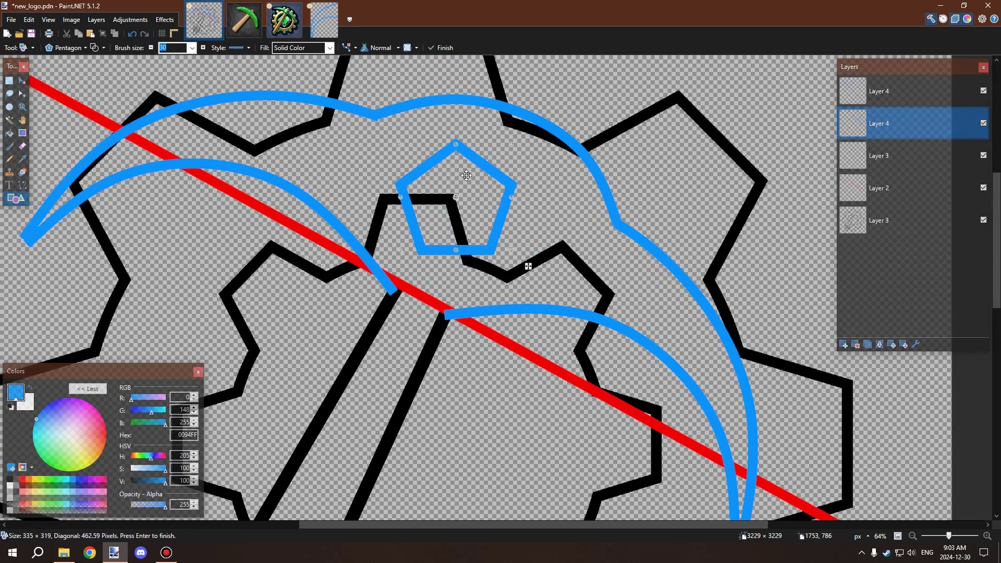
Rotate the pentagon to 29.03°, enlarge it to about 435 × 396 px beneath the arch, and finish it
drag(535, 178, 495, 153)
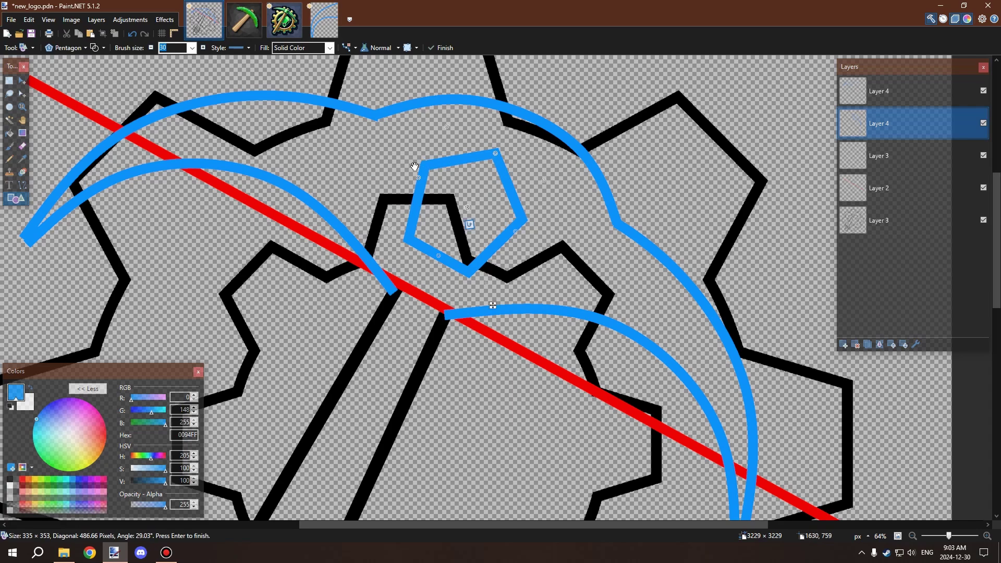
drag(418, 180, 395, 182)
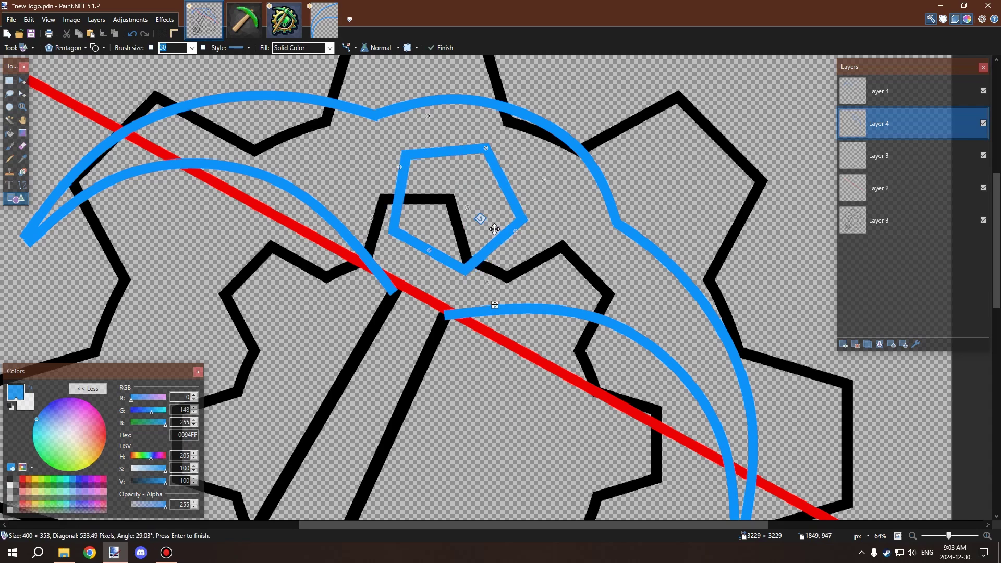
drag(523, 229, 528, 219)
drag(494, 156, 506, 146)
drag(477, 204, 477, 208)
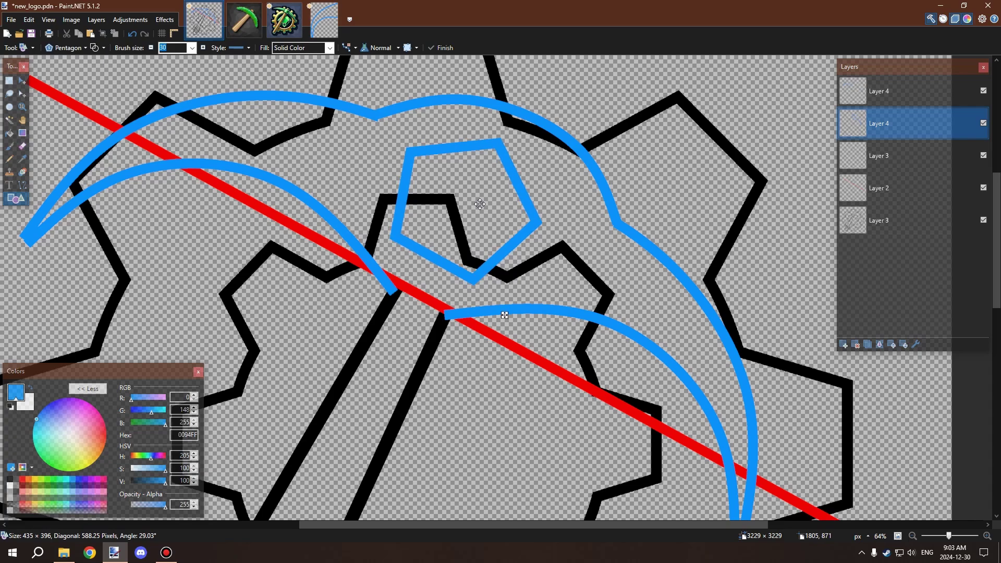
key(Return)
Examine the pentagon and the pickaxe head's curves against the handle and both gears
scroll(504, 192, down, 4)
scroll(471, 160, up, 4)
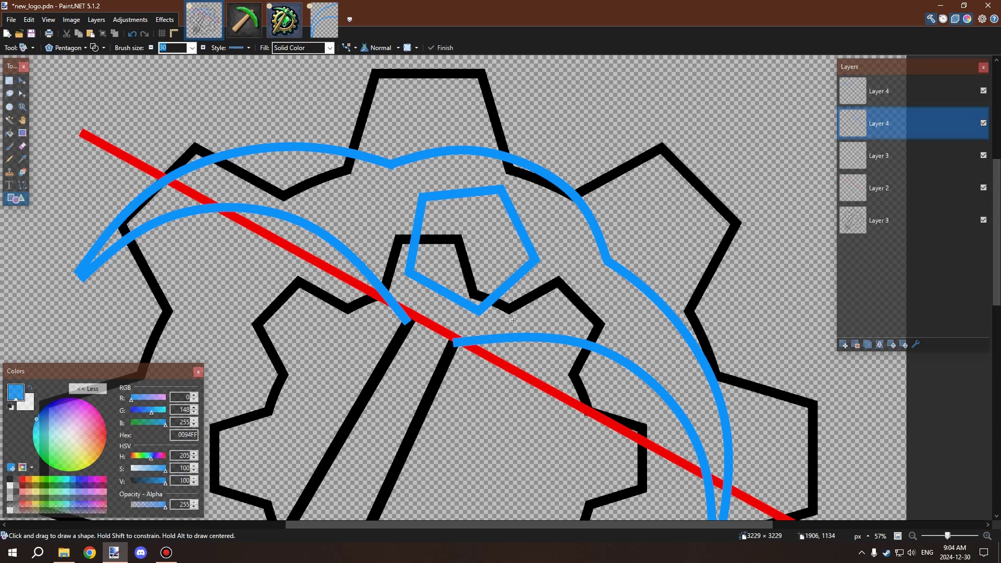
scroll(447, 302, down, 5)
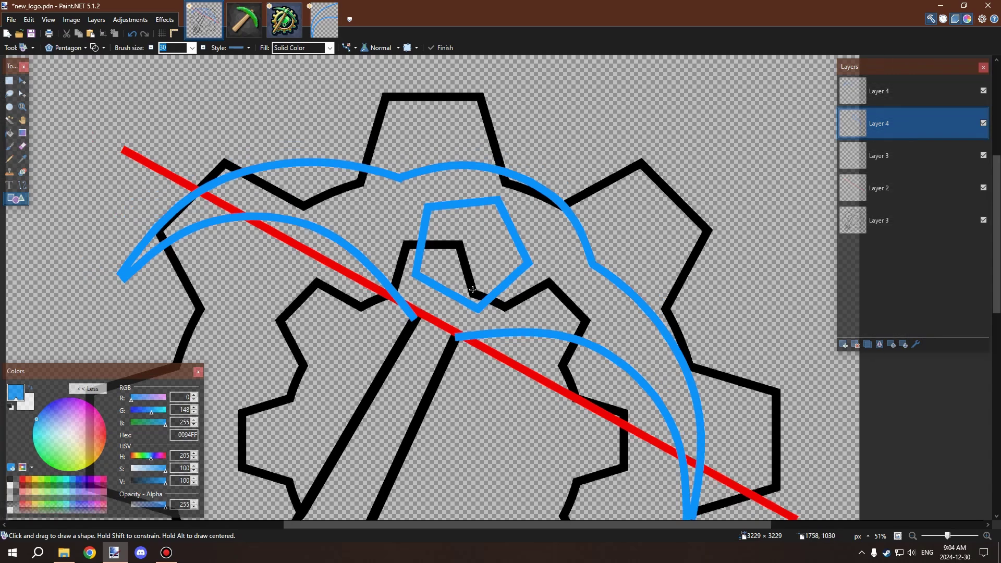
scroll(440, 369, up, 3)
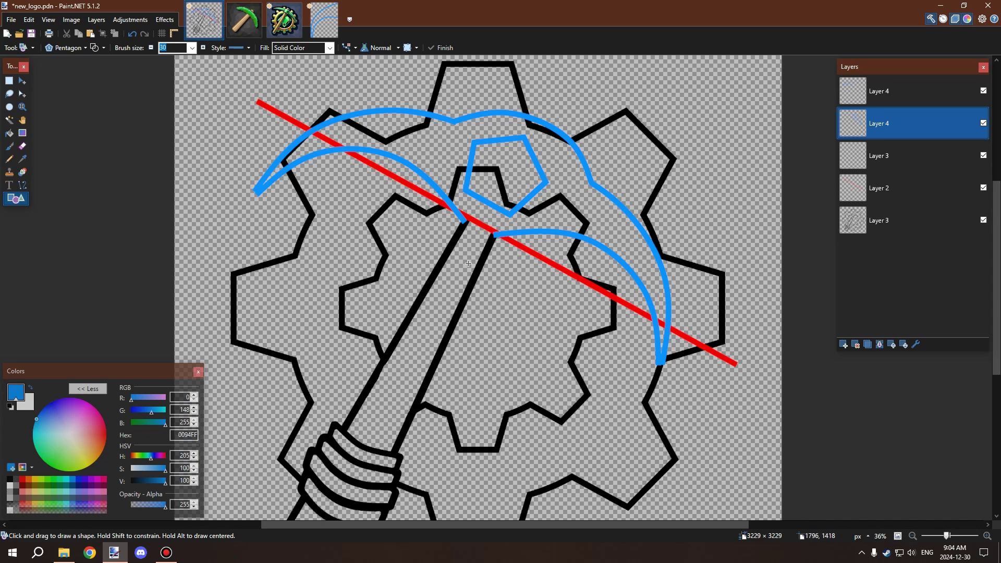
scroll(381, 403, down, 2)
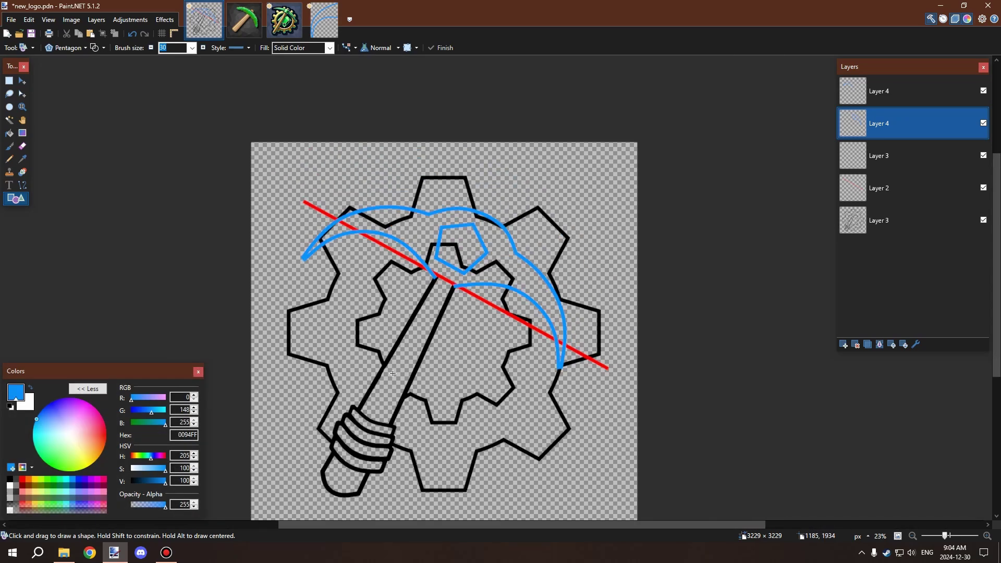
scroll(392, 374, up, 3)
scroll(471, 168, down, 1)
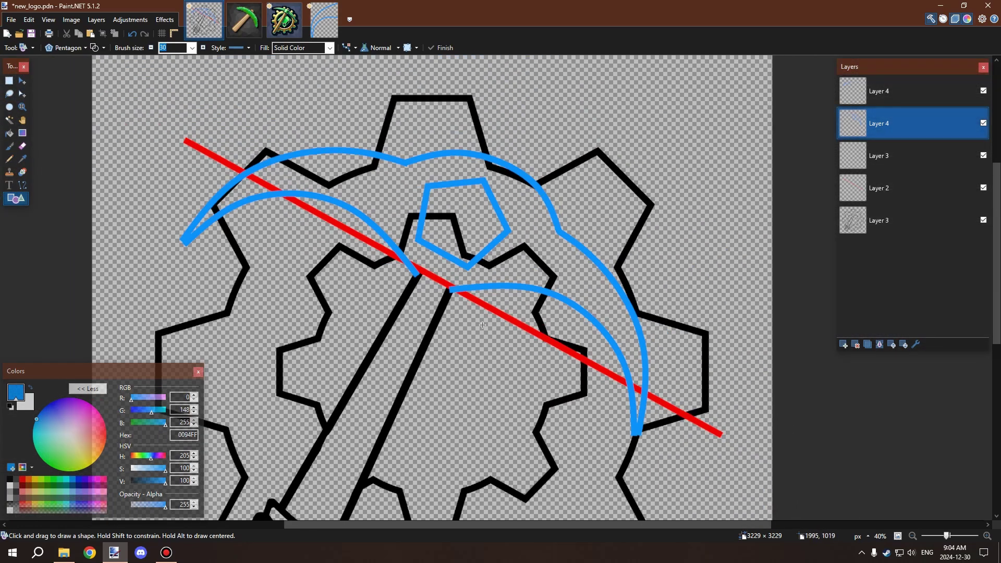
scroll(482, 325, down, 2)
Check which blue curves the two Layer 4 layers hold, comparing them with the untitled source image
click(896, 97)
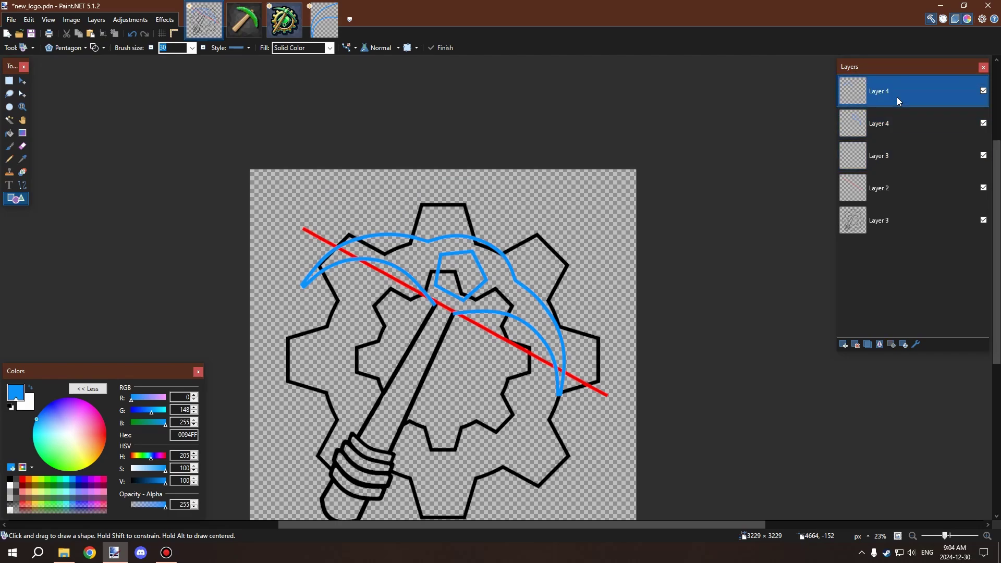
key(ctrl+a)
key(m)
scroll(459, 305, up, 3)
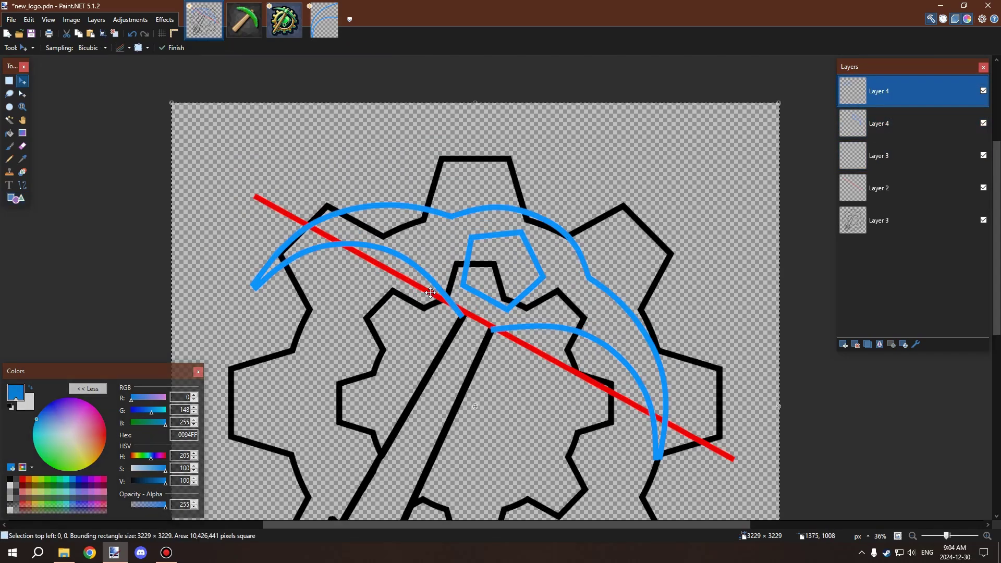
click(324, 20)
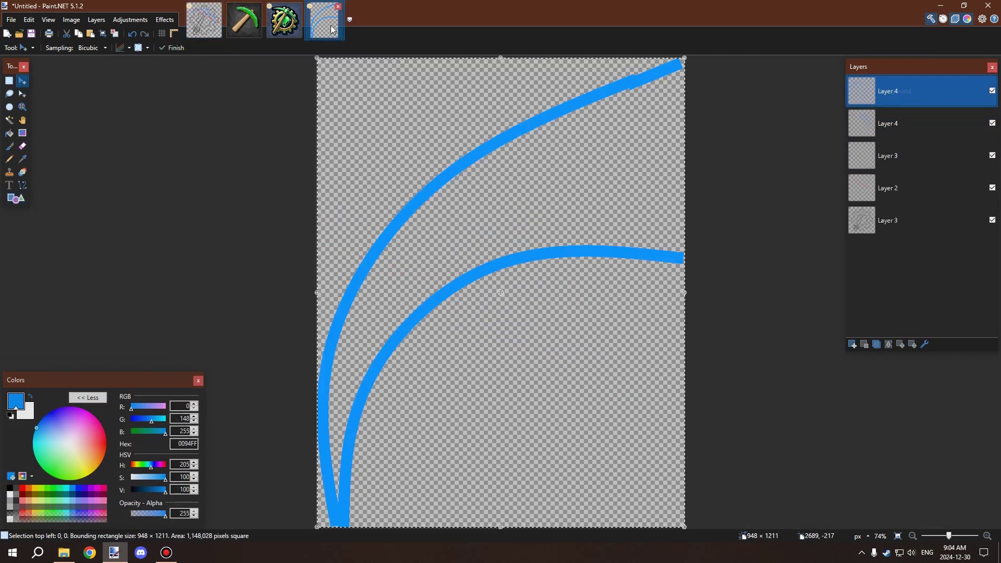
click(211, 20)
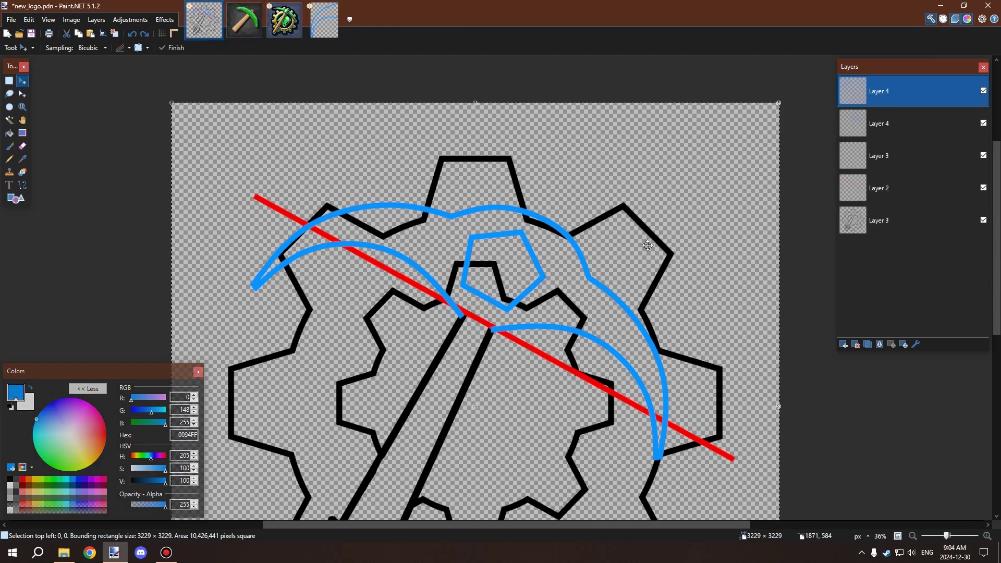
ctrl+click(846, 190)
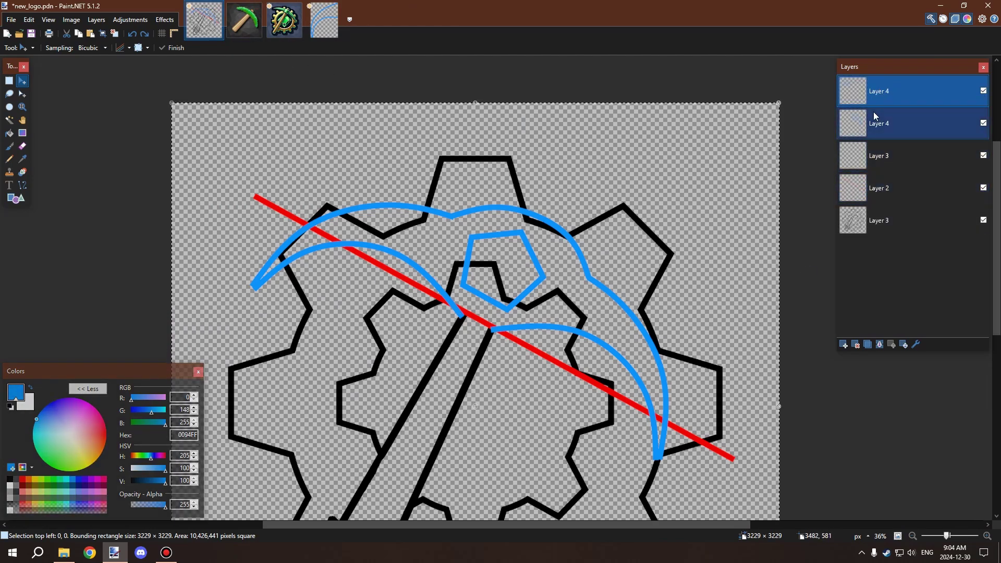
click(903, 118)
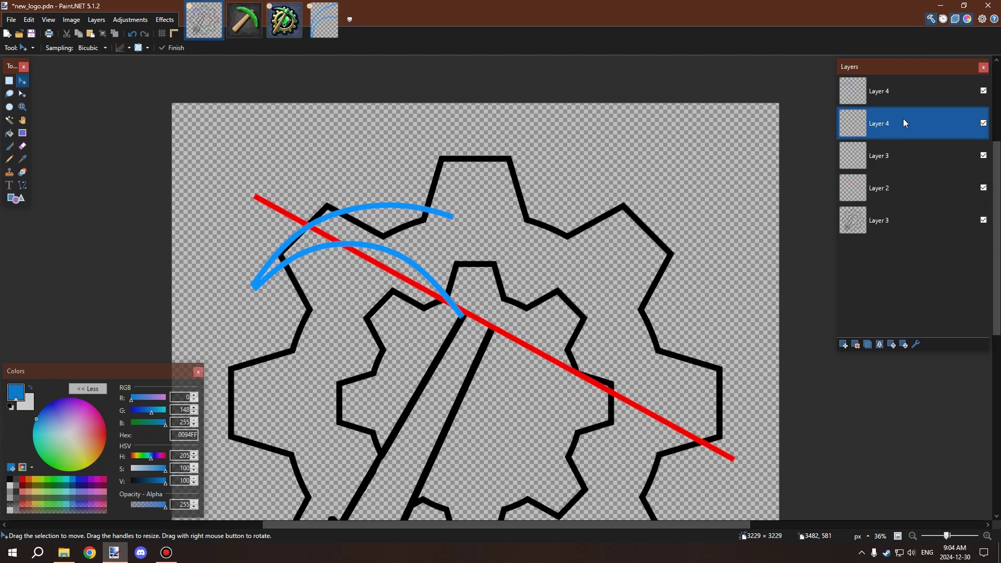
Undo the top Layer 4's changes back to the pasted, unrotated curve pair
click(932, 84)
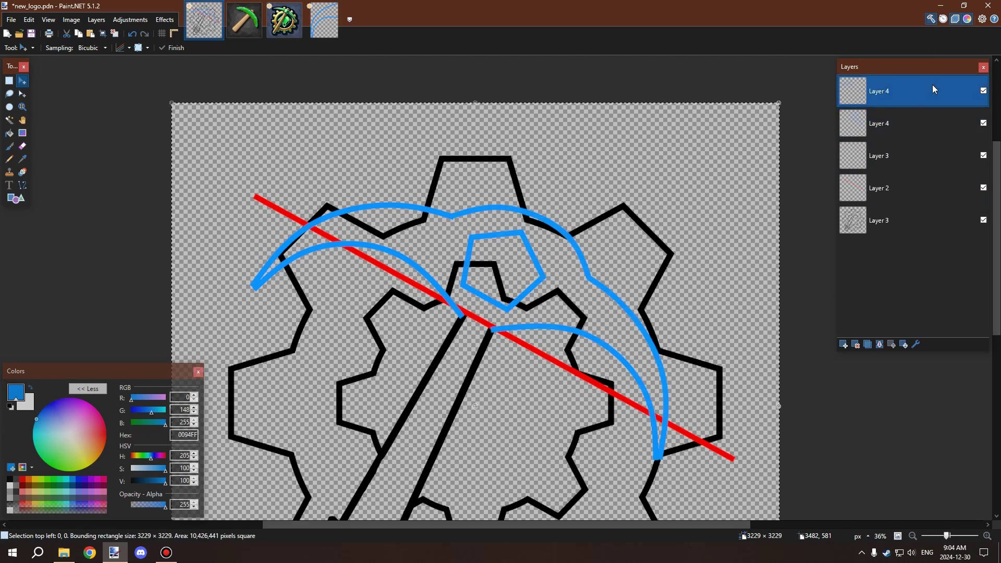
key(ctrl+z)
key(ctrl+z)
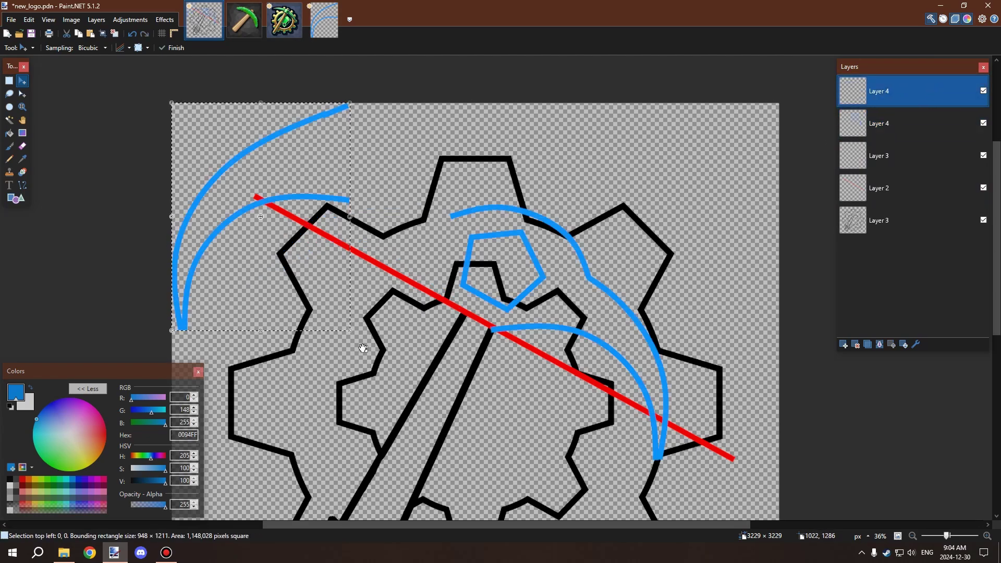
Rotate the pasted curve pair clockwise by roughly 57° and move it so the inner curve meets the handle's upper left corner
drag(364, 348, 175, 375)
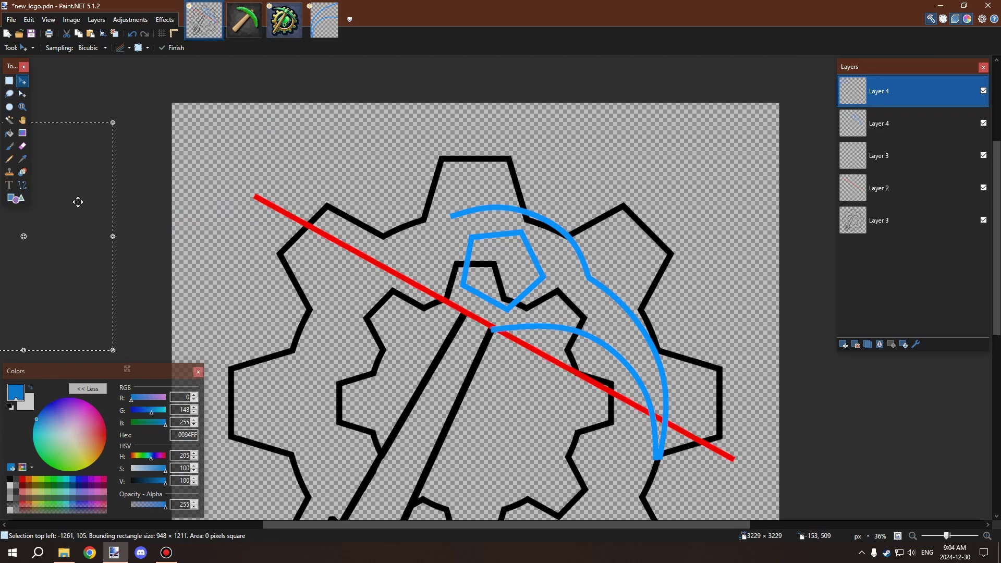
drag(199, 241, 475, 263)
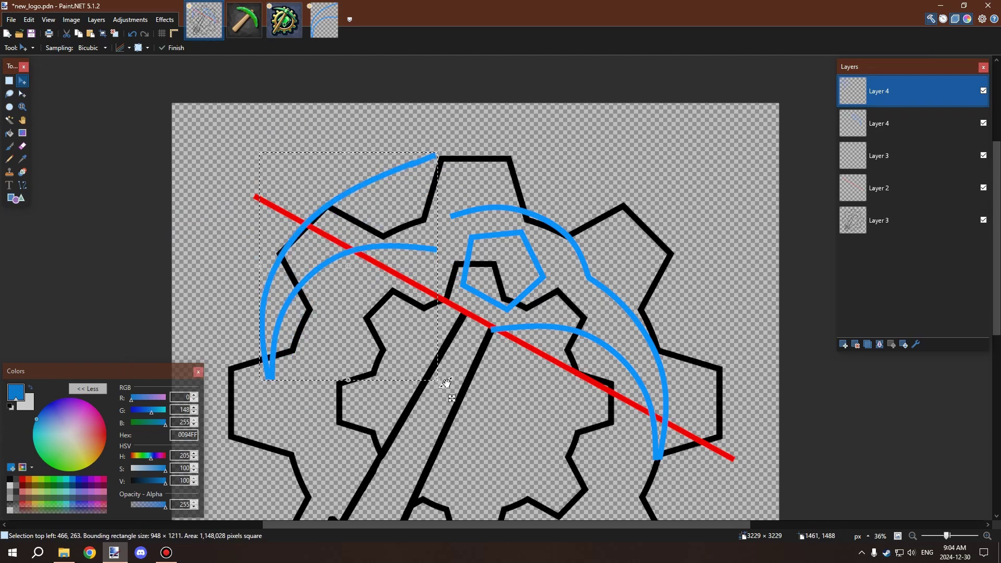
drag(446, 383, 316, 367)
drag(371, 249, 424, 234)
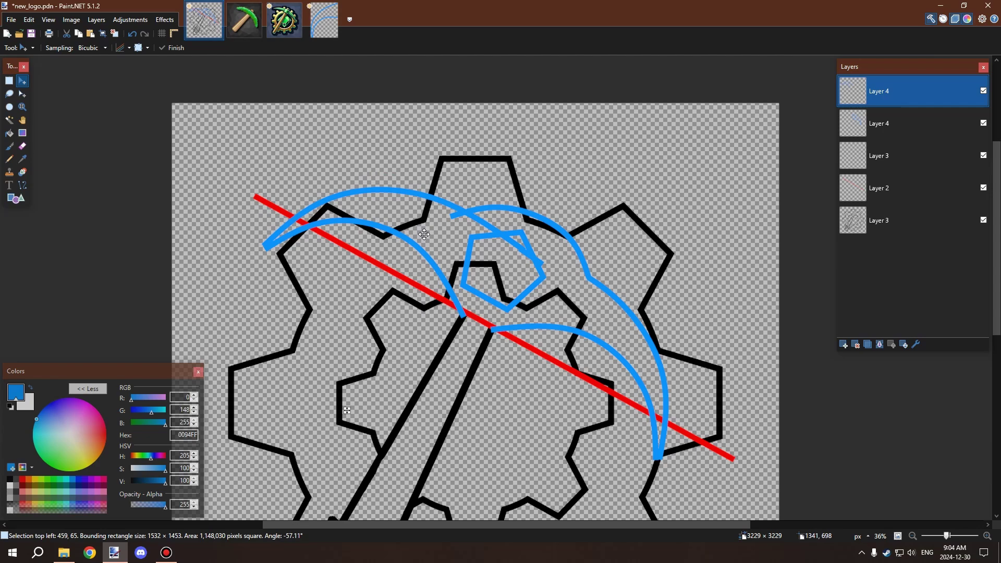
drag(424, 234, 424, 234)
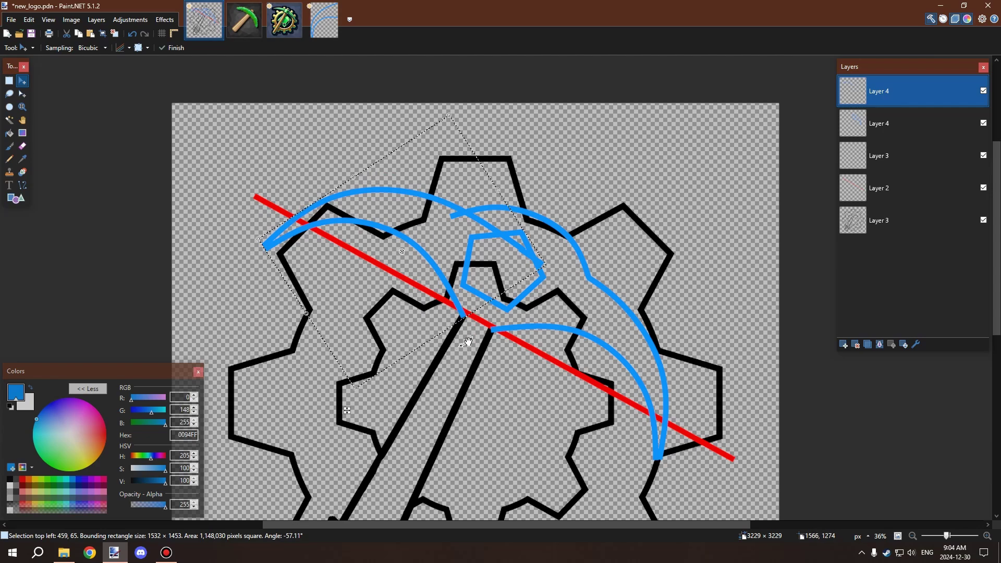
drag(467, 341, 472, 335)
drag(430, 244, 448, 250)
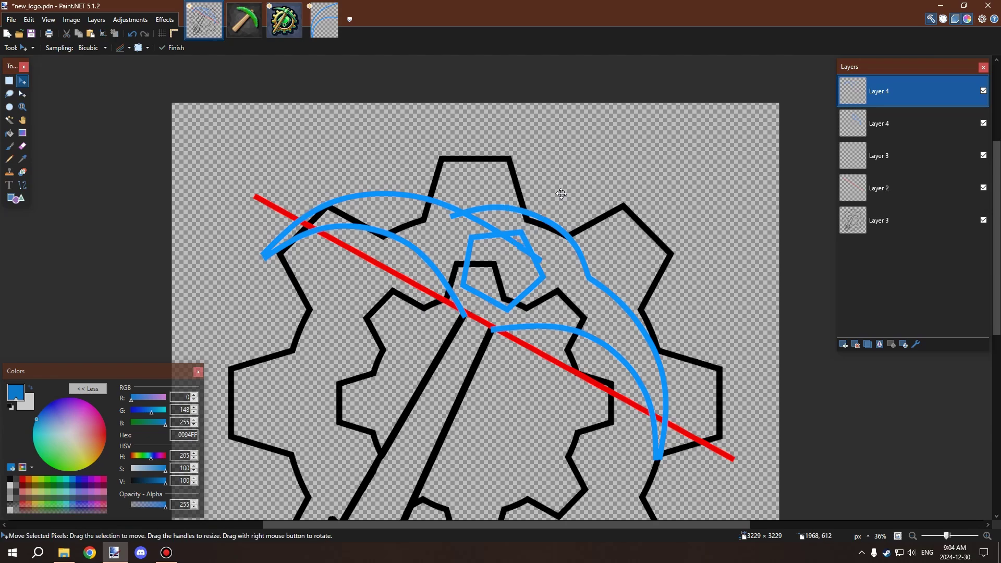
Try to clear a small rectangle of the top Layer 4 where the outer curve crosses the bridging arch
scroll(605, 195, up, 3)
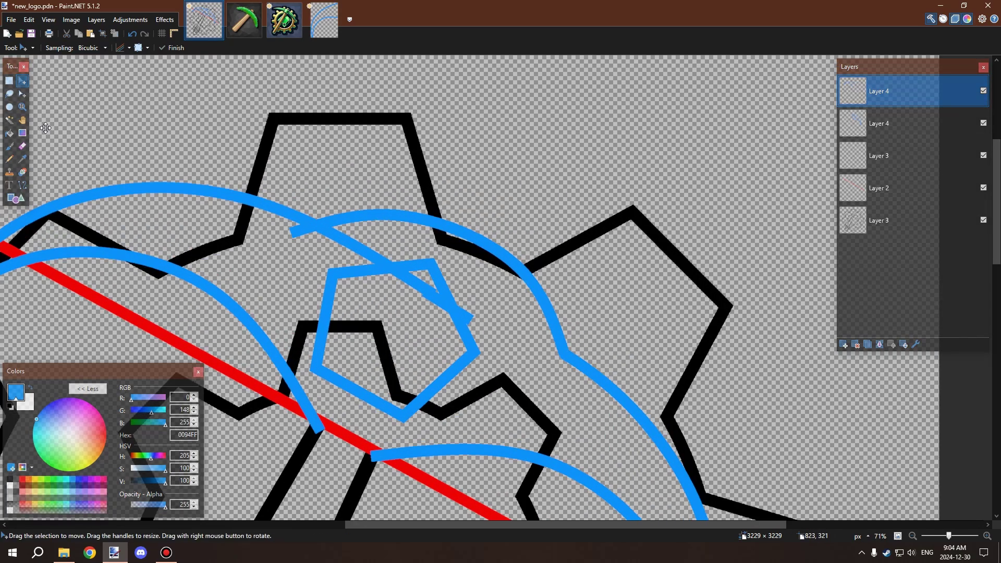
click(9, 81)
drag(286, 205, 357, 259)
click(370, 265)
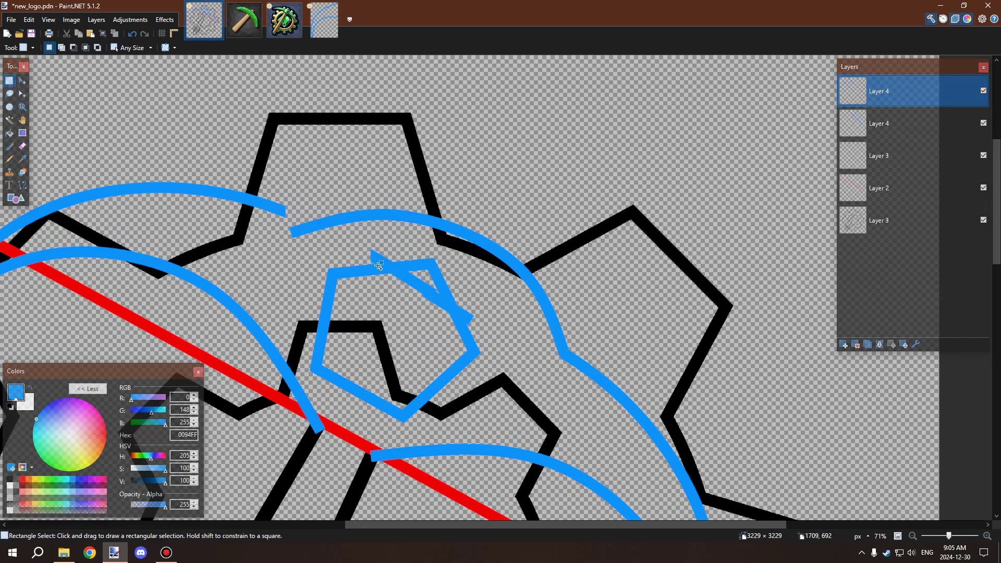
drag(286, 205, 372, 265)
click(308, 227)
Try deleting the outer curve's overlapping end on the top Layer 4, starting at the arch's left end, and undo it
scroll(308, 227, up, 1)
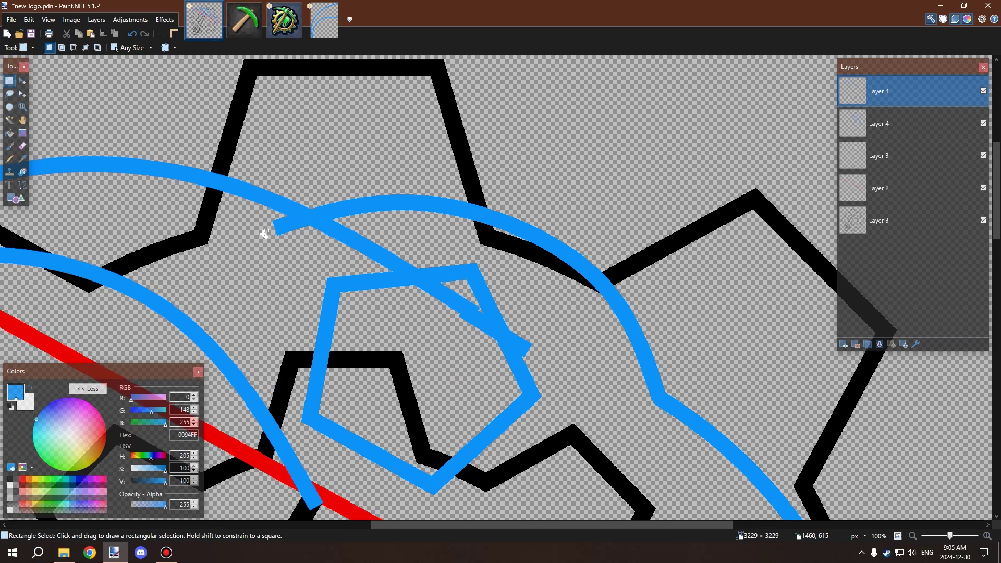
drag(265, 234, 598, 235)
mouse_move(279, 164)
mouse_down()
mouse_move(659, 440)
mouse_move(661, 407)
mouse_up()
click(661, 407)
key(ctrl+z)
key(Delete)
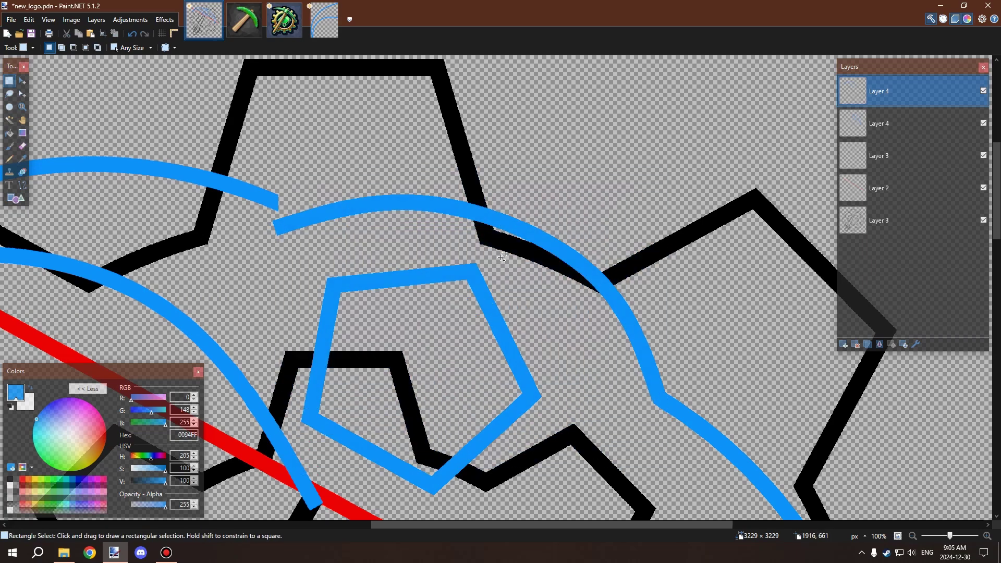
scroll(501, 256, down, 2)
key(ctrl+z)
Delete the outer curve's overlapping end from the top Layer 4, from its crossing with the arch through the pentagon
scroll(502, 257, up, 1)
drag(330, 251, 455, 204)
click(457, 204)
drag(329, 195, 414, 252)
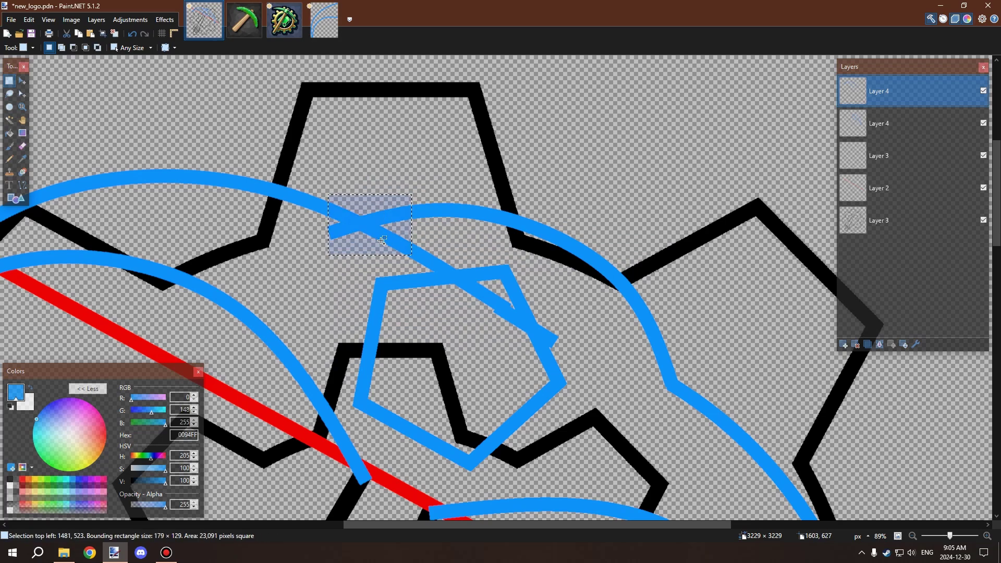
click(383, 240)
drag(359, 221, 569, 350)
key(Delete)
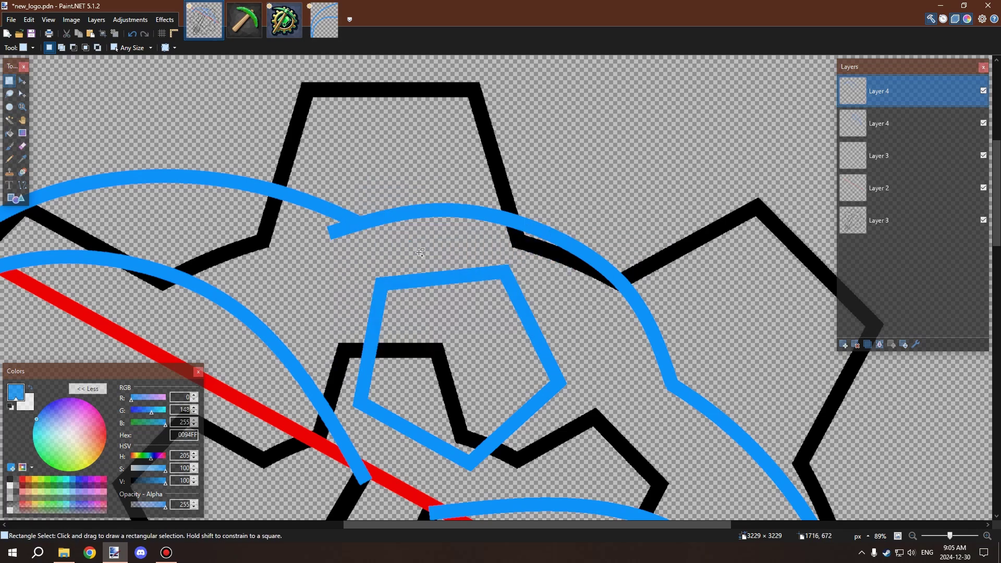
Try clearing a 602 × 301 px area around the bridging arch on the lower Layer 4, and undo the deletion
scroll(421, 252, down, 2)
click(912, 123)
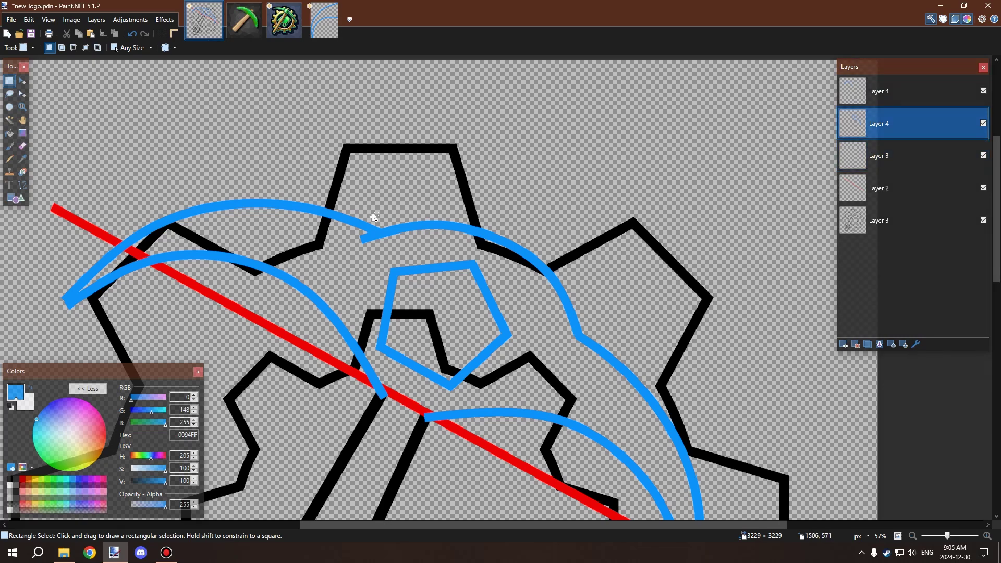
drag(375, 217, 553, 287)
key(Delete)
key(ctrl+z)
scroll(421, 252, up, 2)
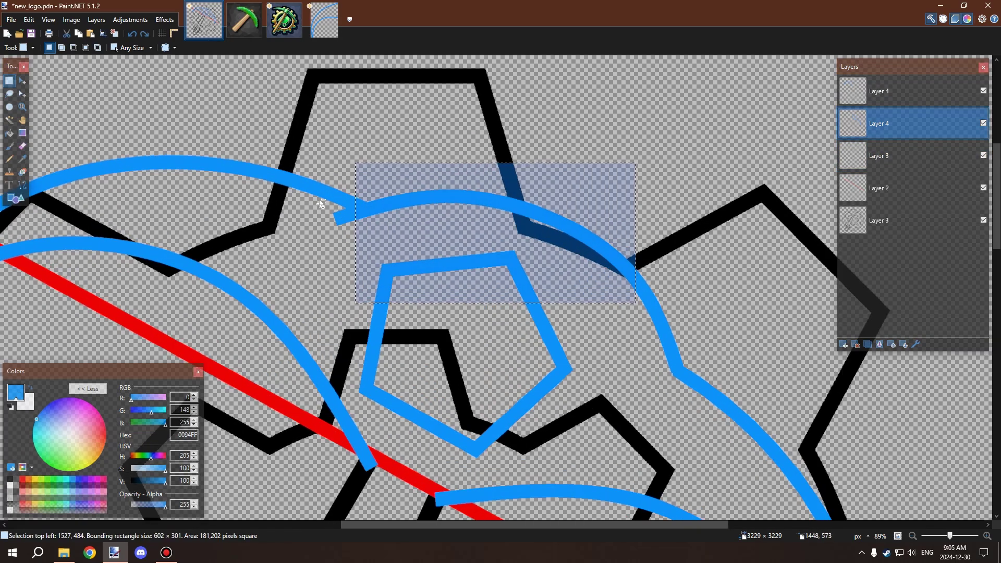
Clear the bridging arch's left end and crest on the lower Layer 4
scroll(333, 215, up, 3)
drag(417, 231, 451, 215)
click(341, 211)
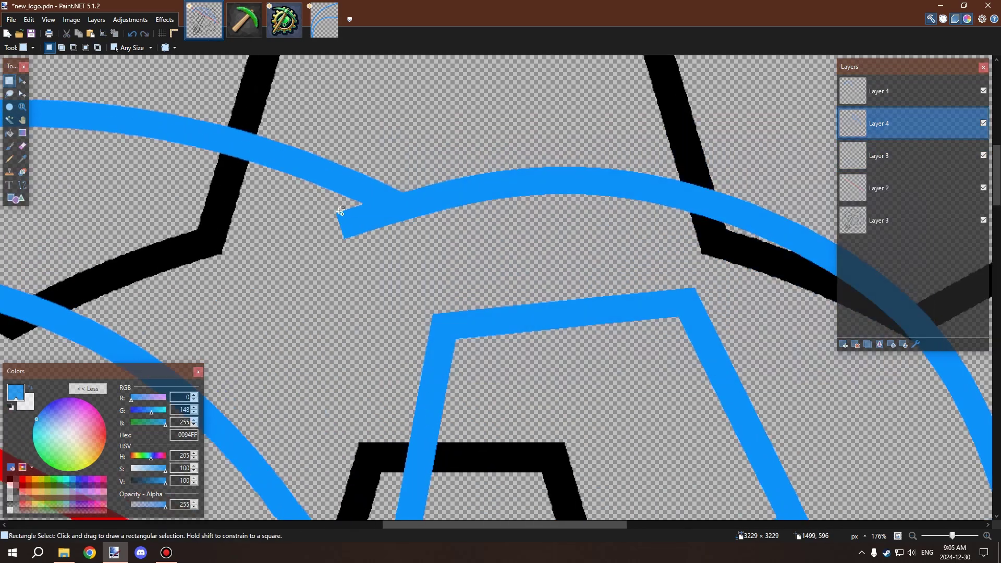
drag(309, 155, 602, 269)
click(602, 269)
scroll(573, 178, down, 2)
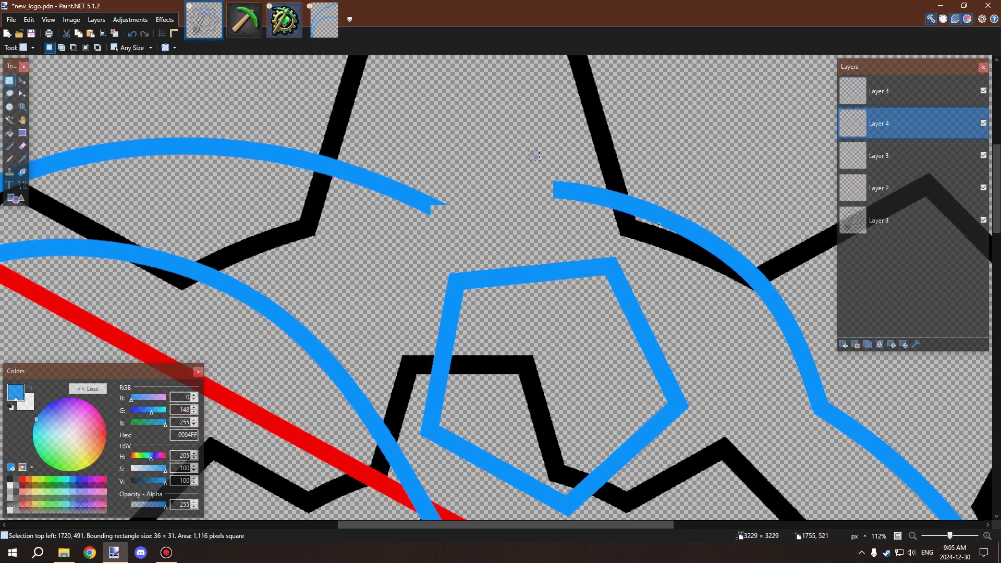
Delete the rest of the bridging arch on the lower Layer 4, down to its corner with the right-hand outer curve
drag(529, 151, 761, 255)
click(760, 255)
scroll(756, 260, down, 2)
scroll(755, 260, up, 1)
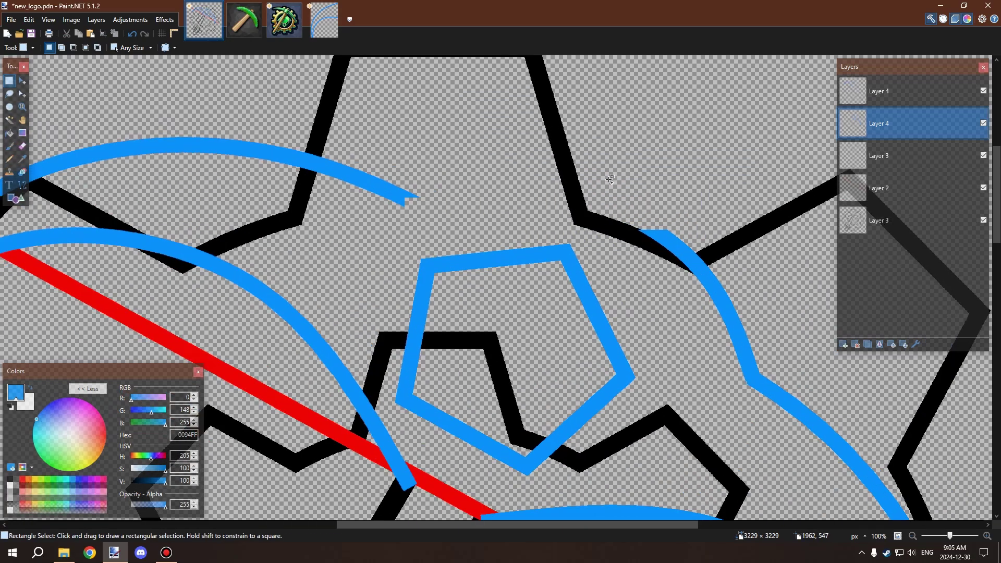
drag(610, 181, 752, 292)
click(752, 292)
mouse_move(700, 270)
mouse_down()
mouse_move(781, 371)
mouse_move(774, 395)
mouse_up()
click(774, 395)
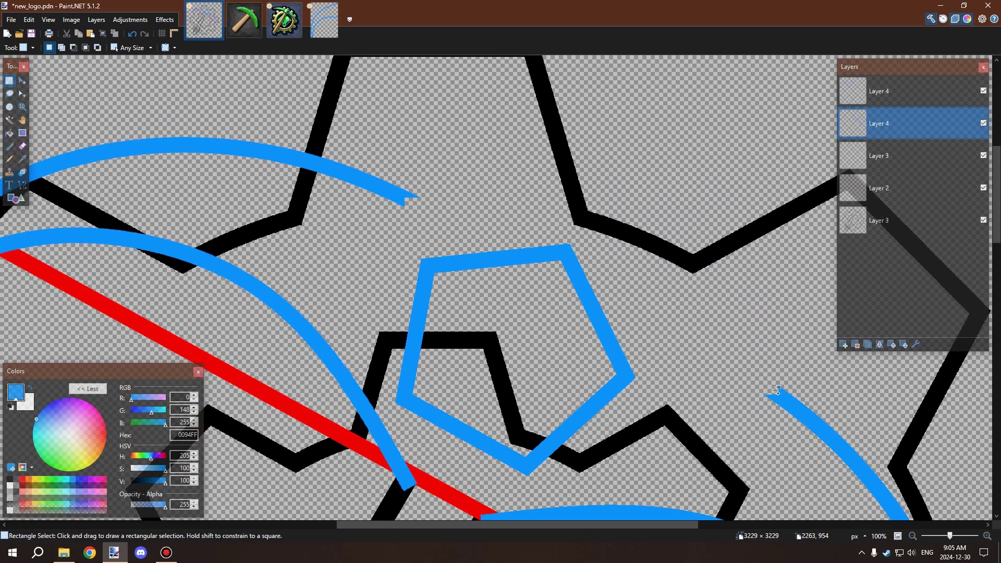
Trim the left outer curve's ragged end on the top Layer 4 by deleting a 261 × 154 px area around it
scroll(578, 186, down, 3)
scroll(577, 186, up, 3)
drag(358, 128, 424, 170)
click(424, 170)
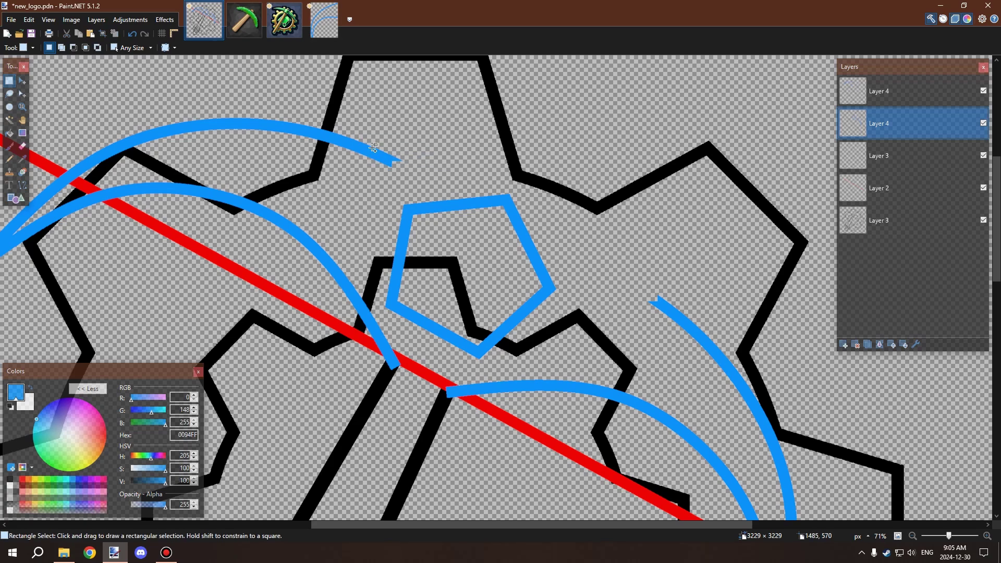
drag(385, 139, 405, 161)
click(886, 91)
drag(437, 127, 337, 186)
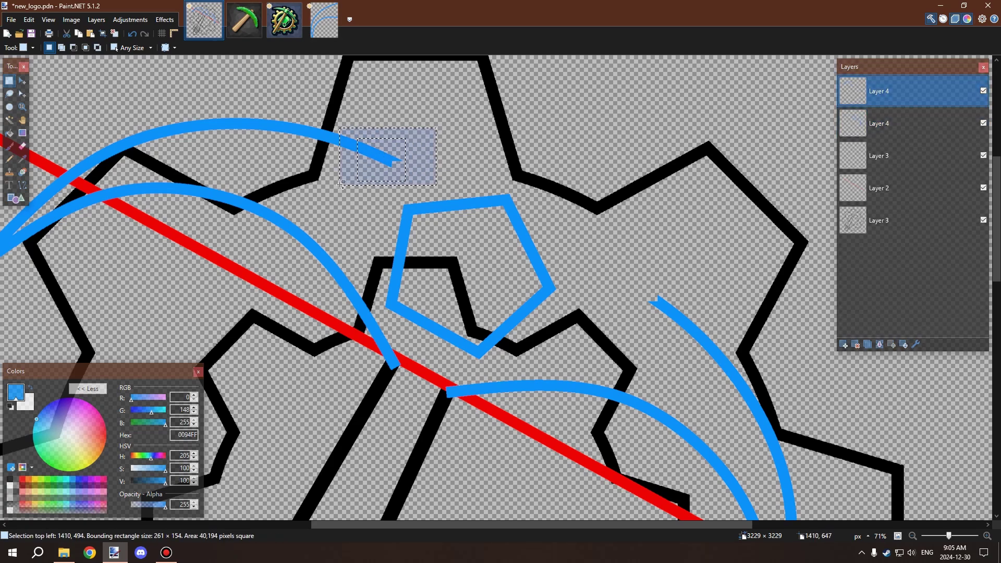
key(Delete)
click(358, 173)
scroll(358, 173, down, 3)
scroll(359, 172, up, 2)
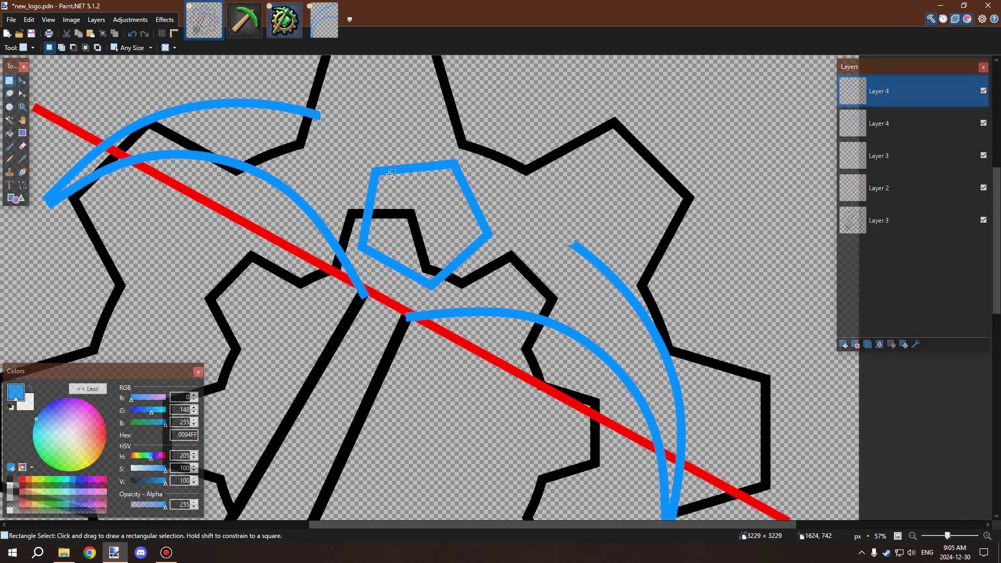
Trim the leftover tip of the right outer curve on the lower Layer 4
drag(586, 215, 547, 258)
click(573, 210)
click(886, 166)
drag(575, 211, 546, 248)
click(545, 251)
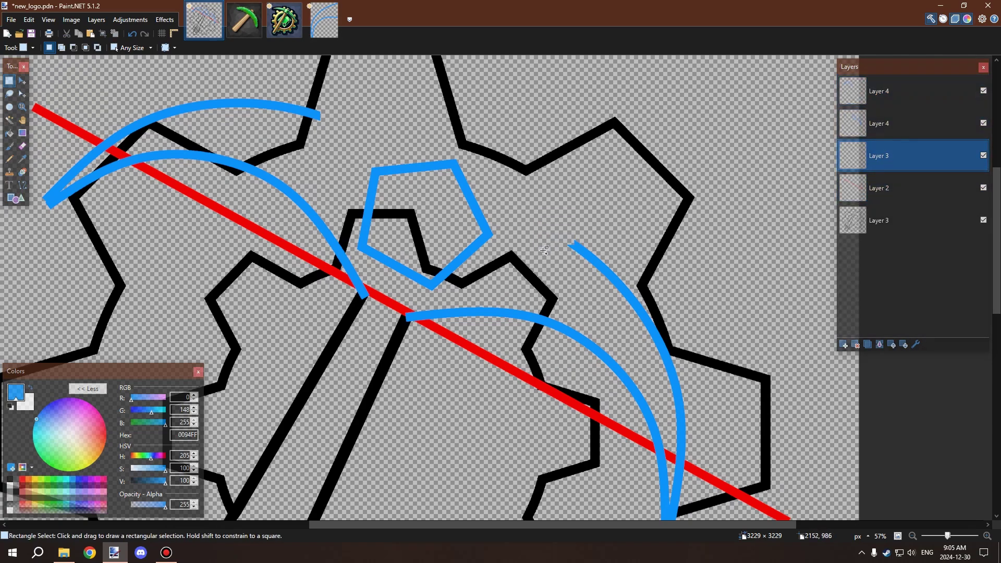
click(880, 121)
drag(576, 218, 551, 244)
key(Delete)
click(565, 249)
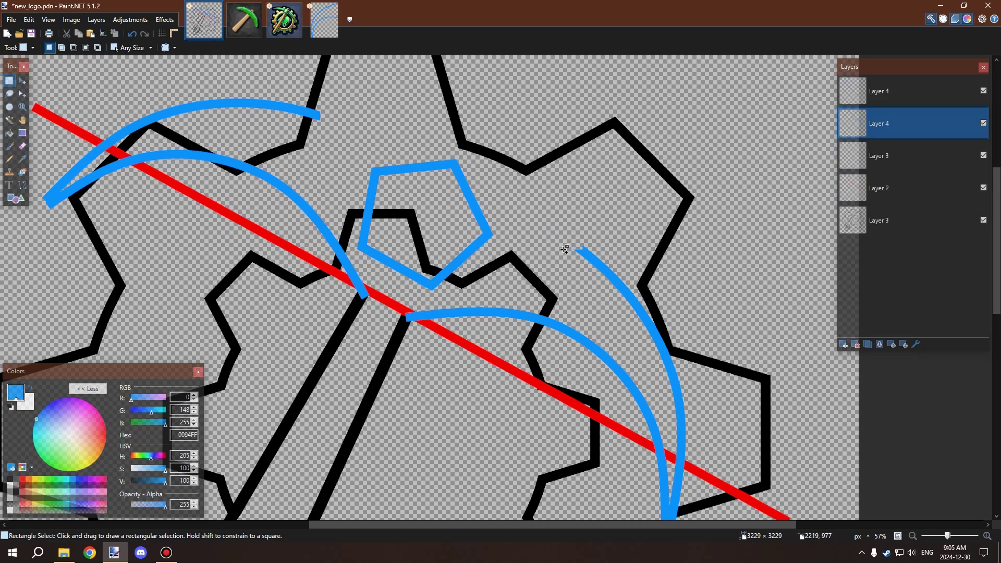
scroll(638, 187, up, 2)
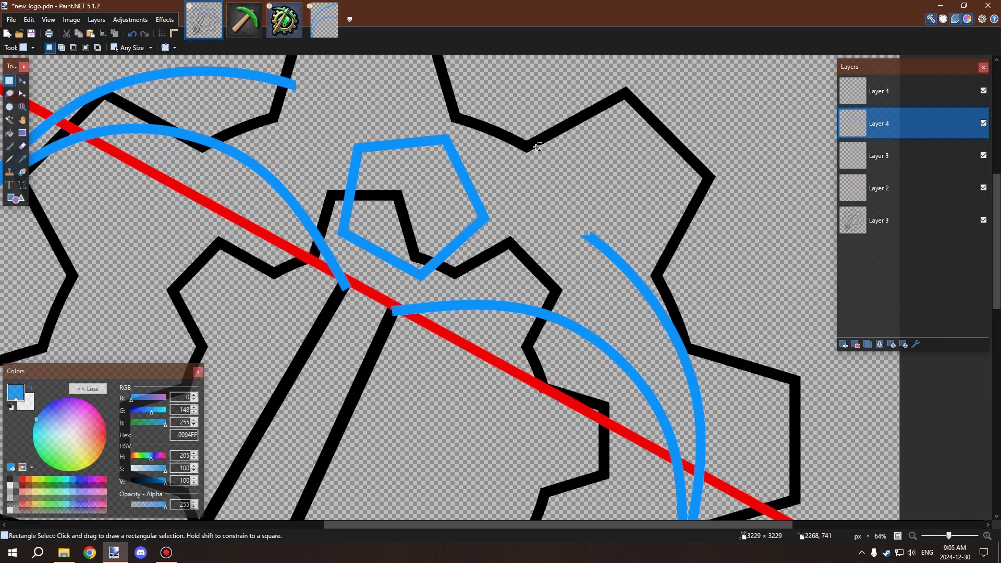
Try a bent arch about 580 px long starting at the left outer curve's trimmed end, and undo the latest changes
click(22, 184)
scroll(348, 86, up, 1)
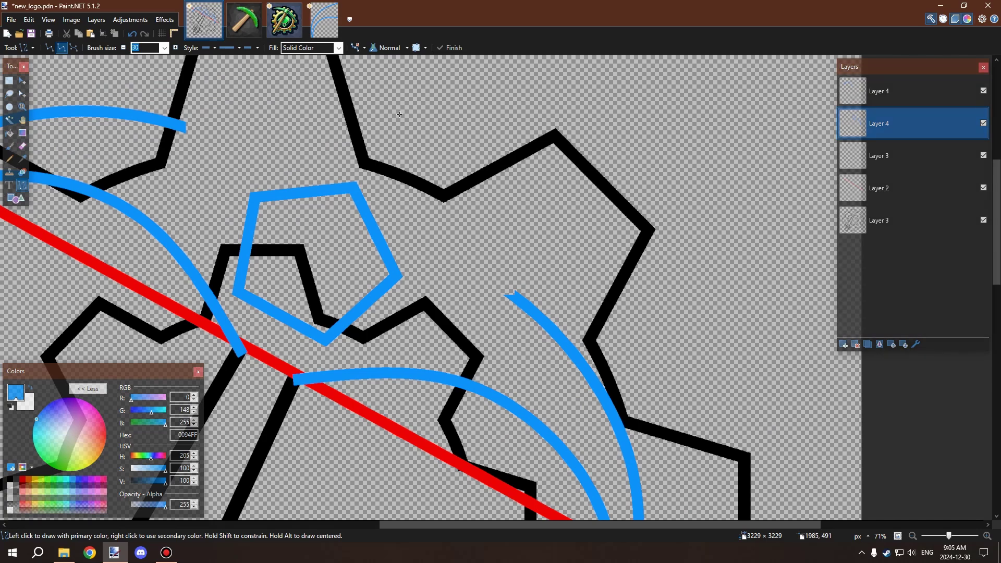
drag(391, 116, 183, 130)
drag(253, 124, 248, 105)
drag(322, 120, 325, 101)
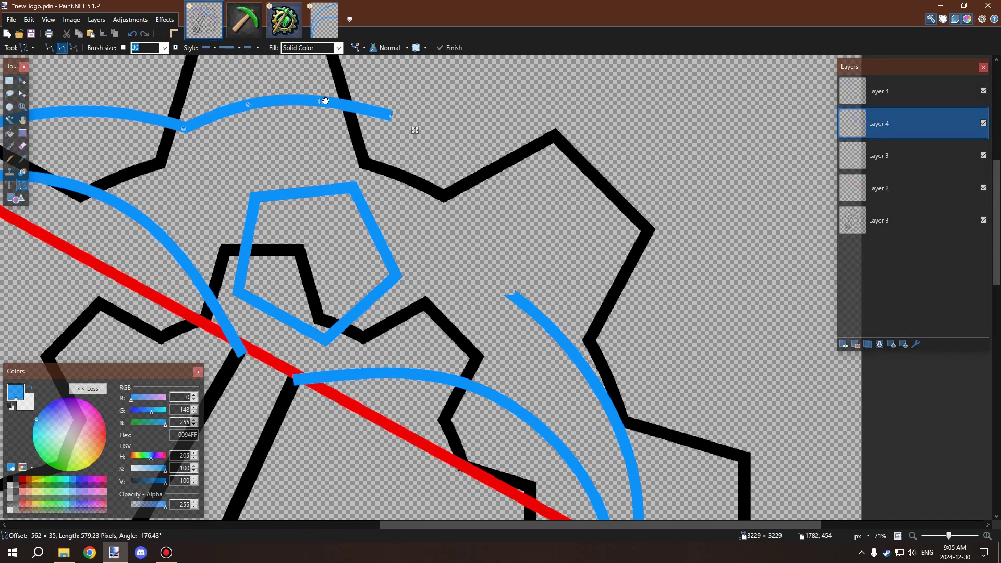
drag(392, 116, 386, 118)
key(Return)
key(ctrl+z)
key(ctrl+z)
key(ctrl+z)
key(ctrl+z)
key(ctrl+z)
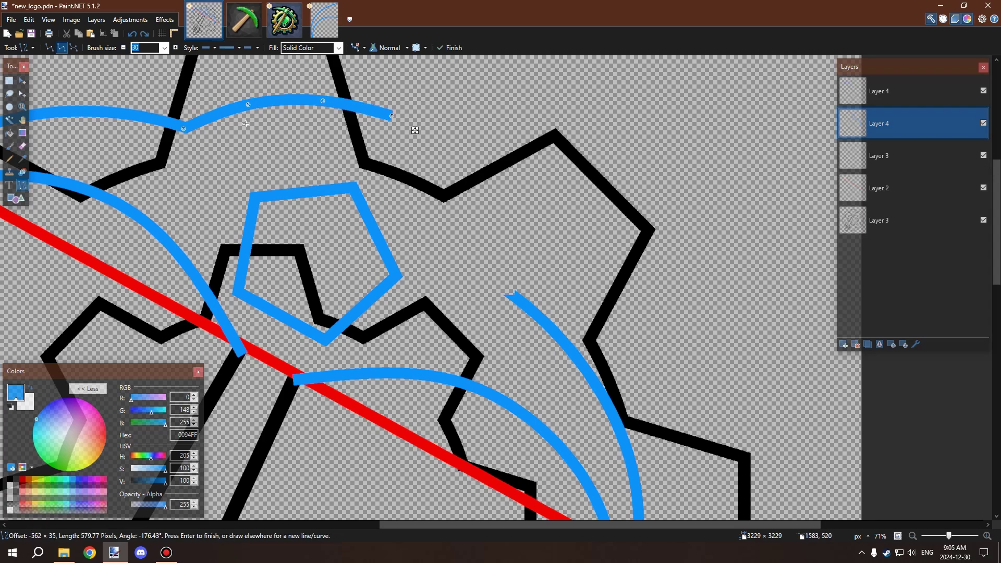
Extend both outer curves towards the centre and bridge them above the pentagon with a bulging arch about 689 px long
drag(183, 128, 255, 154)
mouse_move(516, 297)
mouse_down()
mouse_move(469, 273)
mouse_move(439, 243)
mouse_move(404, 161)
mouse_move(253, 155)
mouse_up()
drag(317, 186, 332, 131)
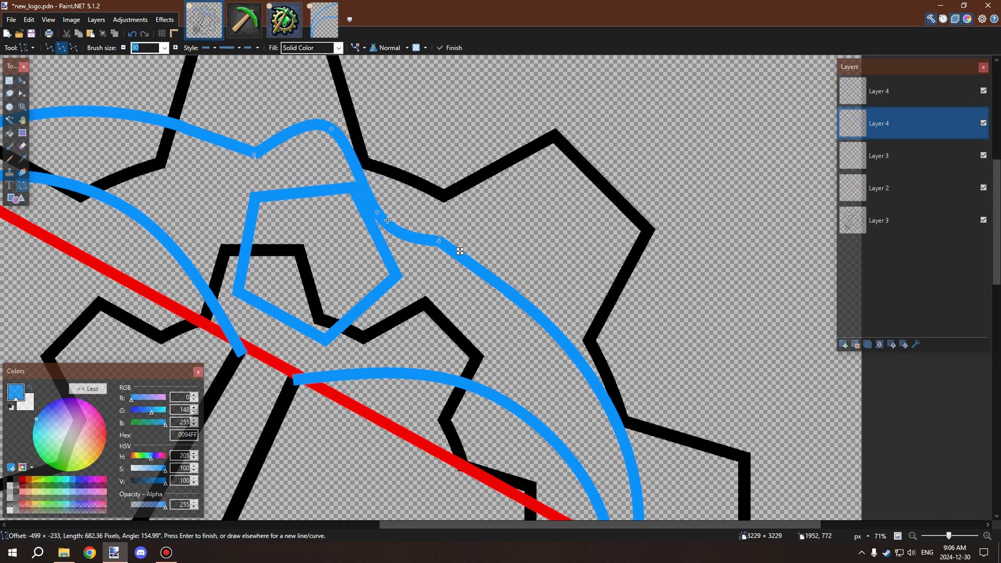
drag(377, 213, 413, 165)
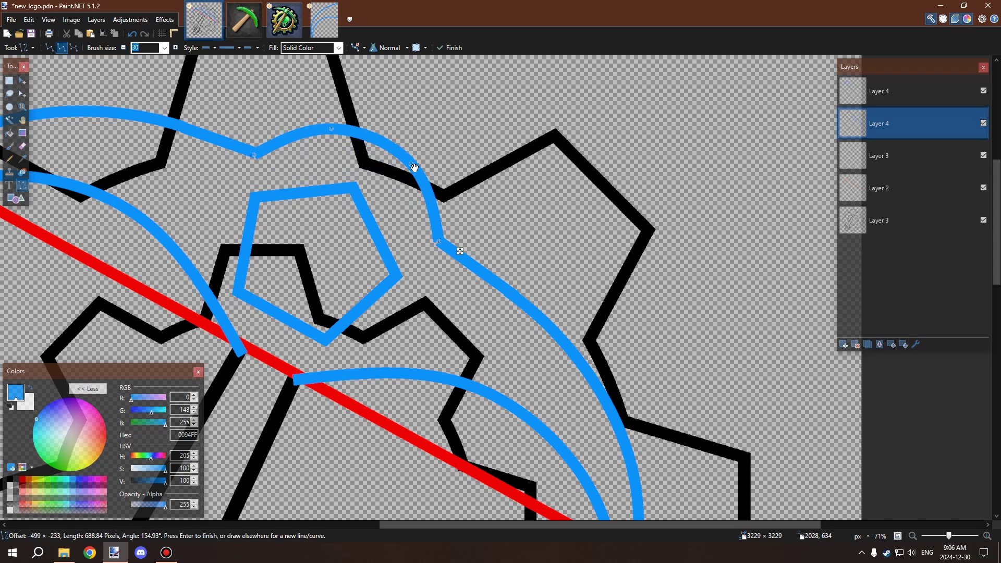
key(Return)
Move the blue pentagon slightly up and to the right under the new arch, and deselect it
scroll(446, 210, down, 4)
scroll(445, 211, up, 2)
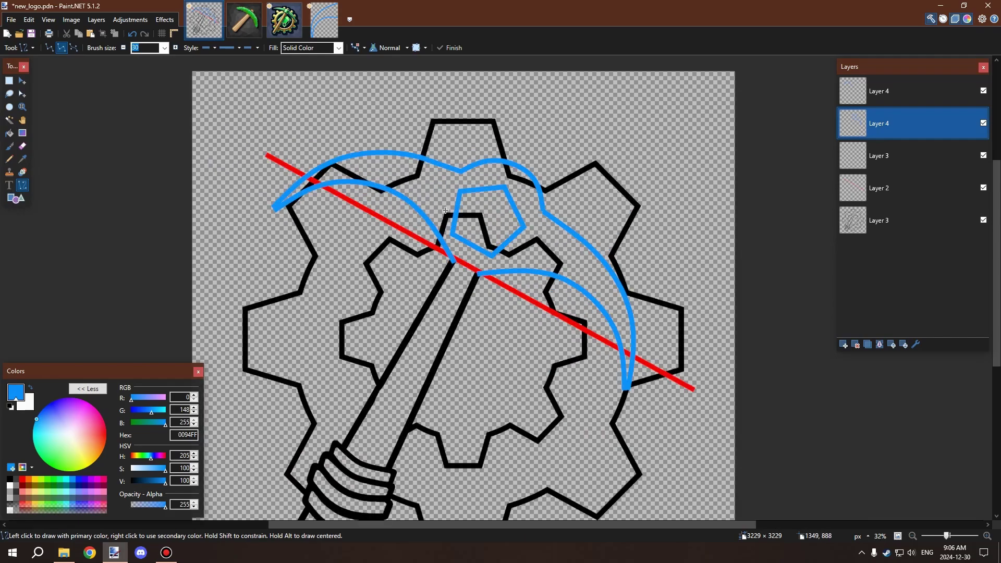
scroll(446, 211, down, 2)
scroll(446, 240, up, 3)
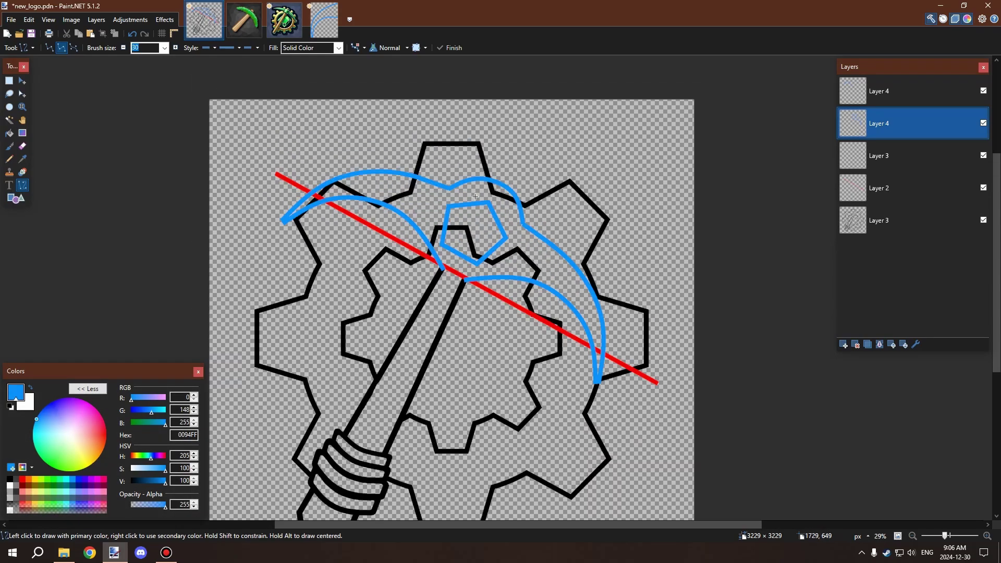
scroll(525, 230, down, 3)
scroll(525, 230, up, 5)
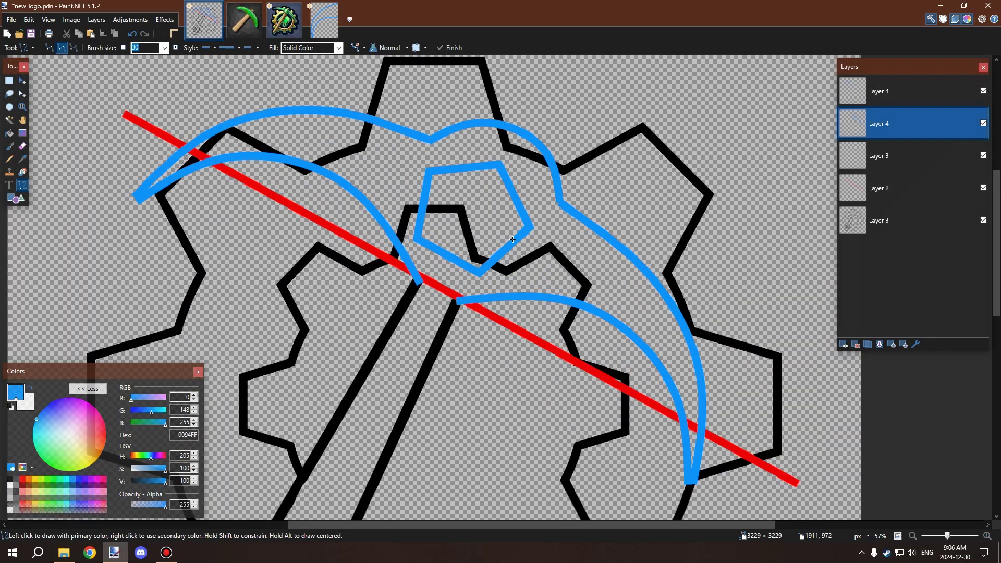
click(9, 120)
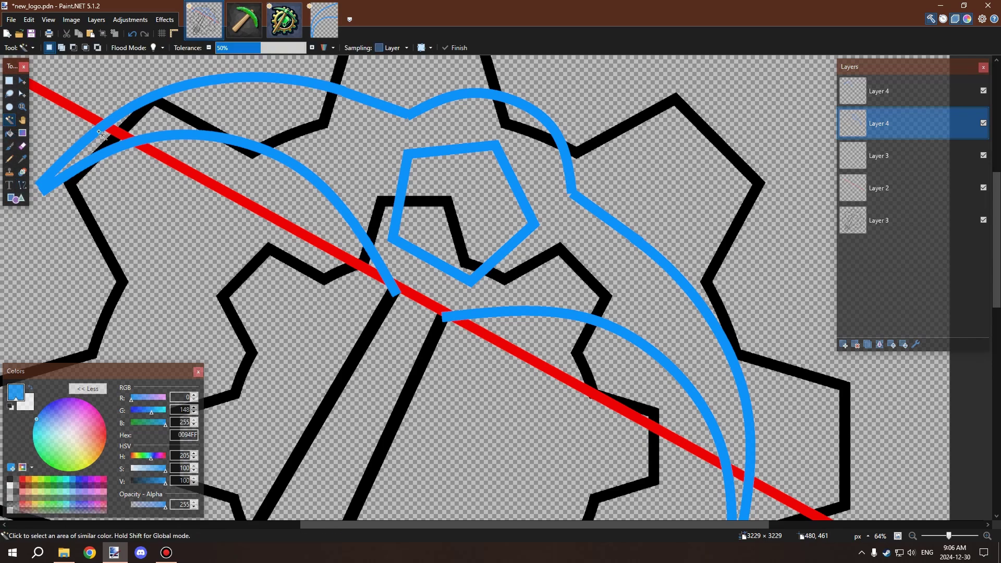
click(457, 151)
key(m)
drag(454, 193, 462, 184)
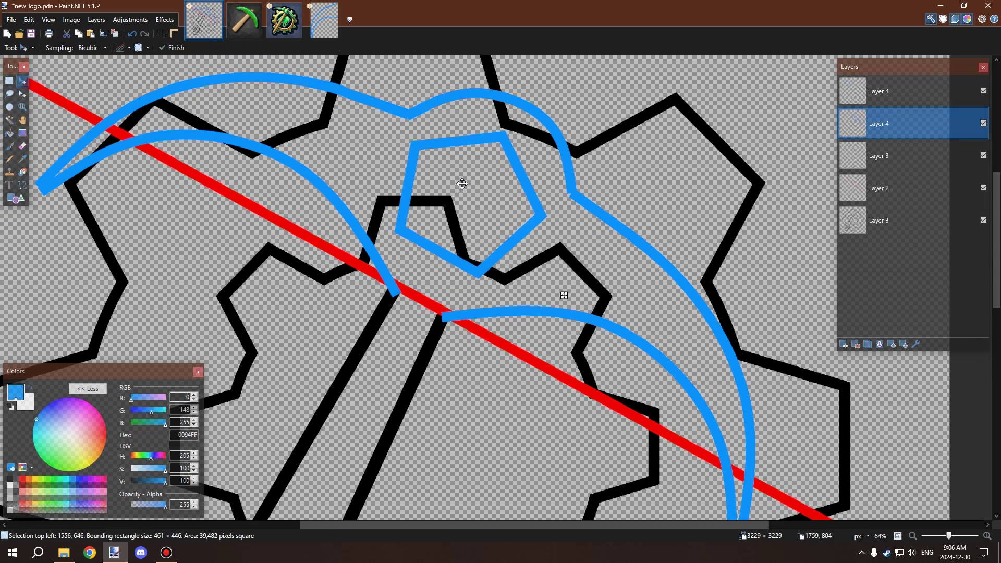
key(ctrl+d)
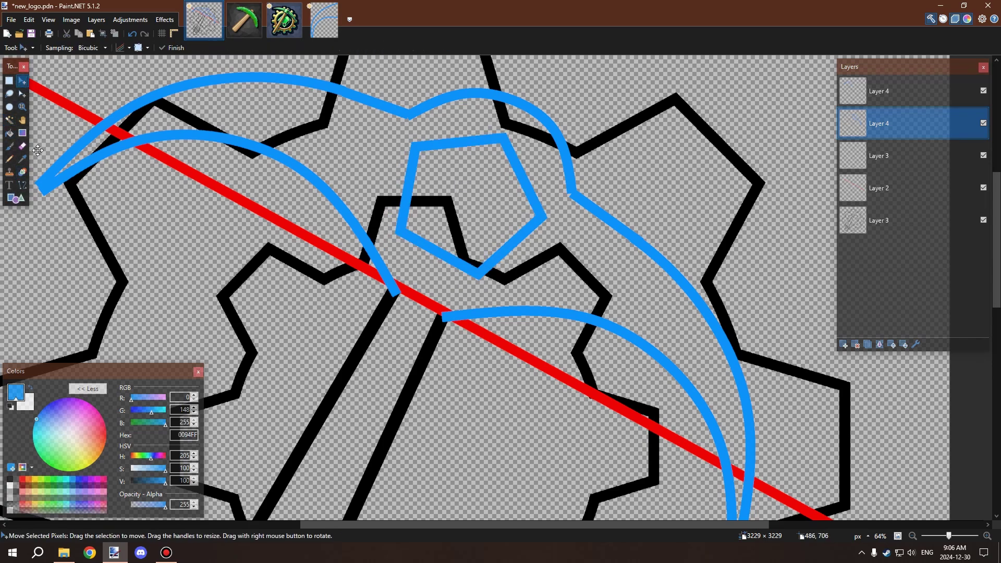
Try joining the two inner curves across the handle's top with a bent line about 182 px long, and undo it
click(22, 185)
scroll(443, 317, up, 2)
drag(365, 274, 443, 315)
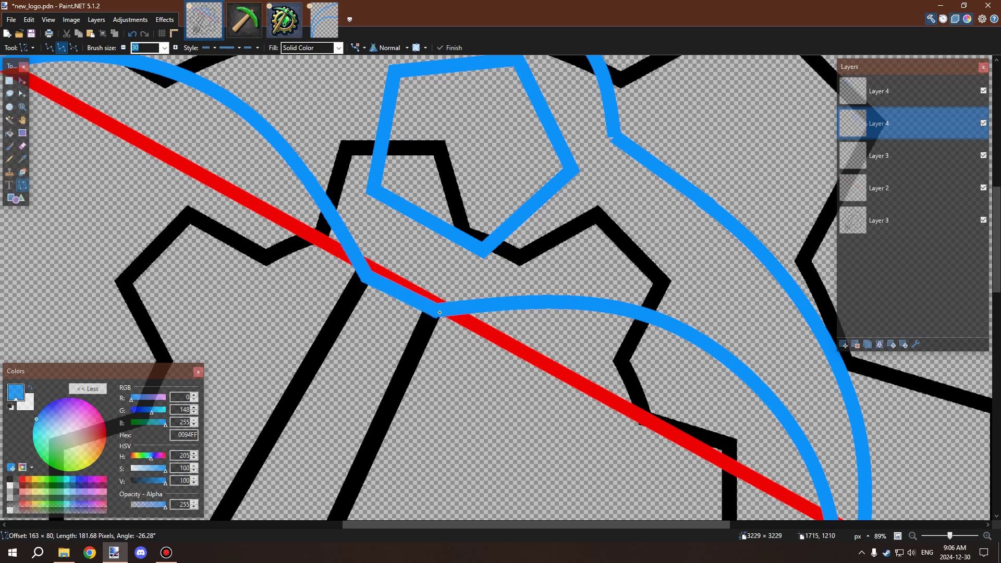
drag(389, 289, 414, 299)
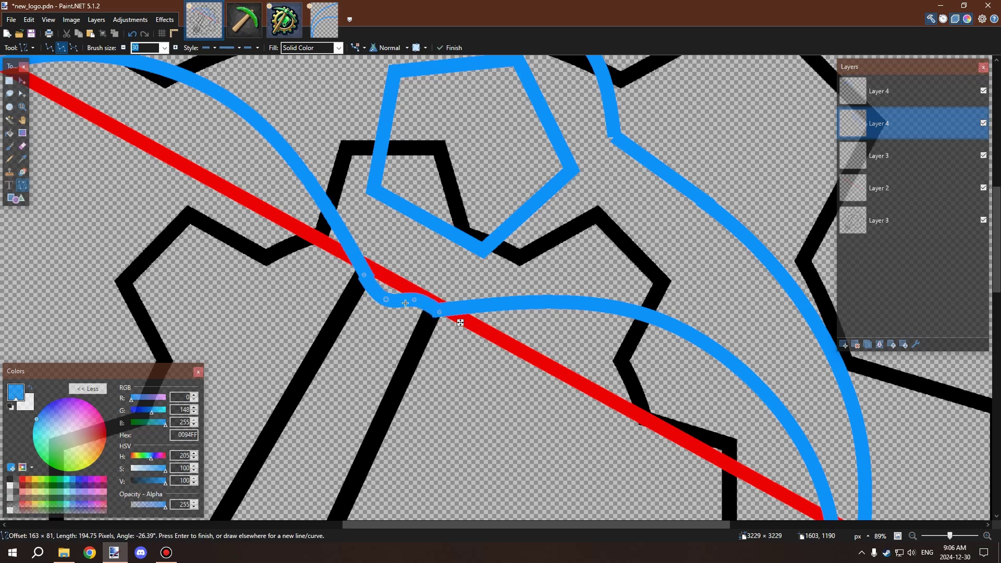
key(ctrl+z)
key(ctrl+z)
key(ctrl+z)
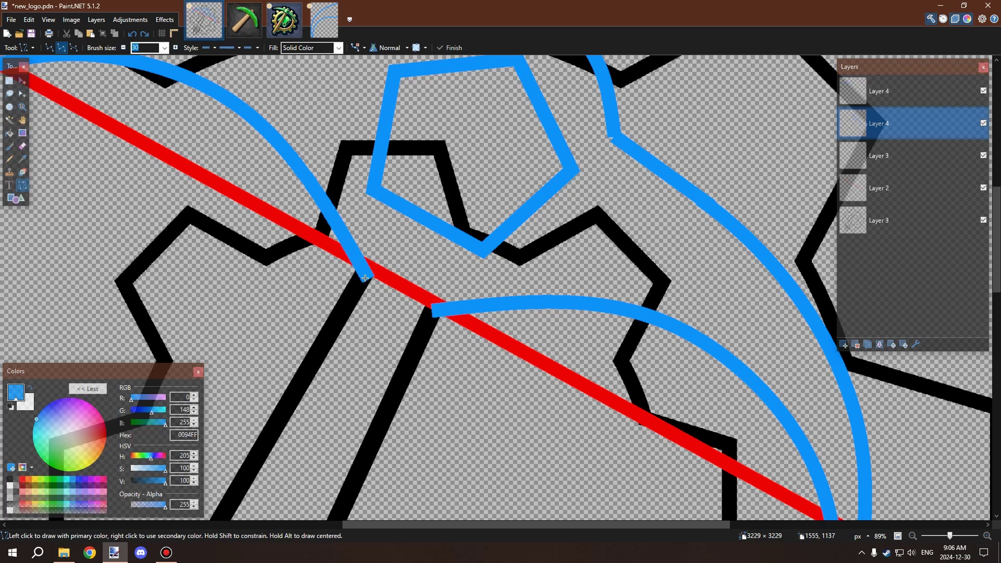
Try straight lines running down from near the left inner curve's end, parallel to the handle, and discard them
drag(365, 278, 334, 329)
key(ctrl+z)
mouse_move(349, 250)
mouse_down()
mouse_move(305, 327)
mouse_move(390, 375)
mouse_up()
key(ctrl+z)
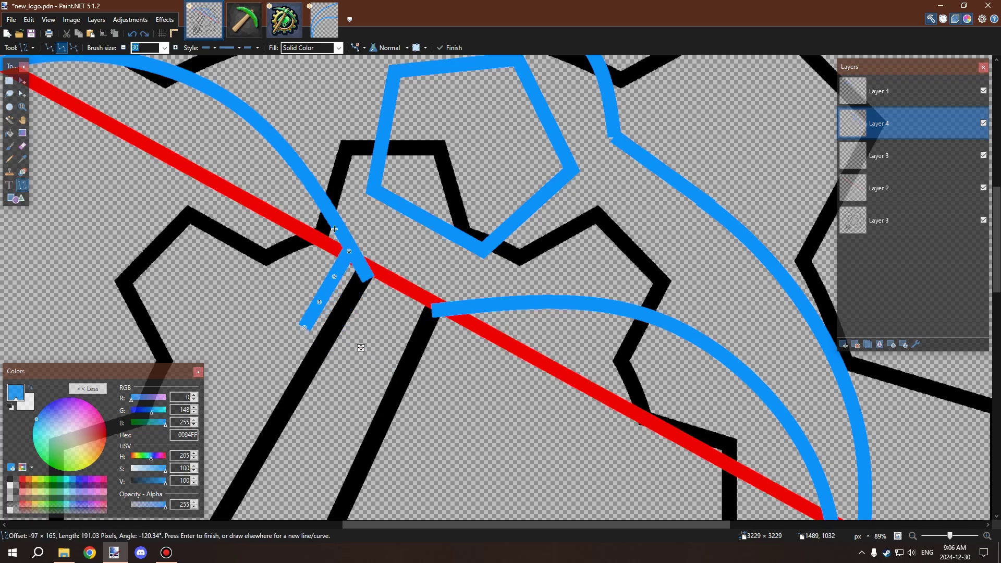
key(ctrl+z)
drag(338, 230, 276, 333)
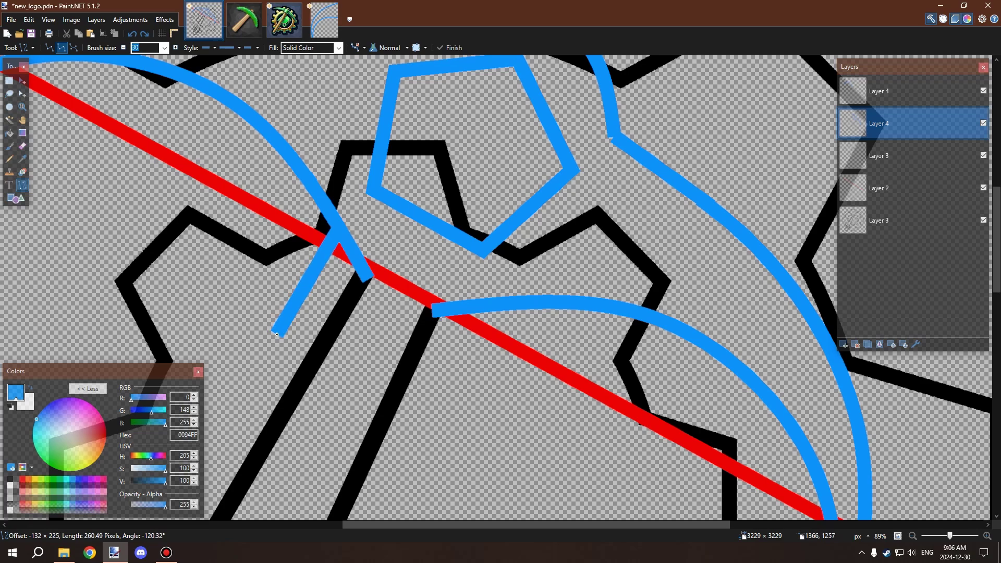
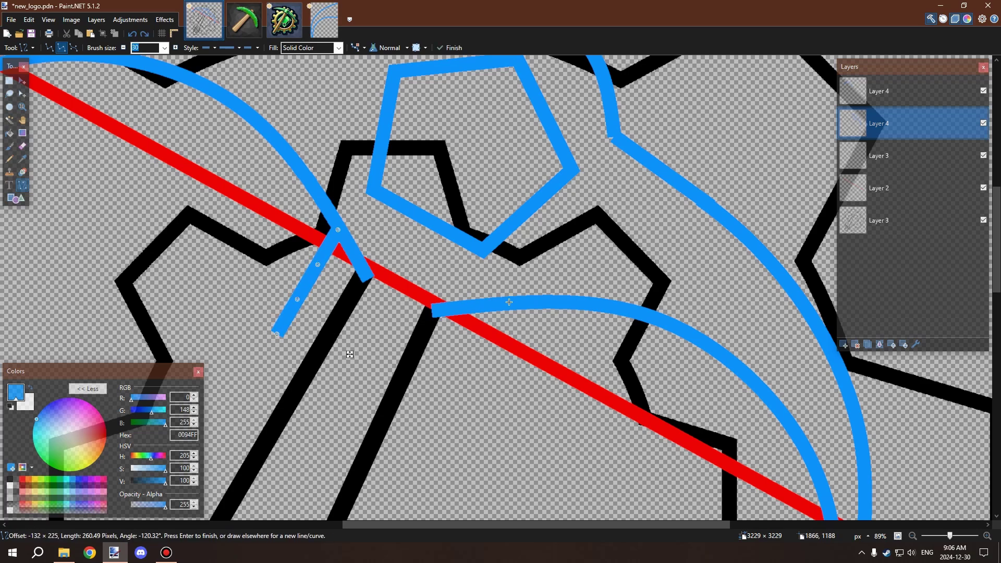
key(Escape)
Delete the two inner curves' ends around the handle's top on both Layer 4 layers, and clear the selection
click(10, 81)
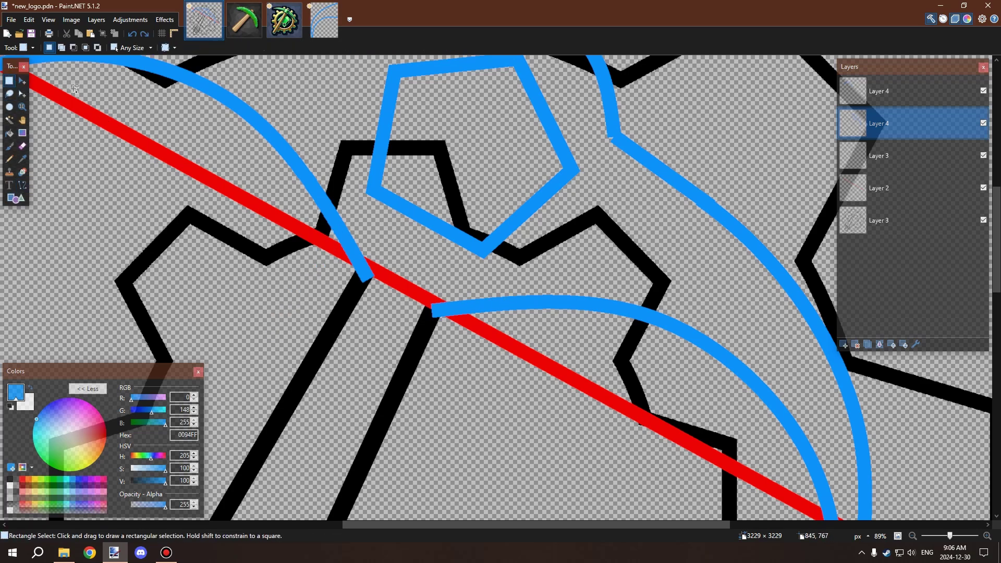
drag(314, 224, 415, 333)
click(322, 303)
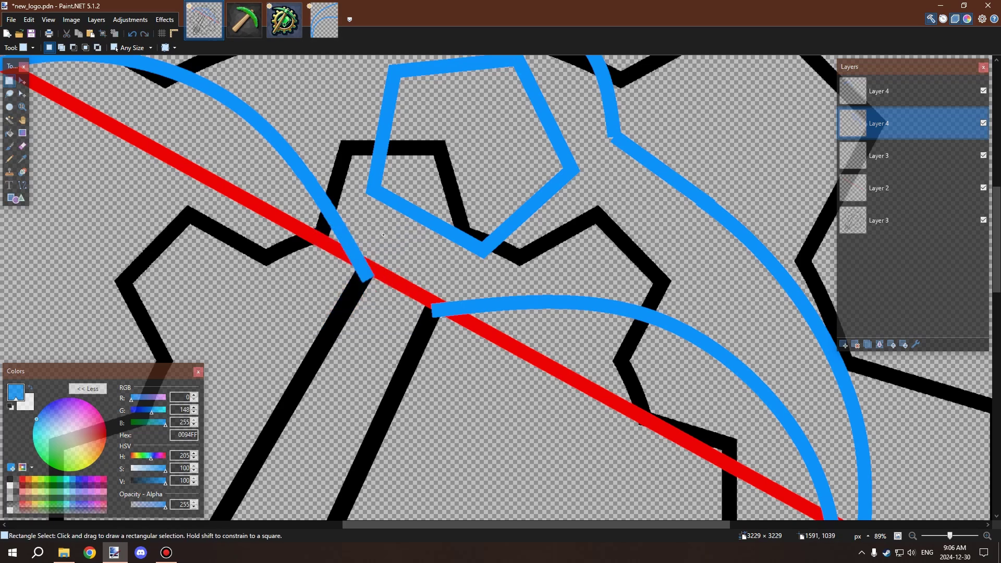
click(886, 91)
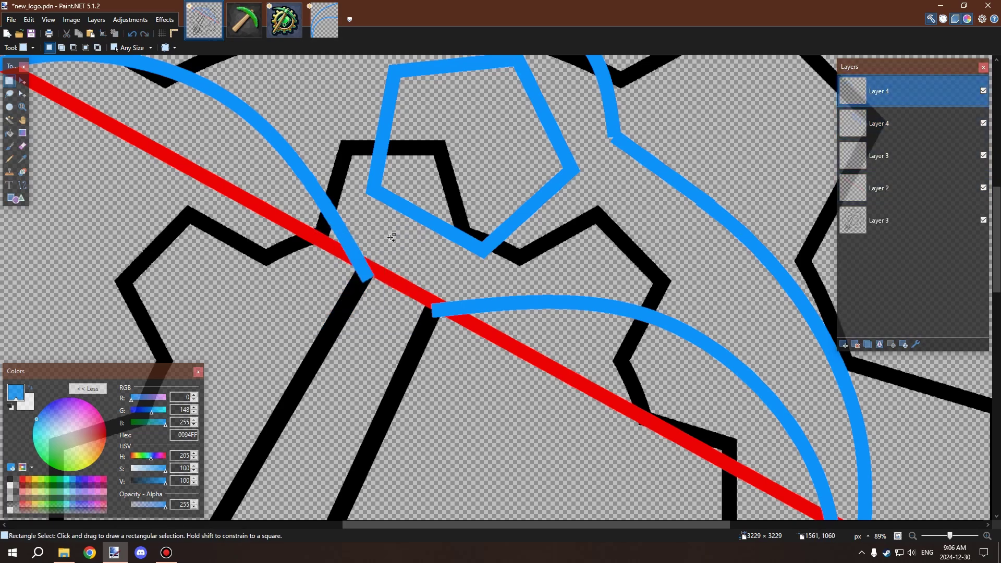
drag(427, 237, 300, 297)
key(Delete)
drag(322, 227, 500, 360)
key(Delete)
key(ctrl+d)
click(863, 127)
key(Delete)
key(ctrl+d)
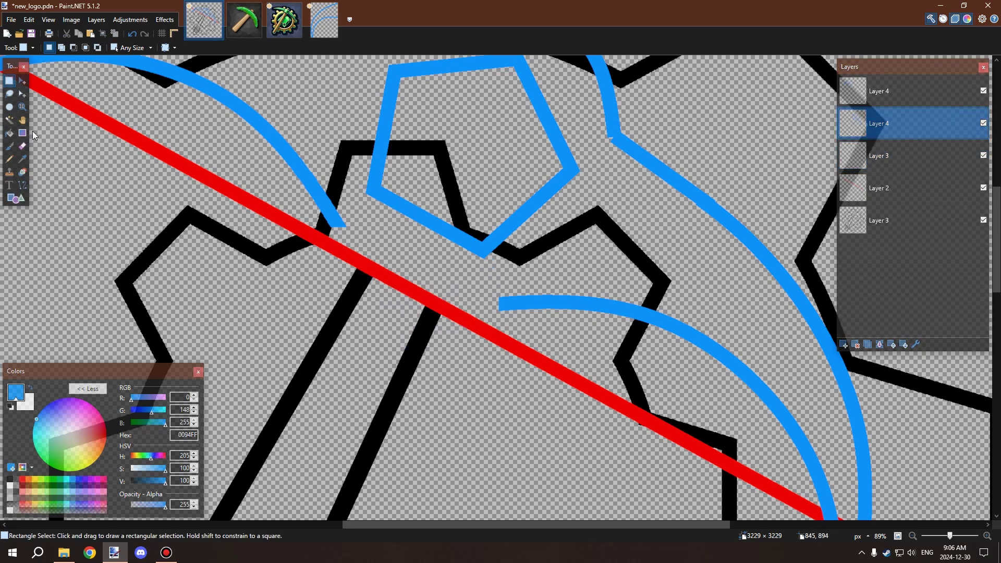
Try a three-sided bracket across the handle's top between the trimmed ends of the two inner curves, and undo it
click(23, 185)
drag(345, 227, 503, 296)
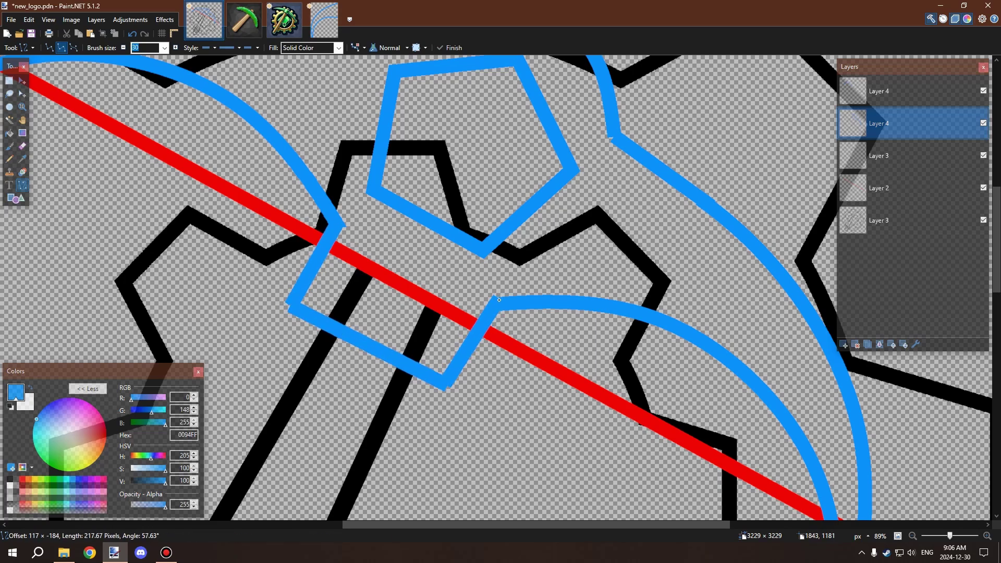
scroll(444, 273, down, 1)
scroll(438, 273, up, 1)
key(ctrl+z)
key(ctrl+z)
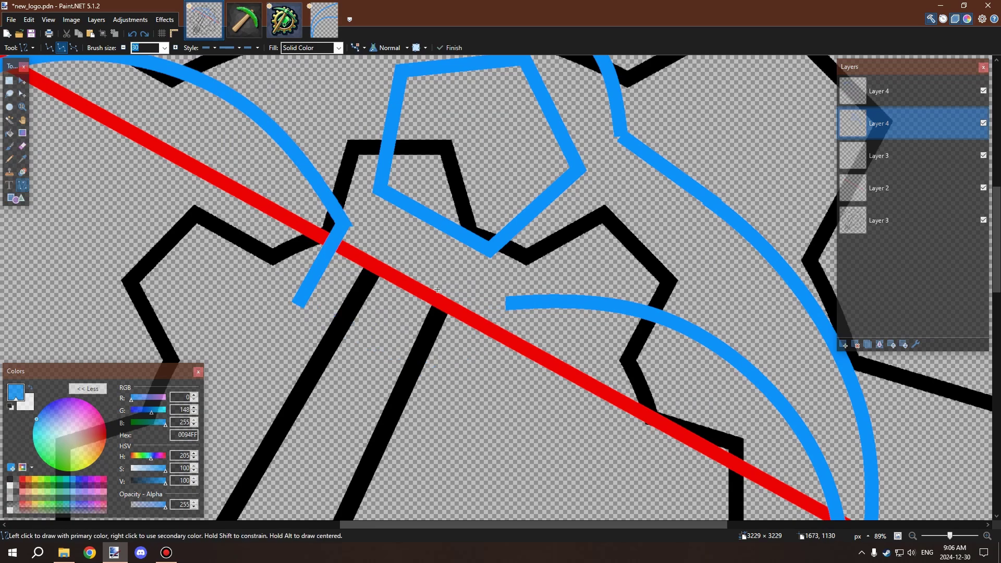
drag(506, 307, 459, 385)
key(ctrl+z)
key(ctrl+z)
Draw a nearly vertical straight line about 104 px long down from the left inner curve's end, crossing the red guide line
mouse_move(345, 226)
mouse_down()
mouse_move(360, 259)
mouse_move(350, 237)
mouse_up()
key(ctrl+z)
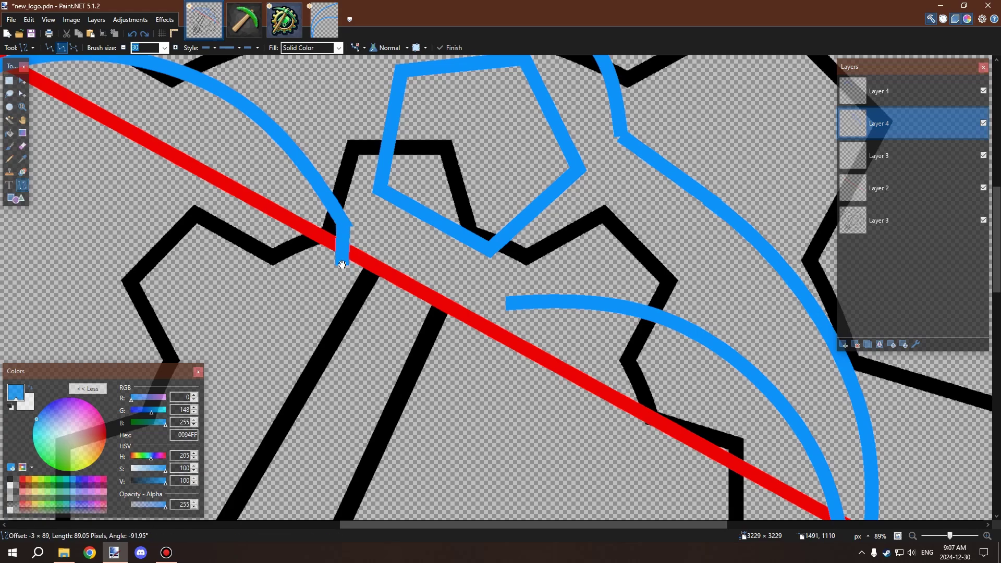
scroll(342, 264, up, 5)
drag(343, 223, 342, 270)
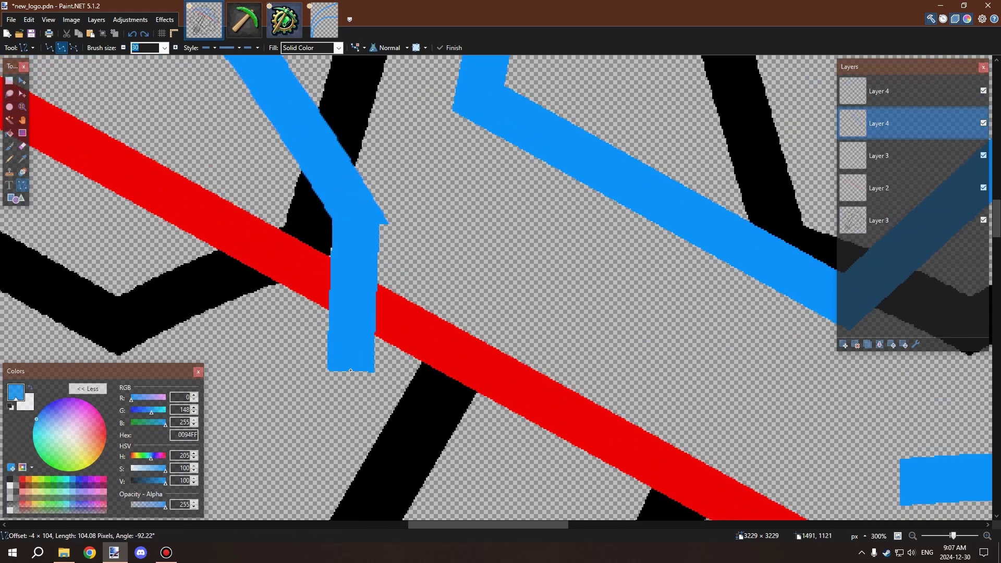
drag(351, 370, 350, 370)
Draw a short slanted line from the right inner curve's end down across the red guide line toward the handle
scroll(621, 321, down, 3)
scroll(621, 321, right, 5)
mouse_move(626, 328)
mouse_down()
mouse_move(568, 428)
mouse_move(527, 451)
mouse_move(501, 435)
mouse_move(614, 323)
mouse_move(641, 331)
mouse_up()
key(ctrl+z)
scroll(636, 333, down, 2)
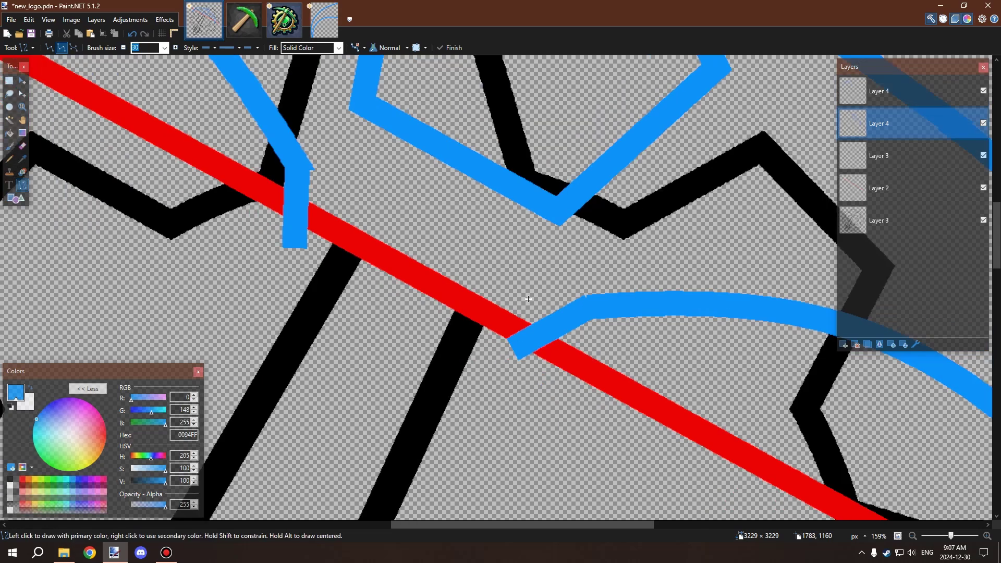
Extend both side lines with straight segments running down alongside the handle, one on each side of it
scroll(636, 334, down, 2)
drag(511, 333, 482, 438)
key(ctrl+z)
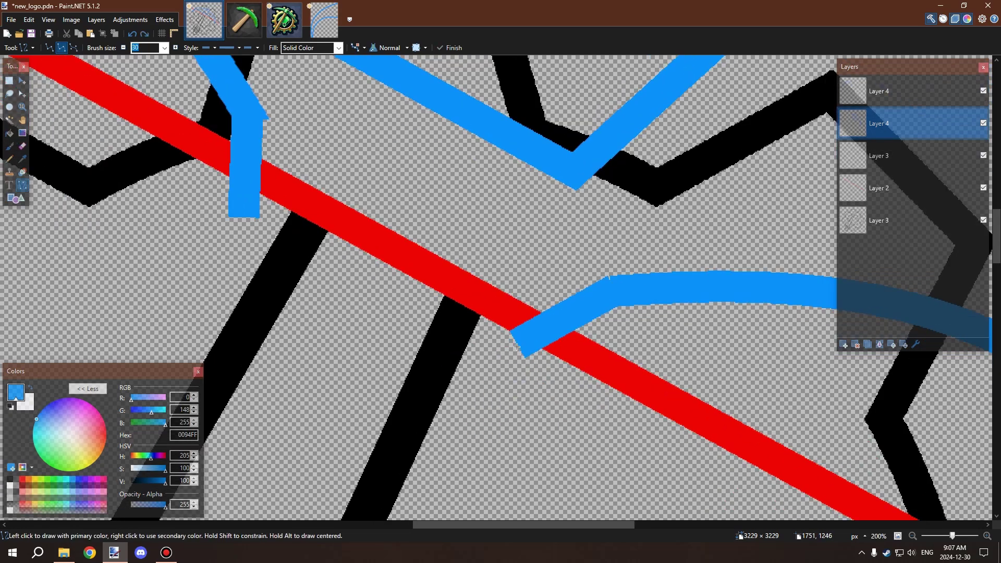
drag(516, 345, 479, 433)
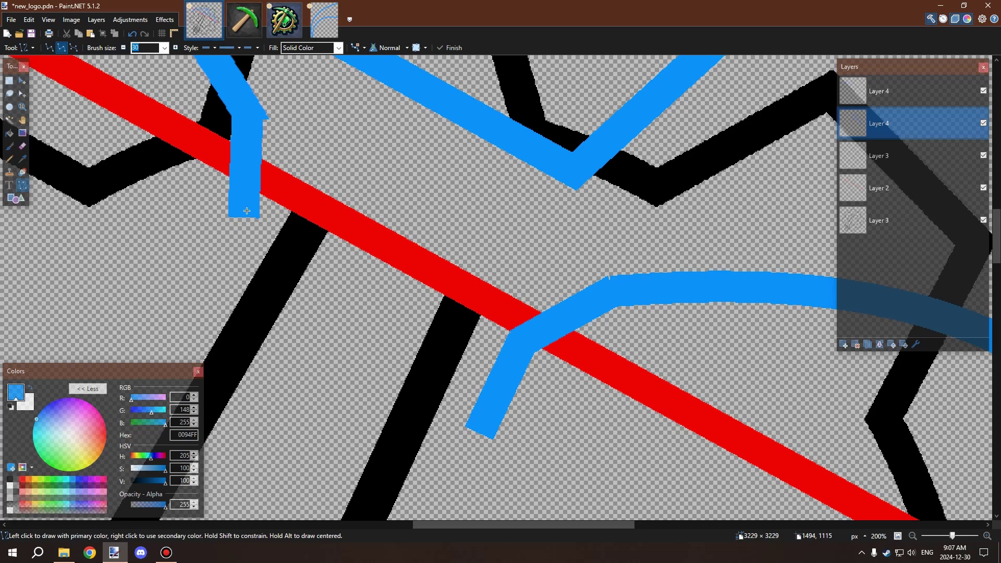
mouse_move(247, 210)
mouse_down()
mouse_move(182, 296)
mouse_move(480, 425)
mouse_up()
key(ctrl+z)
scroll(287, 269, down, 2)
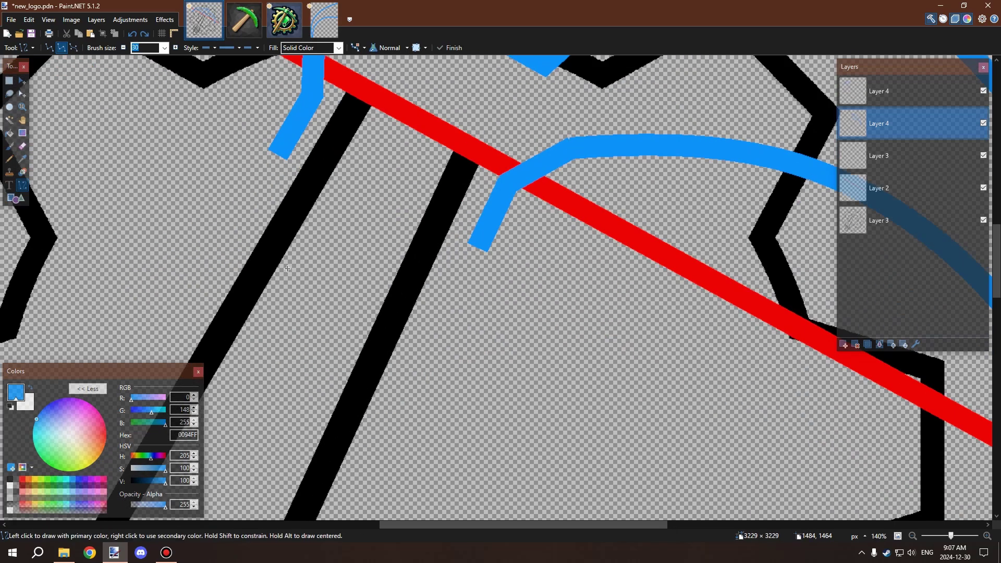
Close the collar around the handle by joining its two lower ends with a downward-bowed curve about 349 px long
scroll(287, 269, up, 1)
mouse_move(271, 145)
mouse_down()
mouse_move(472, 264)
mouse_move(509, 260)
mouse_up()
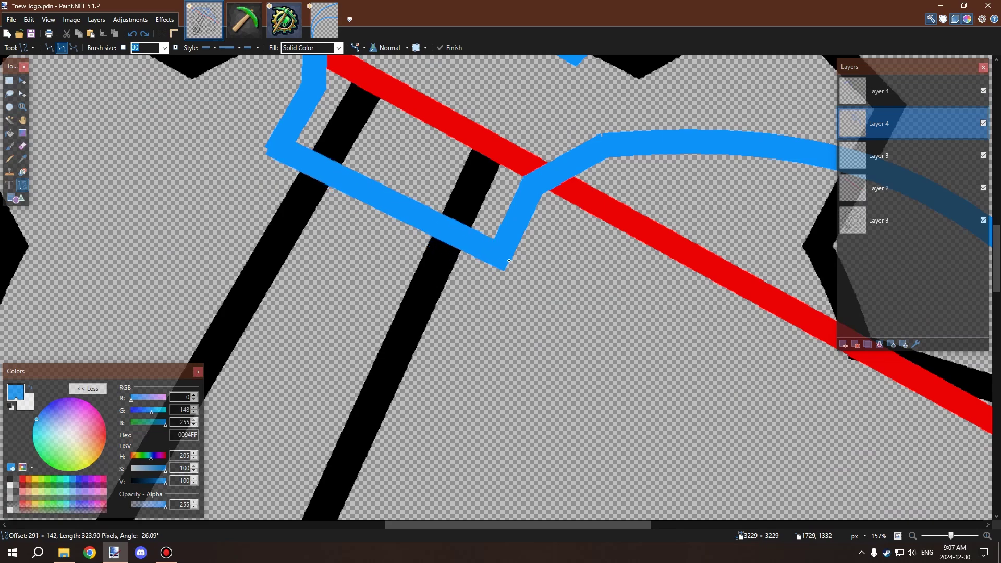
drag(352, 183, 316, 202)
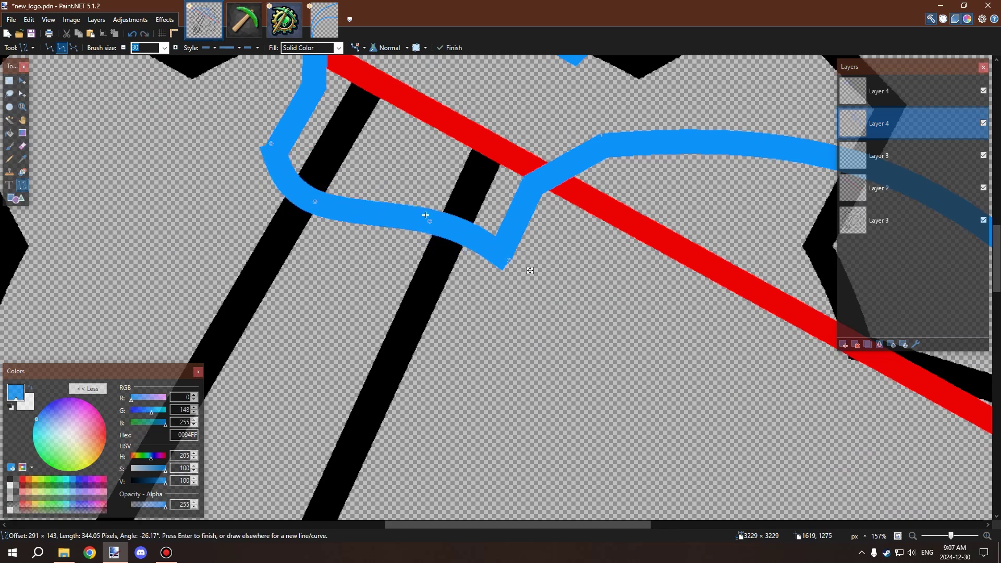
drag(429, 221, 409, 255)
drag(315, 201, 310, 206)
drag(272, 145, 276, 144)
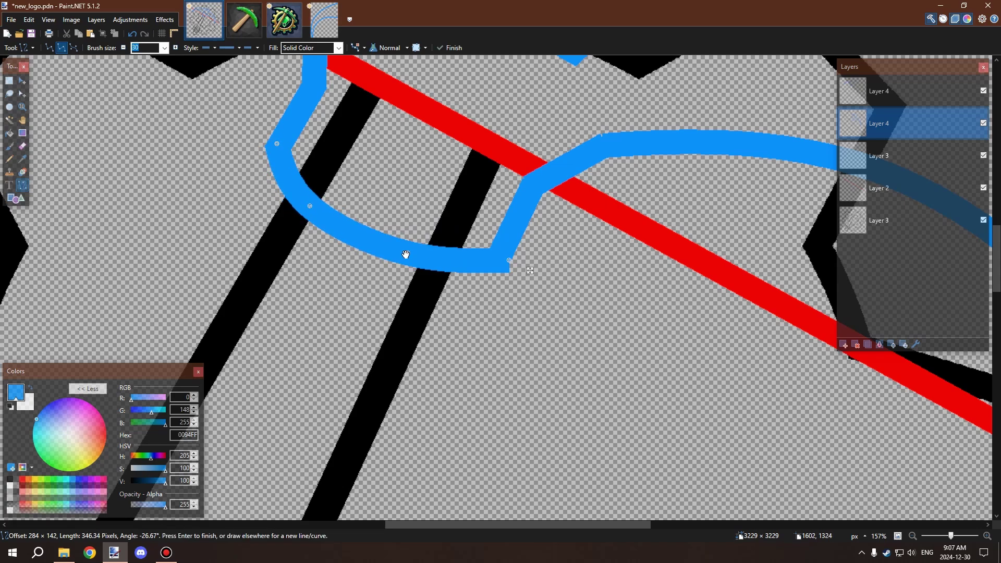
drag(405, 254, 402, 261)
drag(512, 260, 506, 251)
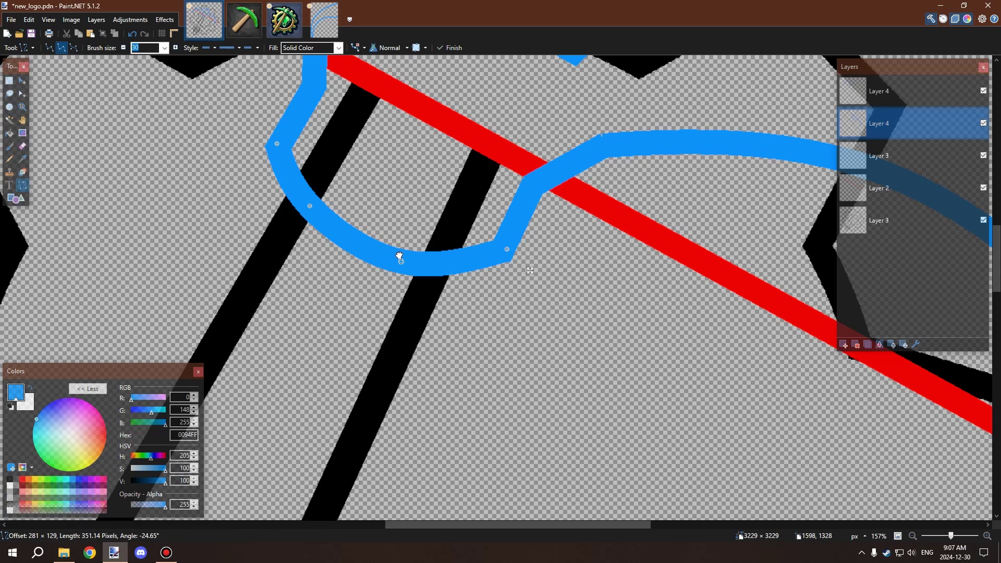
drag(400, 256, 393, 253)
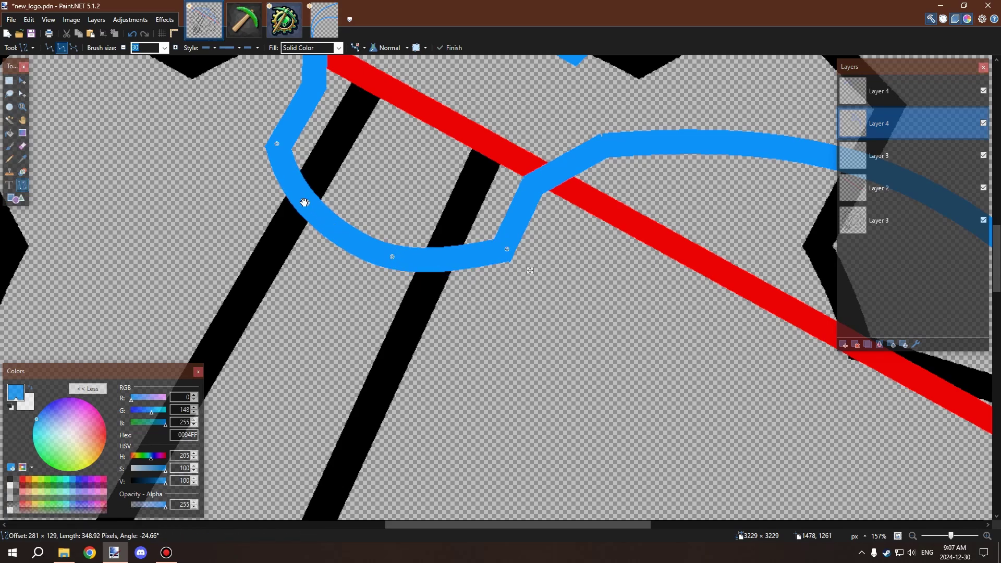
scroll(305, 202, down, 6)
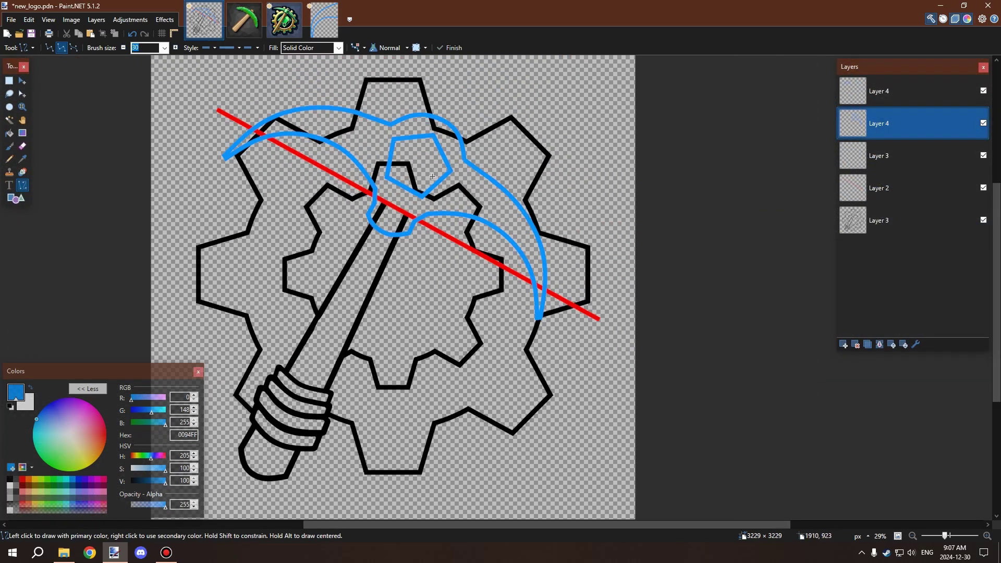
Join the two inner curves' ends above the collar with a downward-bowed curve about 419 px long
scroll(432, 177, up, 5)
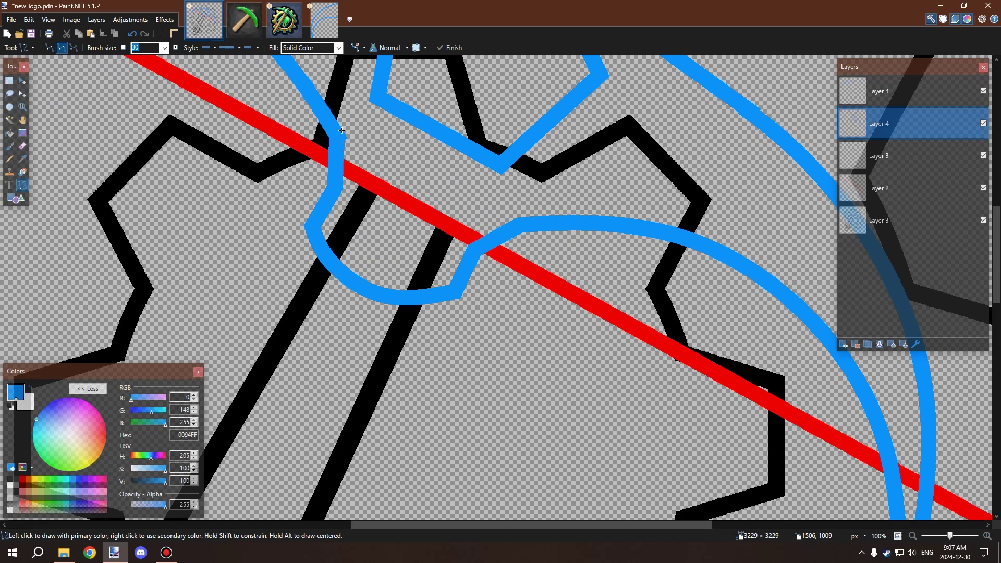
drag(335, 134, 520, 225)
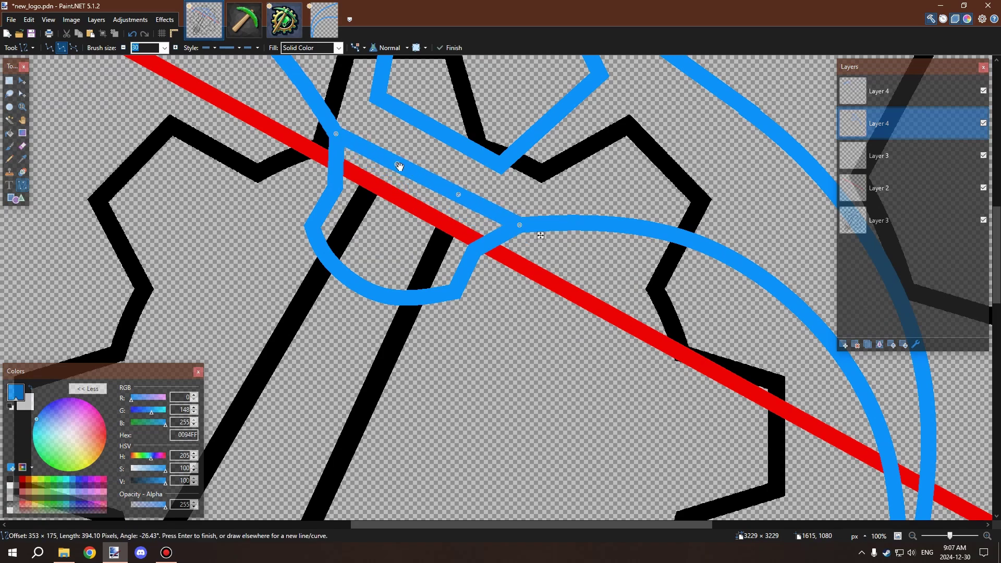
drag(399, 167, 379, 189)
drag(458, 191, 449, 221)
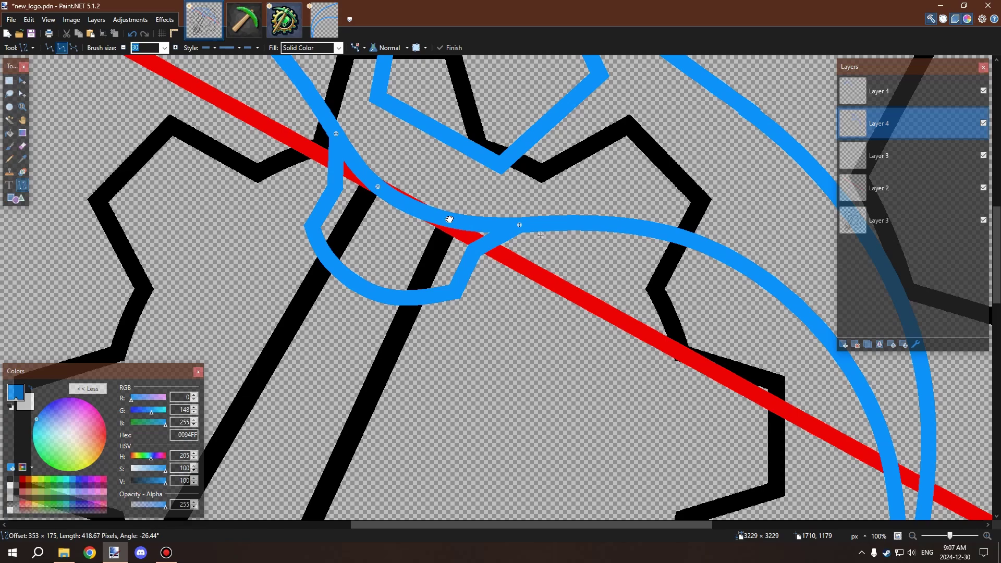
drag(335, 136, 335, 134)
key(Return)
scroll(365, 235, down, 5)
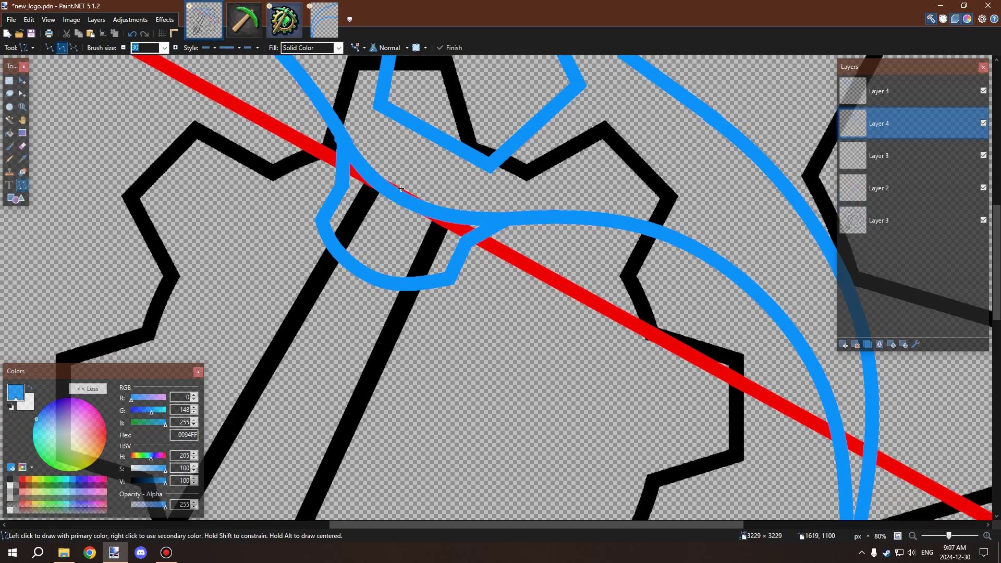
Examine the pickaxe head's outline and the collar against the gear and handle, both close up and as a whole
scroll(378, 285, up, 3)
scroll(378, 285, up, 2)
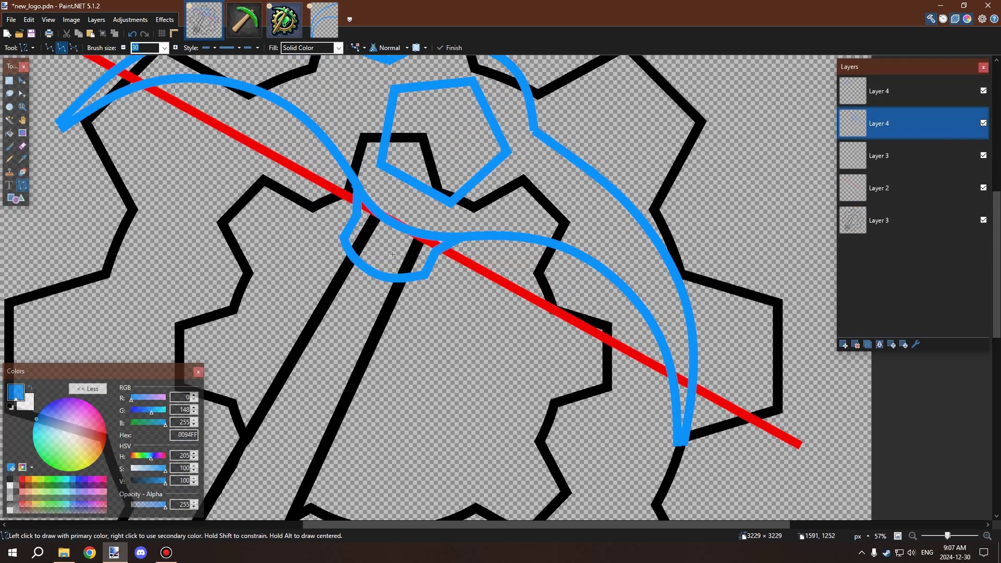
scroll(413, 244, down, 4)
scroll(413, 244, up, 2)
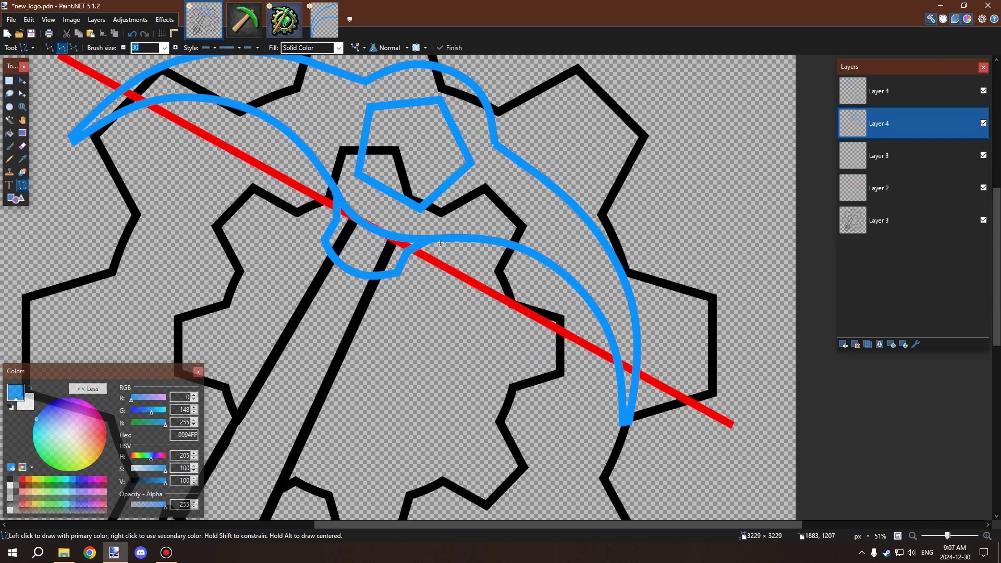
scroll(406, 246, down, 4)
scroll(403, 248, up, 1)
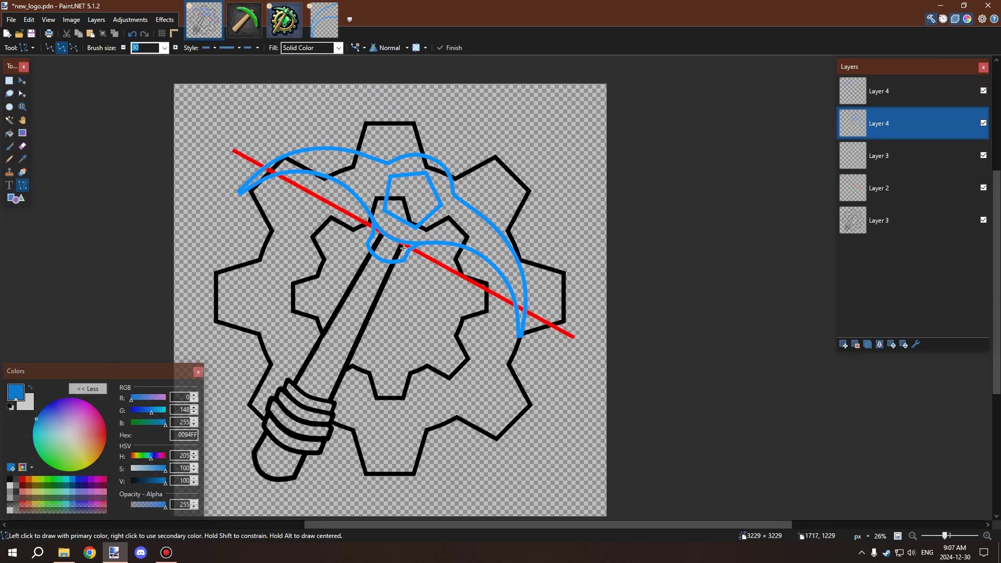
scroll(402, 248, down, 2)
scroll(412, 281, up, 5)
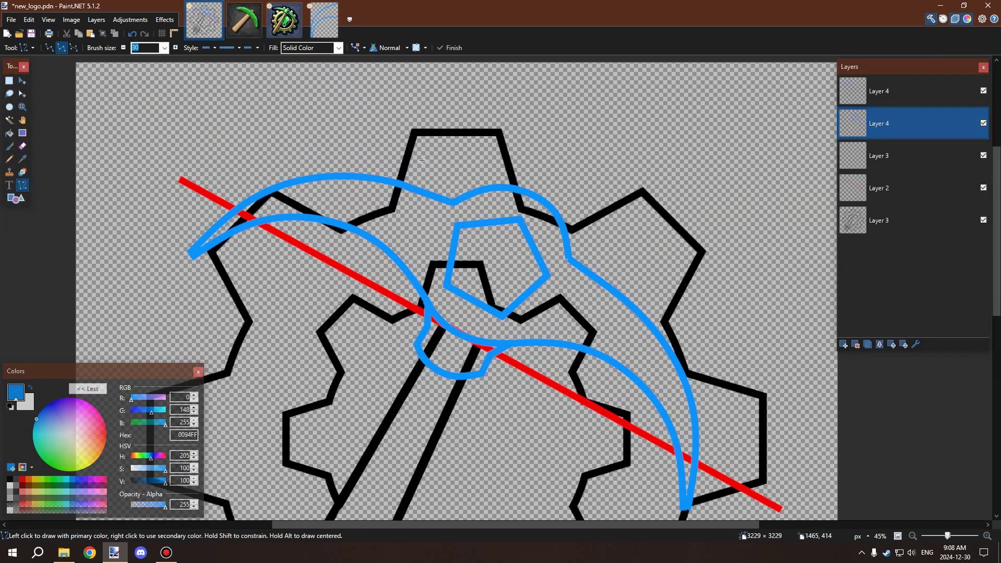
scroll(419, 320, down, 4)
scroll(419, 320, up, 1)
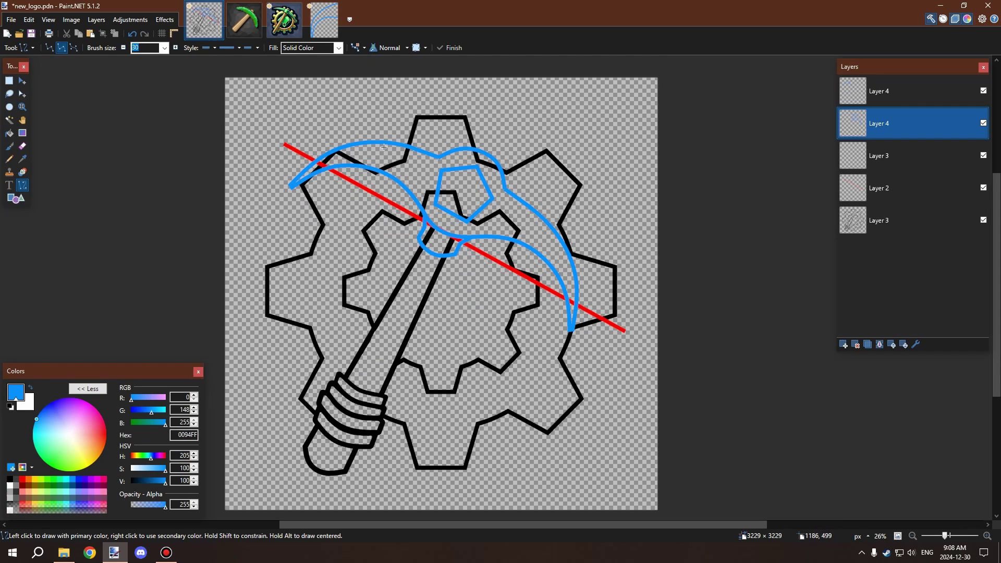
scroll(384, 147, up, 5)
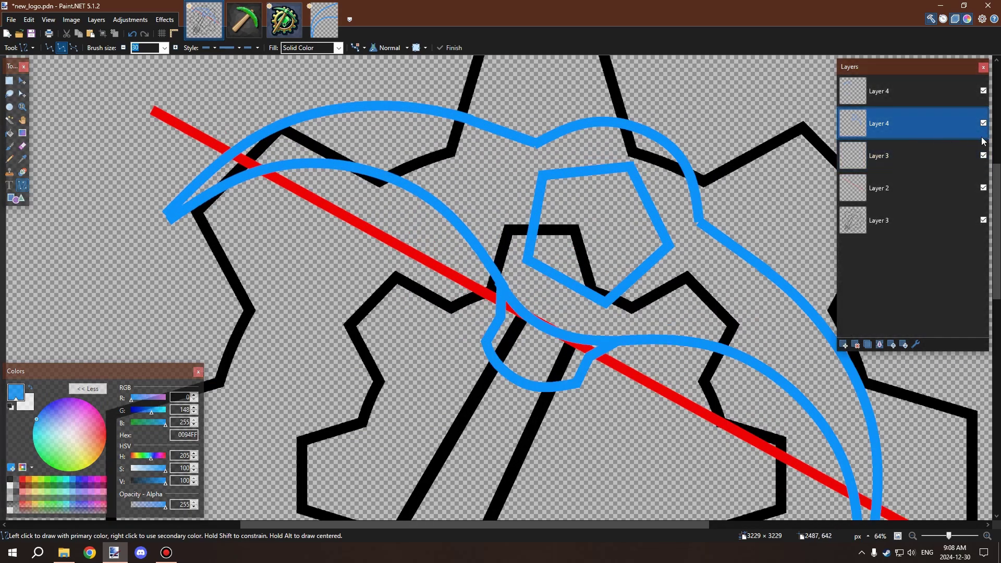
scroll(466, 323, down, 5)
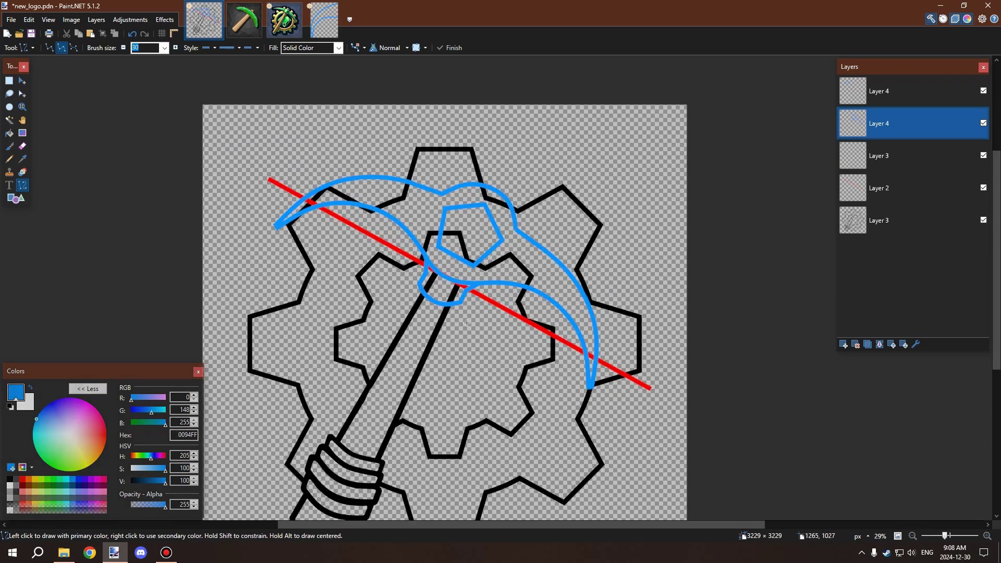
Hide Layer 2 with the red guide line and the lowest Layer 3 with the black gear and handle outlines
click(983, 187)
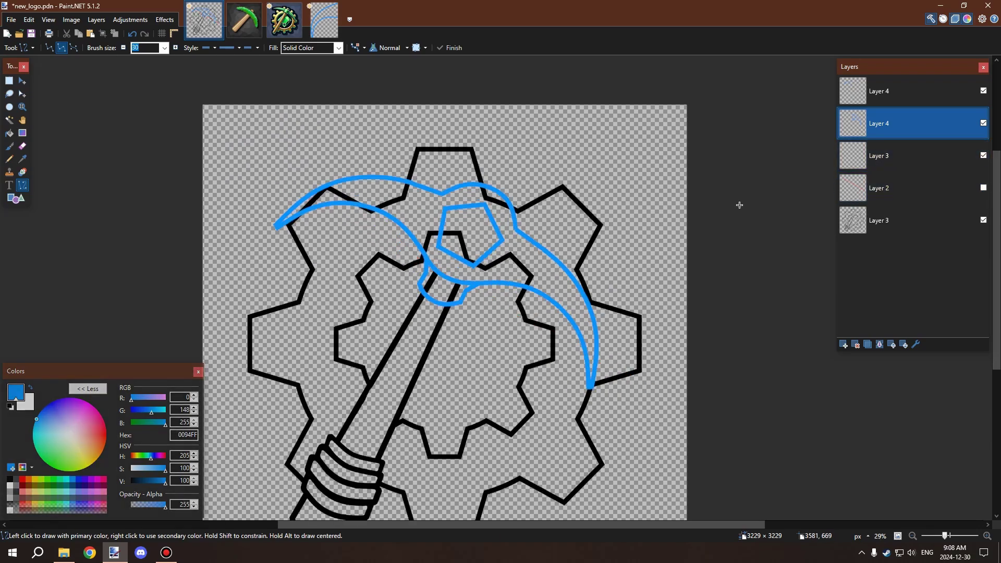
click(983, 219)
scroll(475, 254, up, 7)
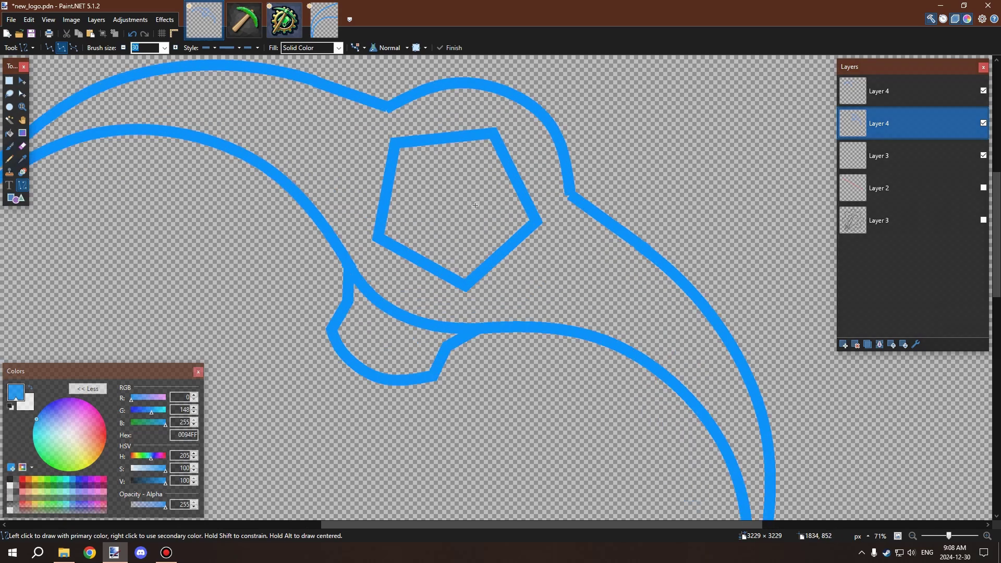
Try dividing the pentagon into five facets with straight lines from its corners to its centre, and undo them
drag(463, 275, 451, 191)
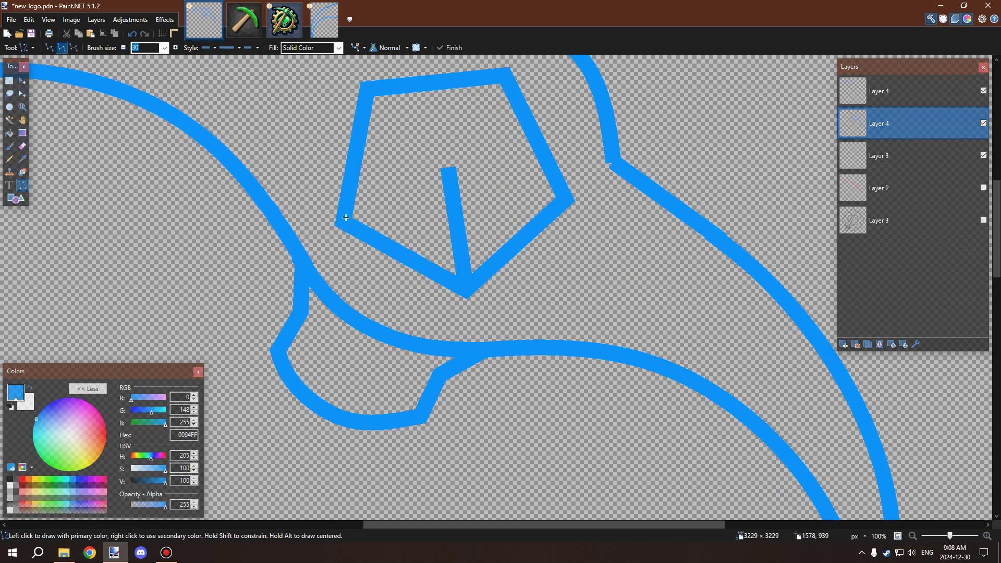
mouse_move(341, 222)
mouse_down()
mouse_move(398, 185)
mouse_move(451, 172)
mouse_up()
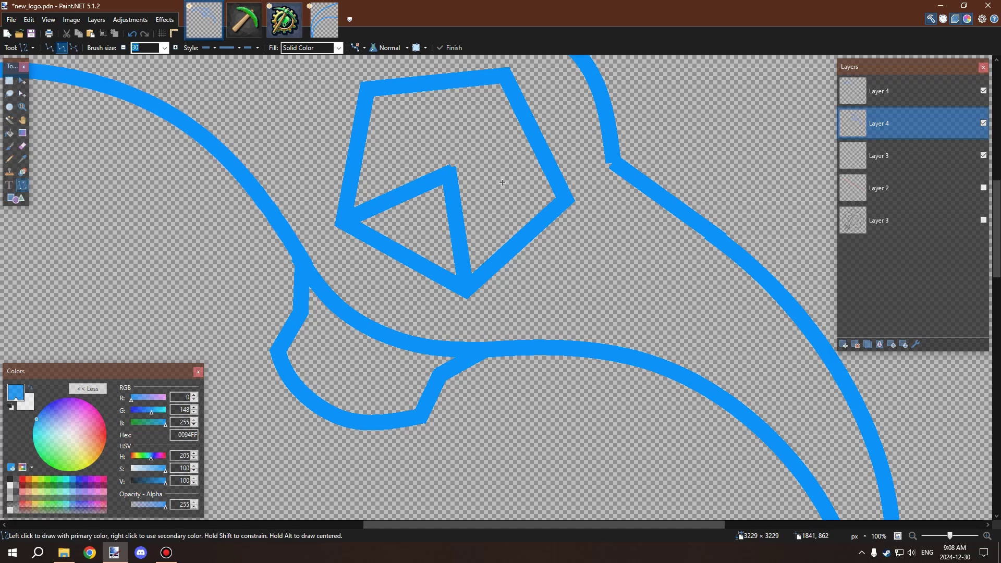
mouse_move(566, 199)
mouse_down()
mouse_move(449, 174)
mouse_move(502, 82)
mouse_up()
drag(454, 173, 367, 92)
ctrl+scroll(367, 92, down, 6)
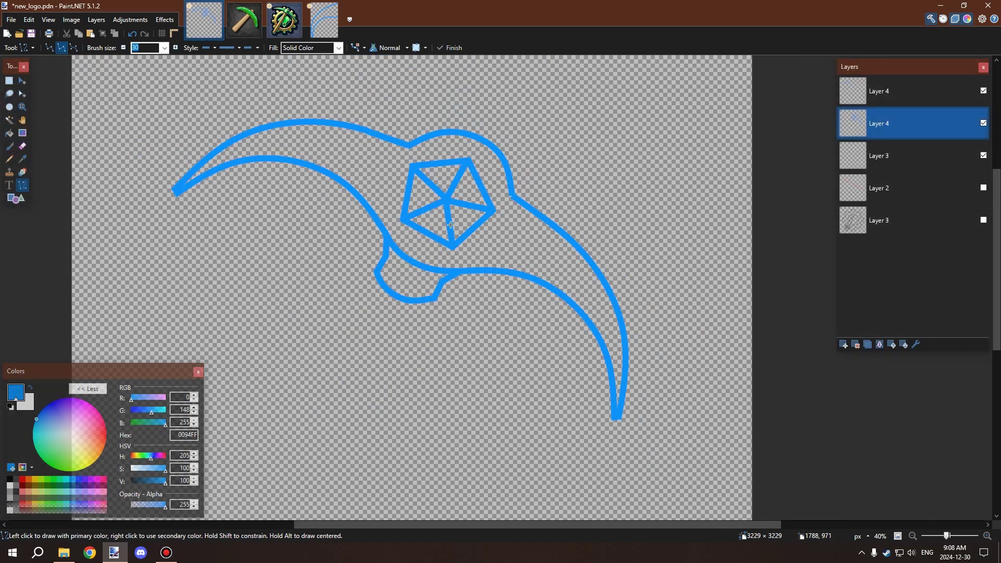
ctrl+scroll(451, 165, up, 6)
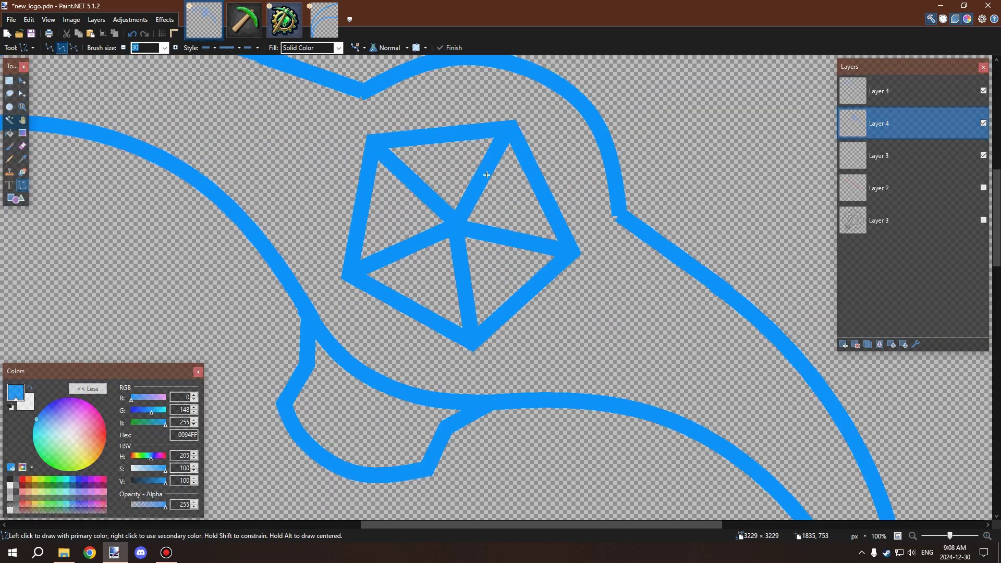
key(ctrl+z)
key(ctrl+z)
key(ctrl+z)
key(ctrl+z)
key(ctrl+z)
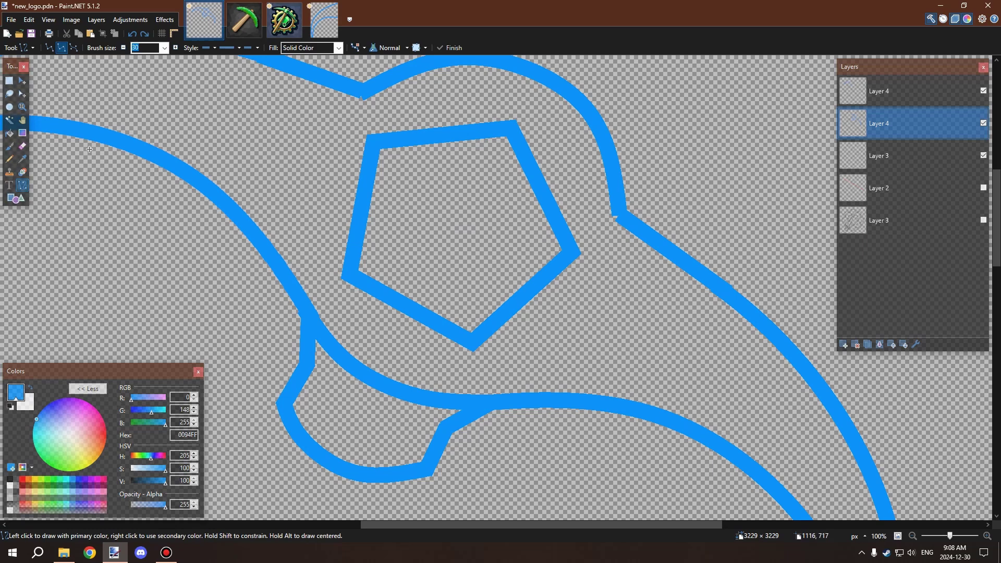
Copy the pentagon outline onto a new layer, scale the copy to about 183 × 177 px, and centre it inside the original
click(9, 119)
click(441, 129)
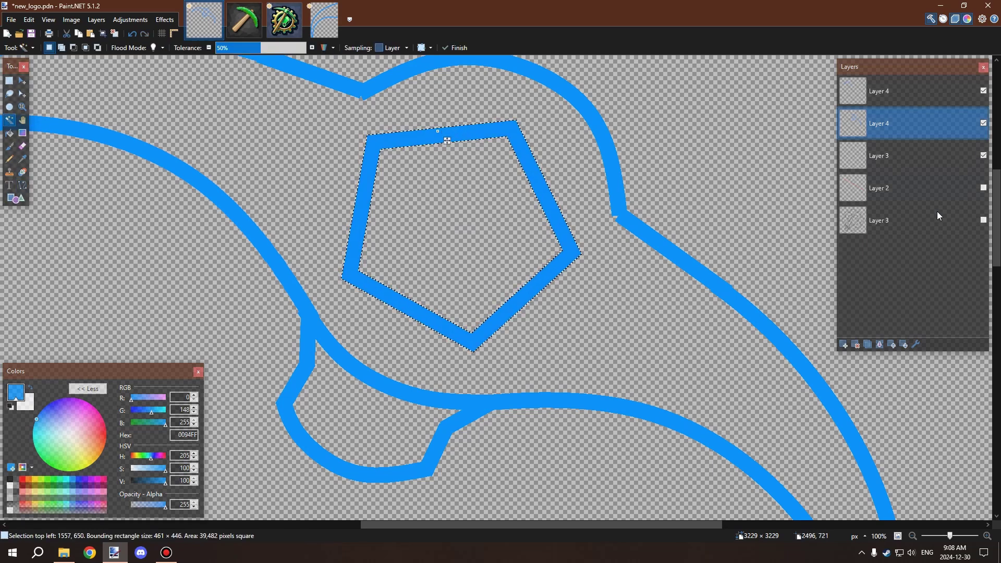
key(ctrl+c)
key(ctrl+shift+v)
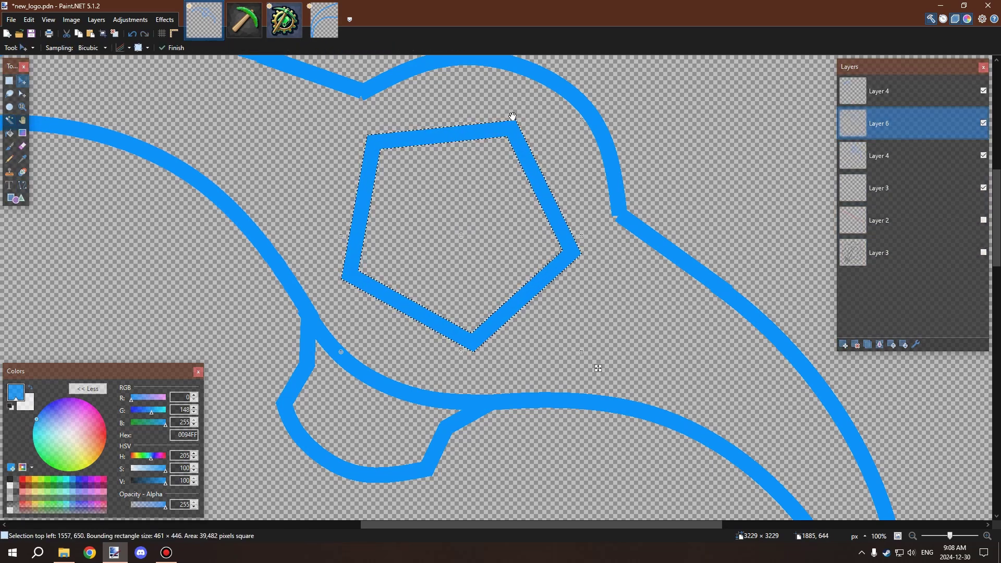
drag(480, 121, 455, 211)
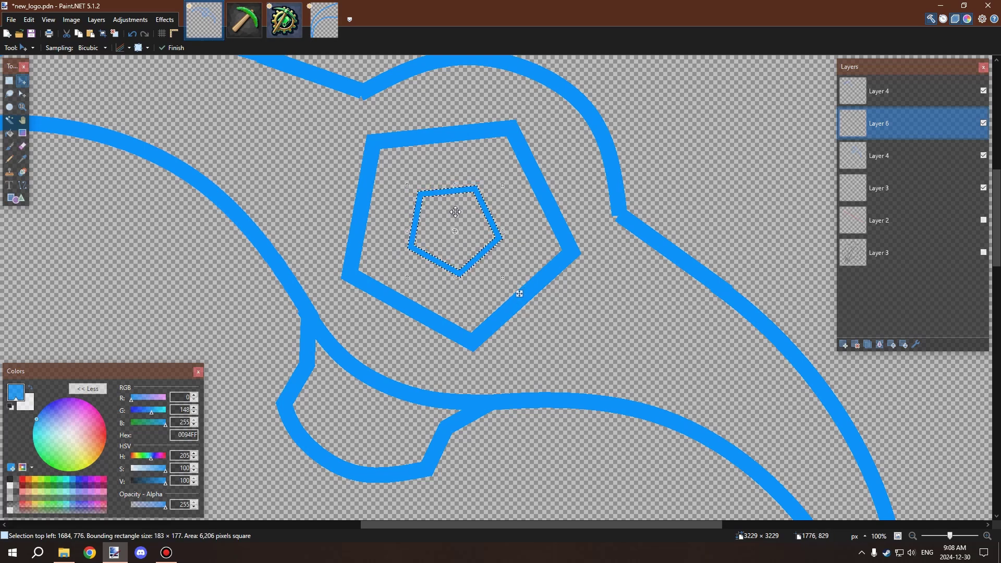
Trace the inner pentagon's sides with straight lines at brush size 30 to thicken its outline
click(23, 185)
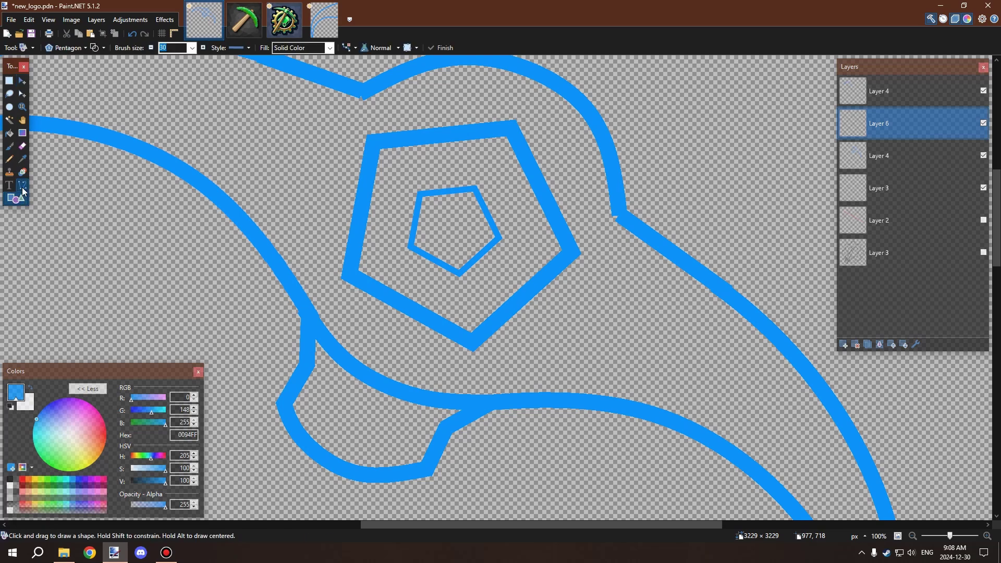
scroll(438, 271, up, 3)
mouse_move(391, 223)
mouse_down()
mouse_move(486, 280)
mouse_move(545, 216)
mouse_up()
key(Return)
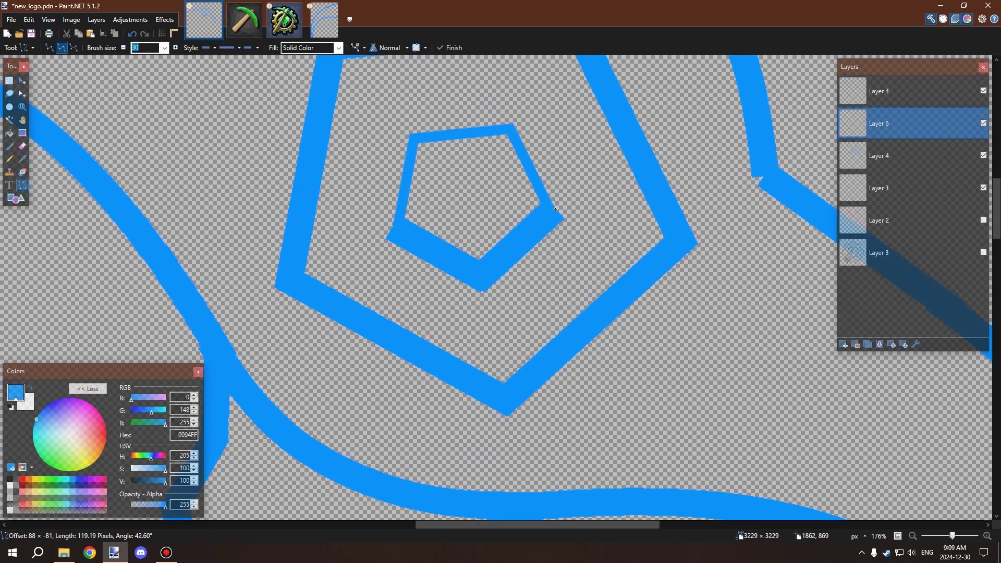
key(Return)
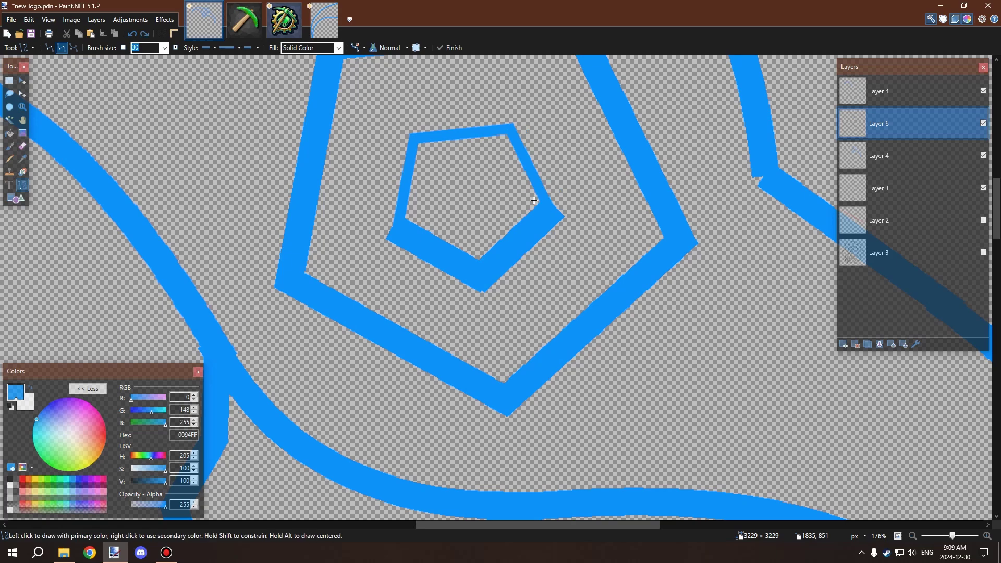
mouse_move(554, 217)
mouse_down()
mouse_move(519, 123)
mouse_move(408, 141)
mouse_move(395, 238)
mouse_up()
key(Return)
Connect each corner of the inner pentagon to the matching corner of the outer pentagon with straight lines at brush size 30
drag(282, 280, 408, 222)
drag(489, 281, 508, 400)
drag(549, 207, 668, 229)
scroll(562, 156, up, 3)
drag(544, 126, 481, 238)
drag(388, 244, 309, 160)
Show the lowest Layer 3 and examine the faceted gem and pickaxe head against the gear and handle outlines
scroll(414, 285, down, 6)
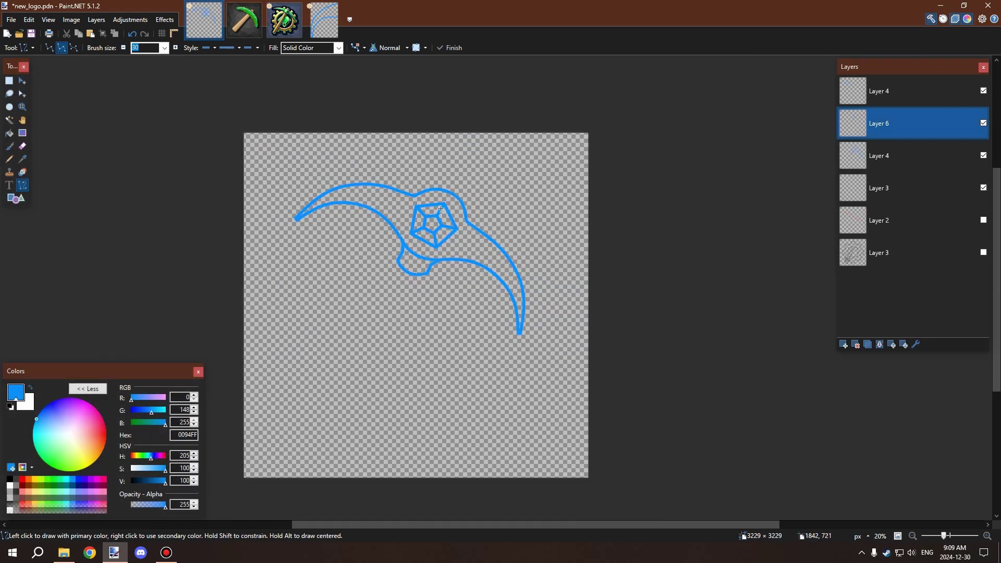
scroll(413, 286, down, 2)
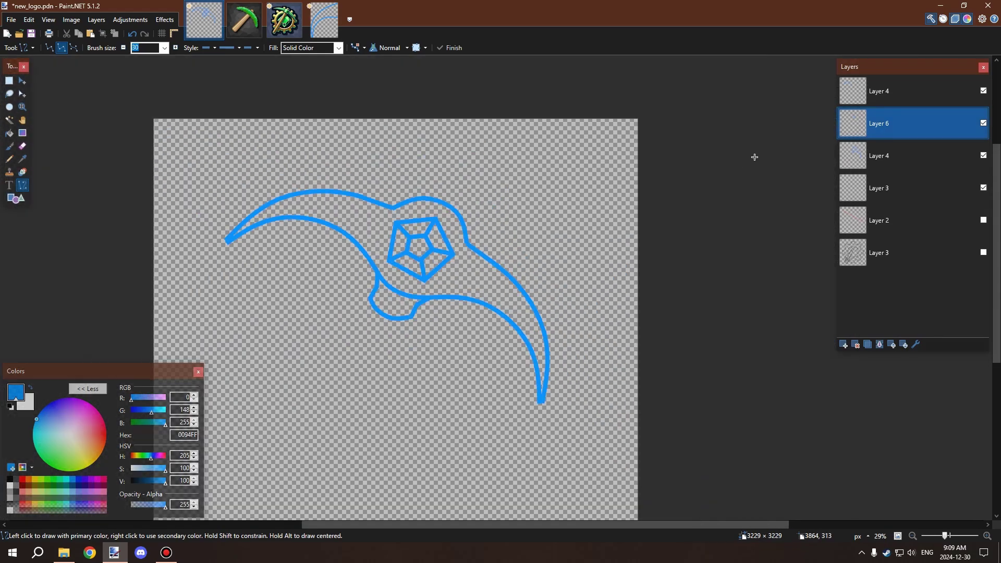
click(983, 252)
scroll(429, 298, down, 3)
scroll(429, 298, up, 3)
scroll(429, 298, down, 1)
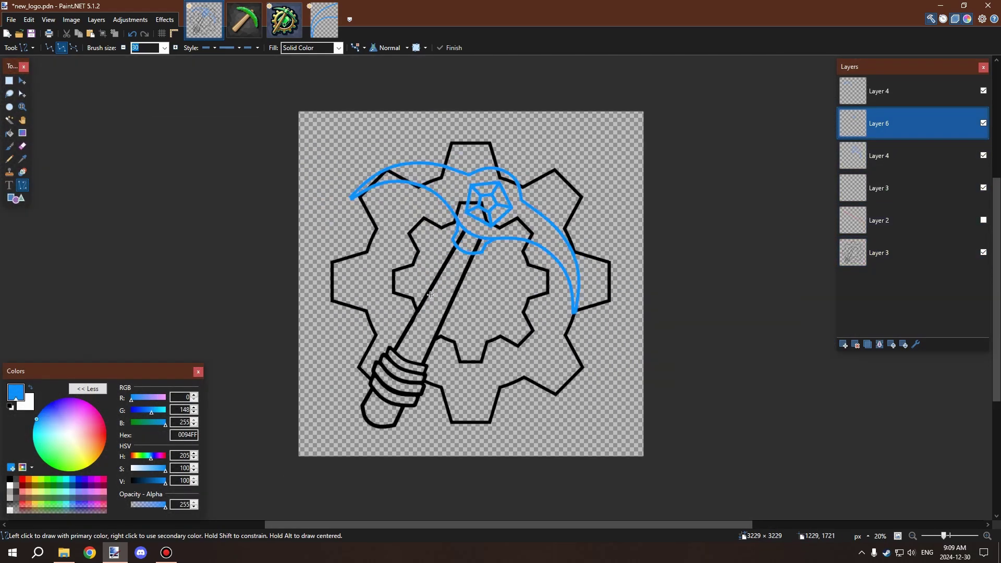
scroll(503, 223, up, 4)
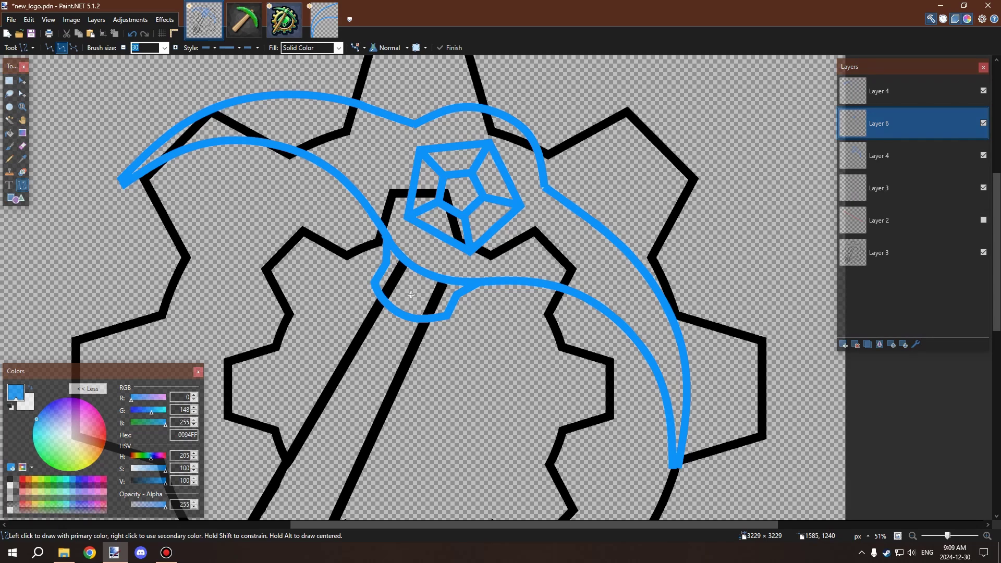
scroll(411, 295, down, 4)
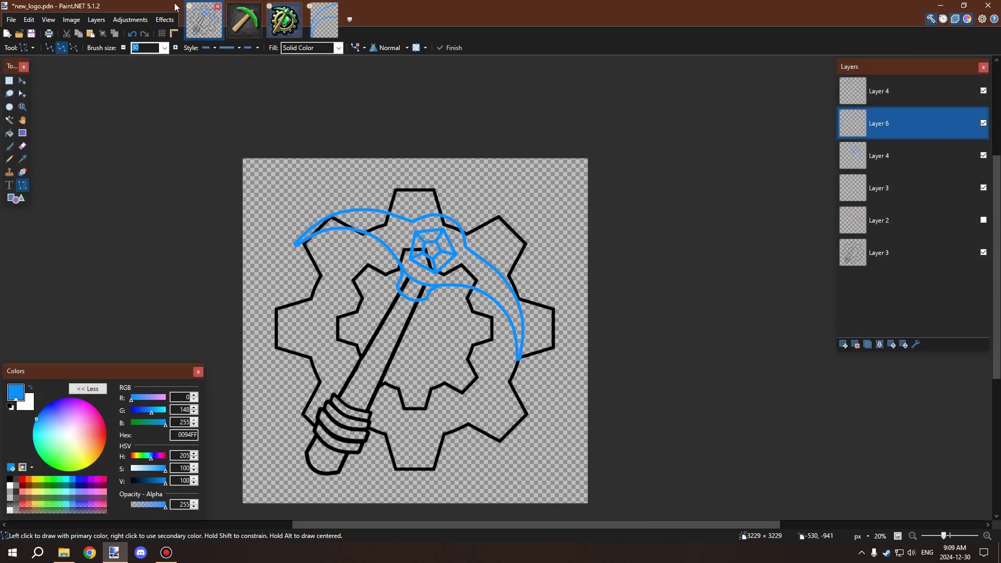
Merge the topmost Layer 4 and Layer 6 down into the Layer 4 beneath them
click(93, 20)
mouse_move(129, 19)
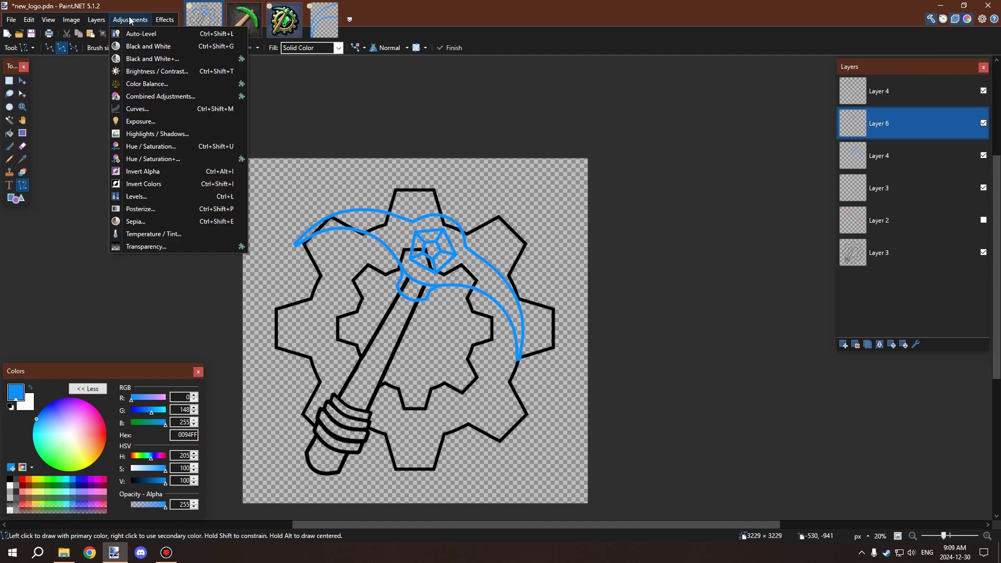
click(855, 97)
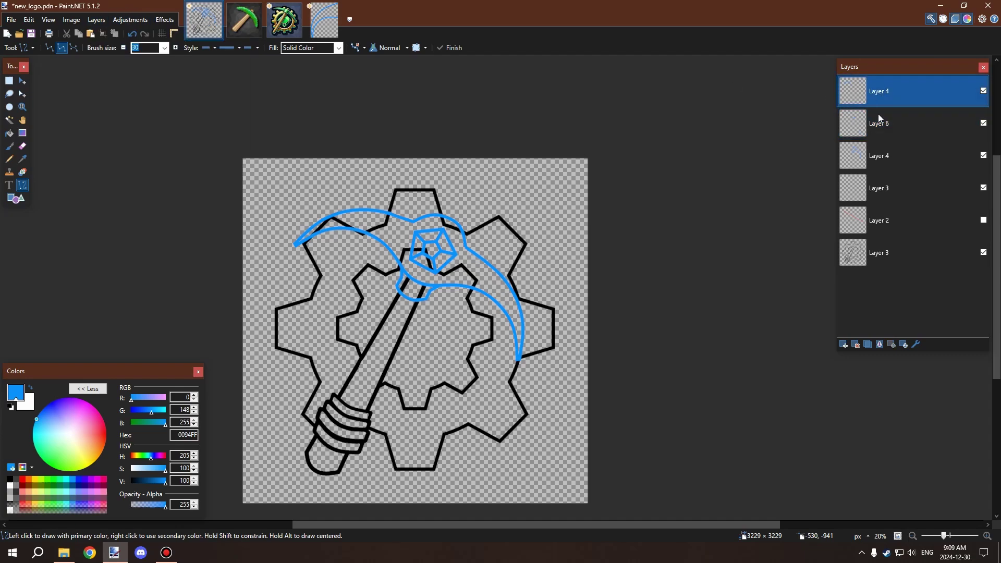
click(878, 345)
click(879, 345)
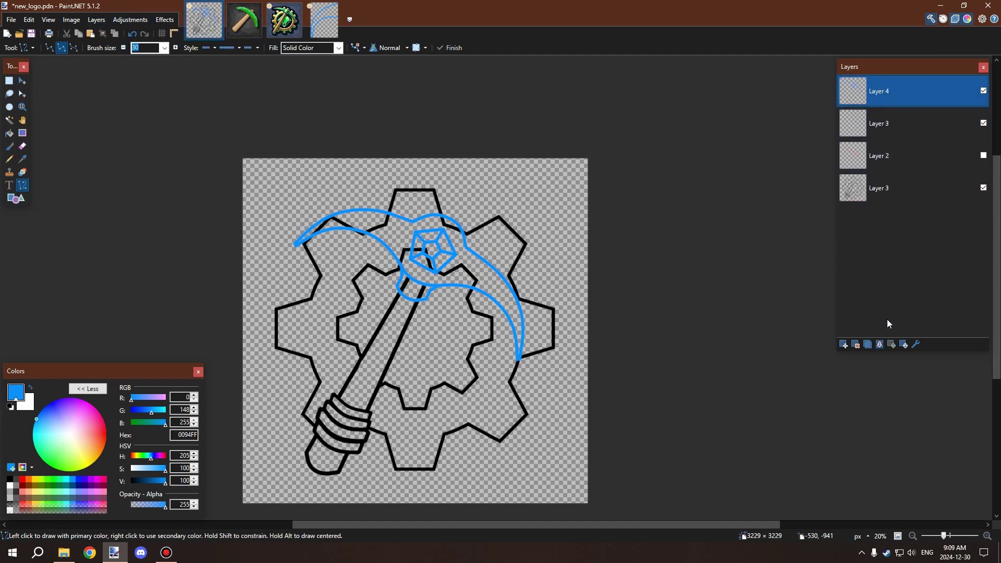
Apply the Black and White adjustment to the merged Layer 4 with the pickaxe head
click(112, 20)
click(112, 20)
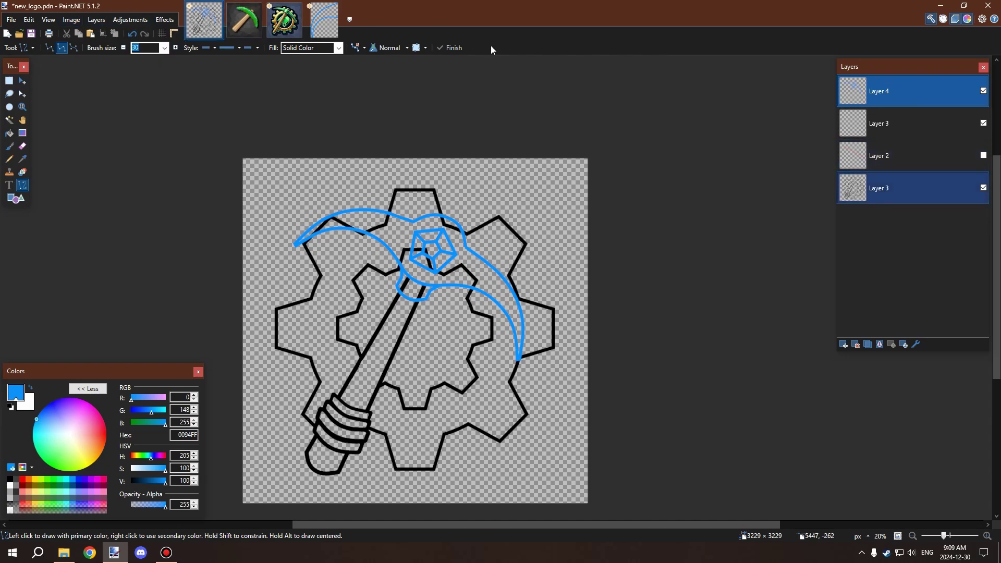
click(129, 20)
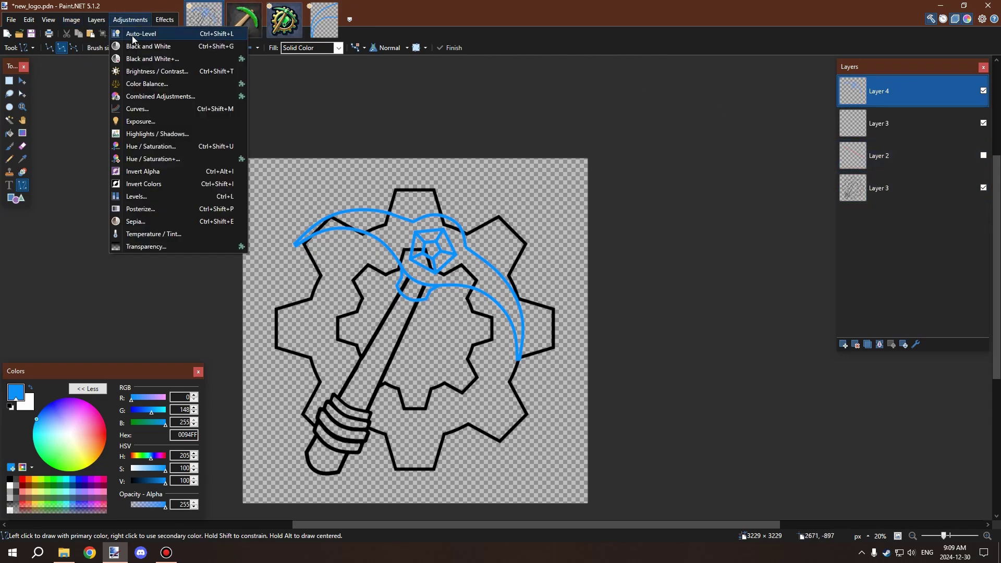
click(130, 19)
click(130, 20)
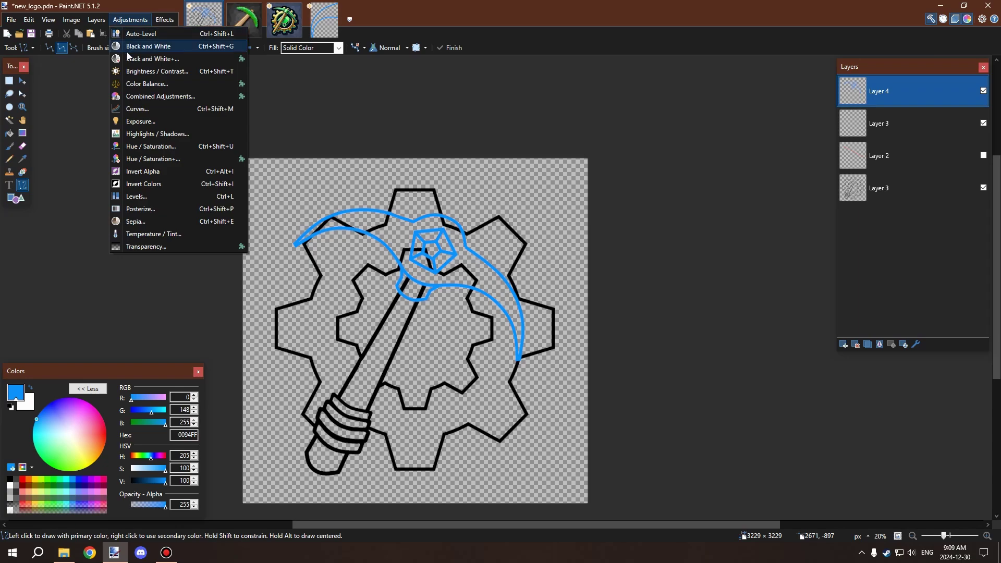
click(133, 42)
Turn the pickaxe head's lines black by setting Layer 4's brightness to -100 and contrast to 100
click(128, 24)
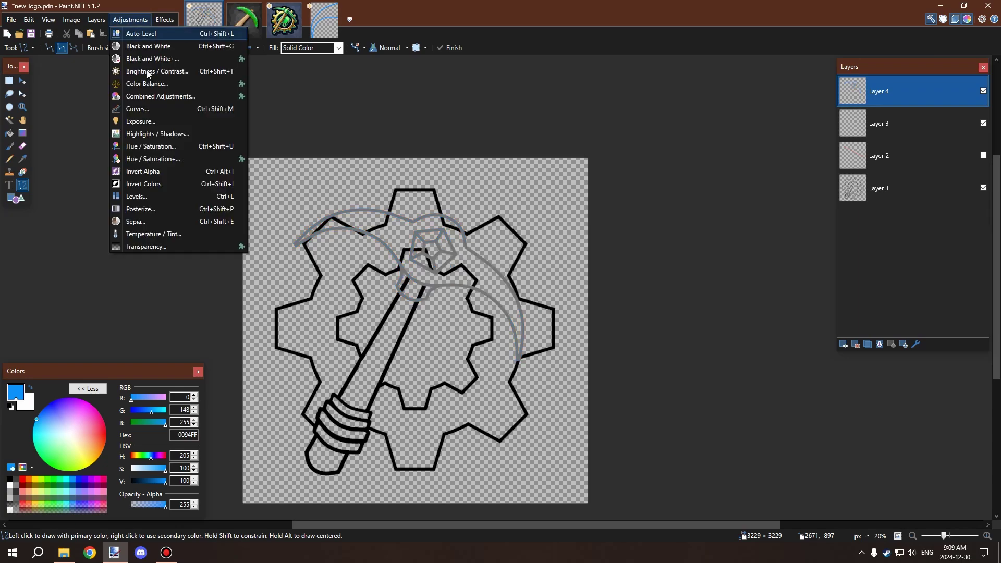
click(158, 73)
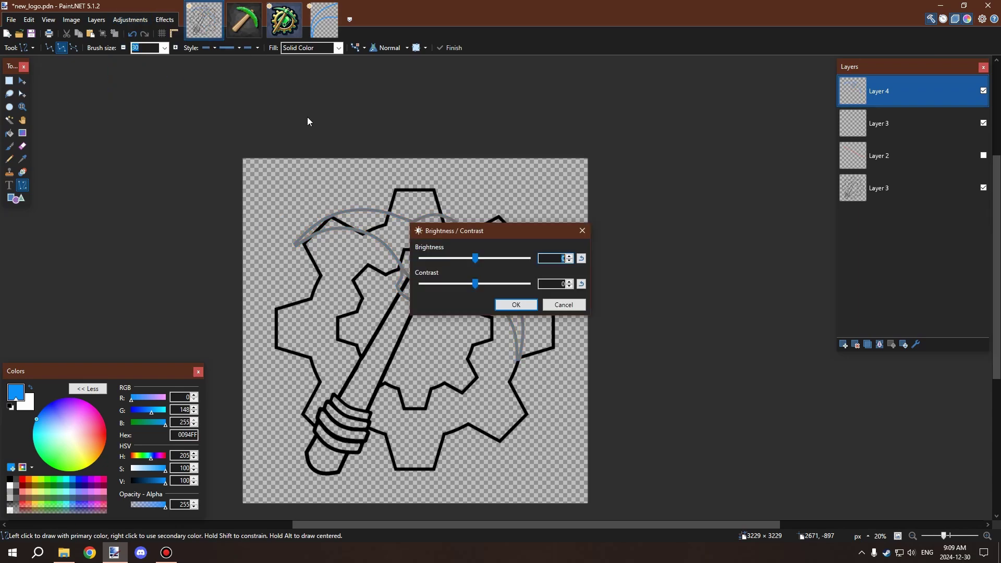
drag(486, 232, 578, 241)
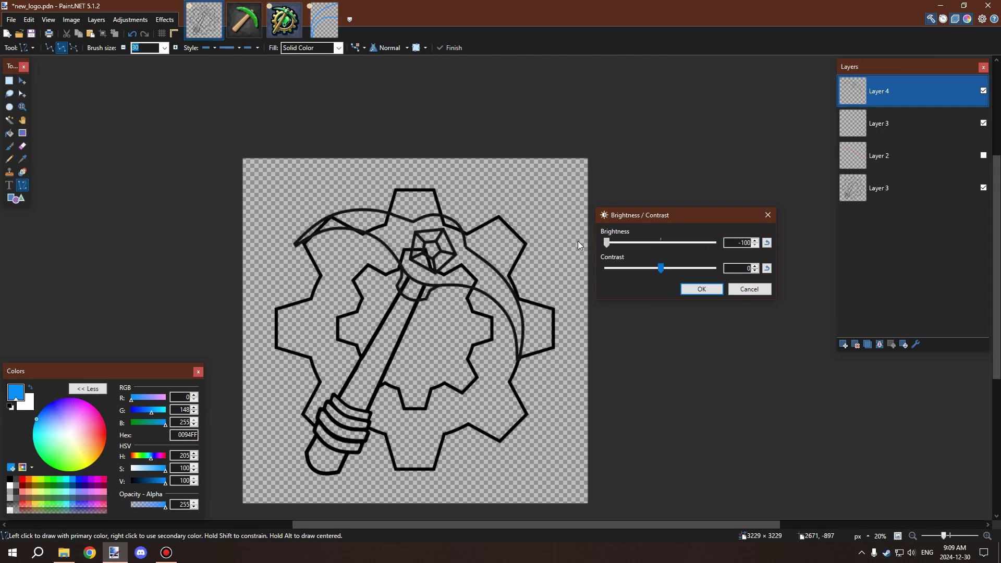
drag(672, 269, 775, 282)
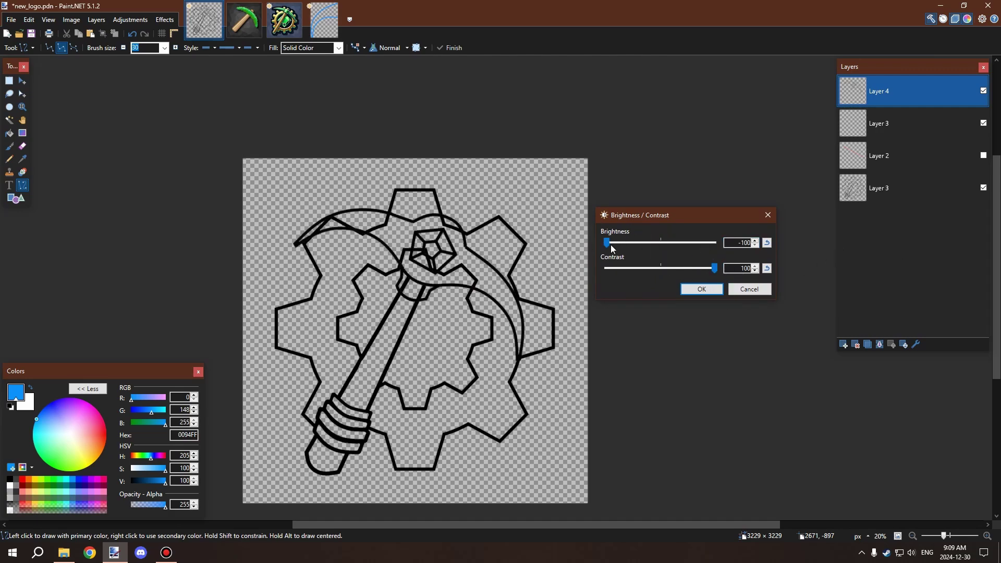
click(749, 289)
Examine the edge pixels of the blackened pickaxe outline where it crosses the gear's upper tooth
scroll(354, 222, up, 7)
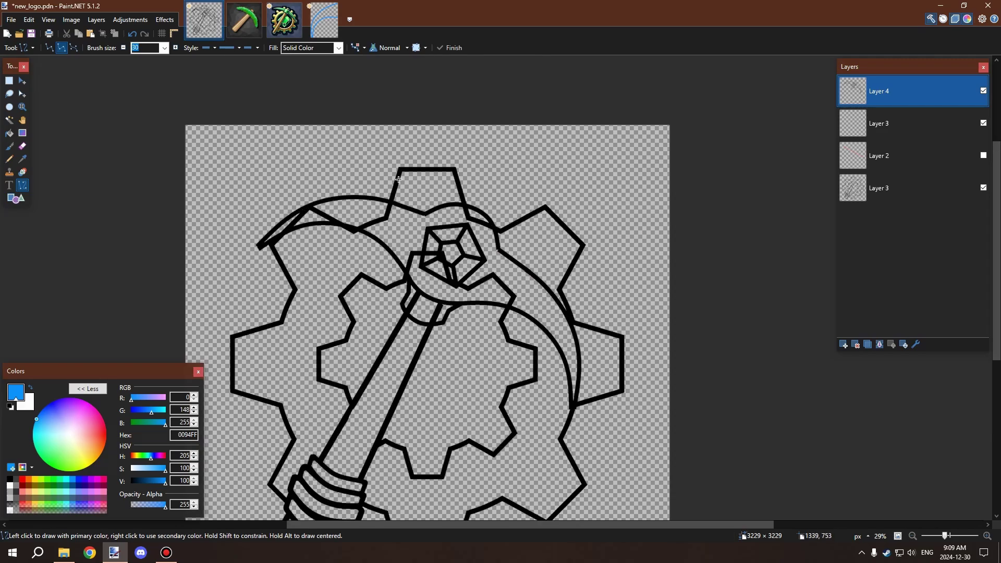
scroll(354, 222, up, 4)
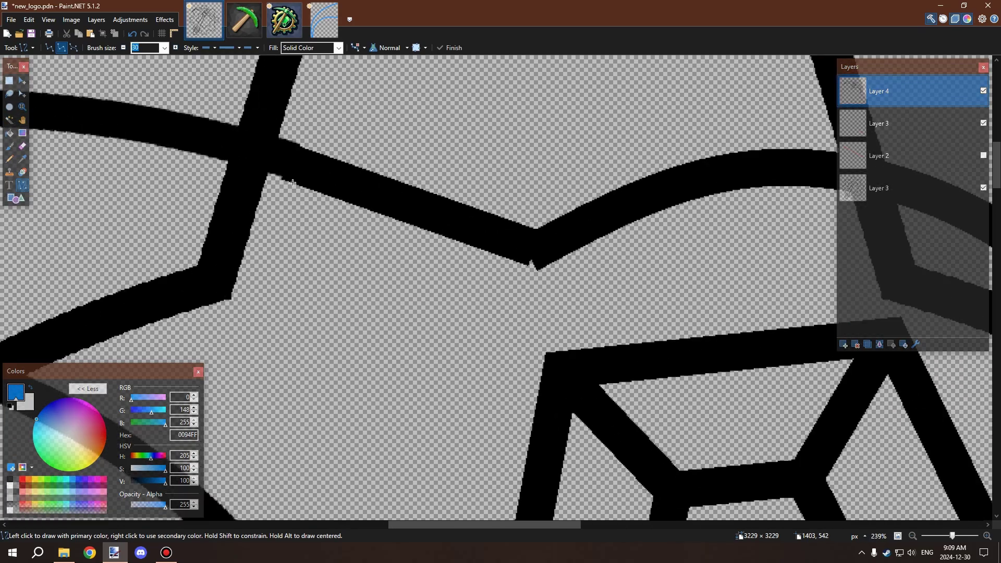
scroll(313, 127, up, 3)
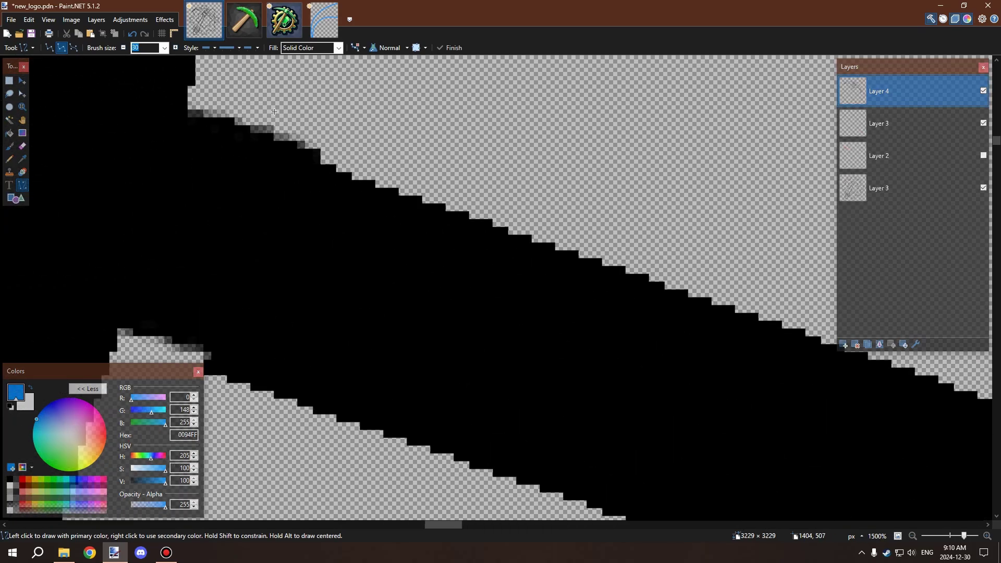
scroll(174, 130, down, 3)
scroll(173, 129, up, 2)
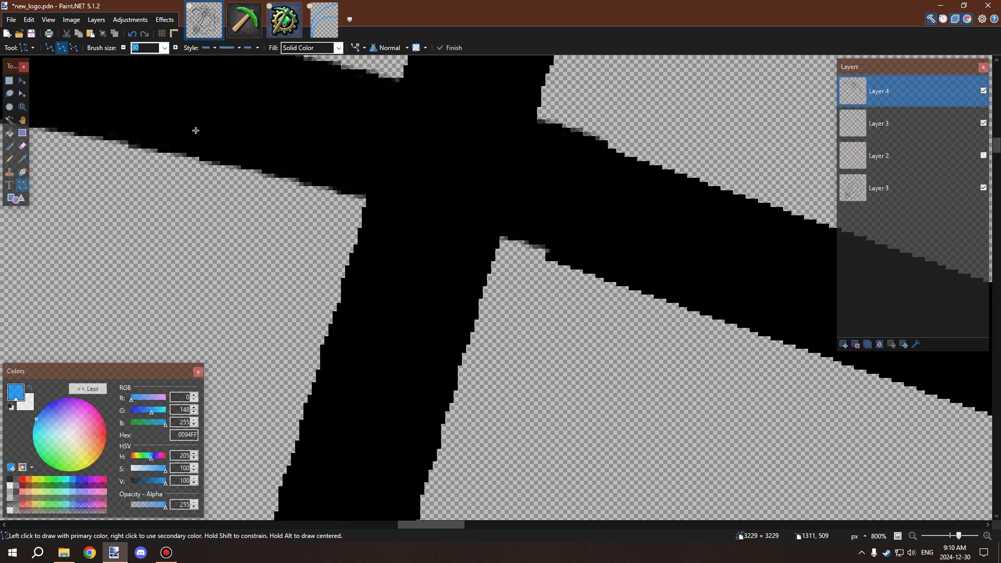
scroll(200, 130, down, 8)
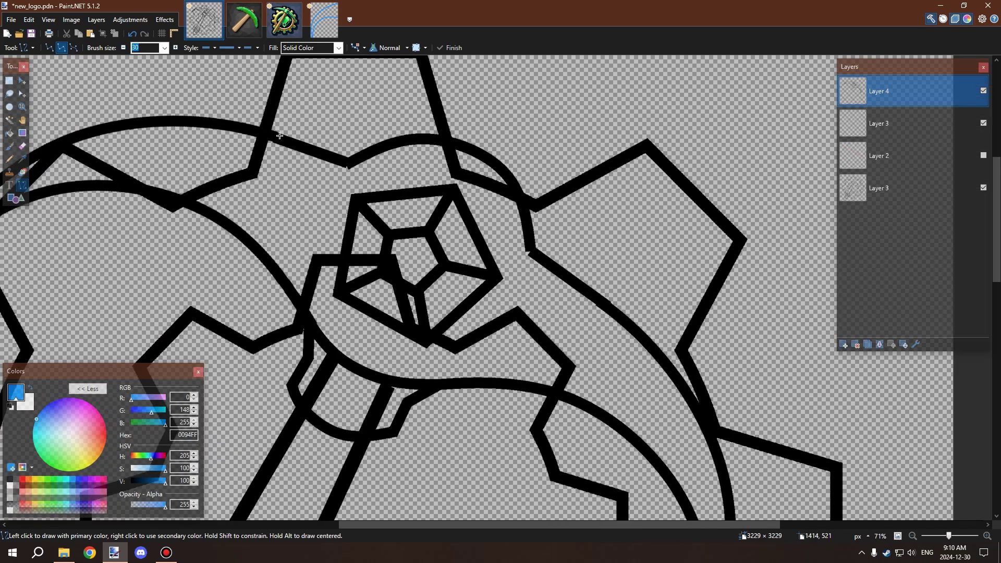
Undo the brightness and black-and-white adjustments, the layer merges, the Layer 3 visibility change and the gem's last connecting line
scroll(183, 140, up, 1)
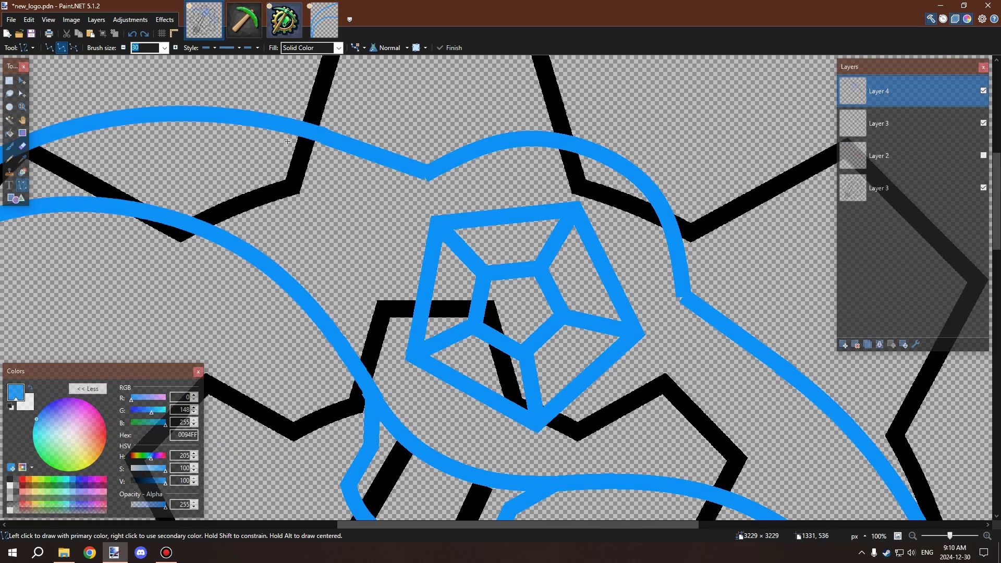
key(ctrl+y)
key(ctrl+y)
key(ctrl+y)
key(ctrl+y)
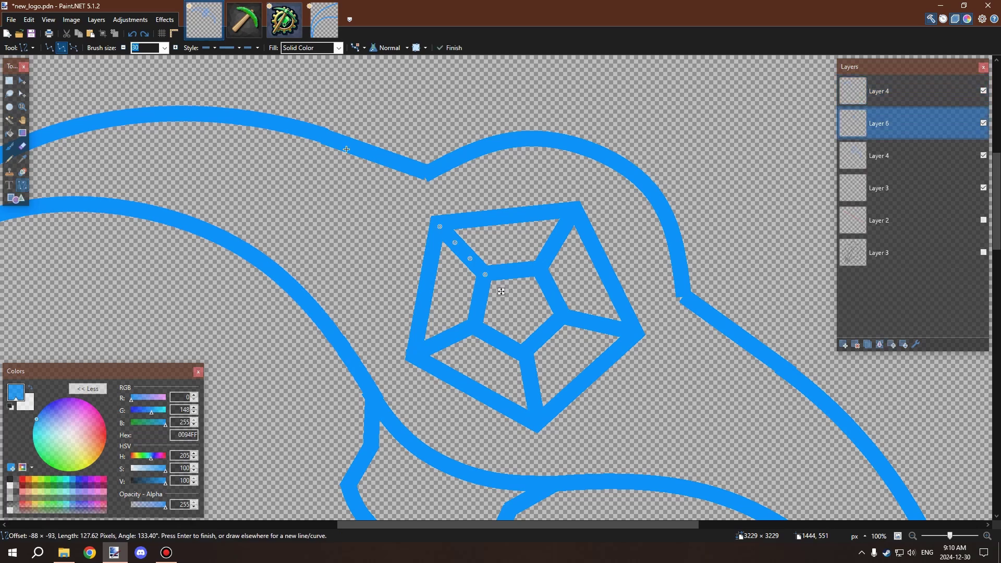
key(ctrl+z)
Switch to the Magic Wand and merge the top Layer 4 and Layer 6 down into the lower Layer 4
scroll(313, 143, left, 4)
scroll(277, 137, up, 1)
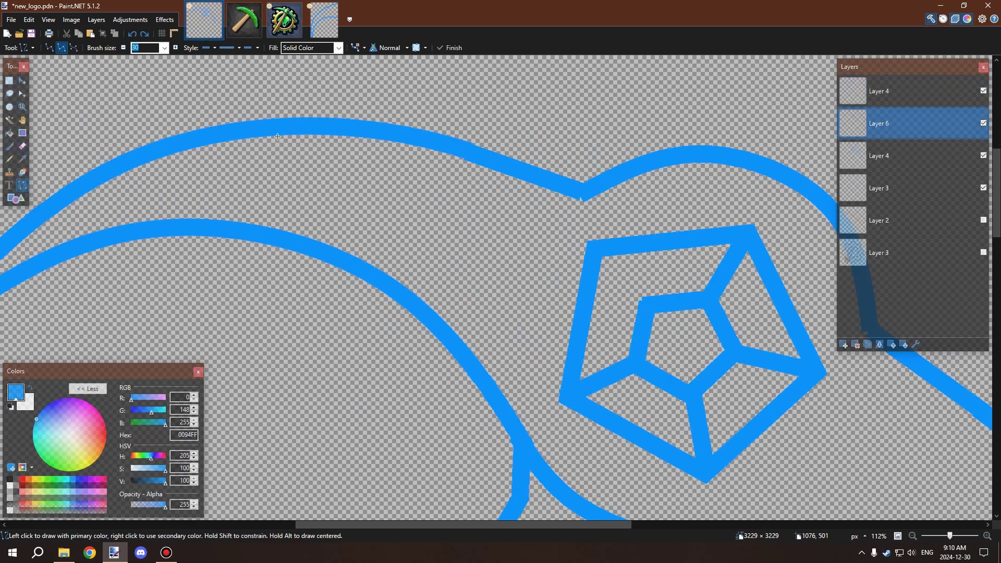
scroll(277, 137, down, 1)
scroll(219, 214, up, 15)
key(s)
key(s)
key(s)
key(s)
click(886, 90)
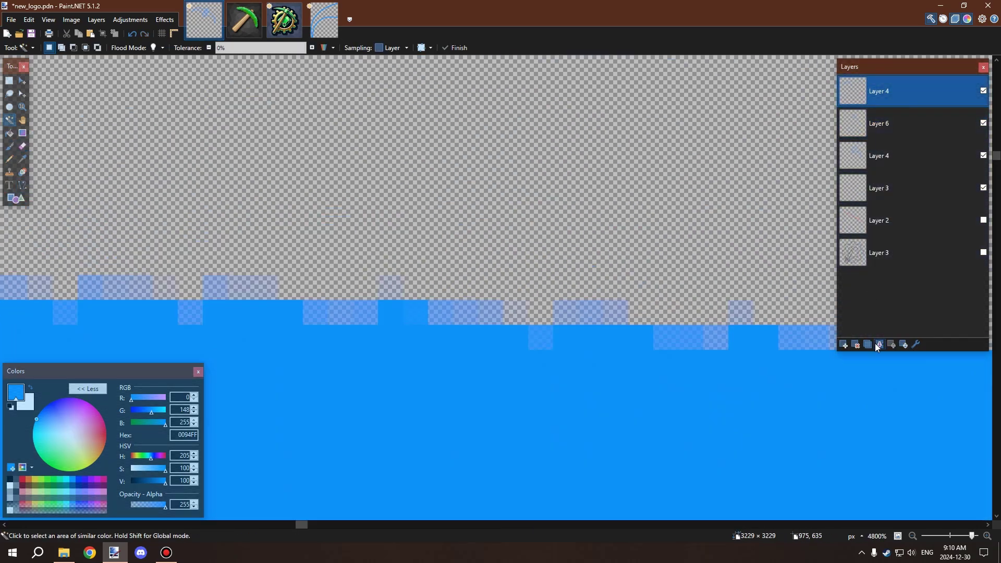
click(879, 345)
click(879, 345)
Select the semi-transparent edge pixels of the blue outline globally with the Magic Wand at 21% tolerance
click(239, 287)
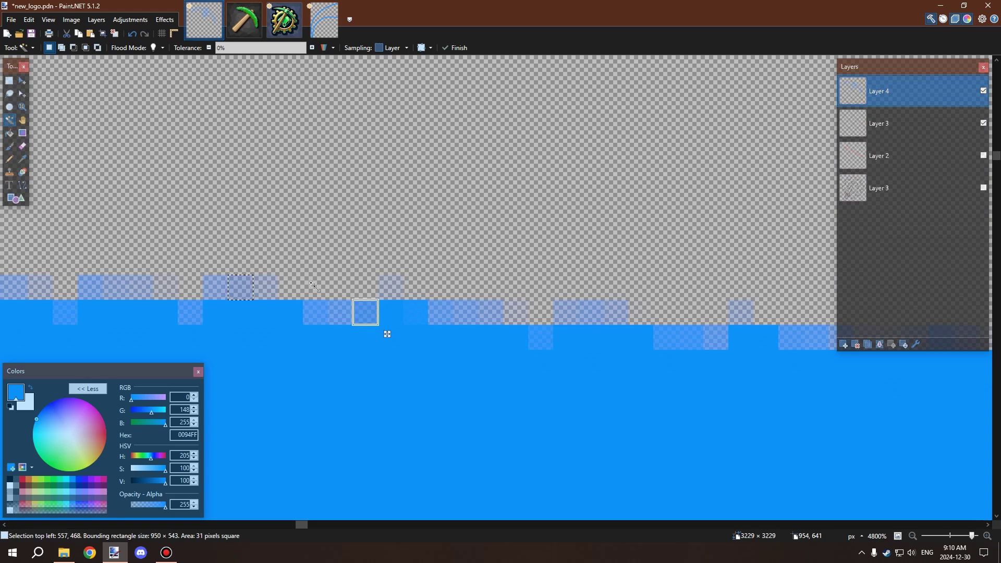
key(ctrl+d)
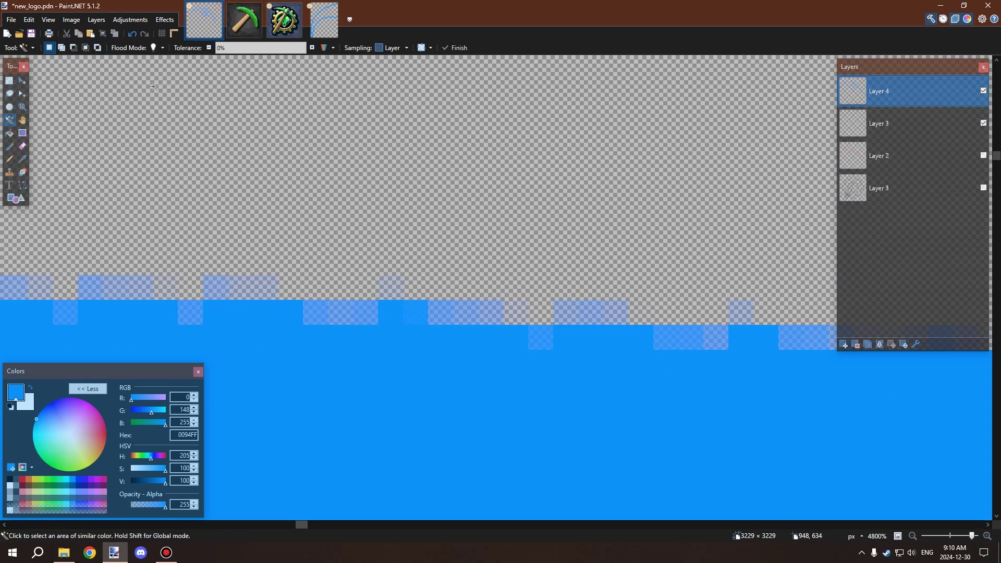
shift+click(243, 289)
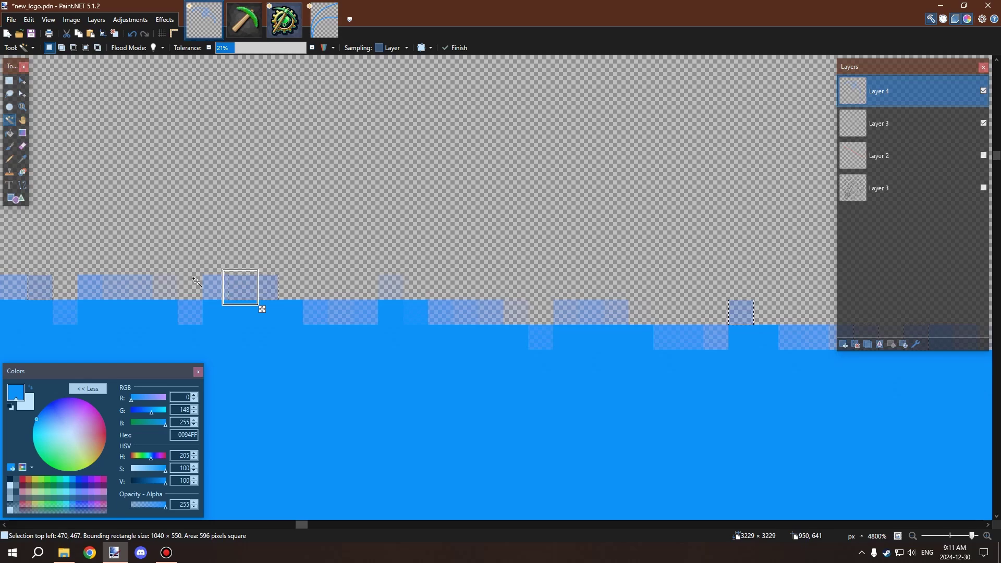
drag(240, 287, 112, 309)
drag(350, 316, 413, 285)
Add more semi-transparent edge pixels along the pickaxe head's curve to the Magic Wand selection at 21% tolerance
scroll(413, 285, right, 5)
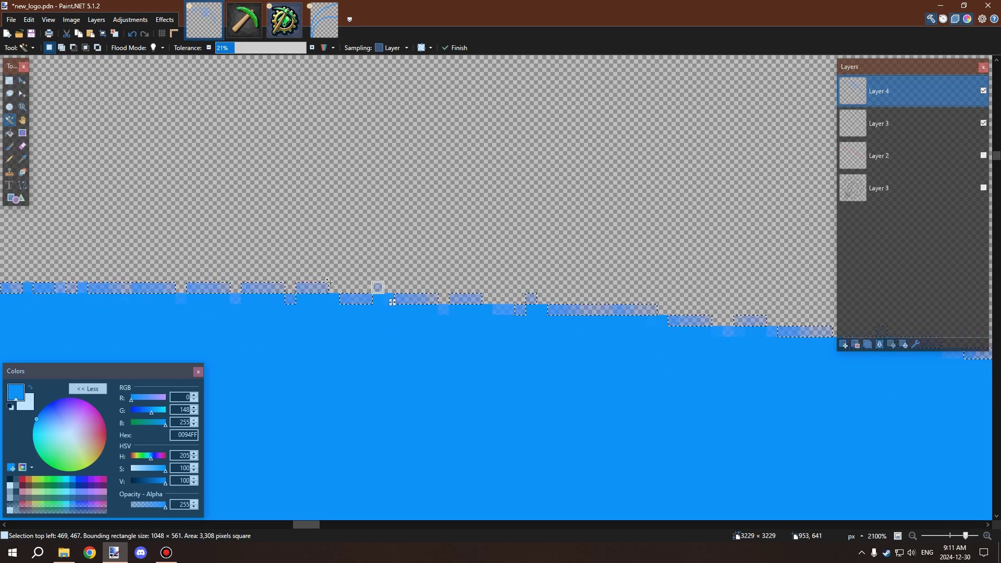
scroll(547, 291, down, 6)
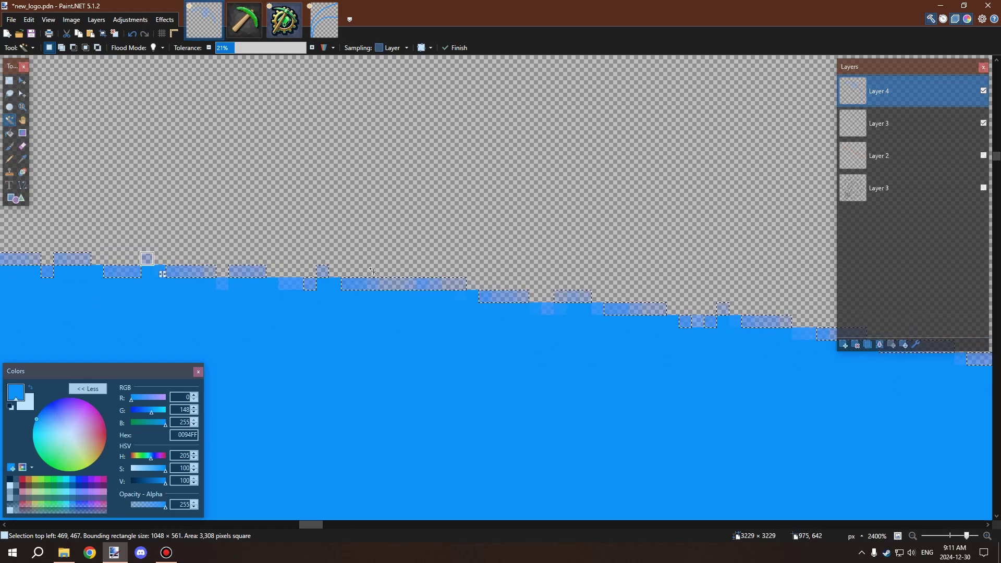
scroll(380, 271, down, 3)
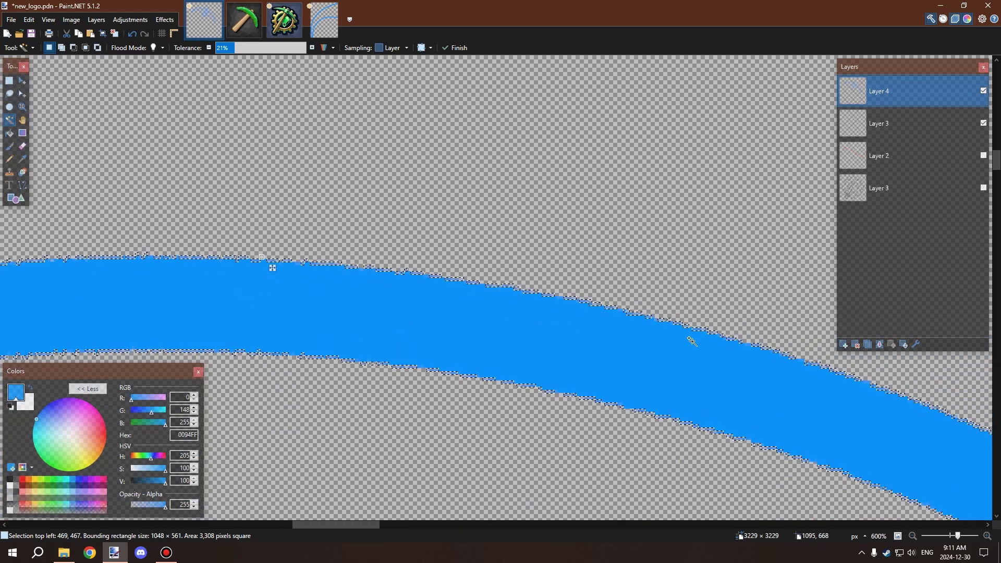
scroll(596, 308, up, 6)
scroll(639, 295, up, 2)
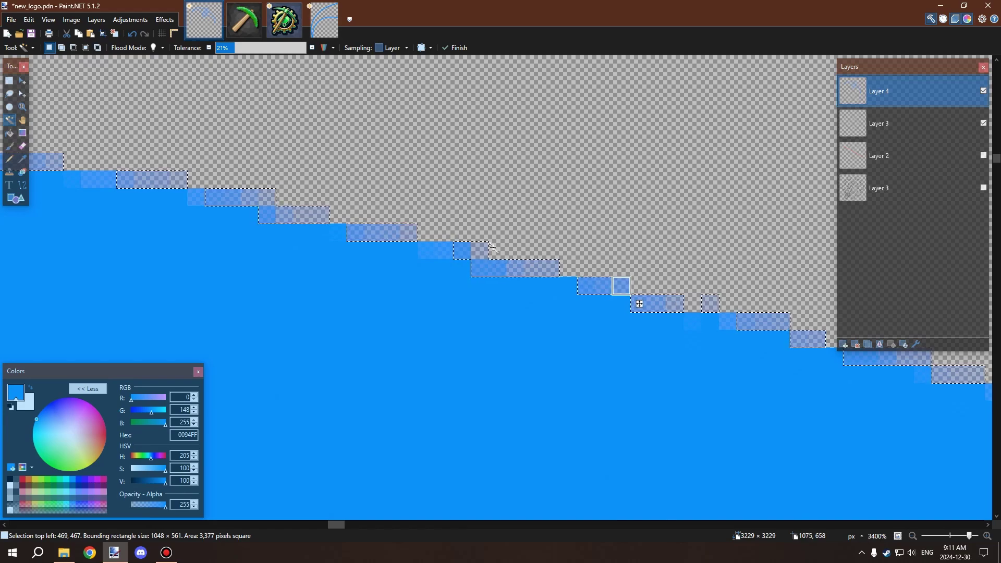
Examine how completely the selection covers the semi-transparent pixels along both edges of the pickaxe head's descending curve
scroll(492, 247, down, 2)
scroll(571, 299, up, 4)
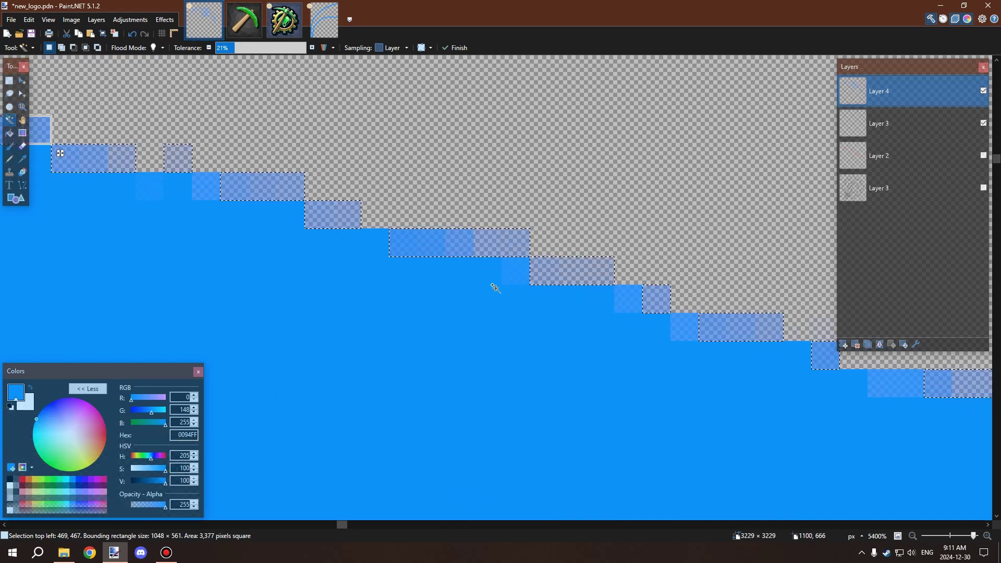
scroll(494, 288, down, 3)
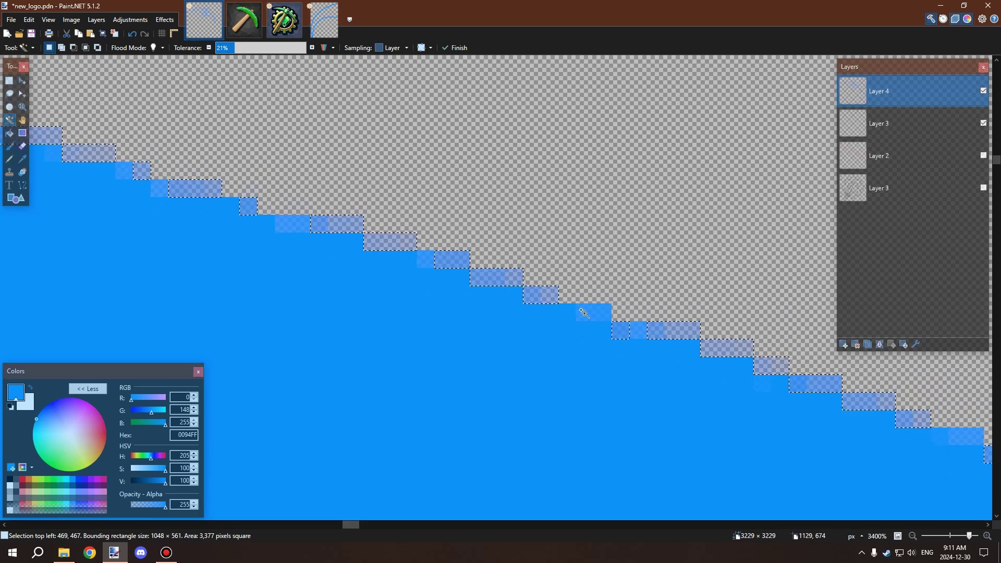
scroll(583, 313, down, 4)
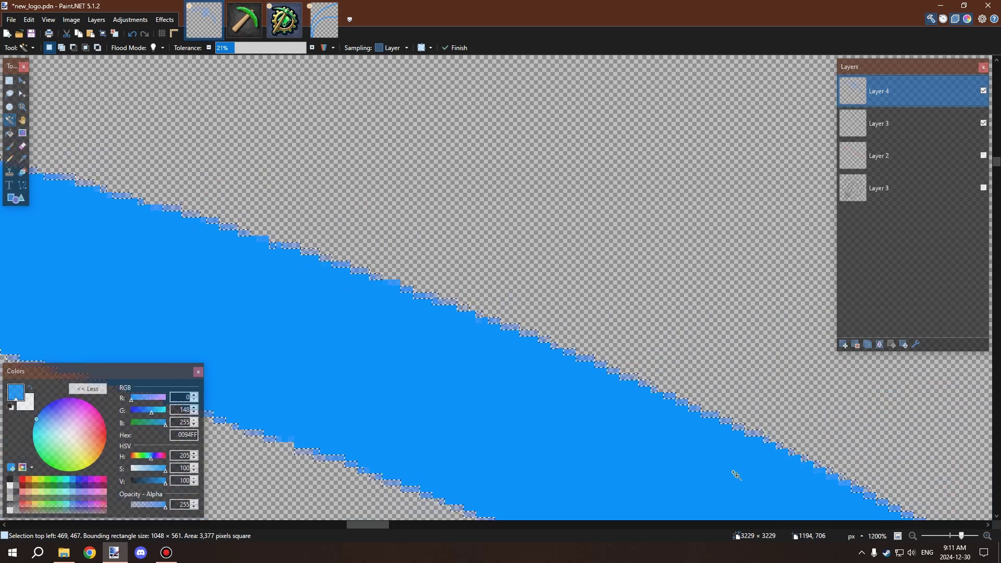
scroll(458, 340, down, 3)
scroll(484, 344, up, 2)
scroll(365, 360, down, 3)
scroll(242, 382, up, 4)
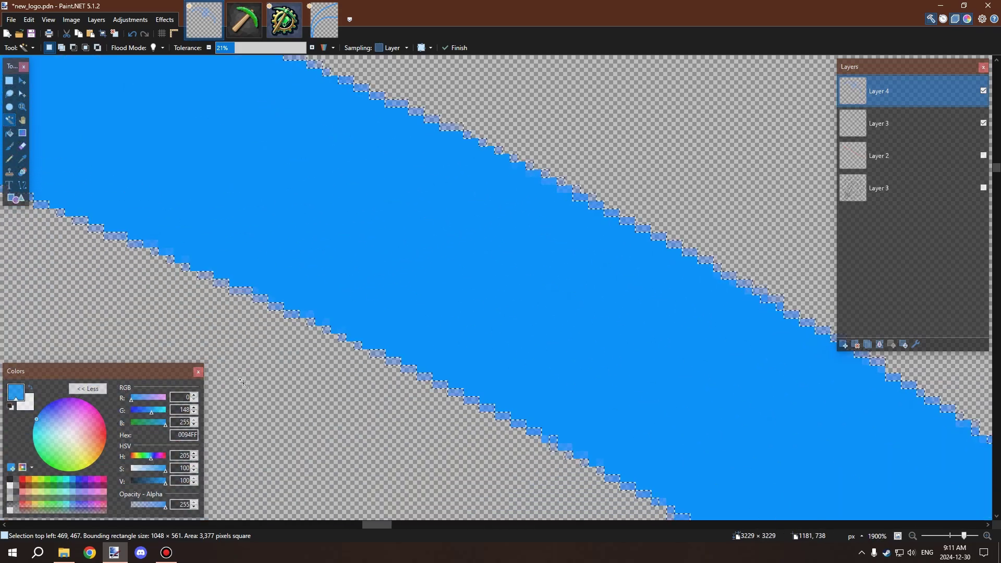
scroll(242, 382, up, 3)
scroll(469, 416, down, 3)
scroll(705, 455, up, 3)
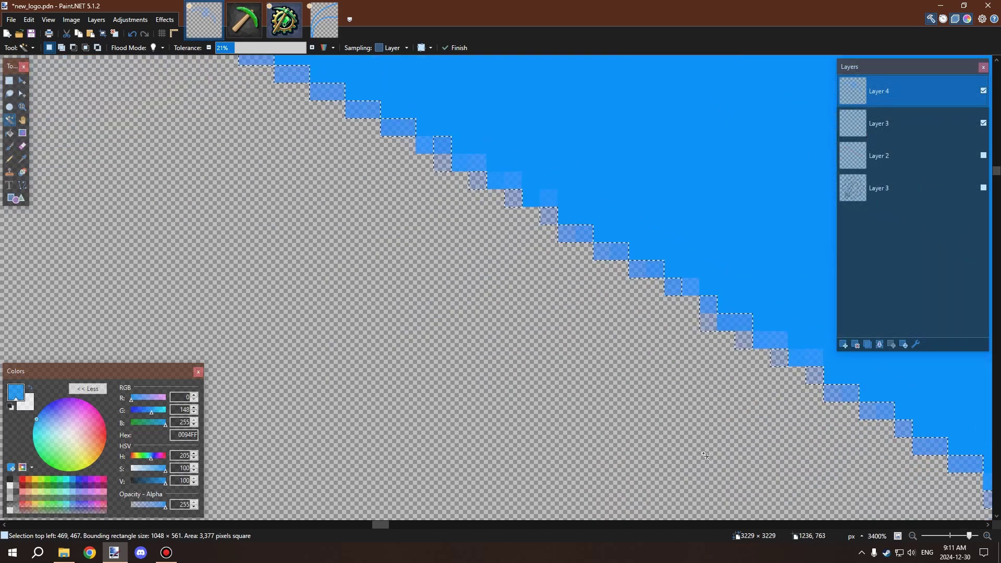
scroll(706, 455, down, 4)
scroll(469, 313, down, 2)
scroll(260, 234, up, 2)
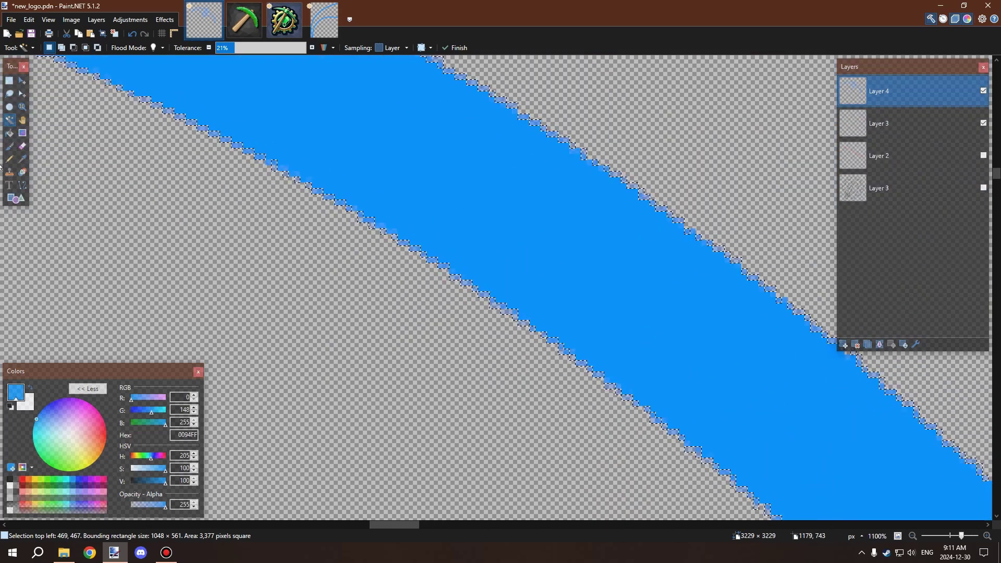
Fill the selected edge pixels with solid blue 0094FF using the Paint Bucket at 100% tolerance, and clear the selection
click(10, 133)
scroll(435, 256, up, 5)
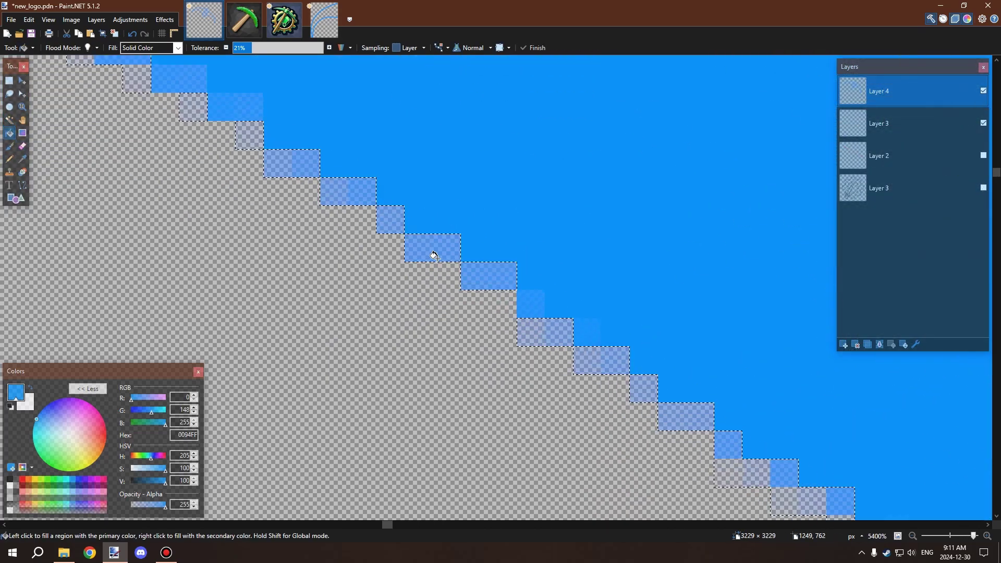
click(434, 255)
drag(252, 47, 323, 47)
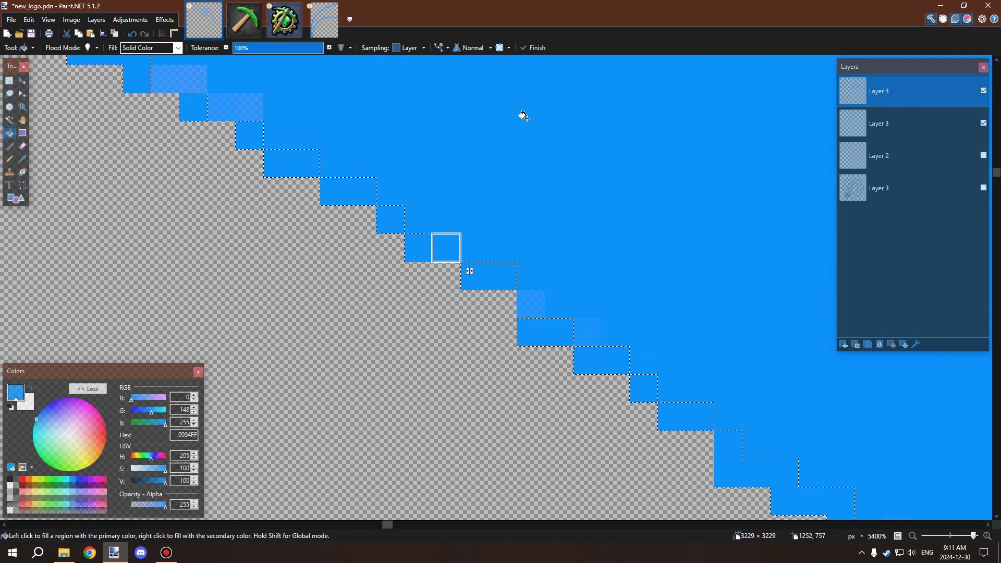
scroll(549, 340, down, 10)
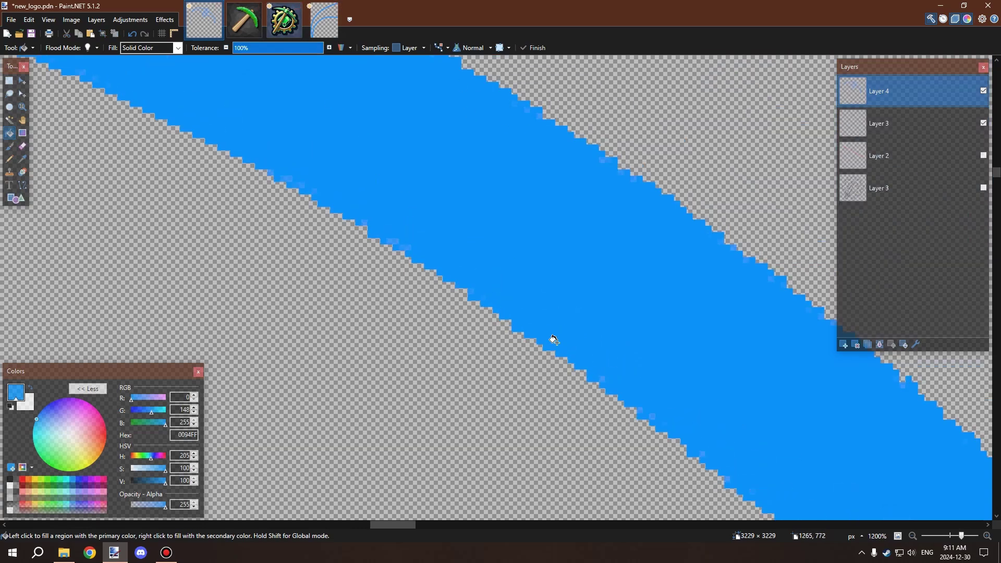
Erase the blunt end of the pickaxe head's left tip on a steep slant so it ends in a sharp point
scroll(599, 270, down, 3)
scroll(334, 221, up, 6)
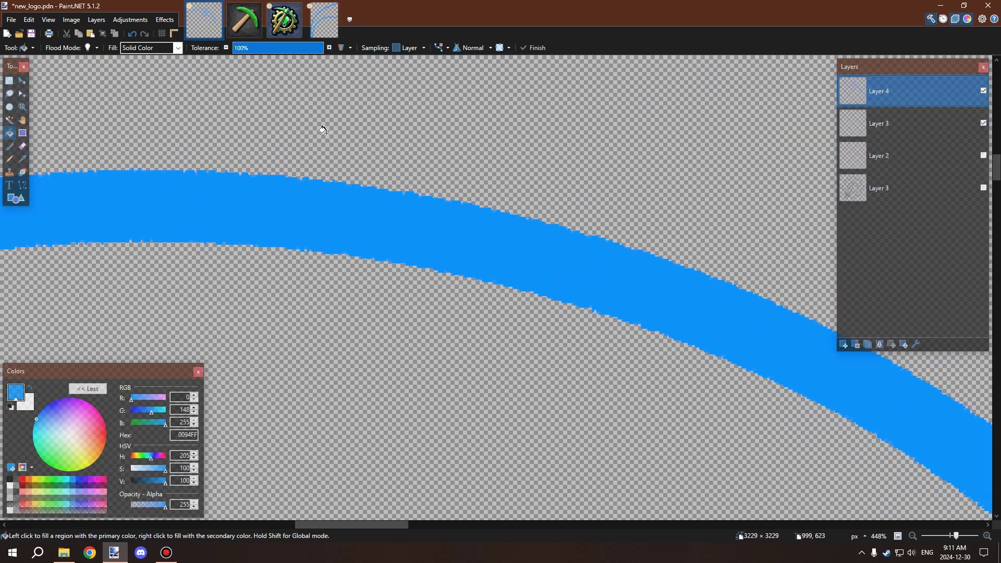
scroll(355, 229, down, 12)
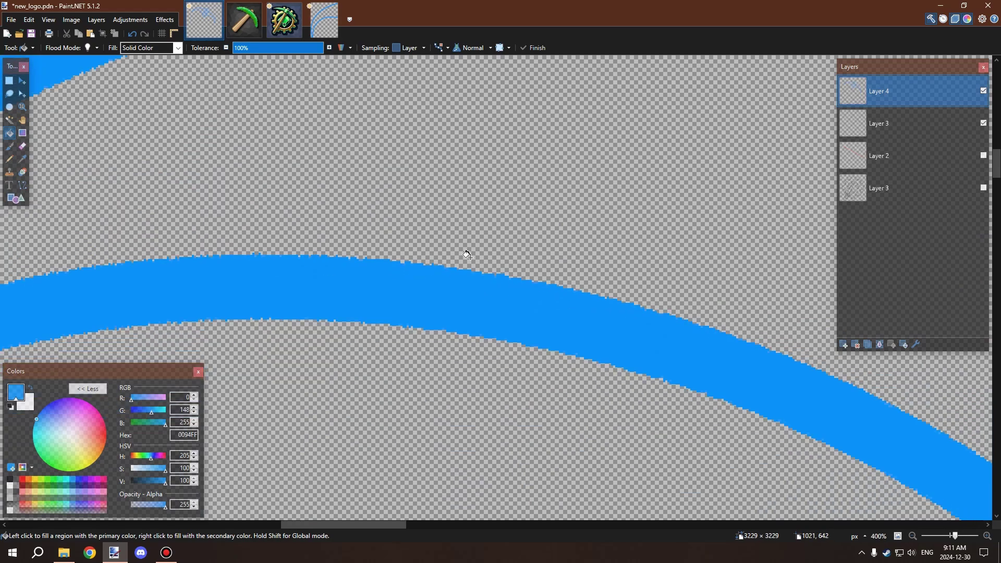
scroll(226, 225, down, 2)
scroll(161, 246, up, 6)
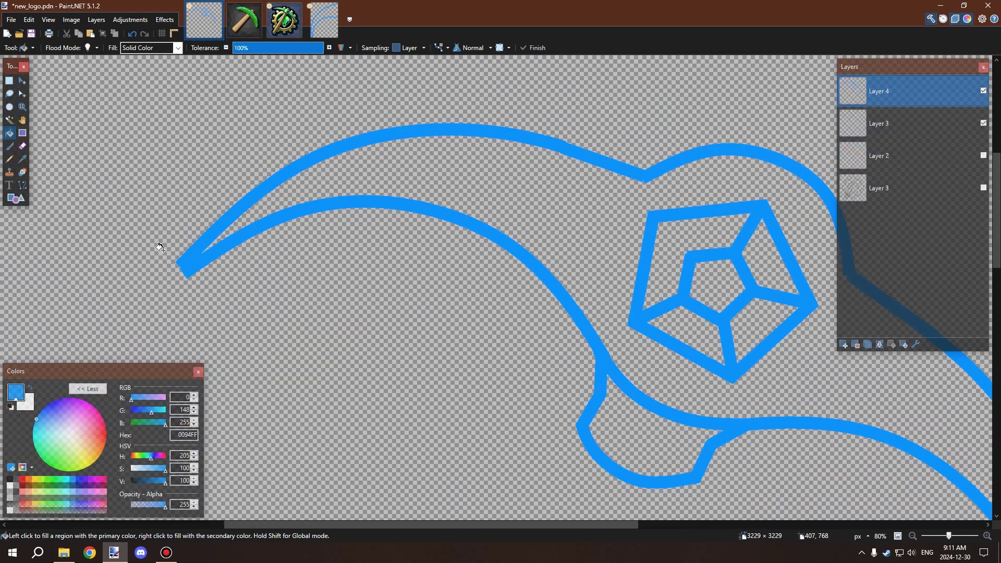
scroll(169, 245, down, 3)
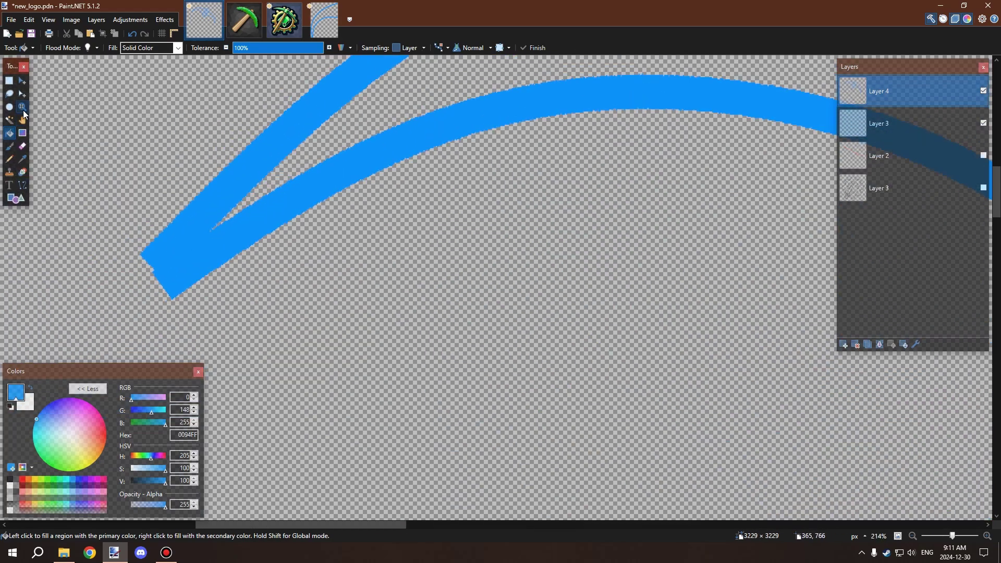
click(23, 147)
scroll(126, 253, up, 2)
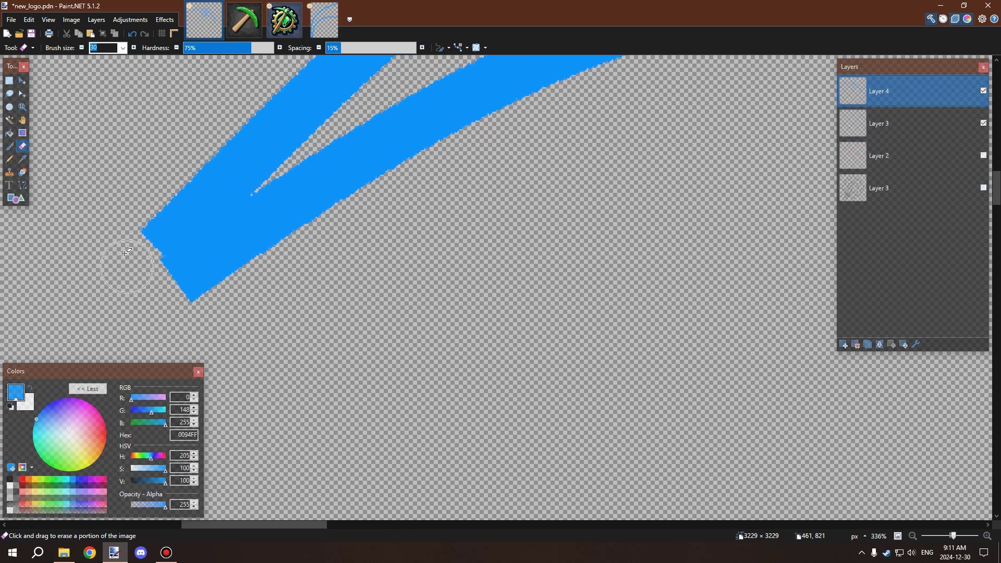
scroll(282, 339, down, 4)
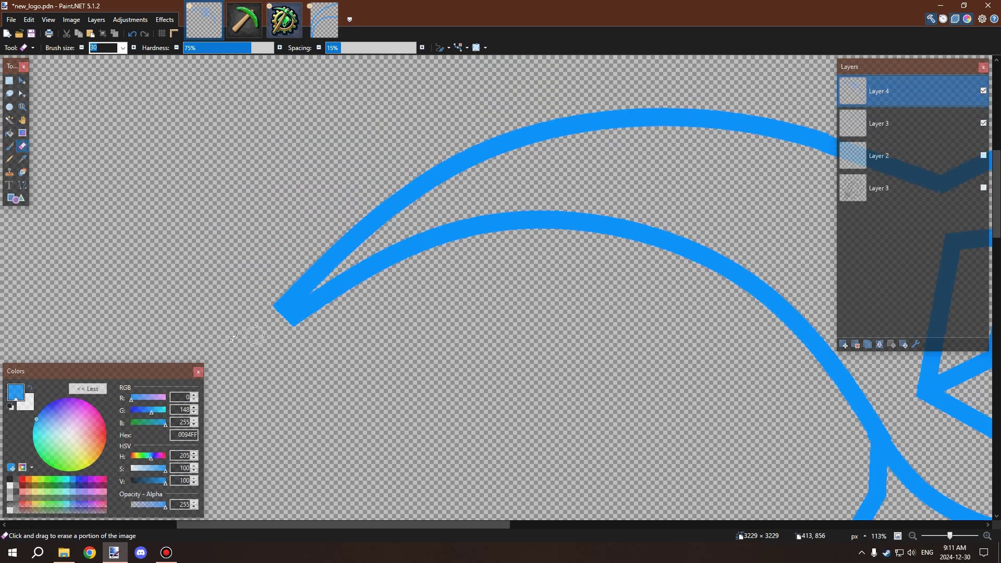
scroll(322, 259, up, 6)
mouse_move(303, 350)
mouse_down()
mouse_move(330, 212)
mouse_move(374, 122)
mouse_move(393, 110)
mouse_move(335, 328)
mouse_up()
key(ctrl+z)
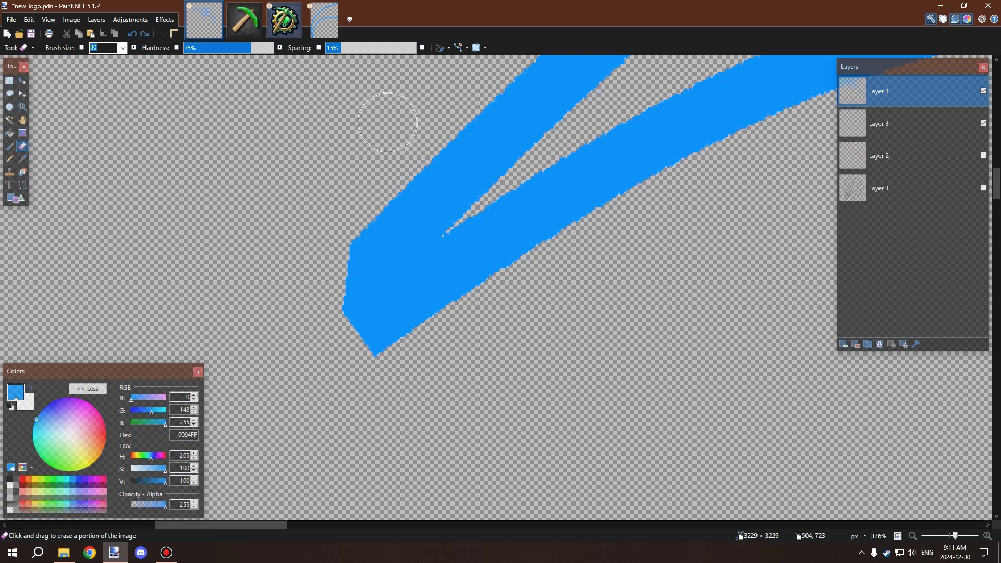
drag(384, 116, 338, 371)
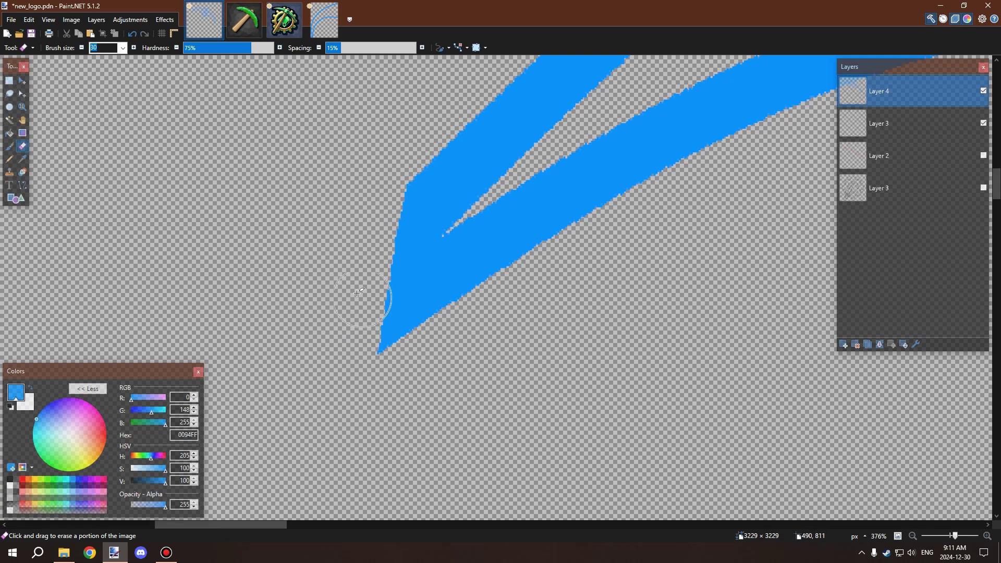
Try to trim the blunt lower-right tip of the pickaxe head diagonally with the Eraser
scroll(315, 297, down, 6)
scroll(633, 401, up, 4)
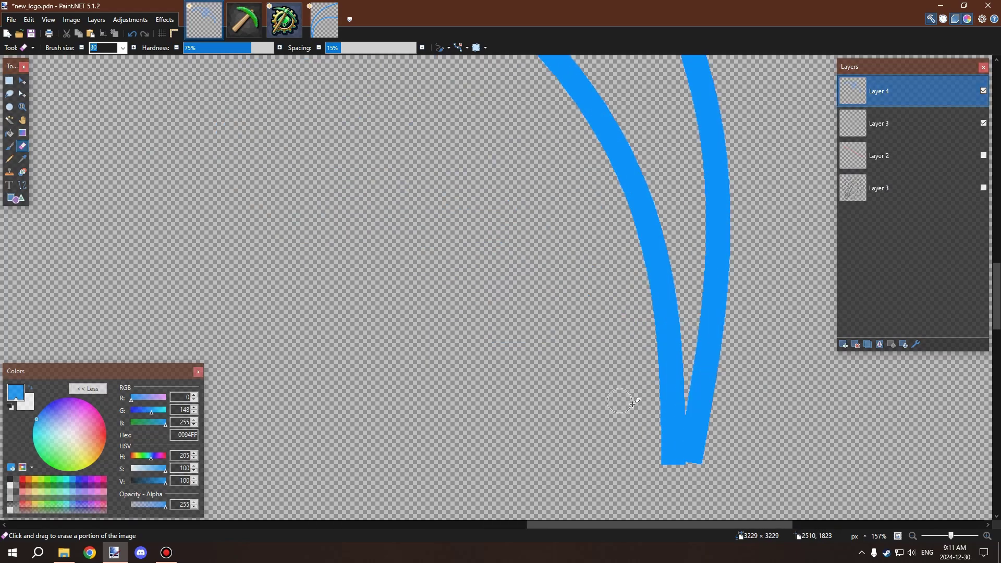
scroll(496, 179, up, 4)
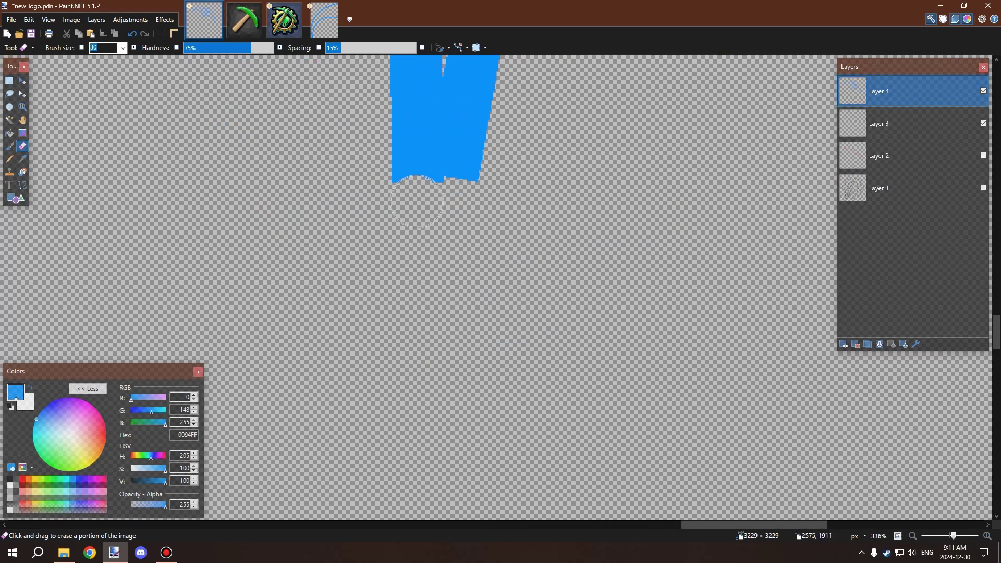
drag(417, 202, 477, 140)
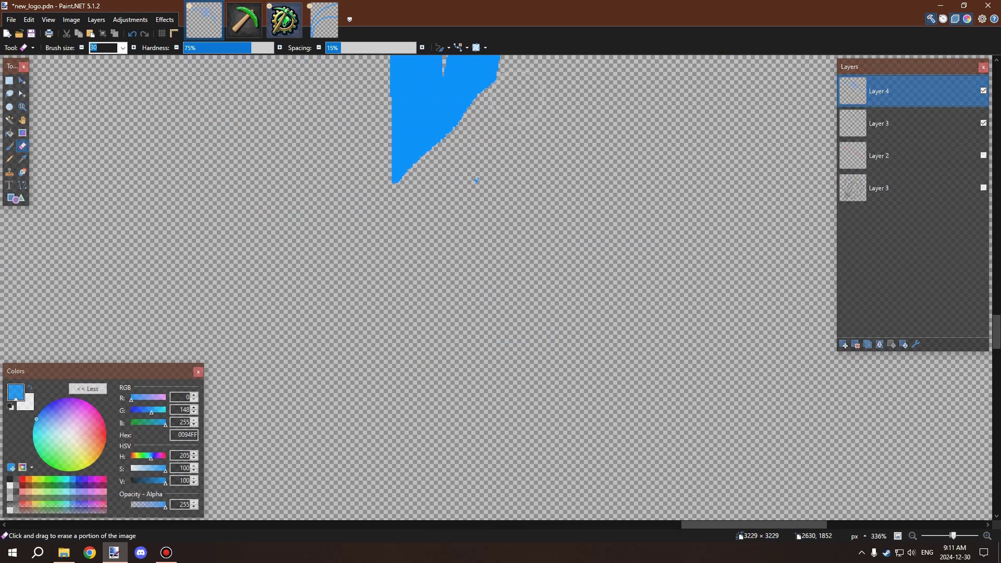
scroll(498, 184, up, 2)
key(ctrl+z)
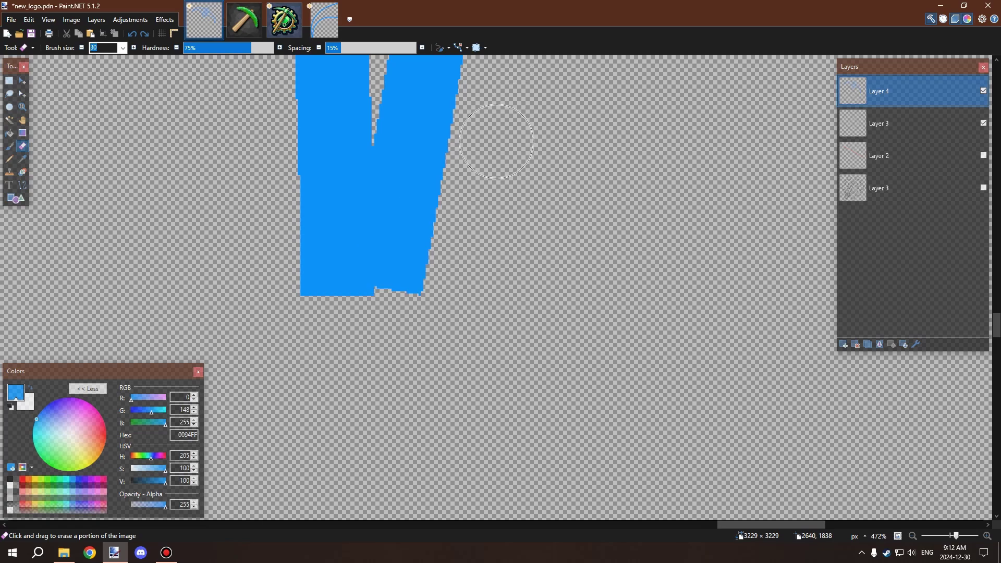
drag(496, 139, 388, 284)
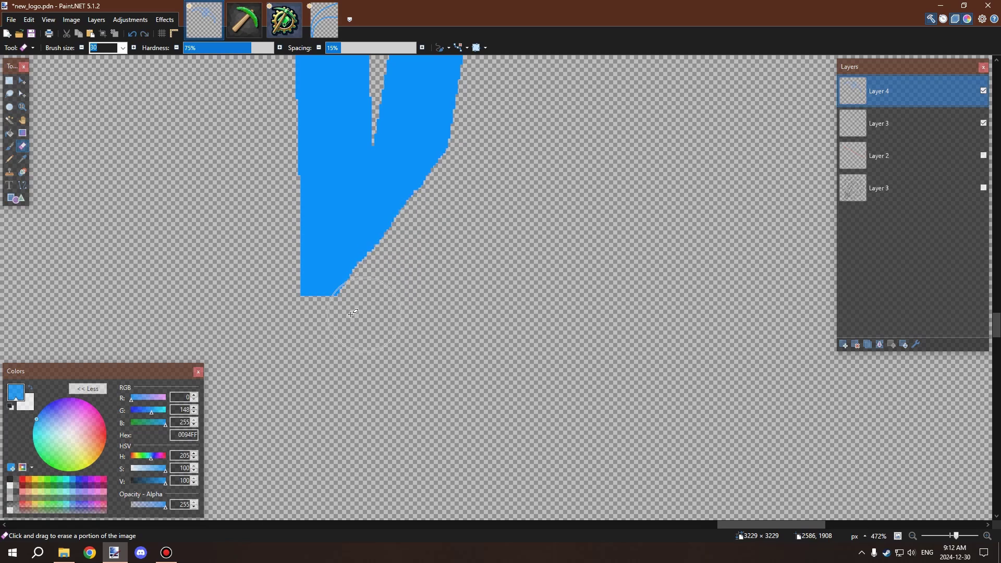
key(ctrl+z)
mouse_move(336, 319)
mouse_down()
mouse_move(472, 170)
mouse_move(335, 333)
mouse_up()
key(ctrl+z)
key(ctrl+z)
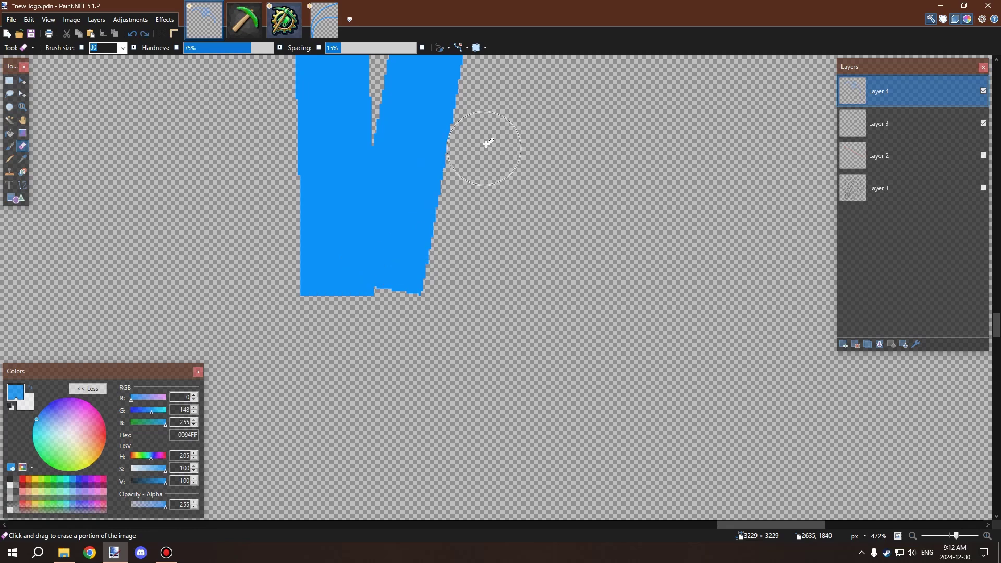
Erase the outer corner of the pickaxe head's lower-right tip on a slant to form a point
mouse_move(487, 144)
mouse_down()
mouse_move(413, 257)
mouse_move(347, 305)
mouse_up()
key(ctrl+z)
mouse_move(488, 150)
mouse_down()
mouse_move(402, 244)
mouse_move(328, 299)
mouse_move(447, 190)
mouse_move(454, 156)
mouse_move(412, 225)
mouse_move(334, 301)
mouse_move(365, 284)
mouse_move(411, 224)
mouse_move(462, 193)
mouse_up()
key(ctrl+z)
key(ctrl+z)
key(ctrl+z)
scroll(477, 308, down, 8)
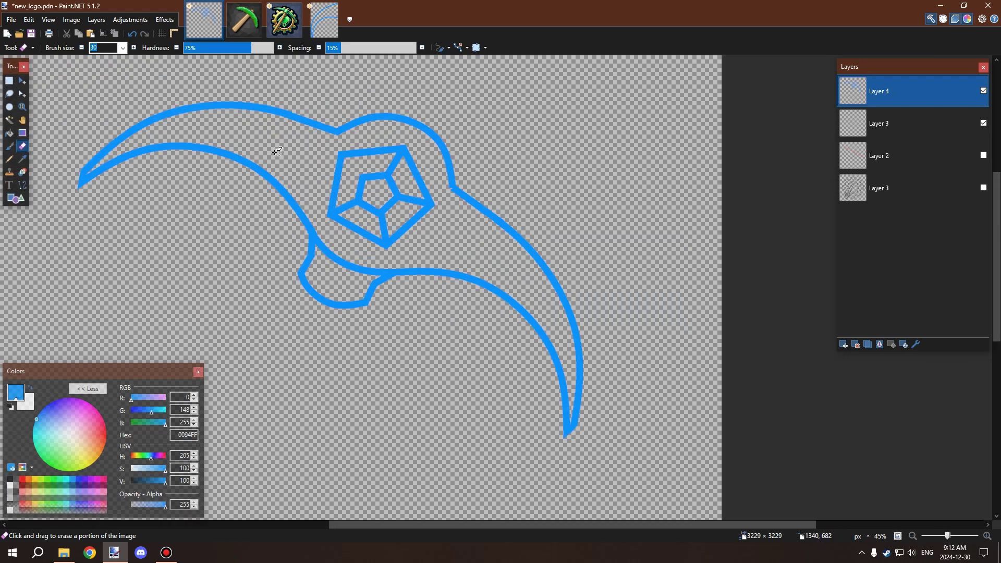
Touch up the notched inner corner on the right side of the socket outline below the gem with the Pencil
scroll(331, 180, up, 8)
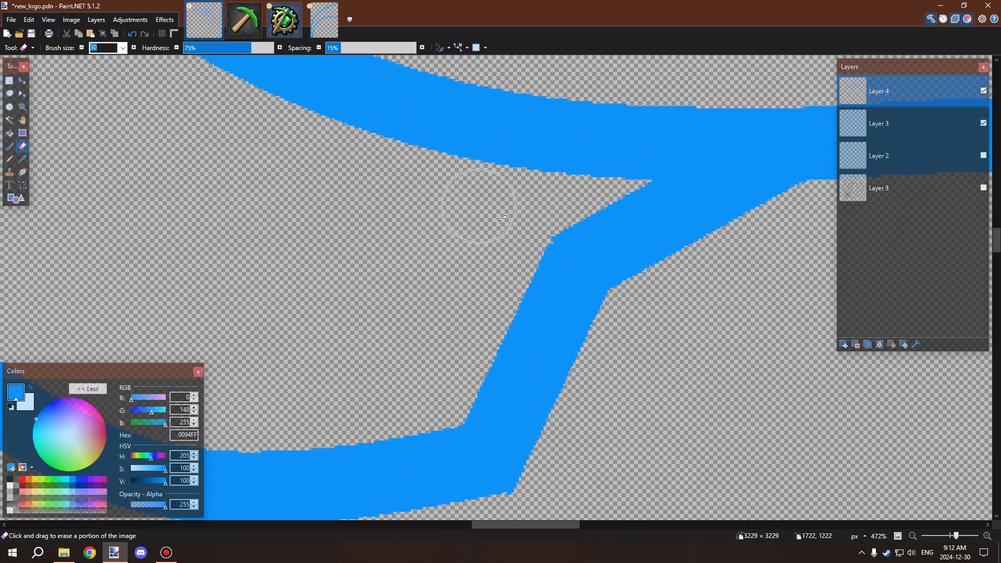
click(9, 159)
scroll(550, 237, up, 2)
scroll(550, 238, up, 2)
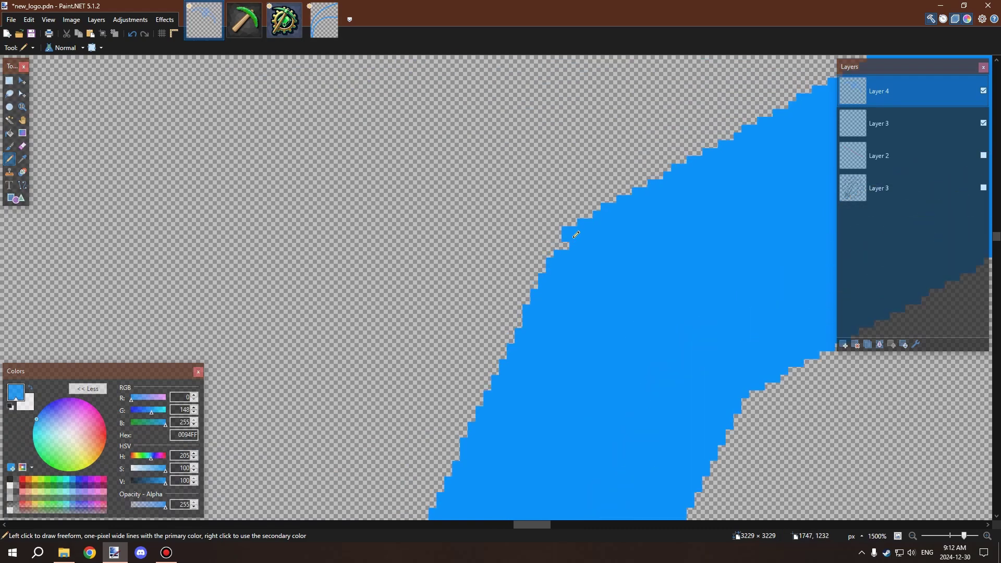
scroll(568, 238, down, 6)
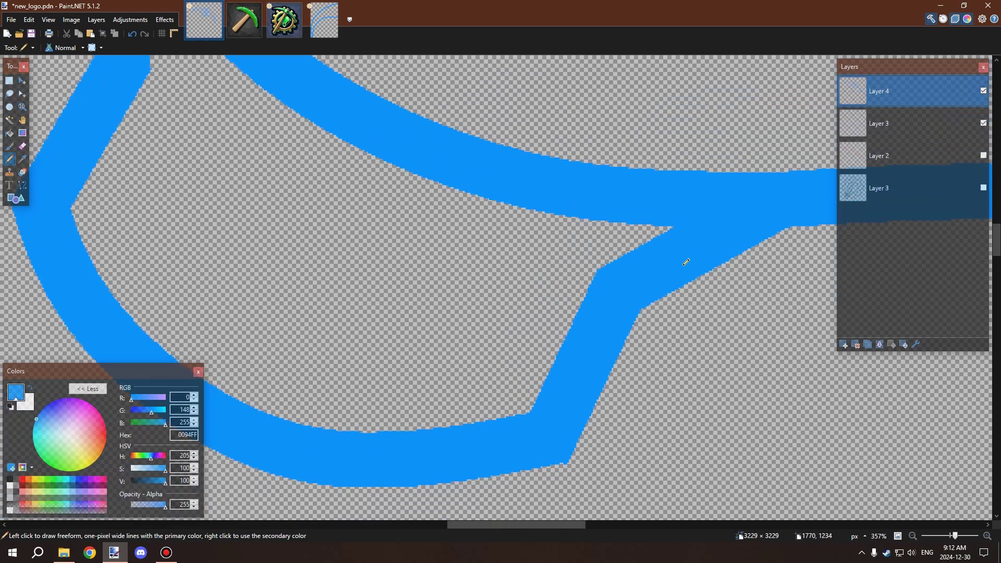
Erase the bumps on both edges of the line where the pickaxe's lower curve meets the socket's left side
scroll(319, 114, up, 2)
scroll(362, 118, up, 2)
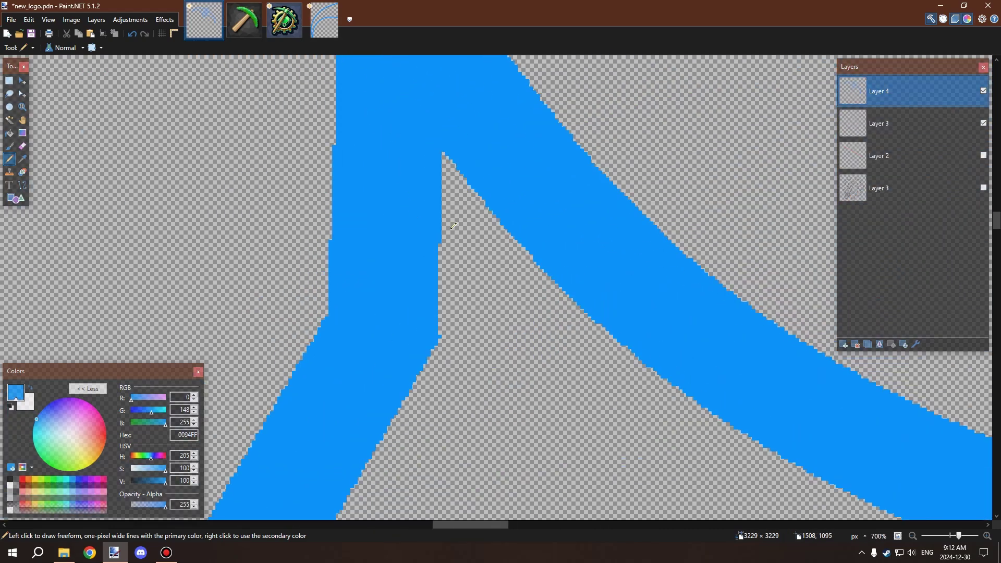
scroll(454, 225, down, 4)
scroll(380, 297, up, 5)
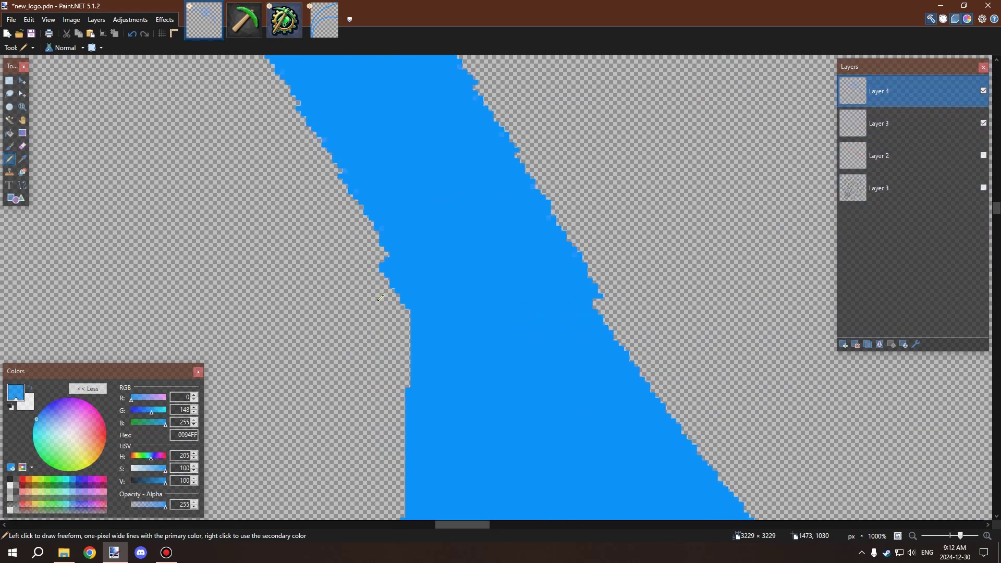
click(23, 146)
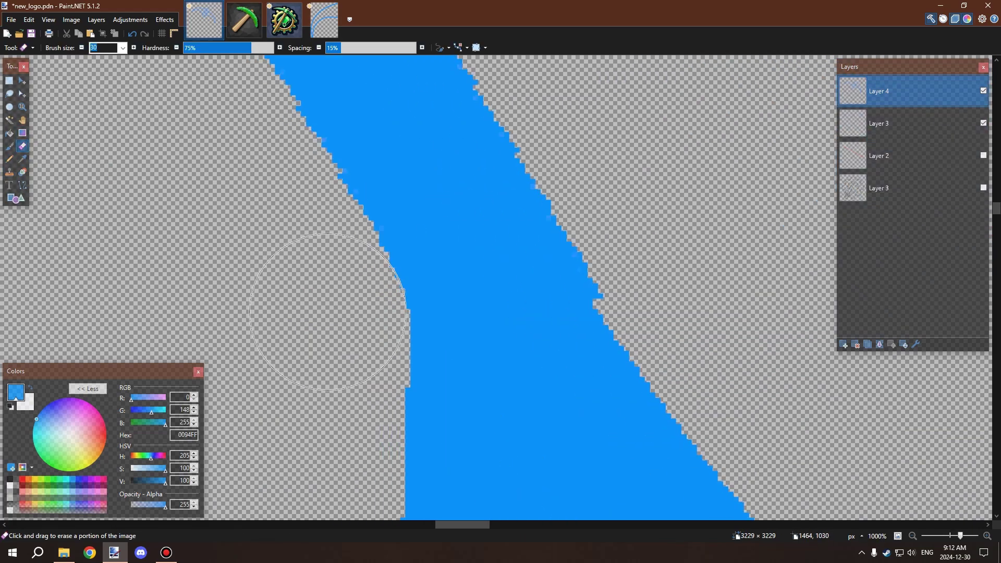
mouse_move(674, 272)
mouse_down()
mouse_move(657, 280)
mouse_move(670, 250)
mouse_move(651, 236)
mouse_up()
scroll(649, 215, down, 5)
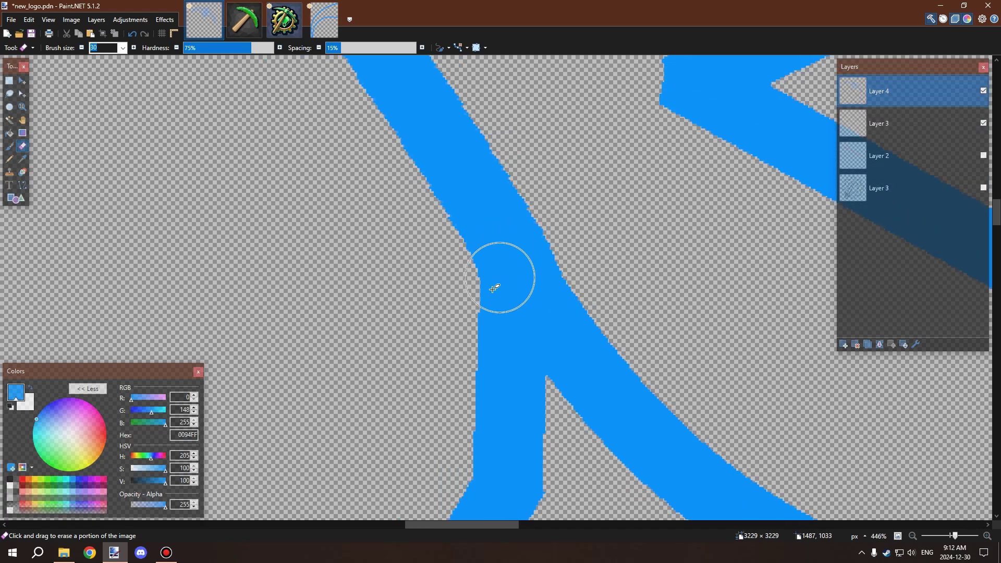
Inspect the joints of the pickaxe outline around the gem and socket for remaining notches and bumps
scroll(603, 179, up, 4)
click(440, 210)
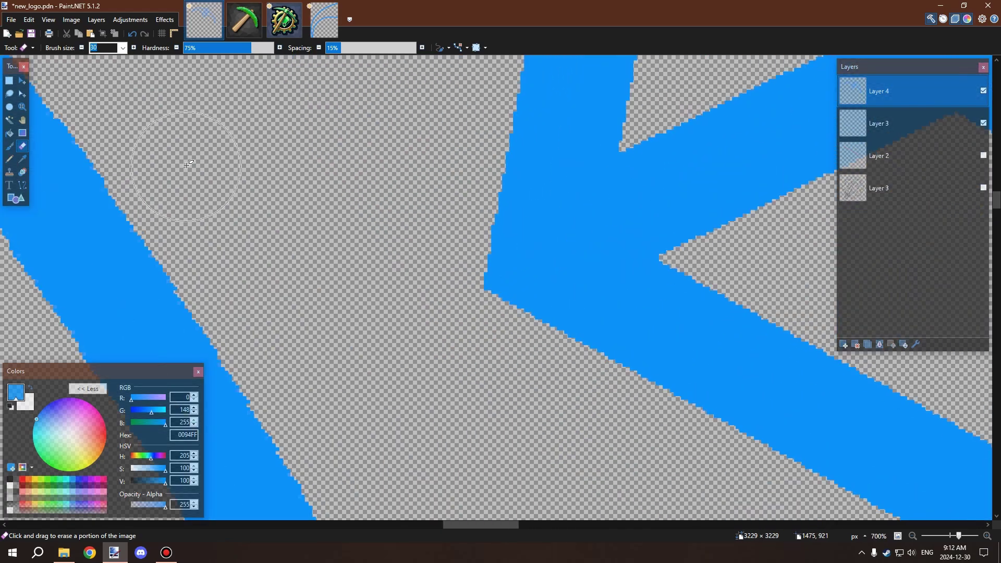
scroll(183, 152, down, 4)
scroll(637, 408, up, 3)
scroll(423, 365, down, 4)
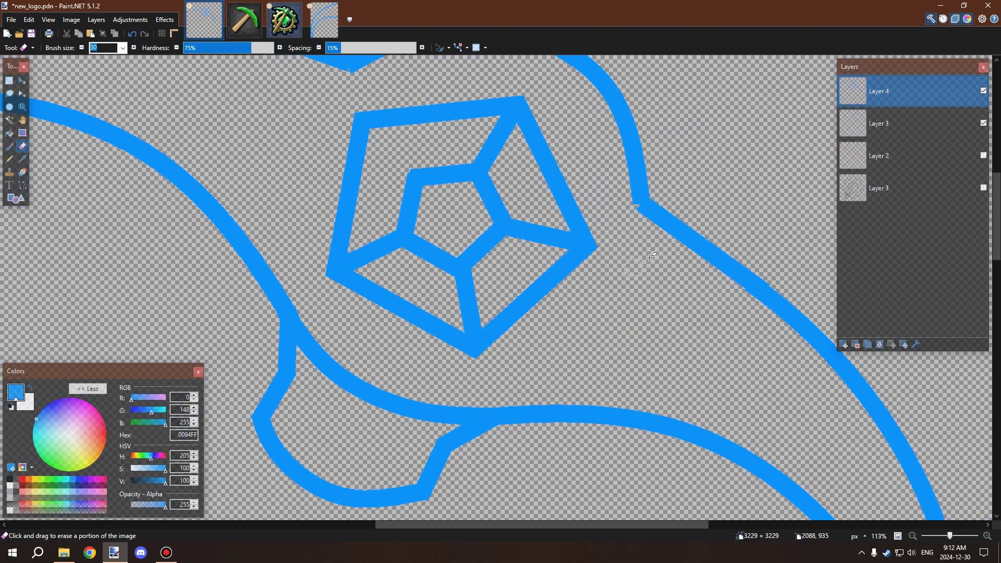
scroll(592, 168, up, 4)
drag(592, 167, 585, 161)
scroll(567, 294, down, 2)
scroll(567, 293, down, 3)
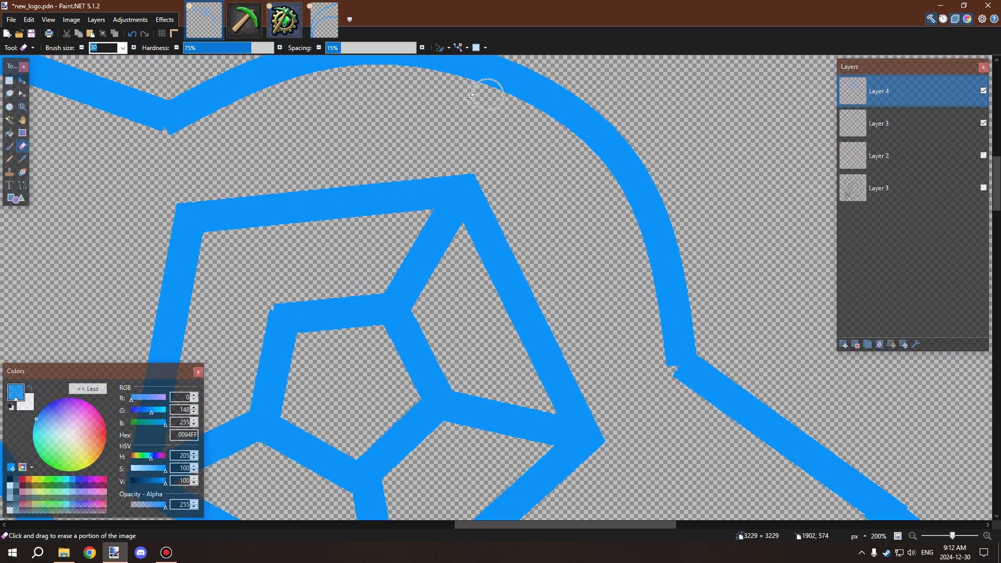
scroll(458, 130, down, 1)
scroll(265, 175, up, 4)
scroll(364, 151, up, 3)
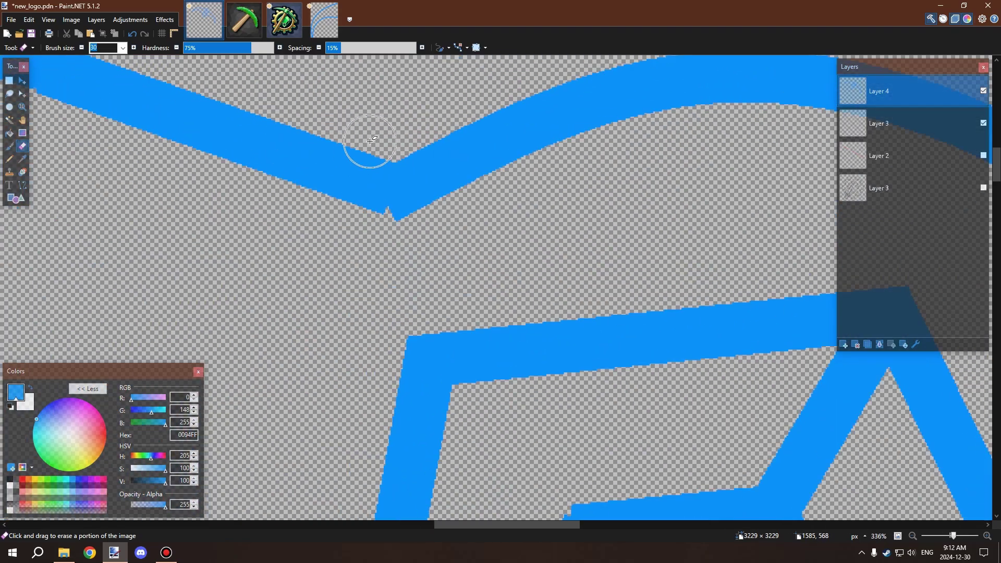
scroll(399, 284, down, 3)
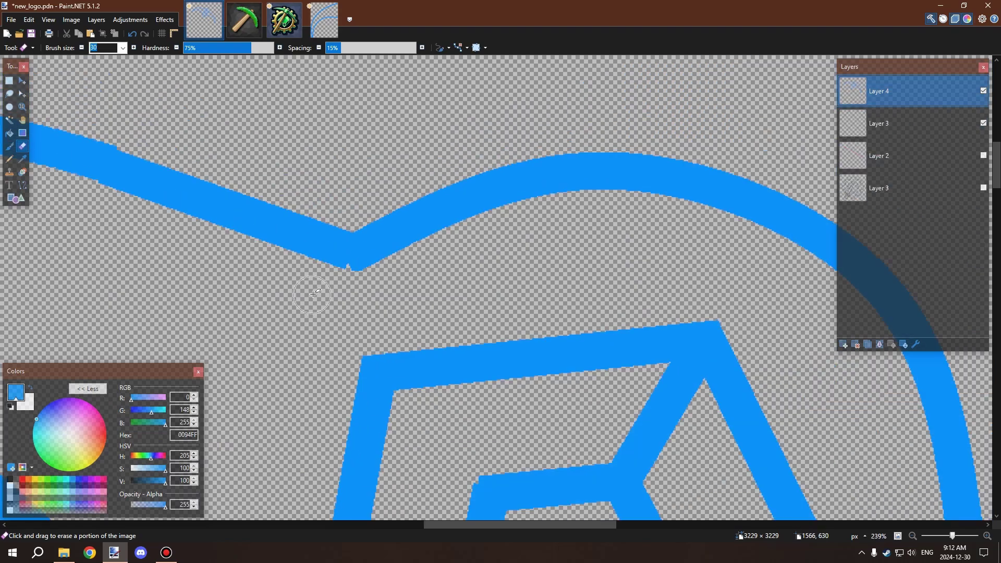
scroll(658, 457, up, 3)
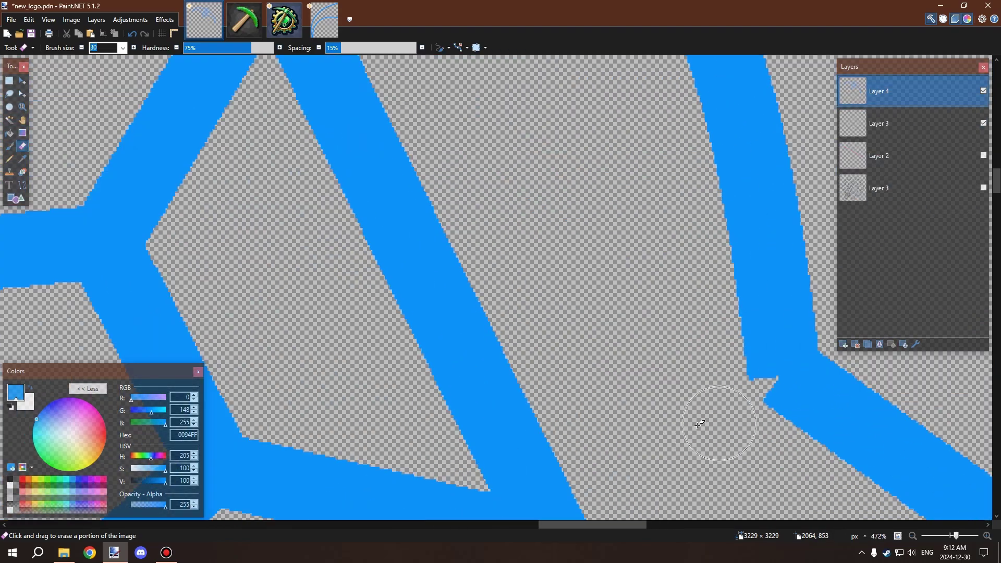
scroll(699, 425, down, 6)
scroll(563, 348, up, 1)
scroll(563, 348, down, 1)
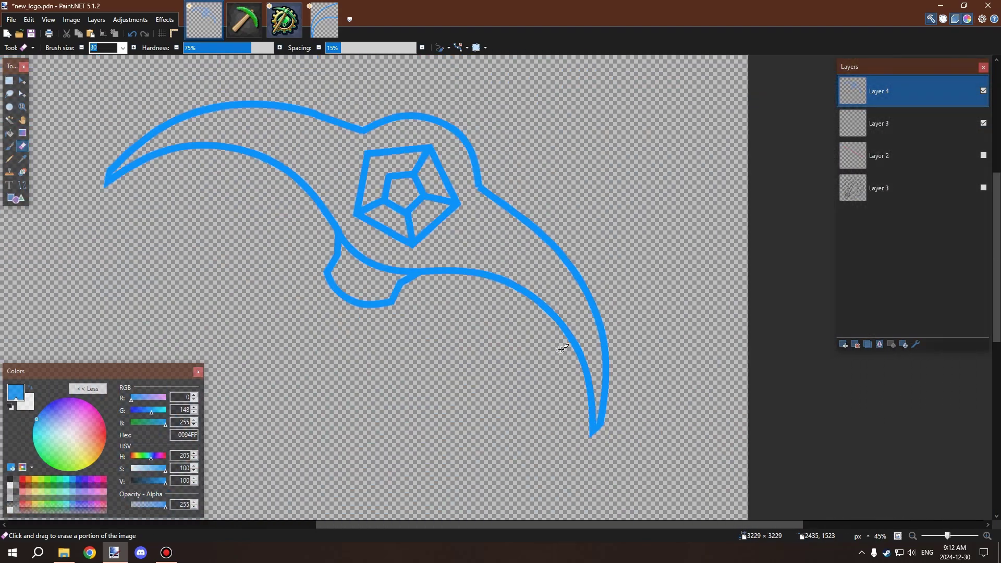
scroll(563, 348, up, 5)
scroll(331, 123, down, 4)
scroll(273, 195, up, 2)
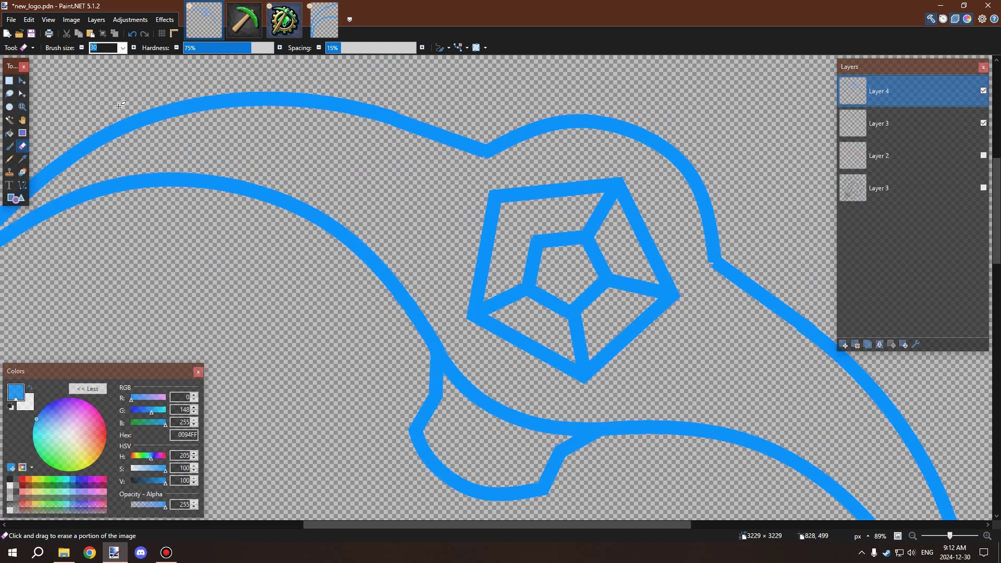
Fill the notch at the inner corner where the arch right of the gem meets the pickaxe's upper-right edge, using the Pencil
click(9, 159)
scroll(500, 173, up, 3)
scroll(484, 170, up, 5)
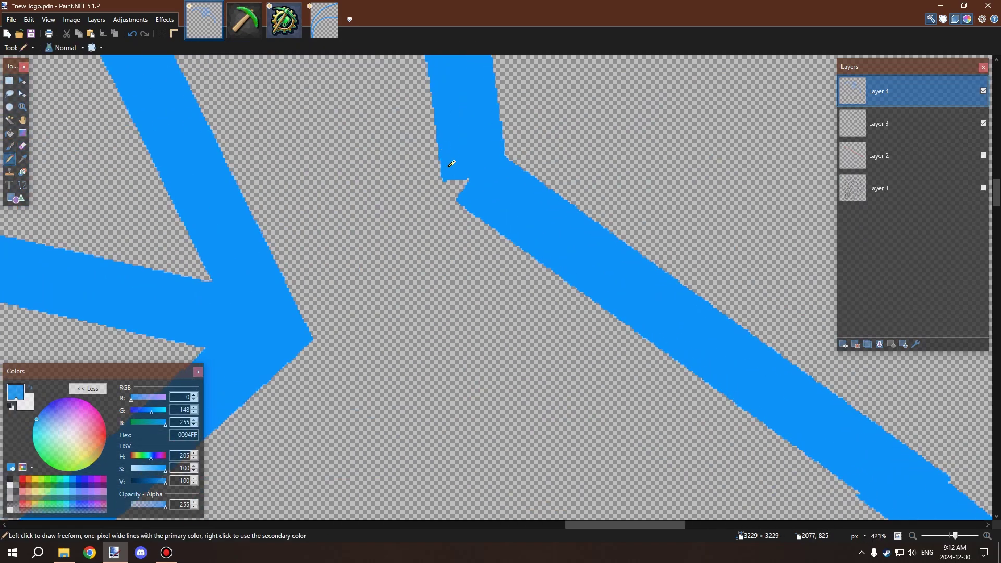
scroll(463, 194, up, 5)
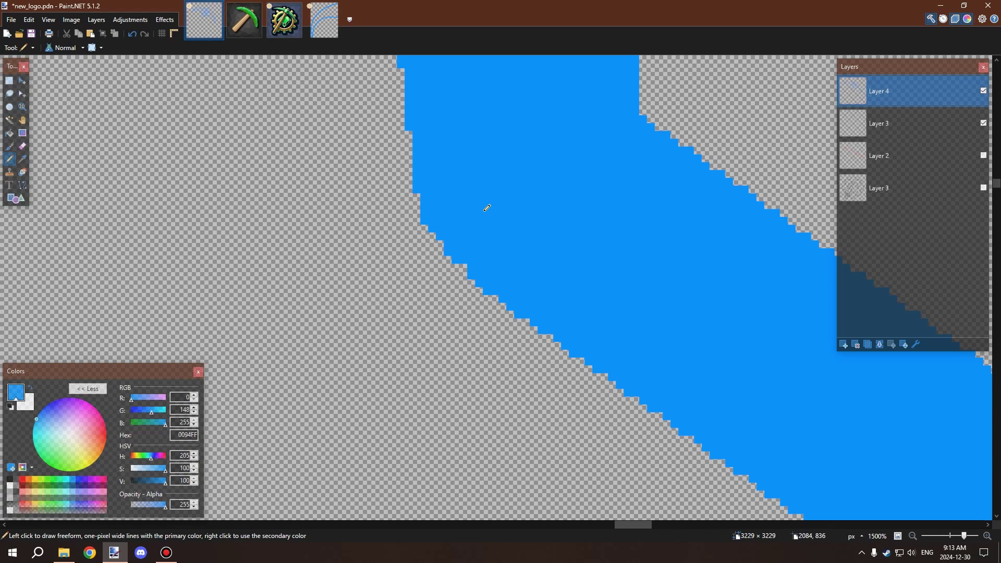
scroll(490, 228, down, 2)
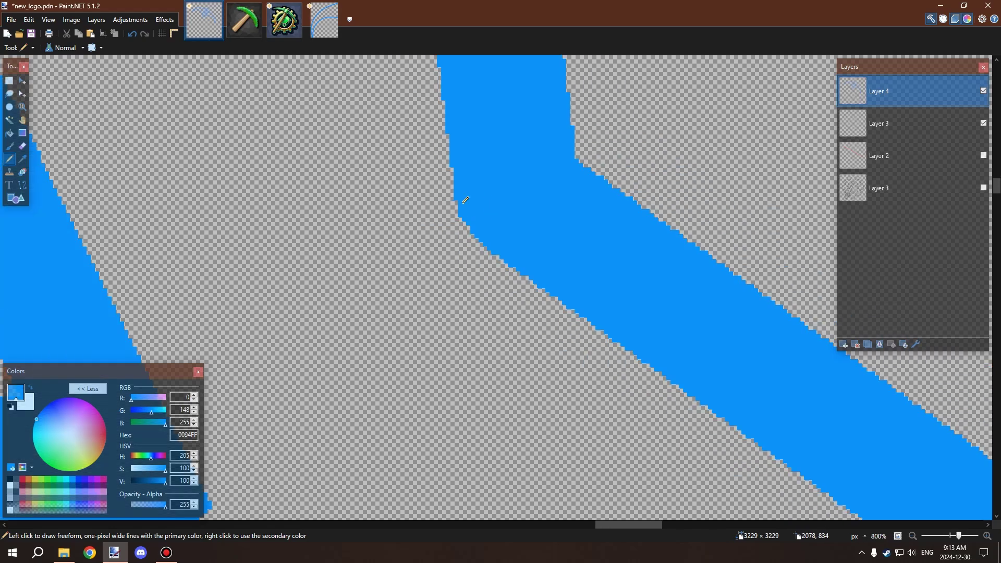
scroll(508, 154, down, 12)
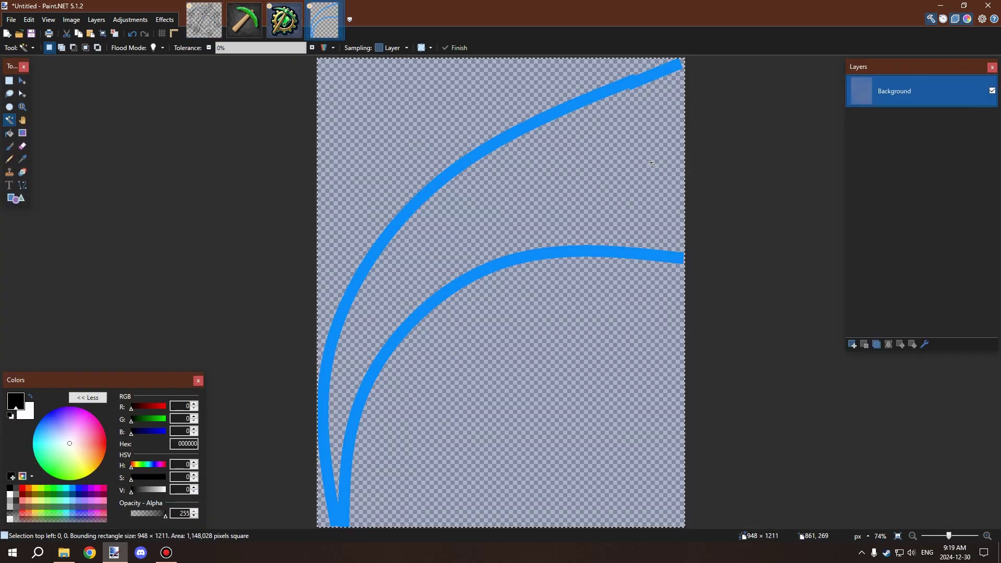
Close the Untitled image of the two blue curves without saving its changes and view profile_picture_03.jpg
click(339, 8)
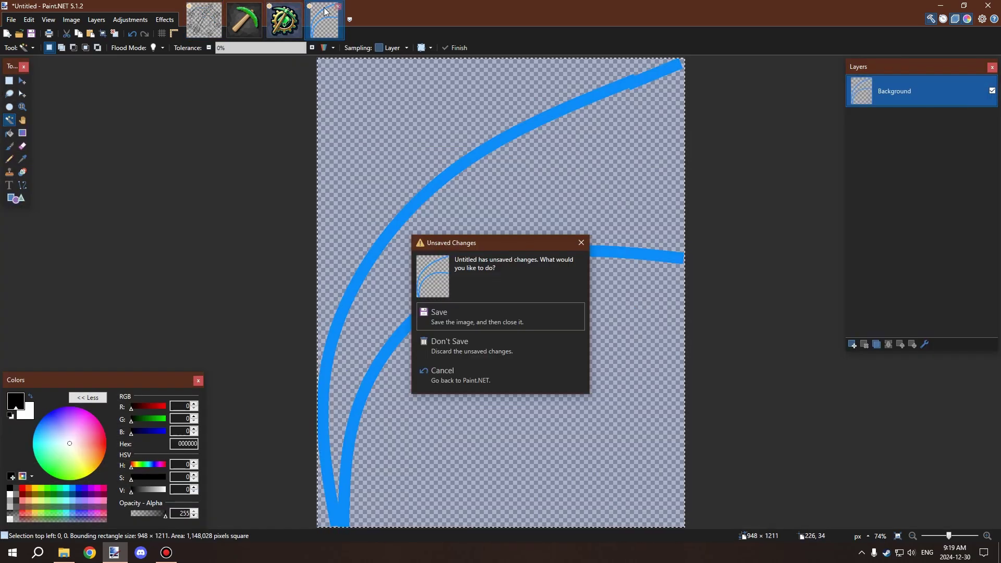
click(529, 352)
scroll(583, 301, up, 1)
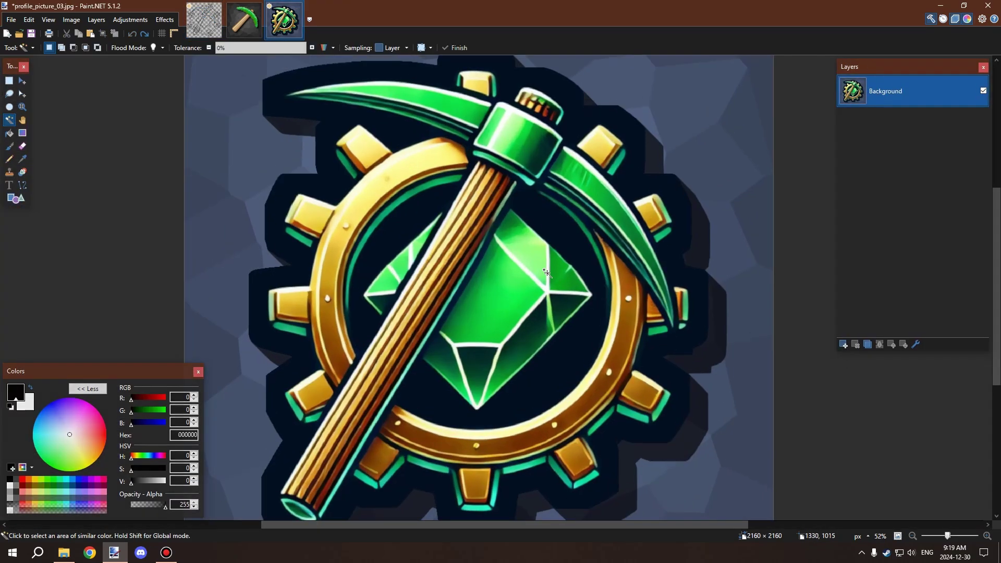
scroll(504, 231, down, 2)
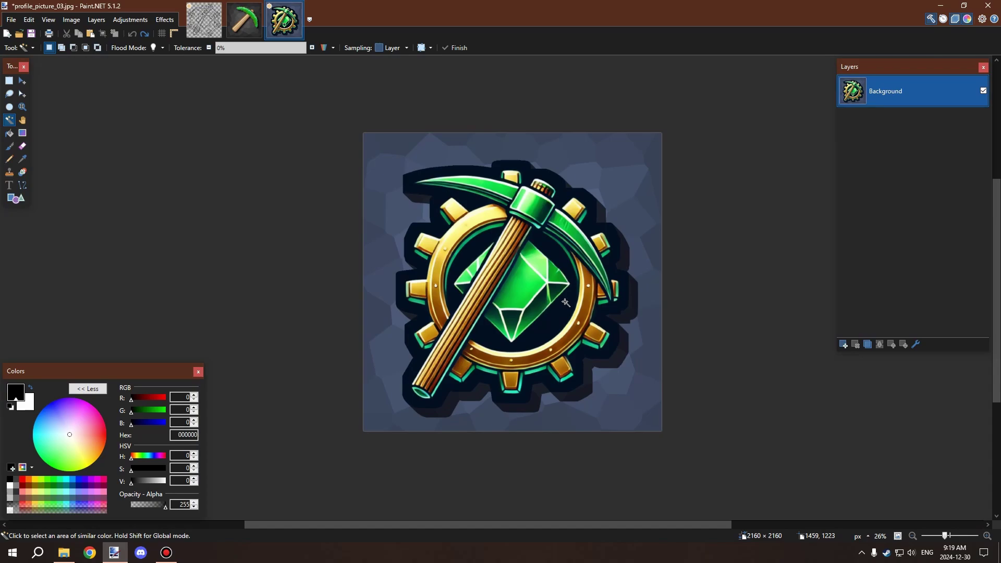
Compare the black line art in new_logo.pdn with the old logo in profile_picture_03.jpg, ending on the line art
click(213, 29)
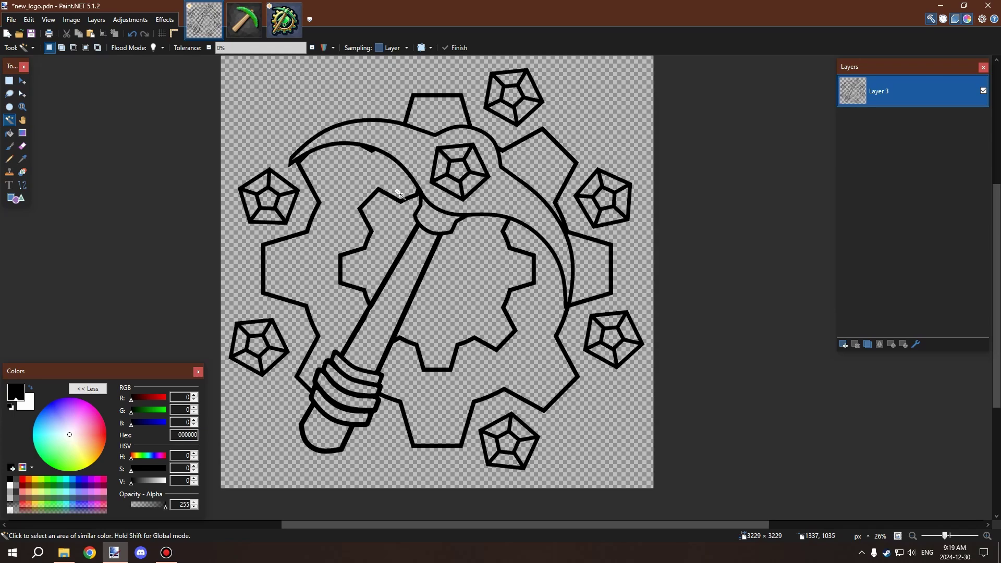
scroll(400, 193, up, 1)
scroll(437, 241, down, 2)
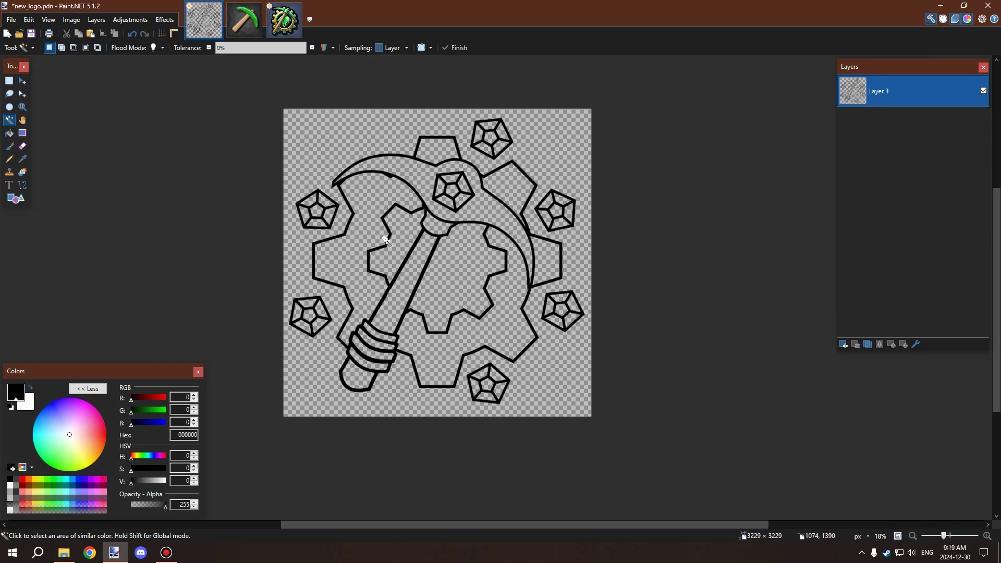
scroll(387, 240, up, 1)
click(295, 5)
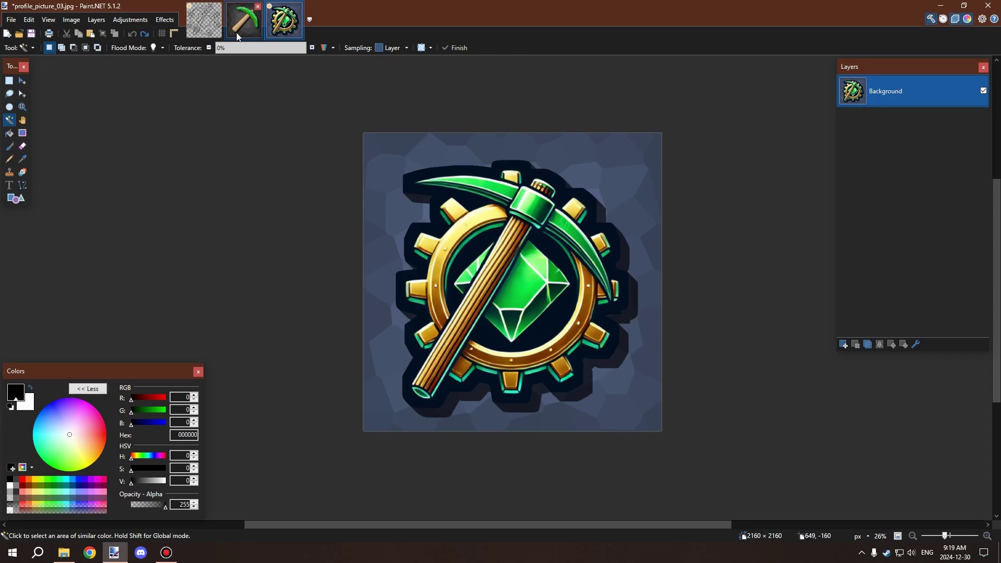
click(218, 24)
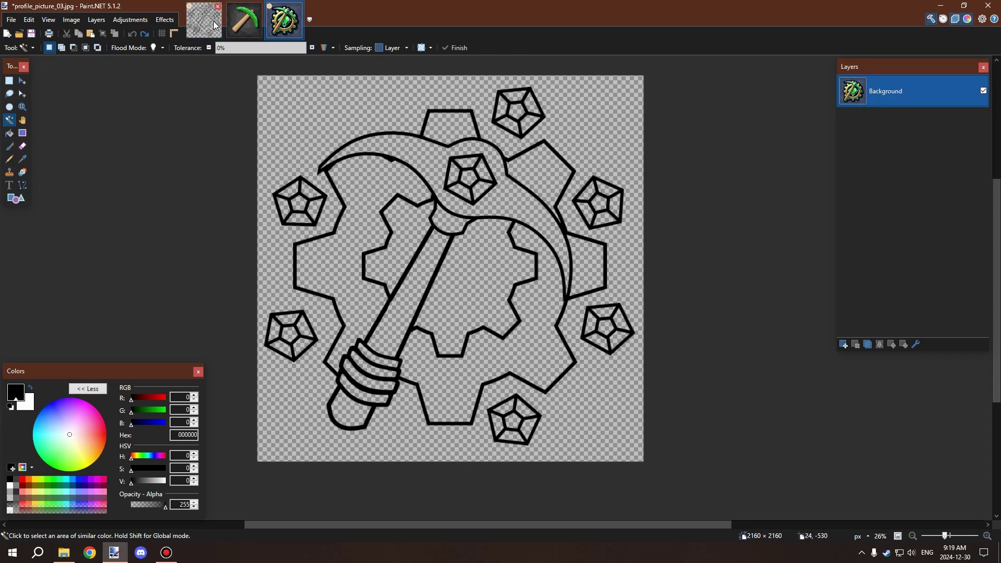
Examine the whole line art in new_logo.pdn, including the gears, pickaxe, handle wraps and surrounding gems
scroll(436, 222, up, 2)
scroll(436, 221, down, 1)
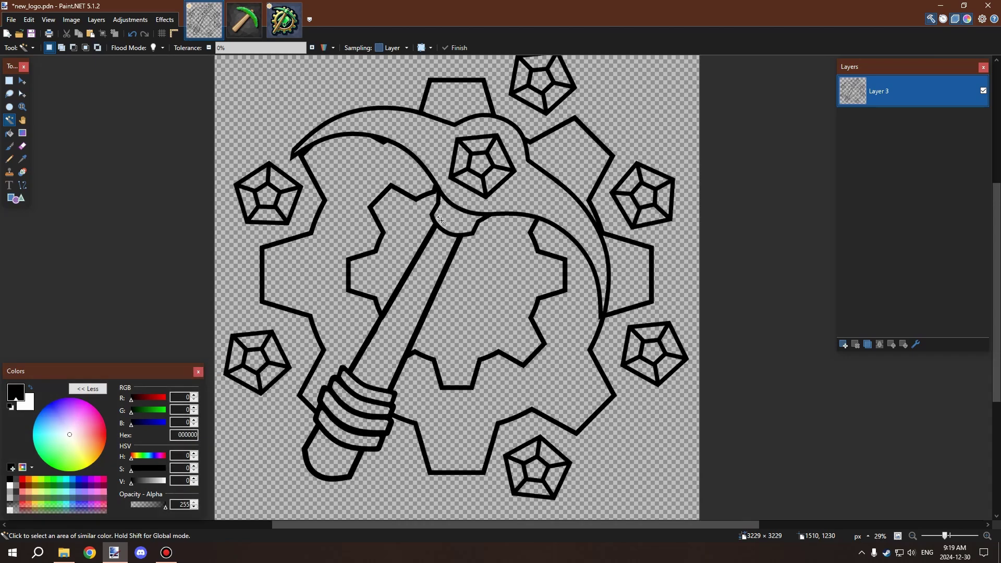
scroll(414, 269, down, 2)
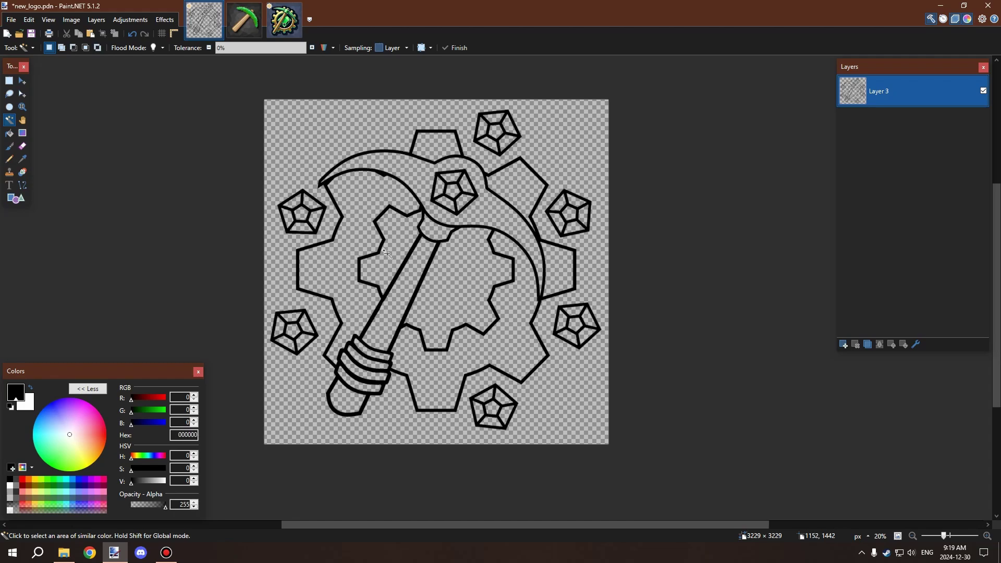
scroll(386, 252, up, 1)
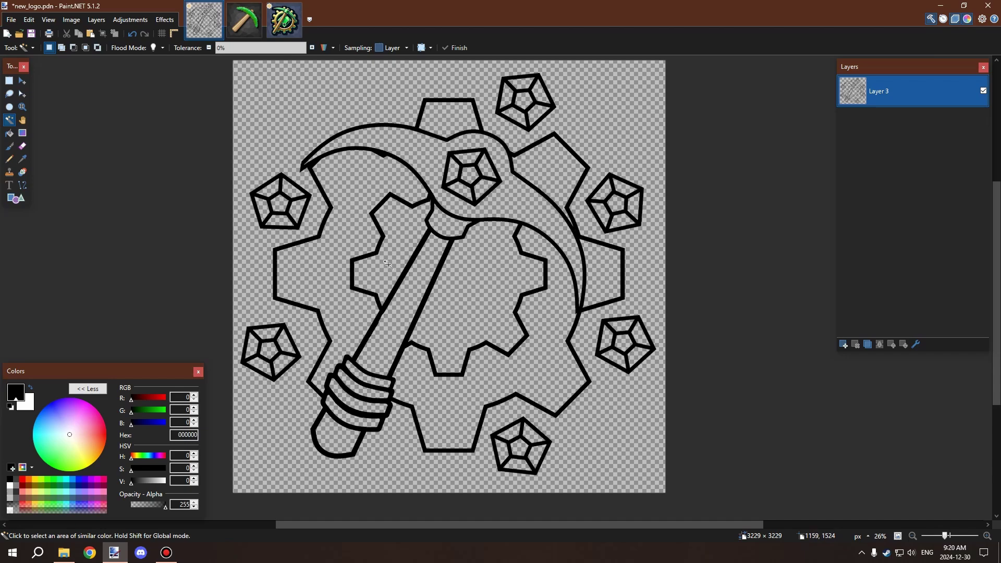
scroll(387, 263, up, 1)
scroll(380, 253, down, 2)
scroll(414, 287, up, 3)
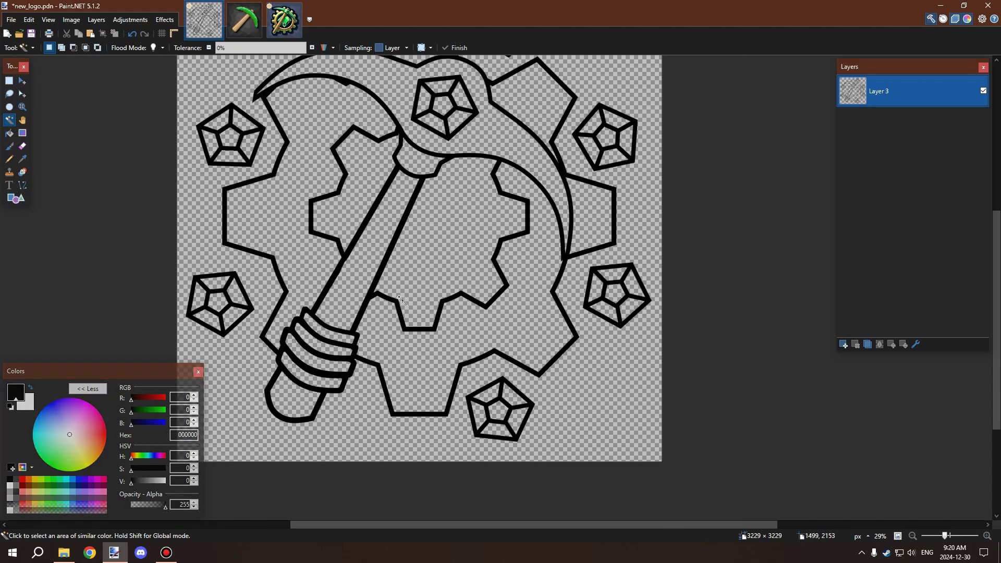
scroll(365, 289, up, 5)
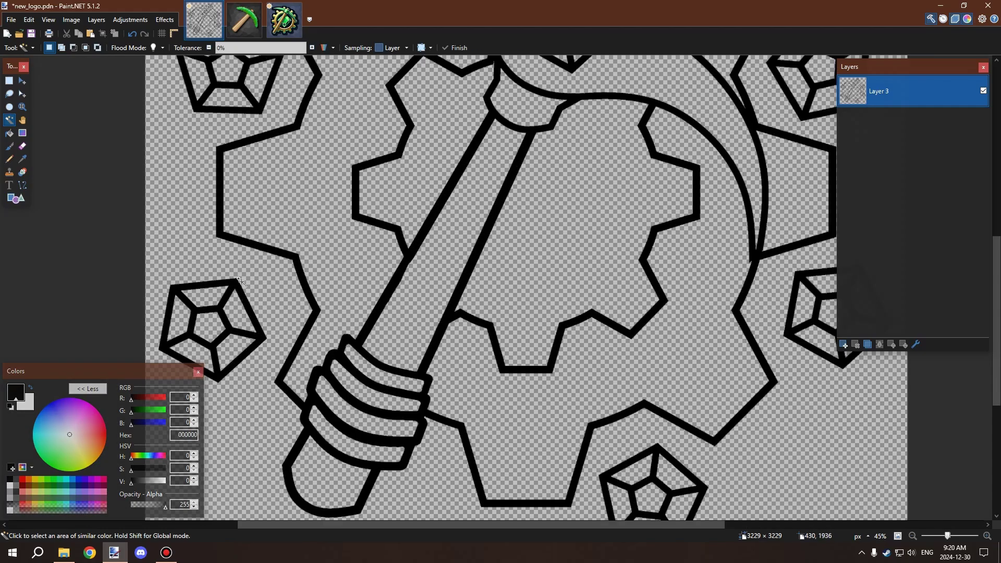
scroll(230, 302, down, 5)
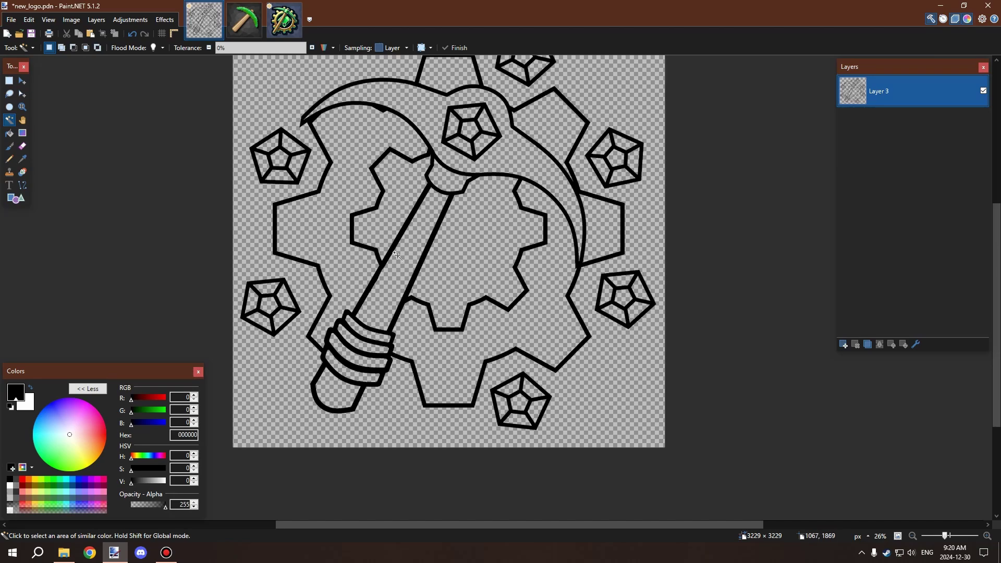
scroll(402, 251, down, 2)
scroll(406, 251, up, 1)
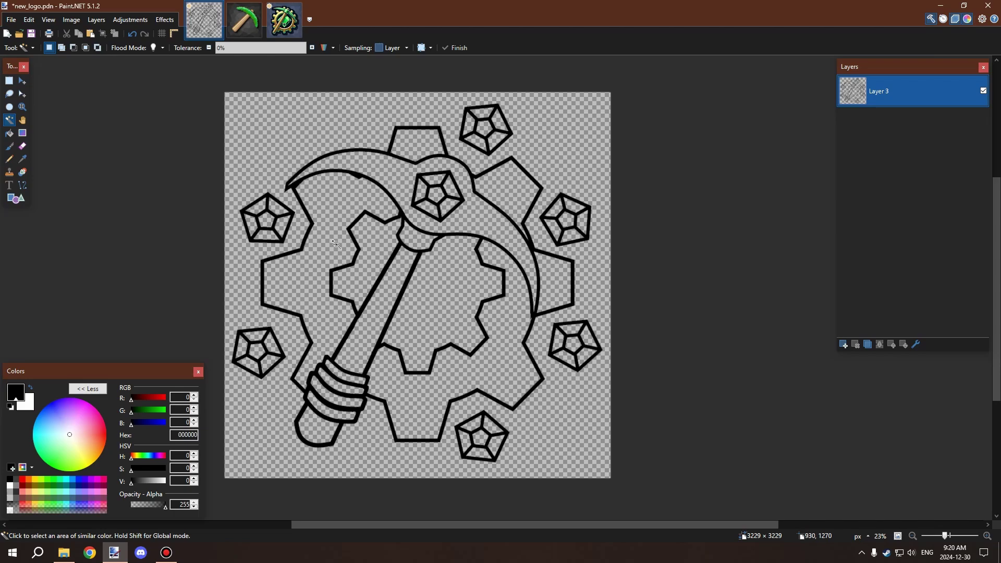
scroll(336, 244, down, 1)
scroll(377, 289, up, 2)
scroll(394, 303, down, 2)
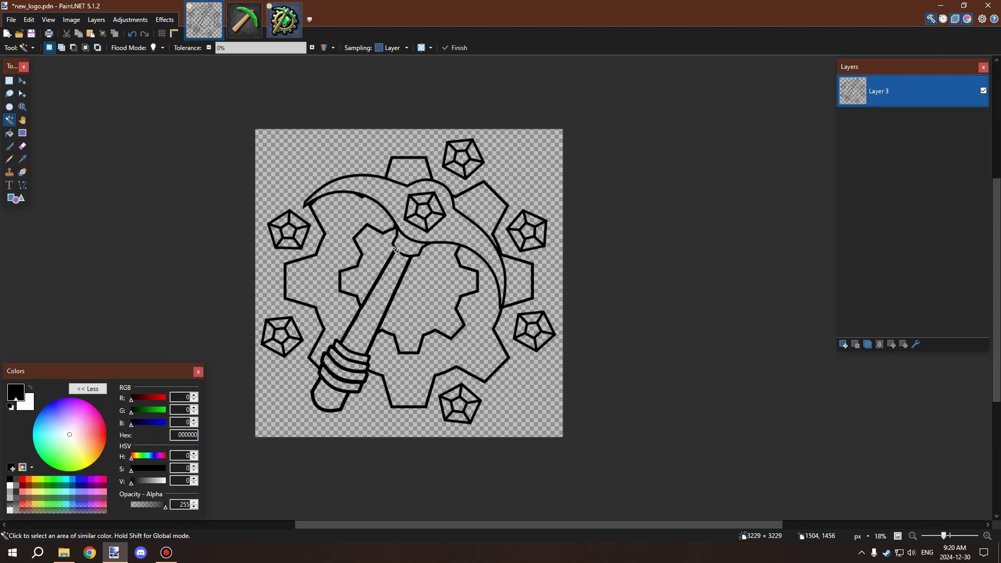
scroll(398, 282, up, 1)
scroll(403, 260, down, 1)
scroll(406, 240, up, 1)
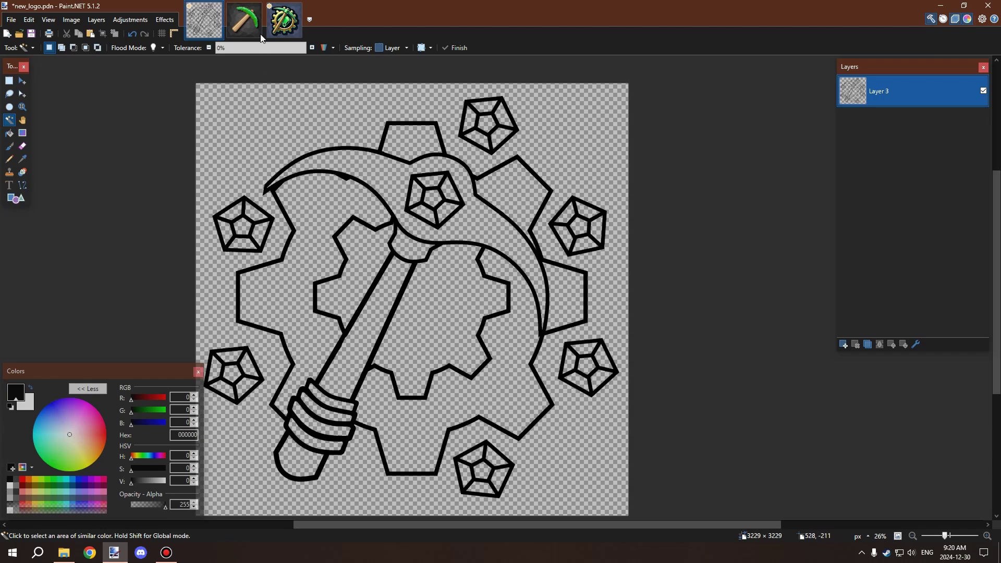
Examine the gear, handle and gem in profile_picture_03.jpg, and return to new_logo.pdn
click(255, 29)
click(286, 19)
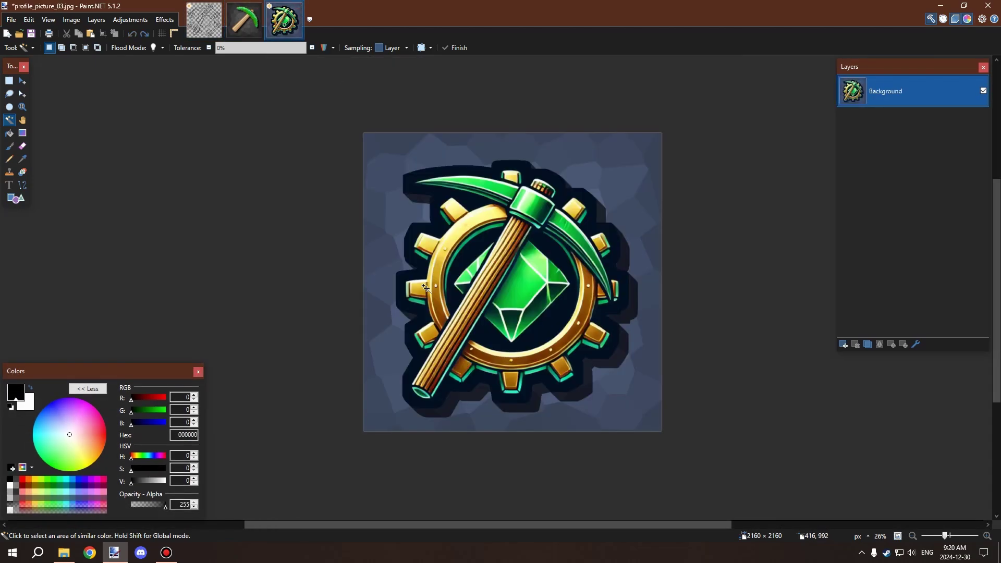
scroll(426, 288, up, 5)
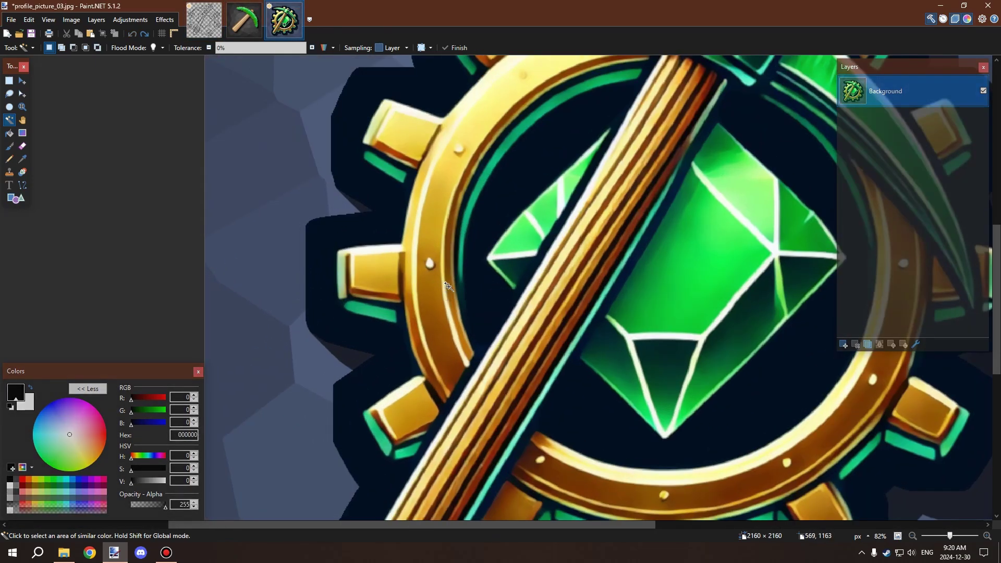
scroll(447, 284, down, 4)
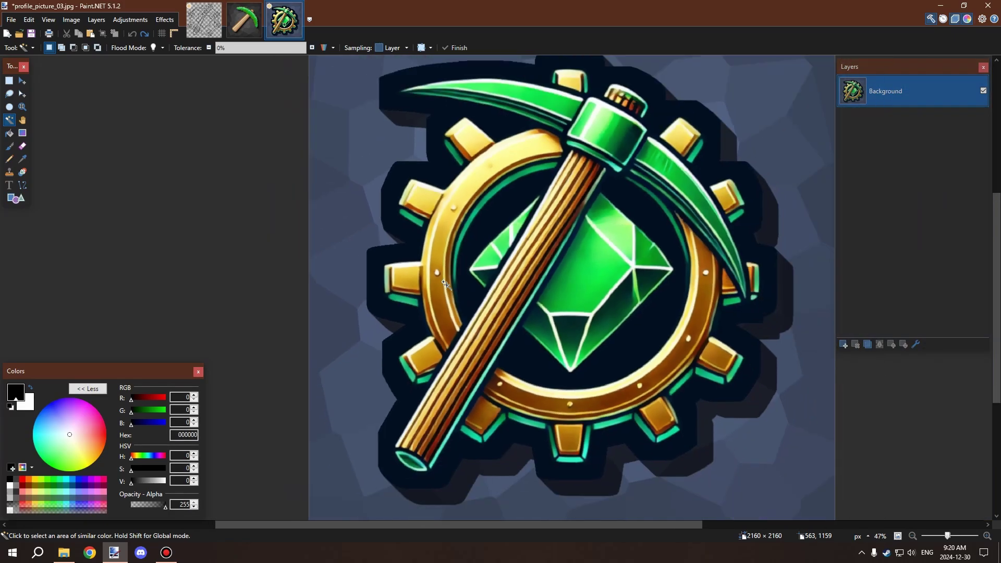
scroll(587, 379, down, 1)
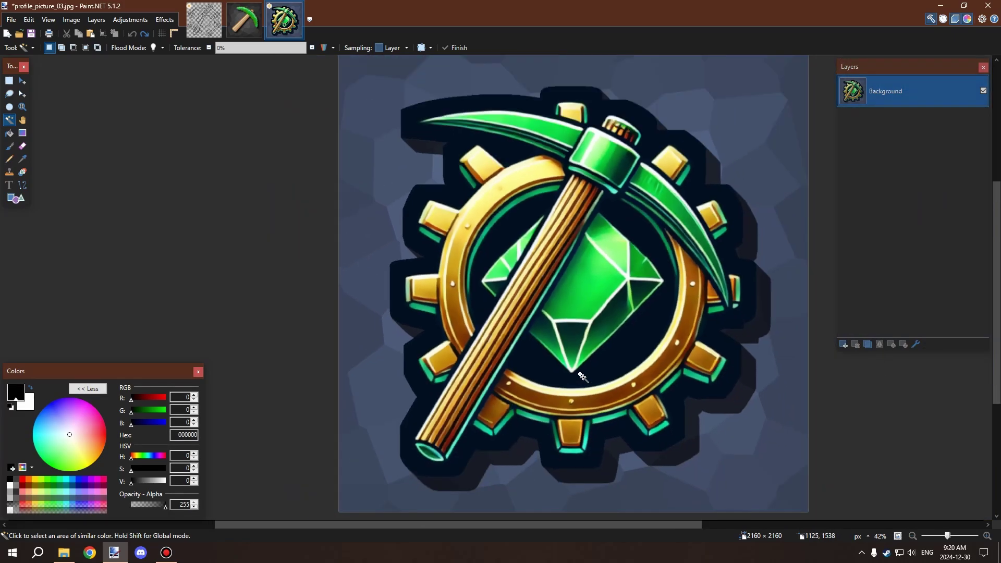
scroll(600, 375, up, 2)
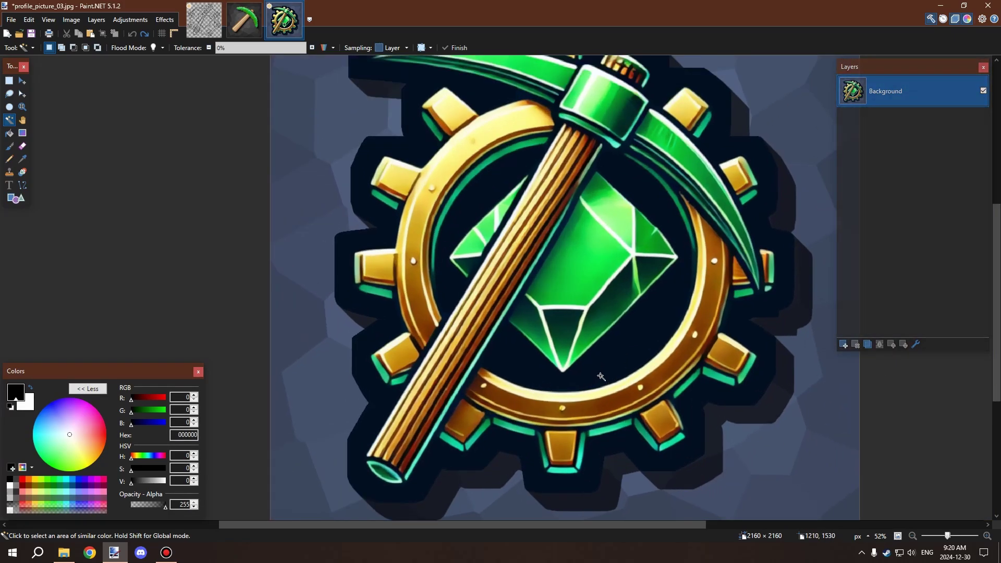
scroll(601, 377, down, 1)
scroll(365, 376, up, 2)
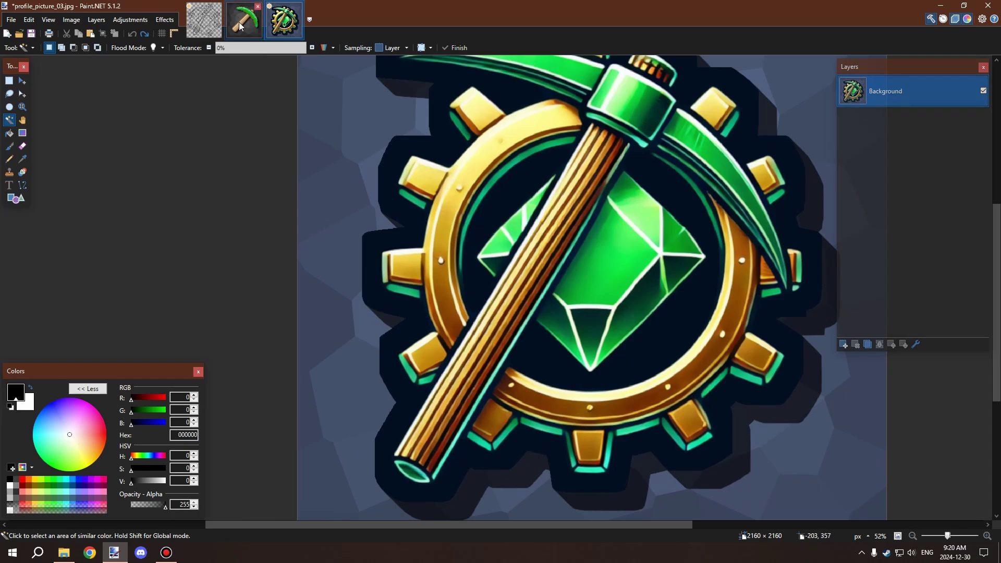
click(239, 22)
click(206, 24)
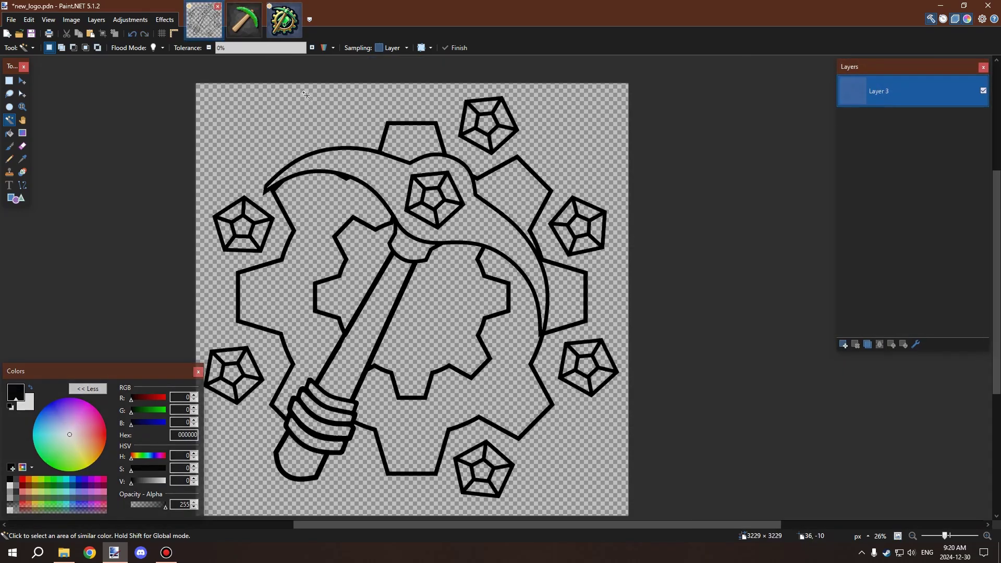
Compare the line art in new_logo.pdn with the old pickaxe picture in old_profile_picture_01.jpg, ending on the line art
scroll(396, 336, down, 1)
scroll(396, 335, up, 1)
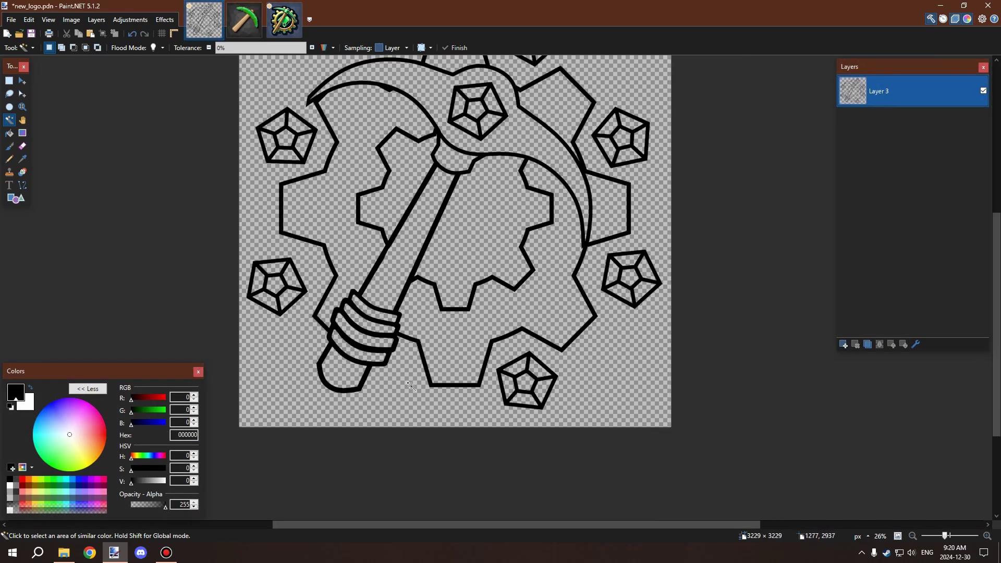
scroll(417, 313, down, 1)
scroll(435, 285, up, 1)
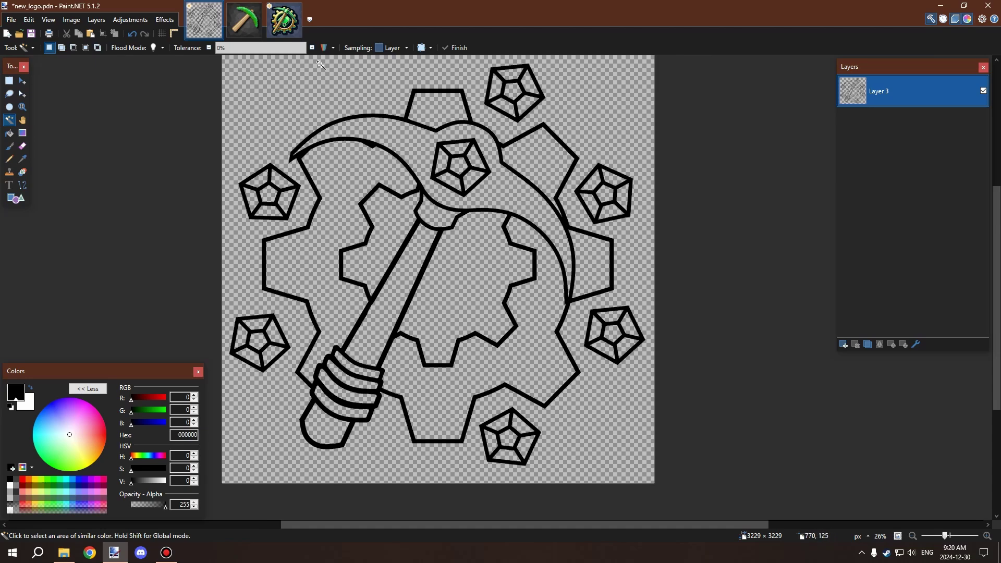
click(284, 30)
click(248, 23)
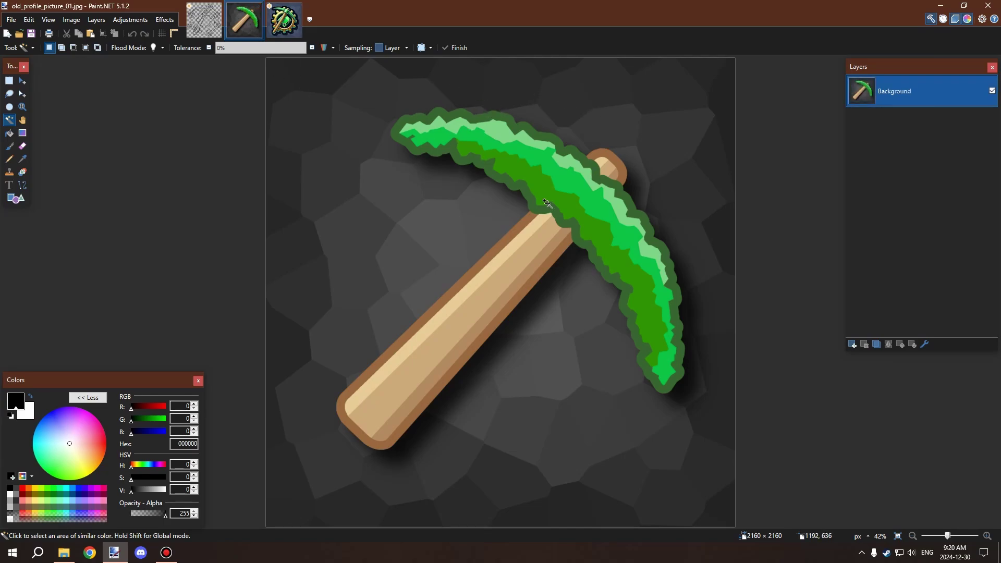
click(204, 21)
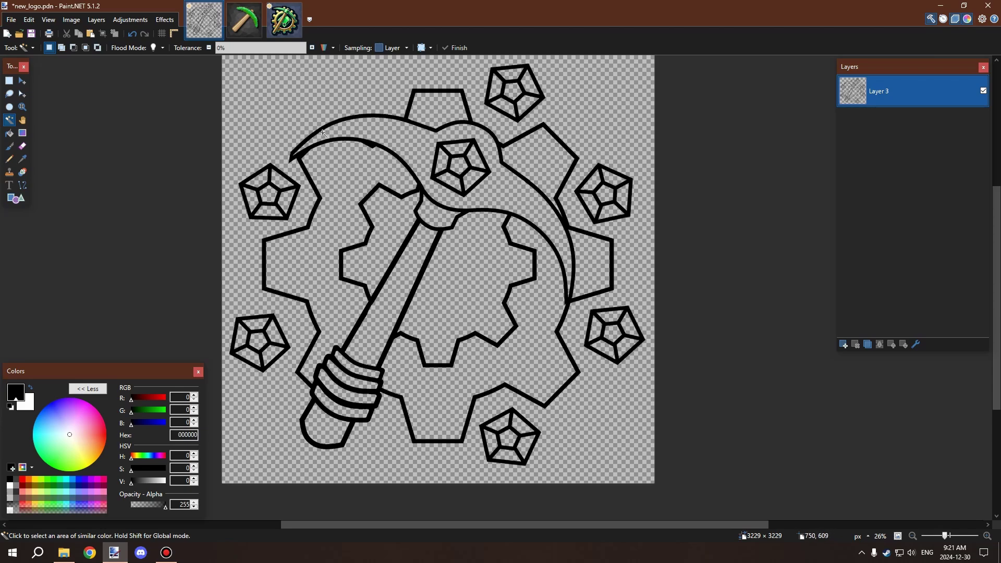
Examine the surrounding gems, handle wraps, pickaxe collar and gears of the line art, ending on the complete logo
scroll(383, 164, up, 1)
scroll(486, 146, down, 2)
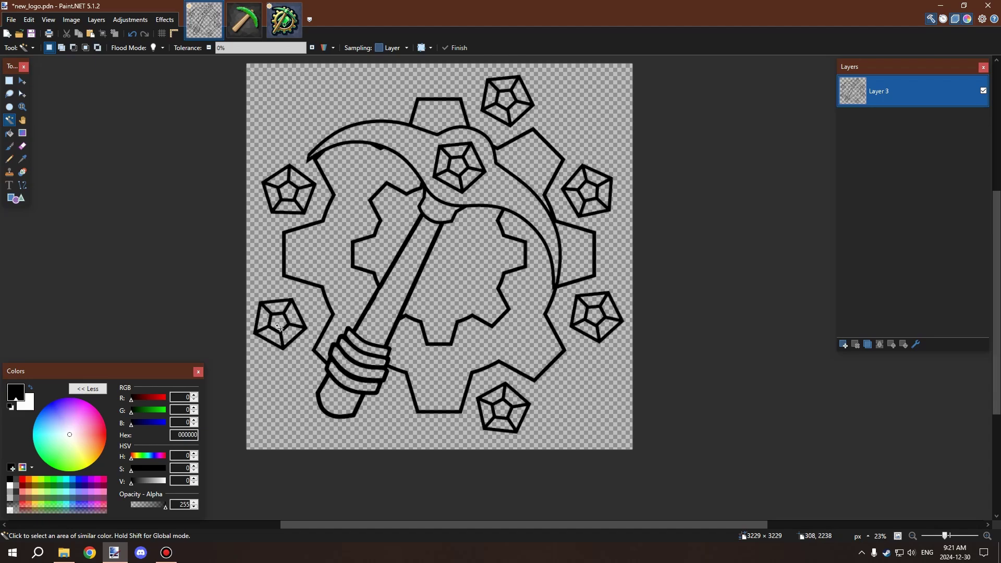
scroll(278, 176, up, 2)
scroll(281, 173, down, 1)
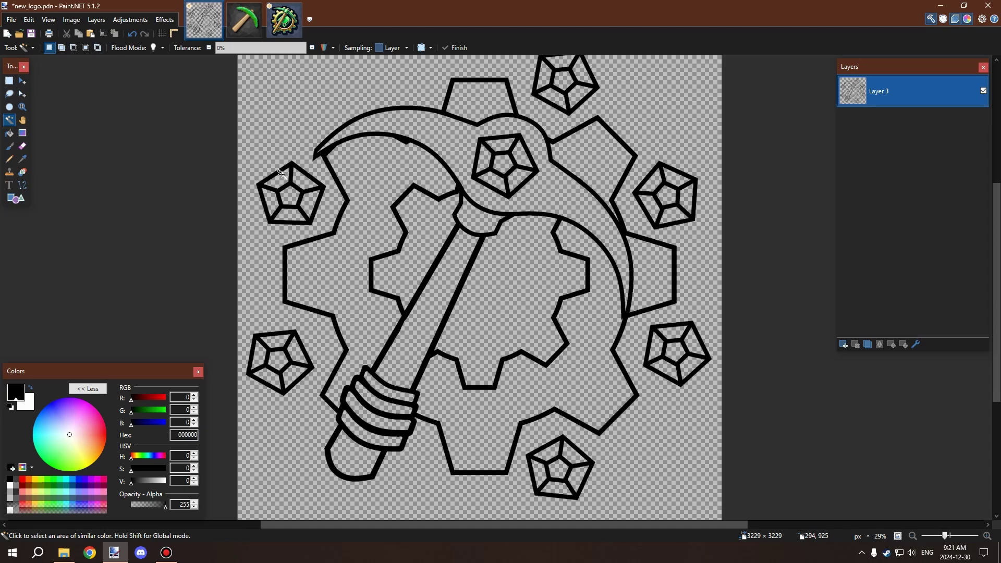
scroll(314, 226, up, 1)
scroll(364, 256, down, 1)
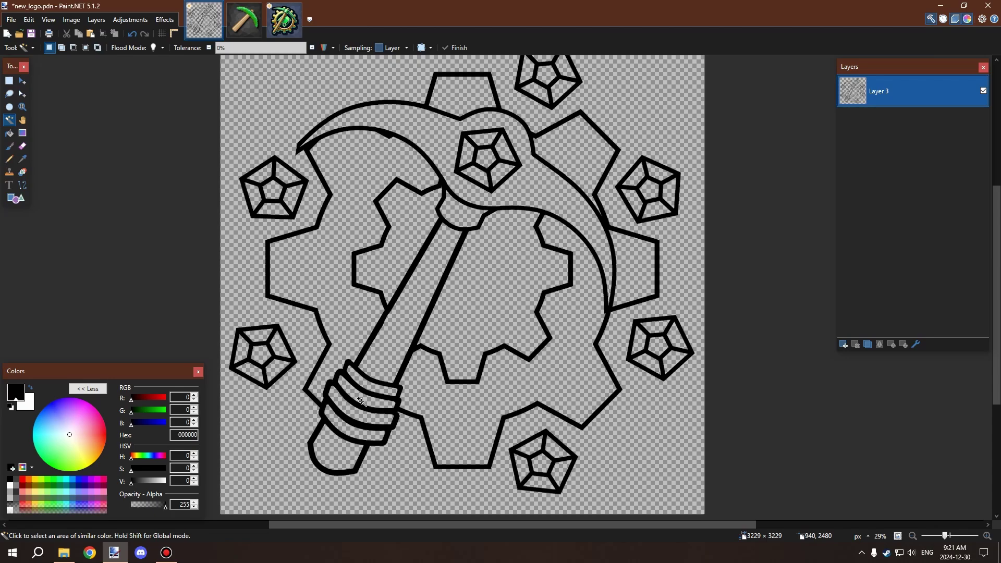
scroll(478, 260, up, 2)
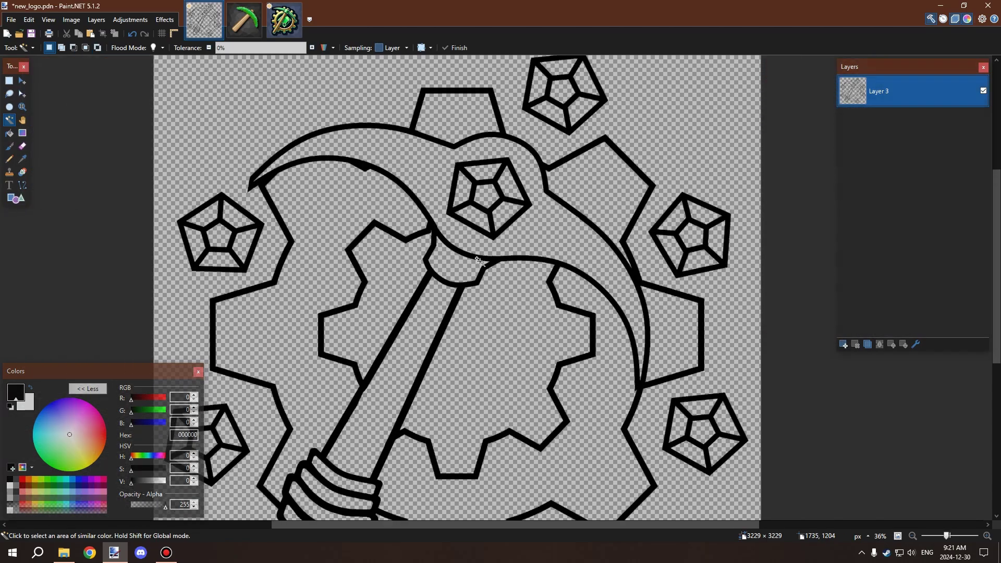
scroll(478, 261, down, 3)
scroll(449, 327, up, 2)
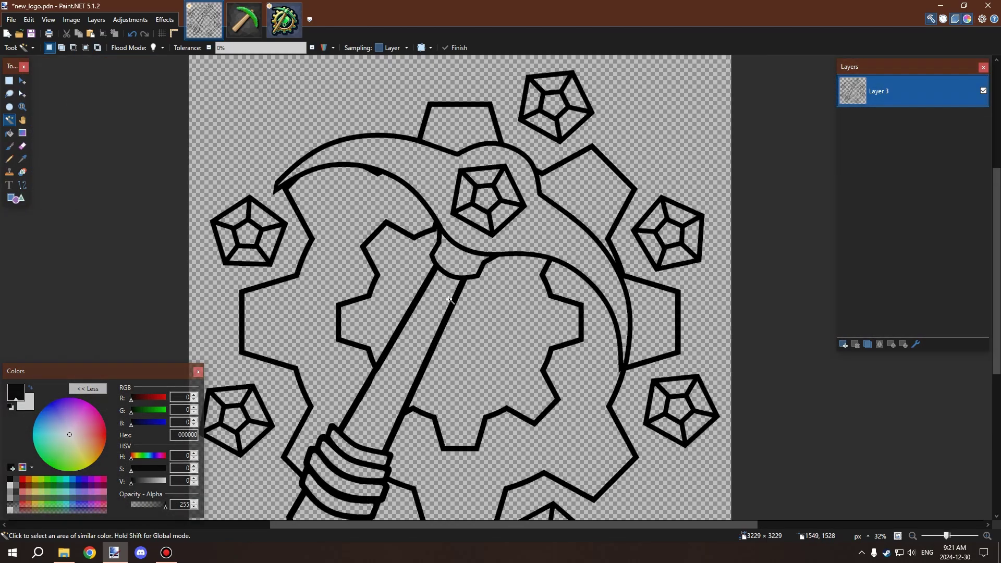
scroll(447, 265, down, 1)
scroll(397, 256, down, 1)
scroll(457, 299, up, 1)
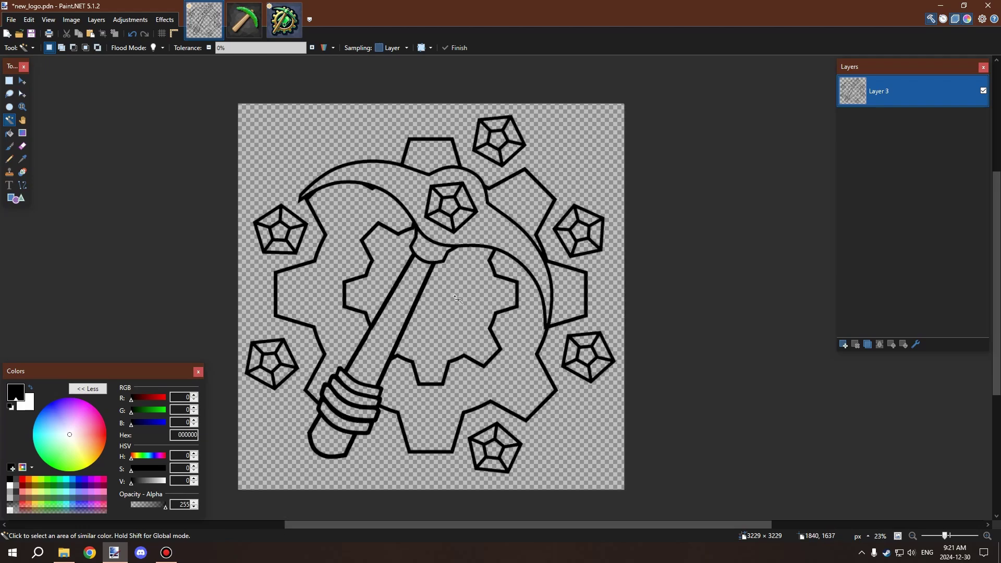
scroll(407, 282, down, 1)
scroll(462, 248, down, 1)
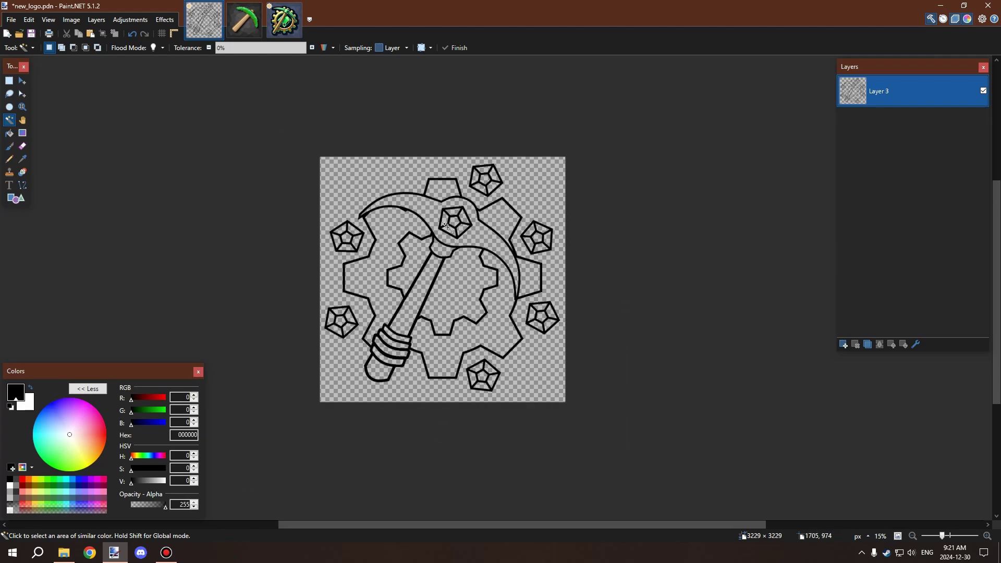
Examine the pickaxe head's curved outlines and pointed left tip up close, and return to the full logo
scroll(454, 213, up, 1)
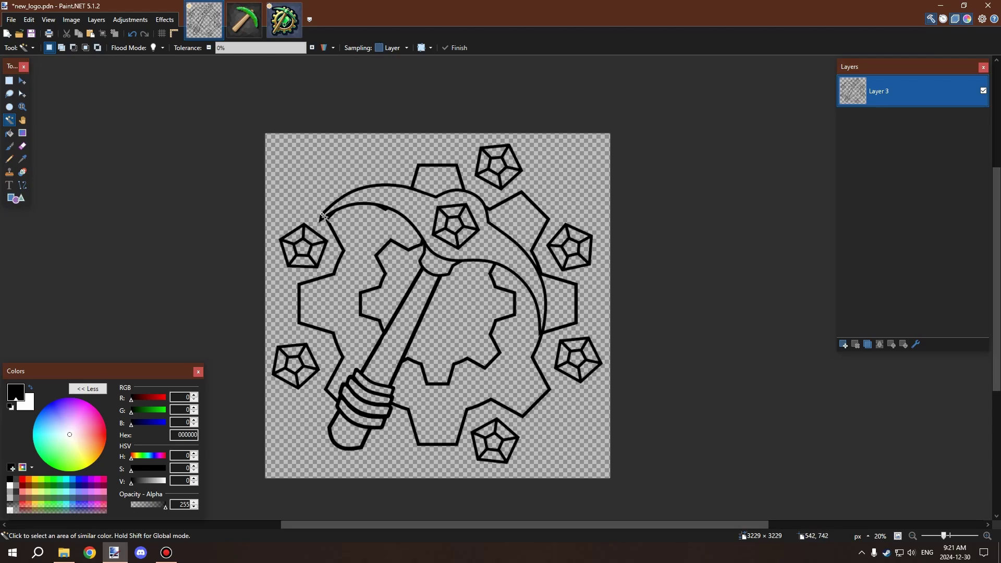
scroll(428, 248, up, 2)
scroll(429, 248, down, 2)
scroll(365, 167, up, 5)
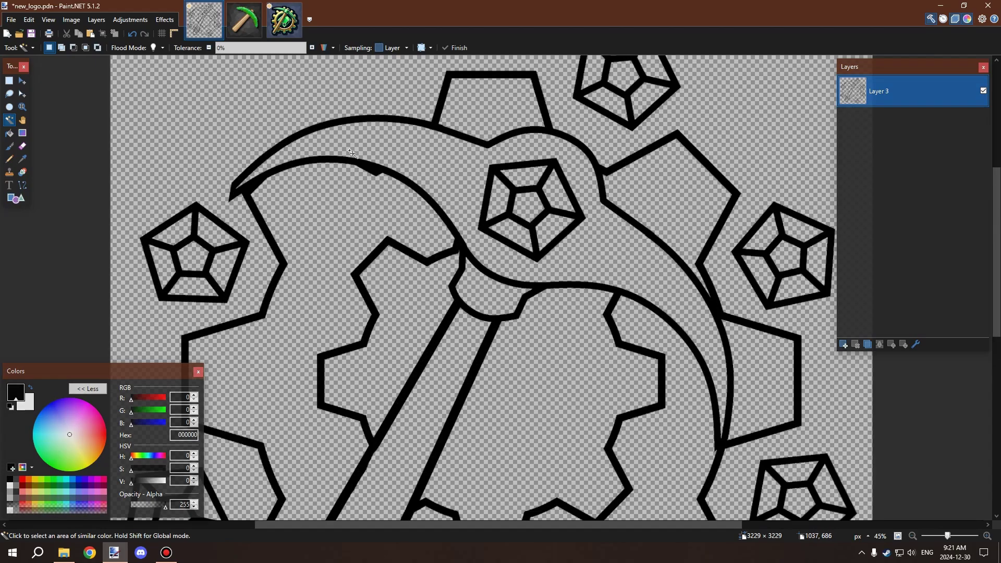
scroll(359, 157, down, 4)
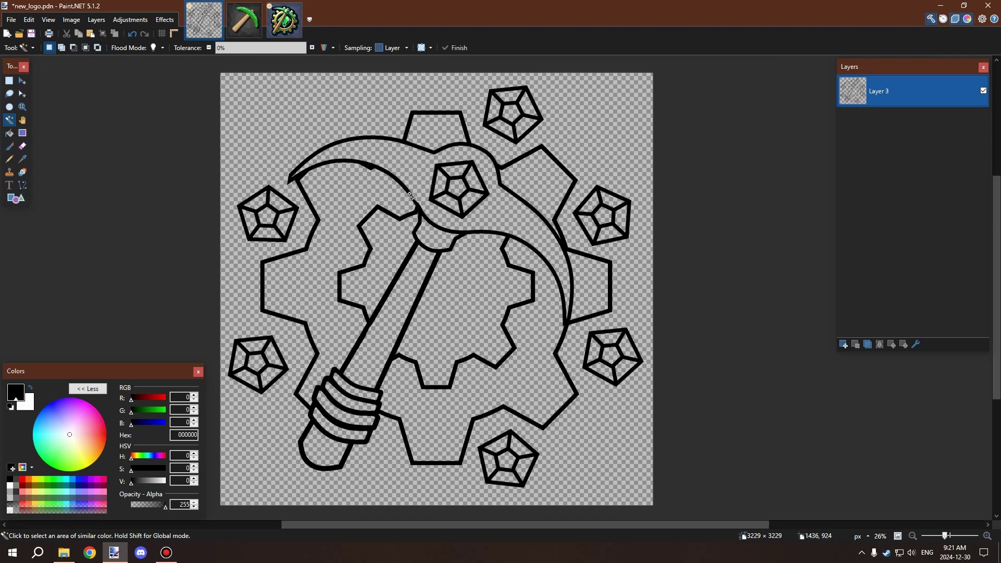
scroll(395, 189, up, 1)
scroll(395, 189, down, 2)
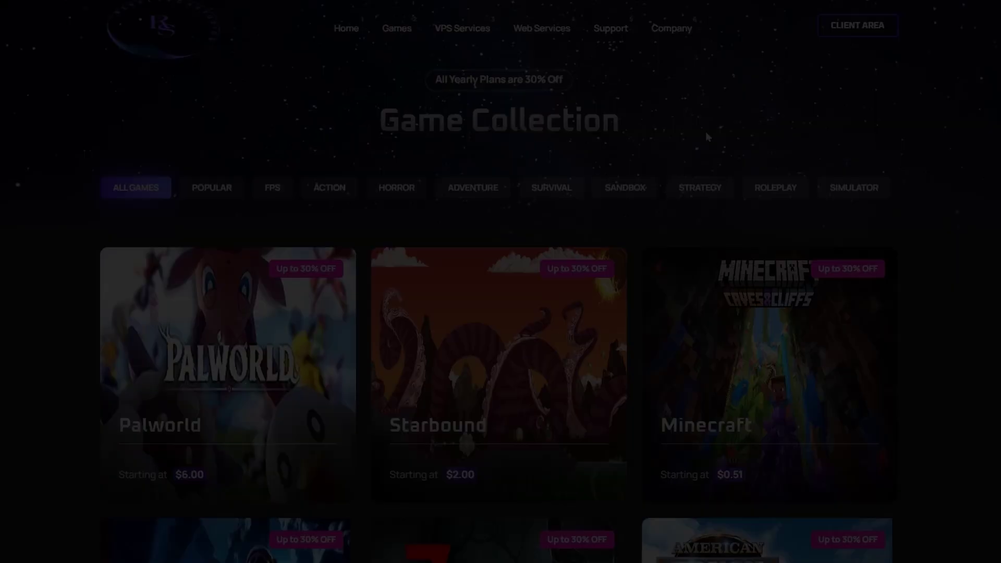
Browse the game hosting offers on the Game Collection web page down to the questions section
scroll(705, 133, down, 5)
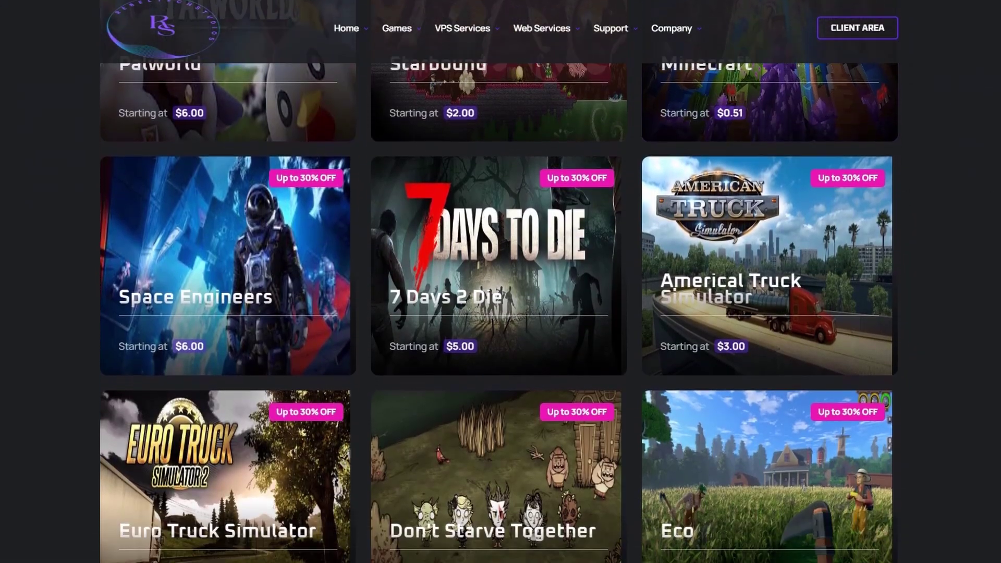
scroll(500, 281, down, 6)
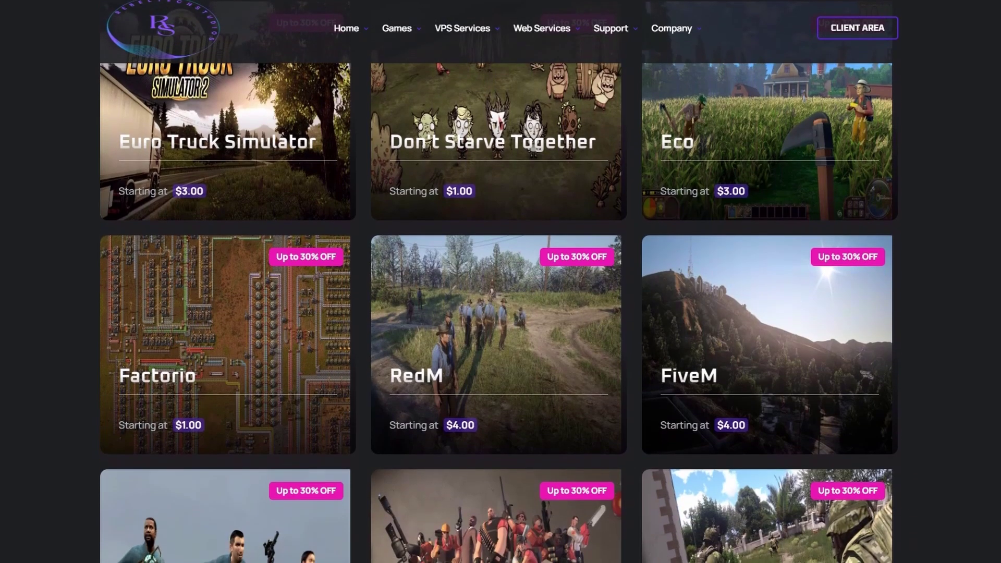
scroll(500, 282, down, 8)
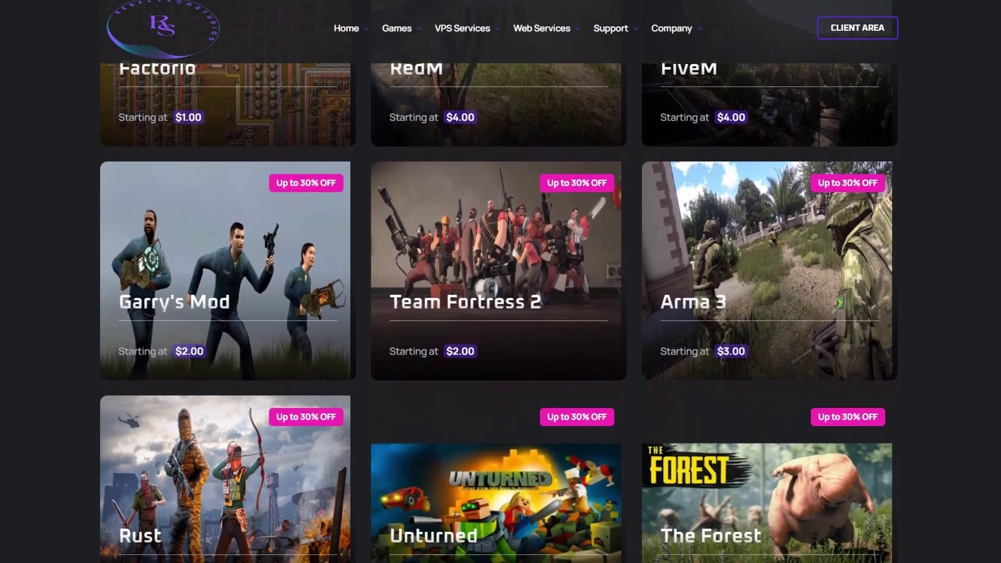
scroll(501, 281, down, 8)
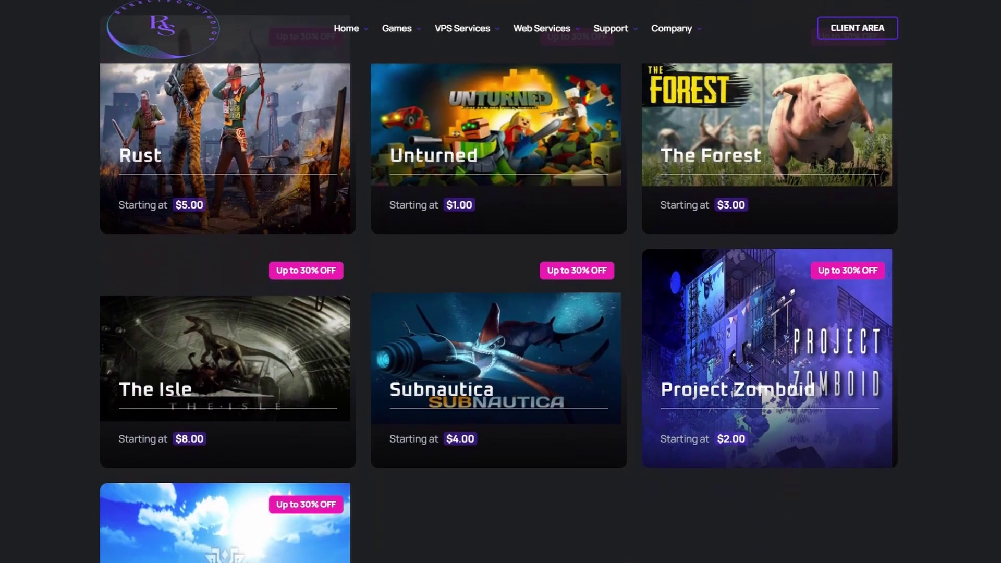
scroll(500, 282, down, 4)
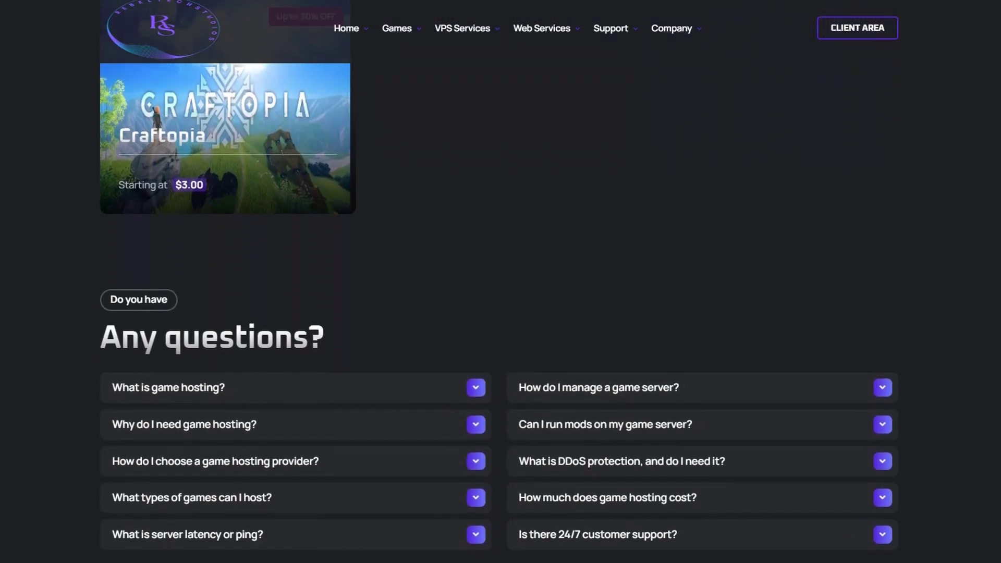